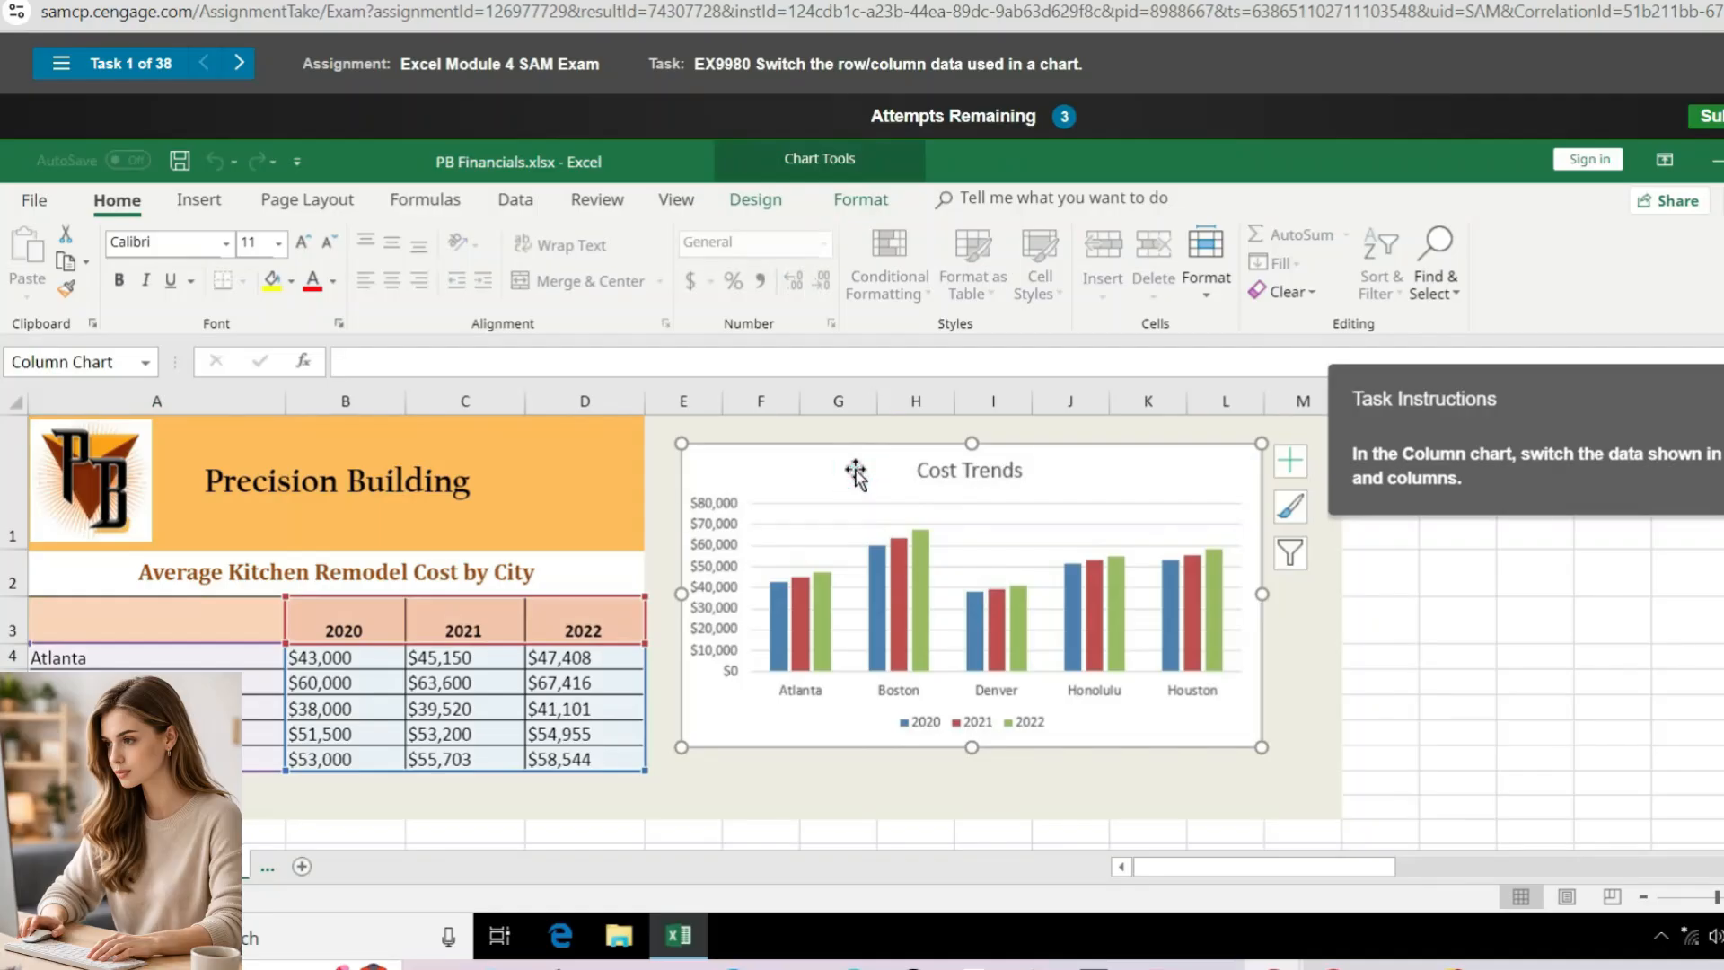
# Switch the row and column data of the Cost Trends column chart
pyautogui.click(755, 200)
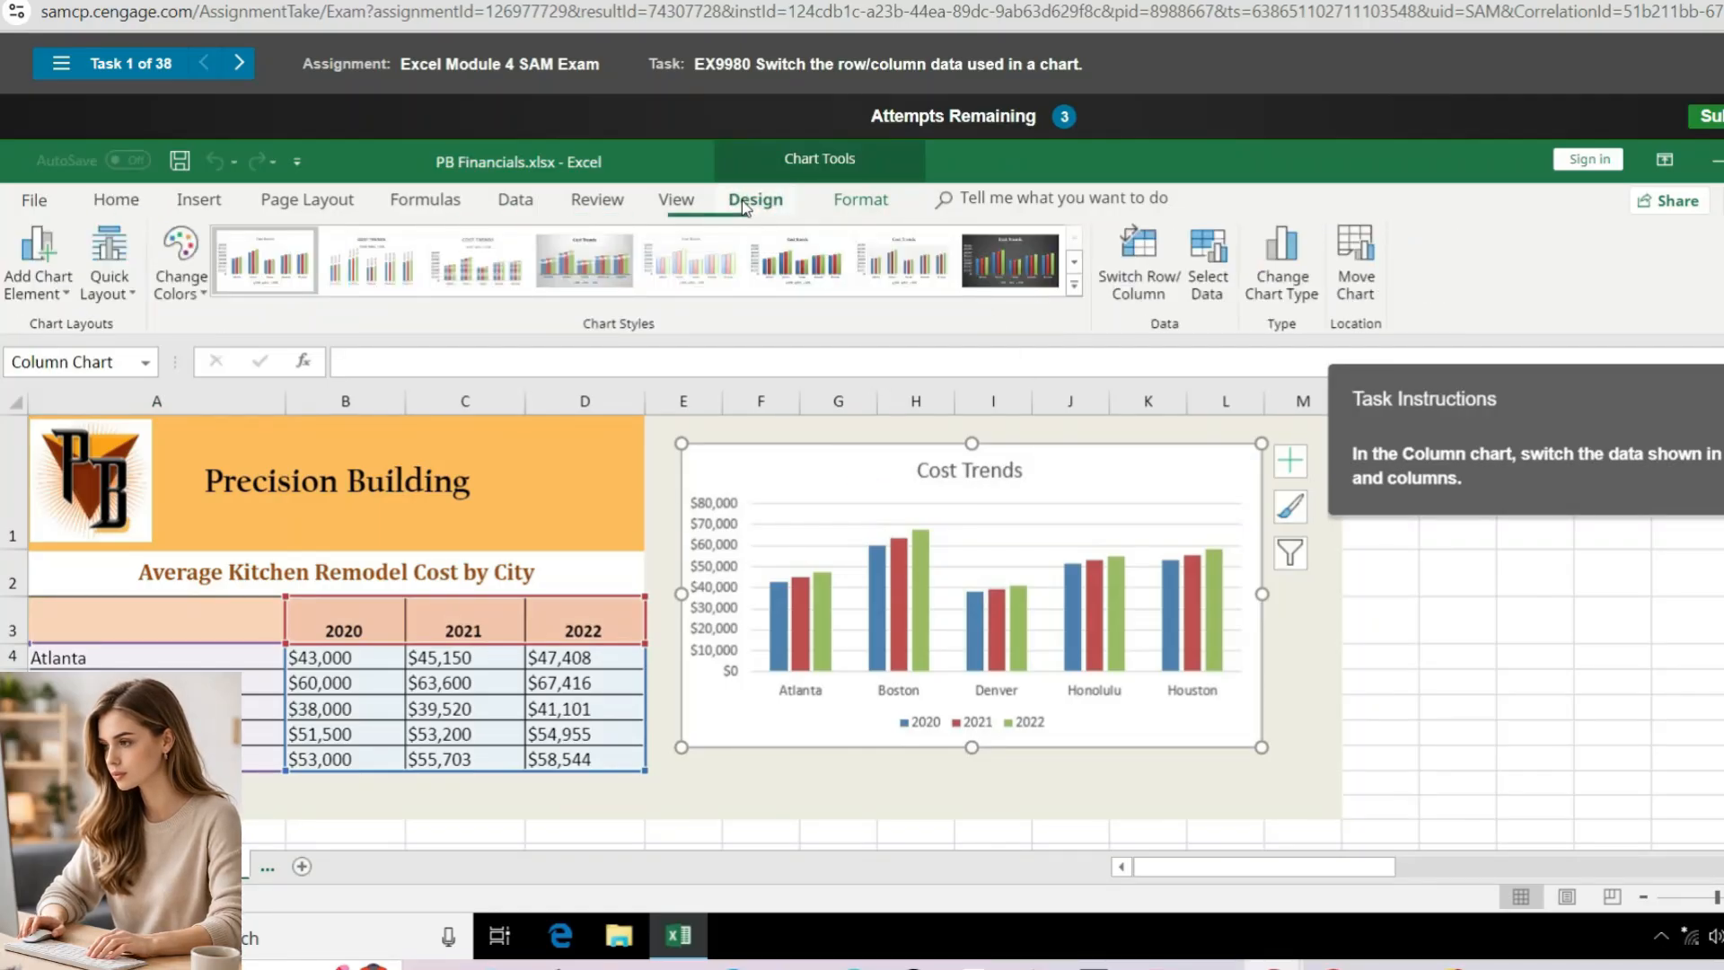
pyautogui.click(1151, 288)
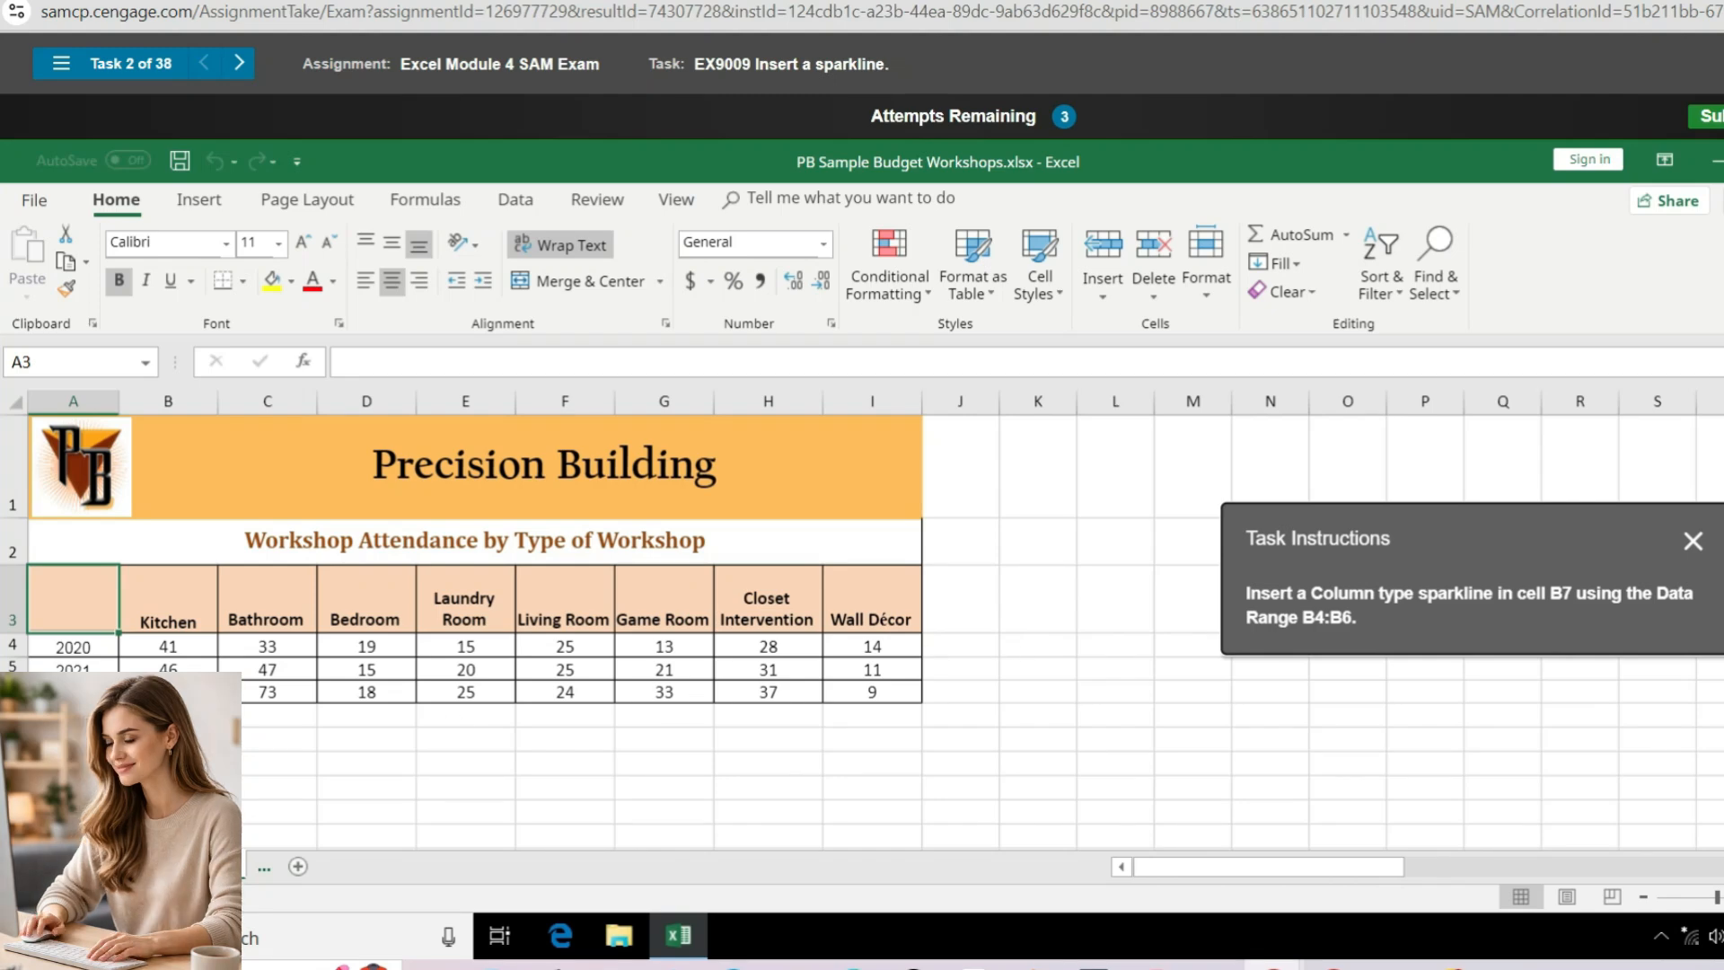
# Insert a Column sparkline in cell B7 using the data range B4:B6
pyautogui.click(171, 714)
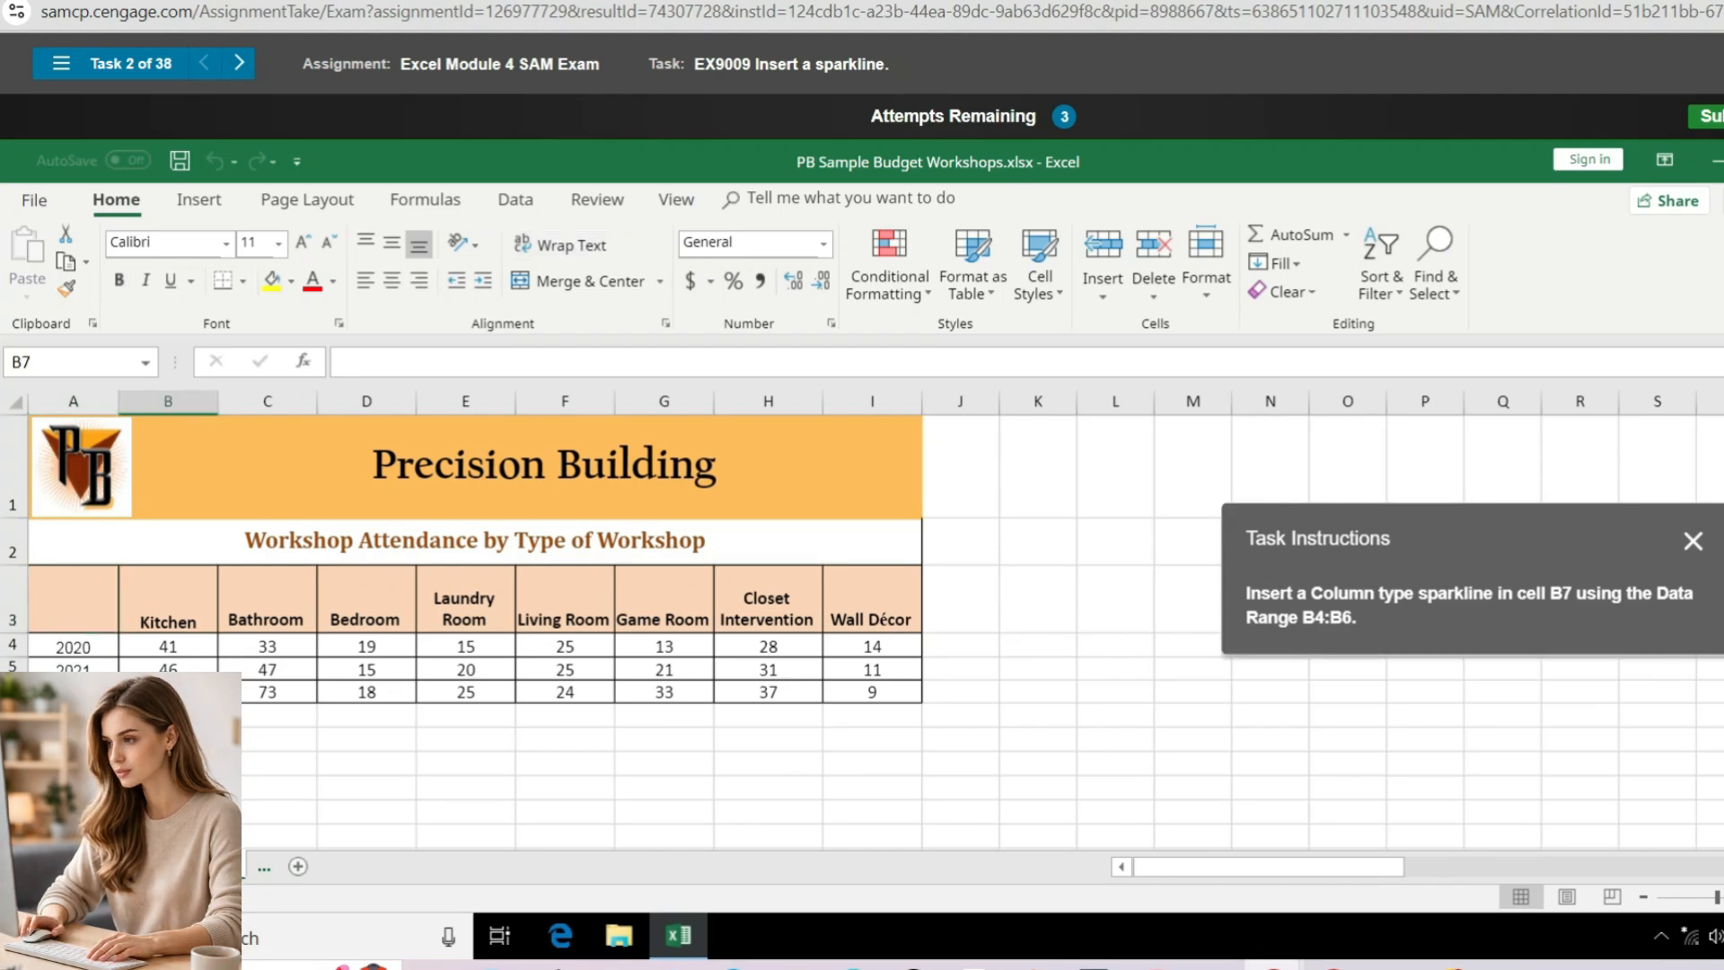
pyautogui.click(199, 200)
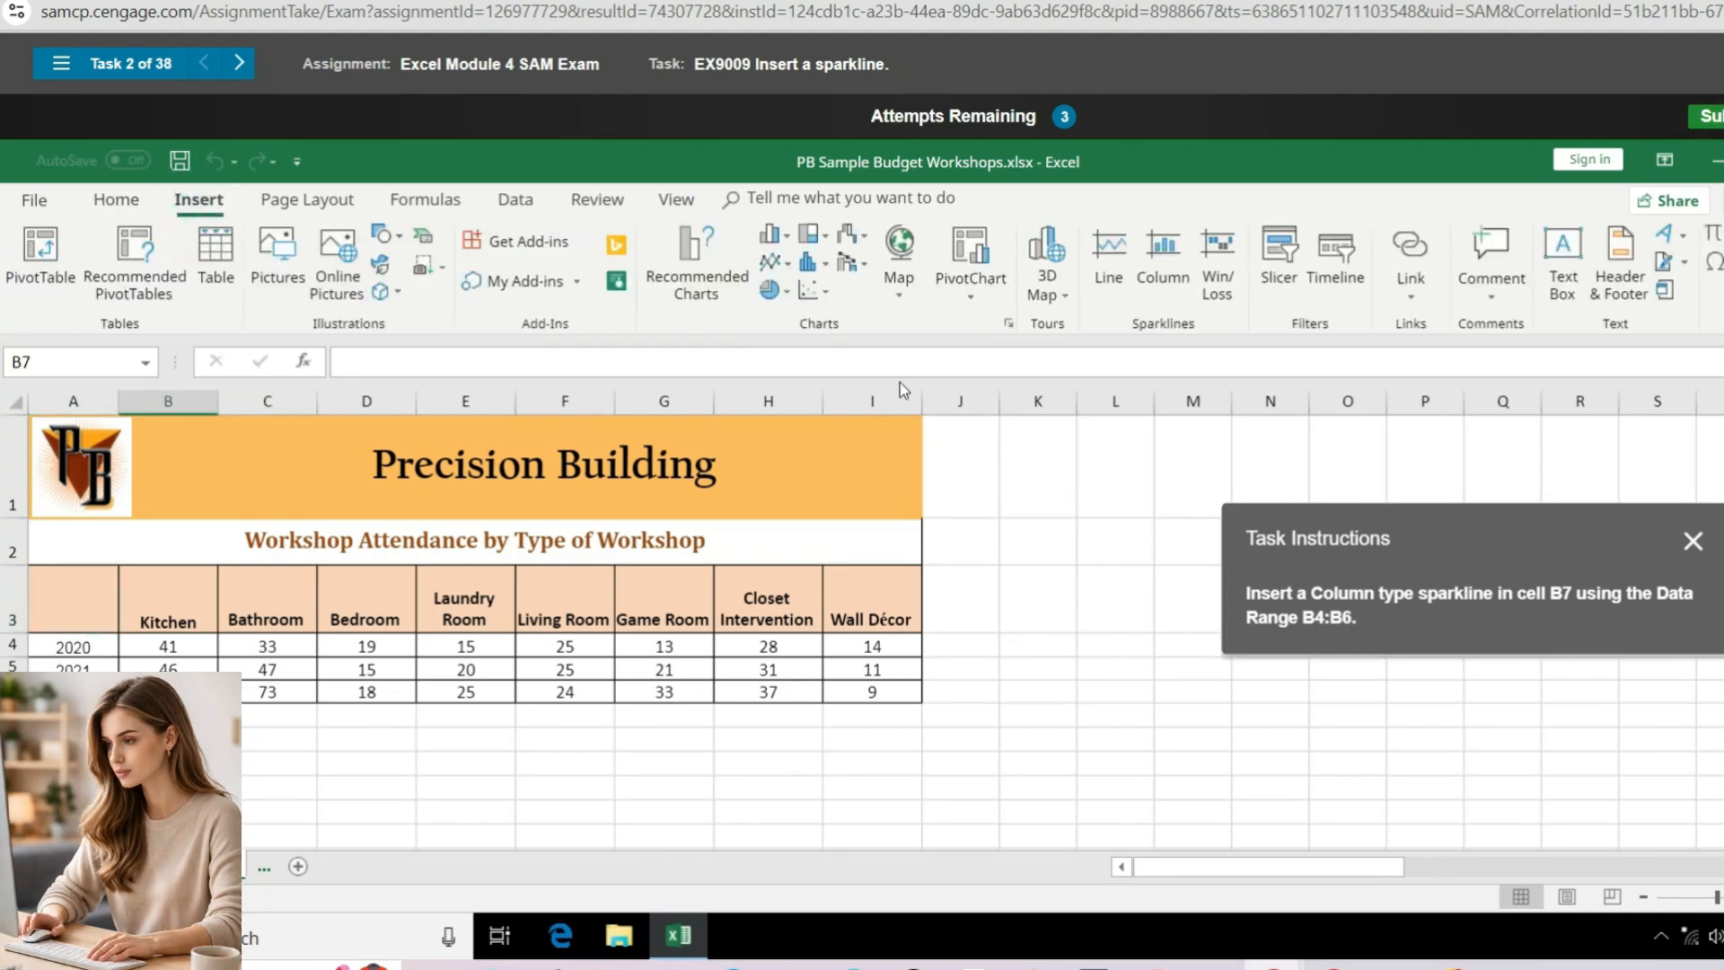
pyautogui.click(1165, 277)
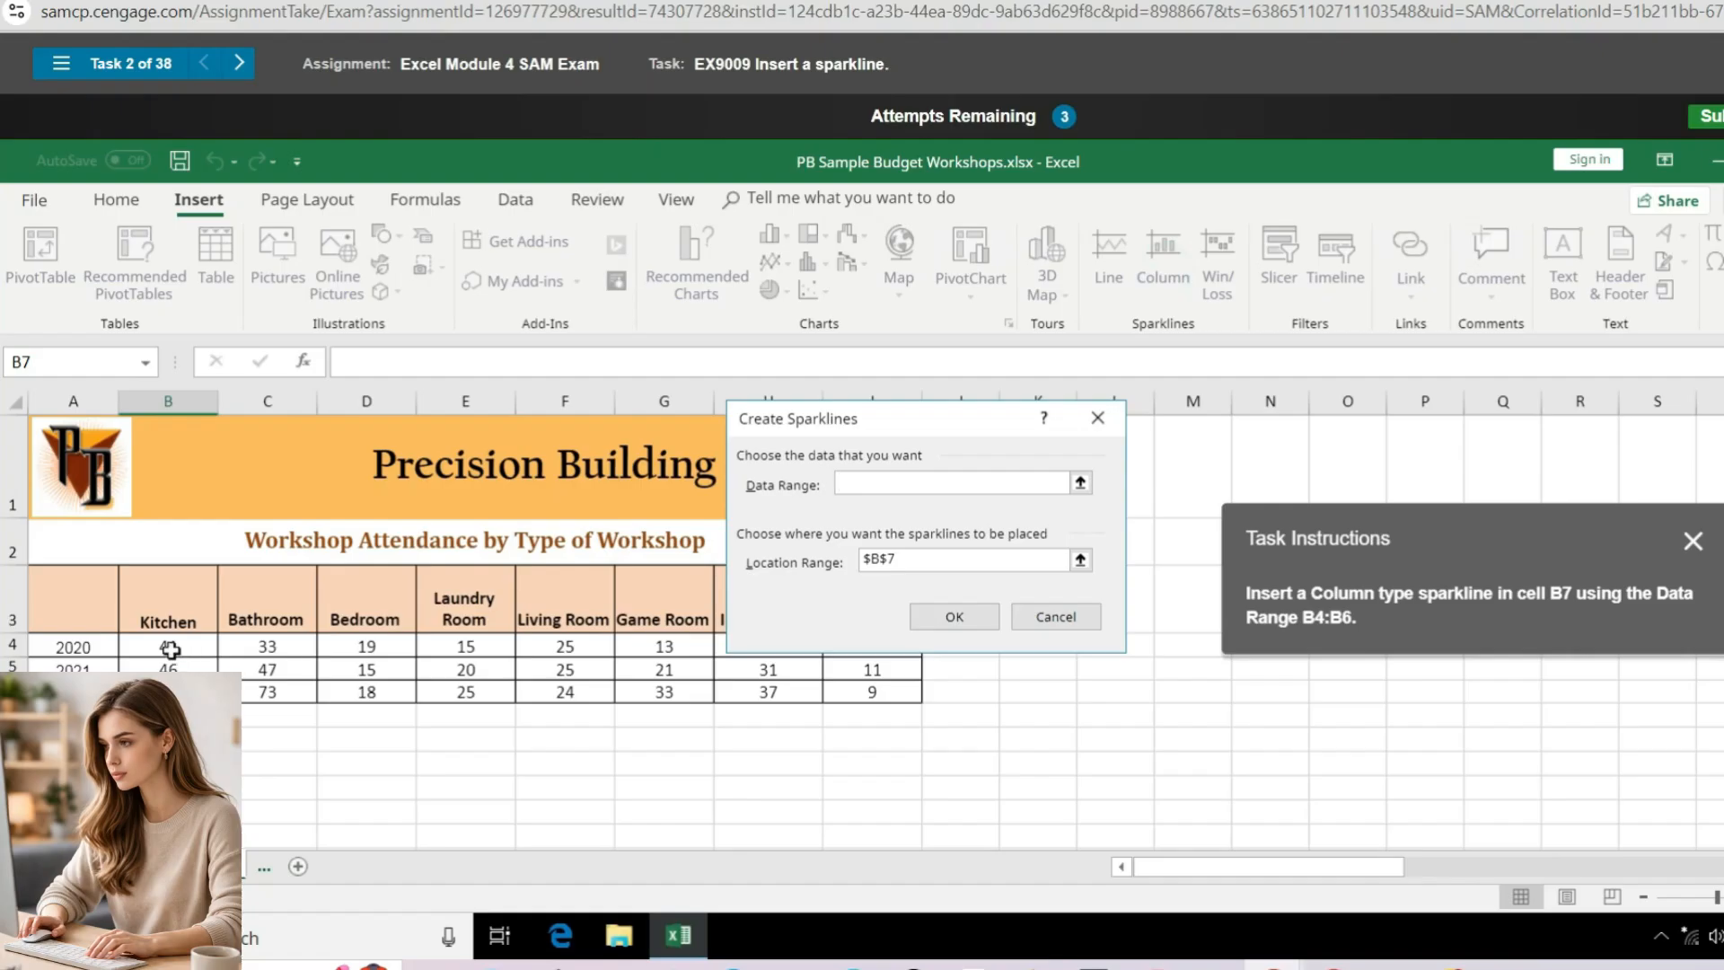
pyautogui.moveTo(170, 648); pyautogui.dragTo(170, 691)
pyautogui.click(957, 616)
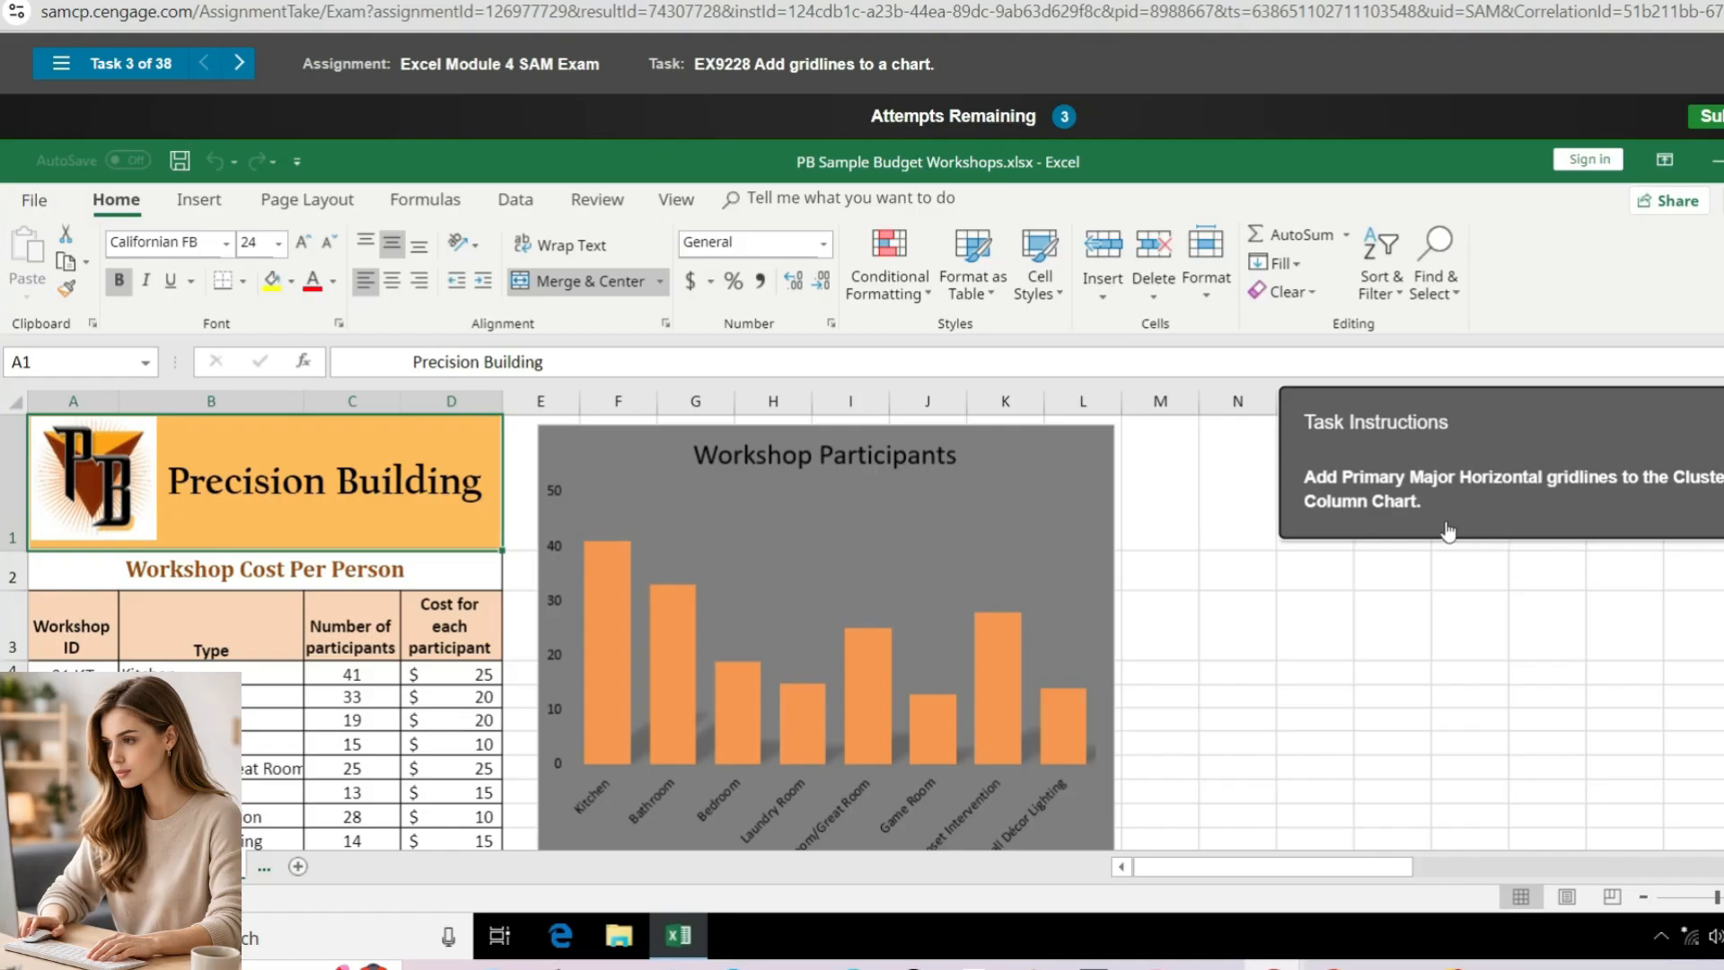
# Add Primary Major Horizontal gridlines to the Workshop Participants clustered column chart
pyautogui.click(1046, 449)
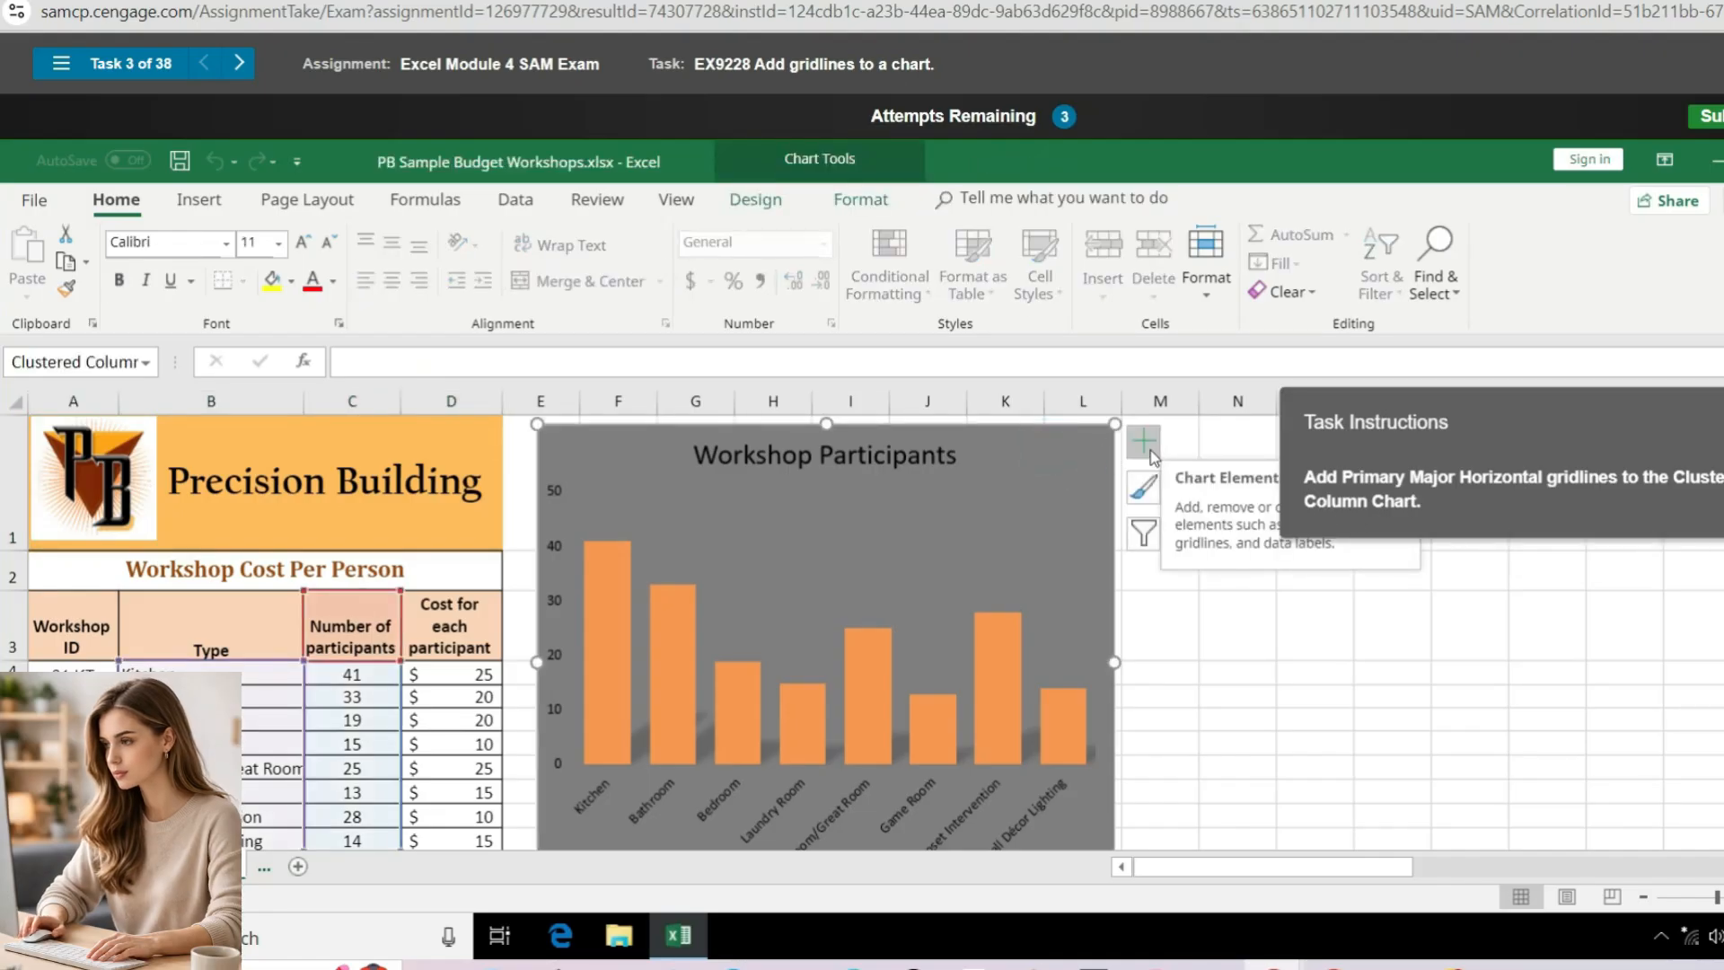
pyautogui.click(1147, 446)
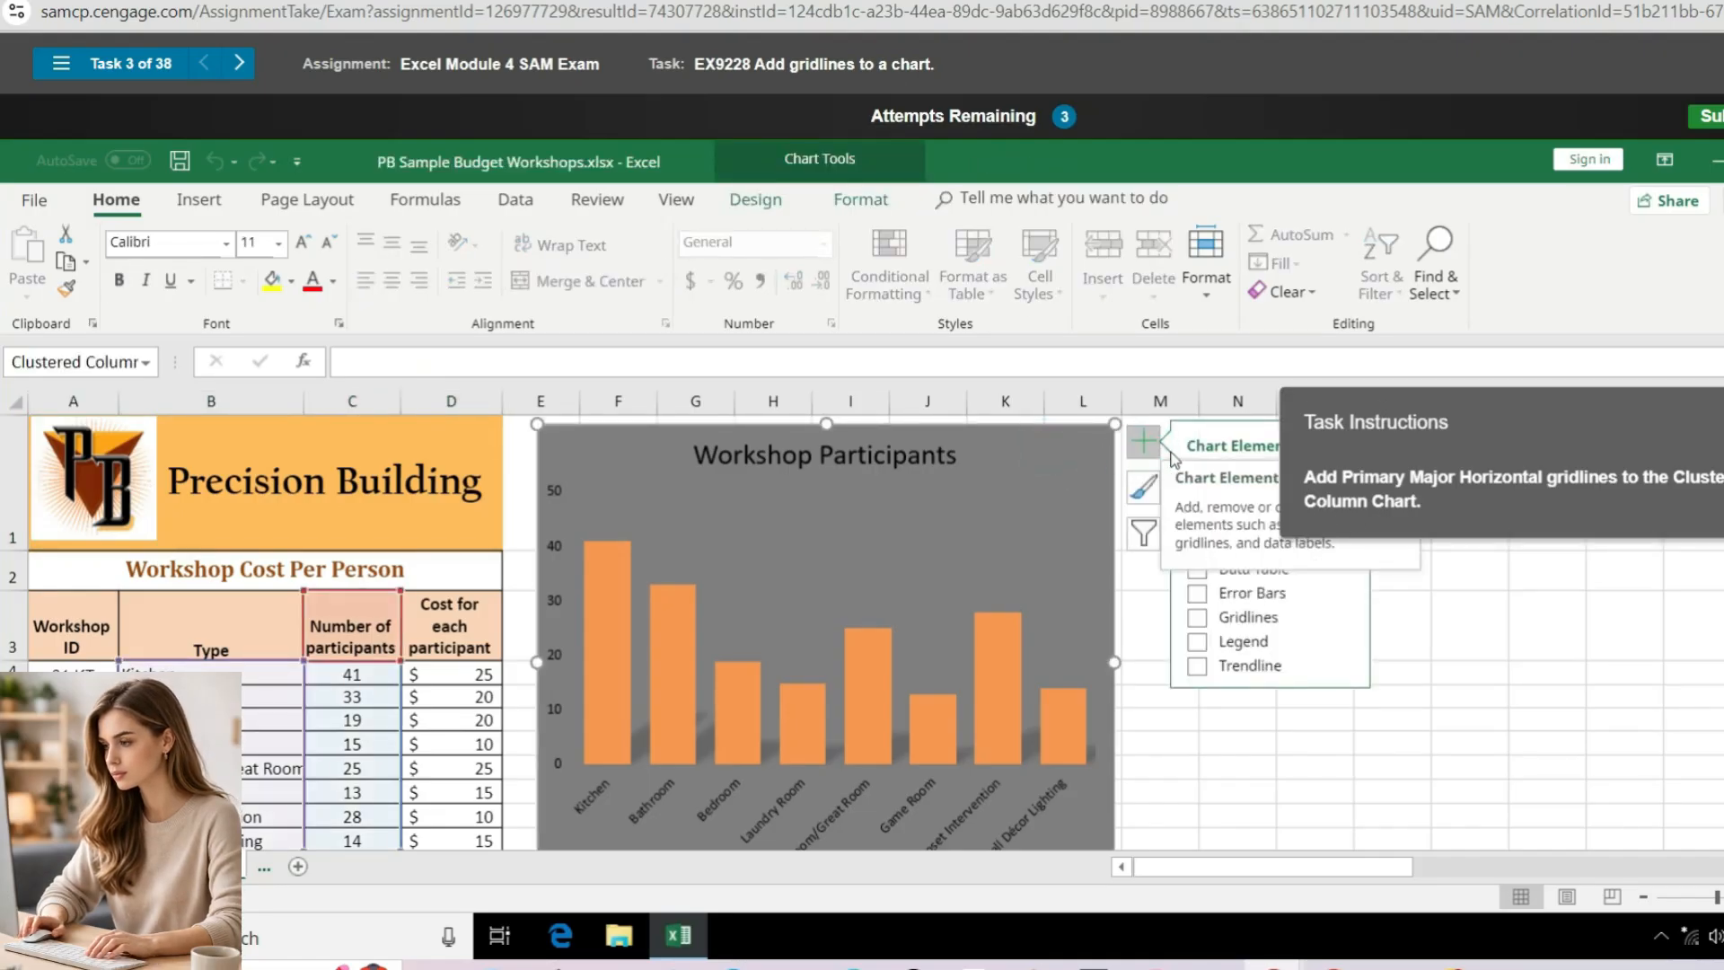
pyautogui.moveTo(1425, 419); pyautogui.dragTo(1474, 408)
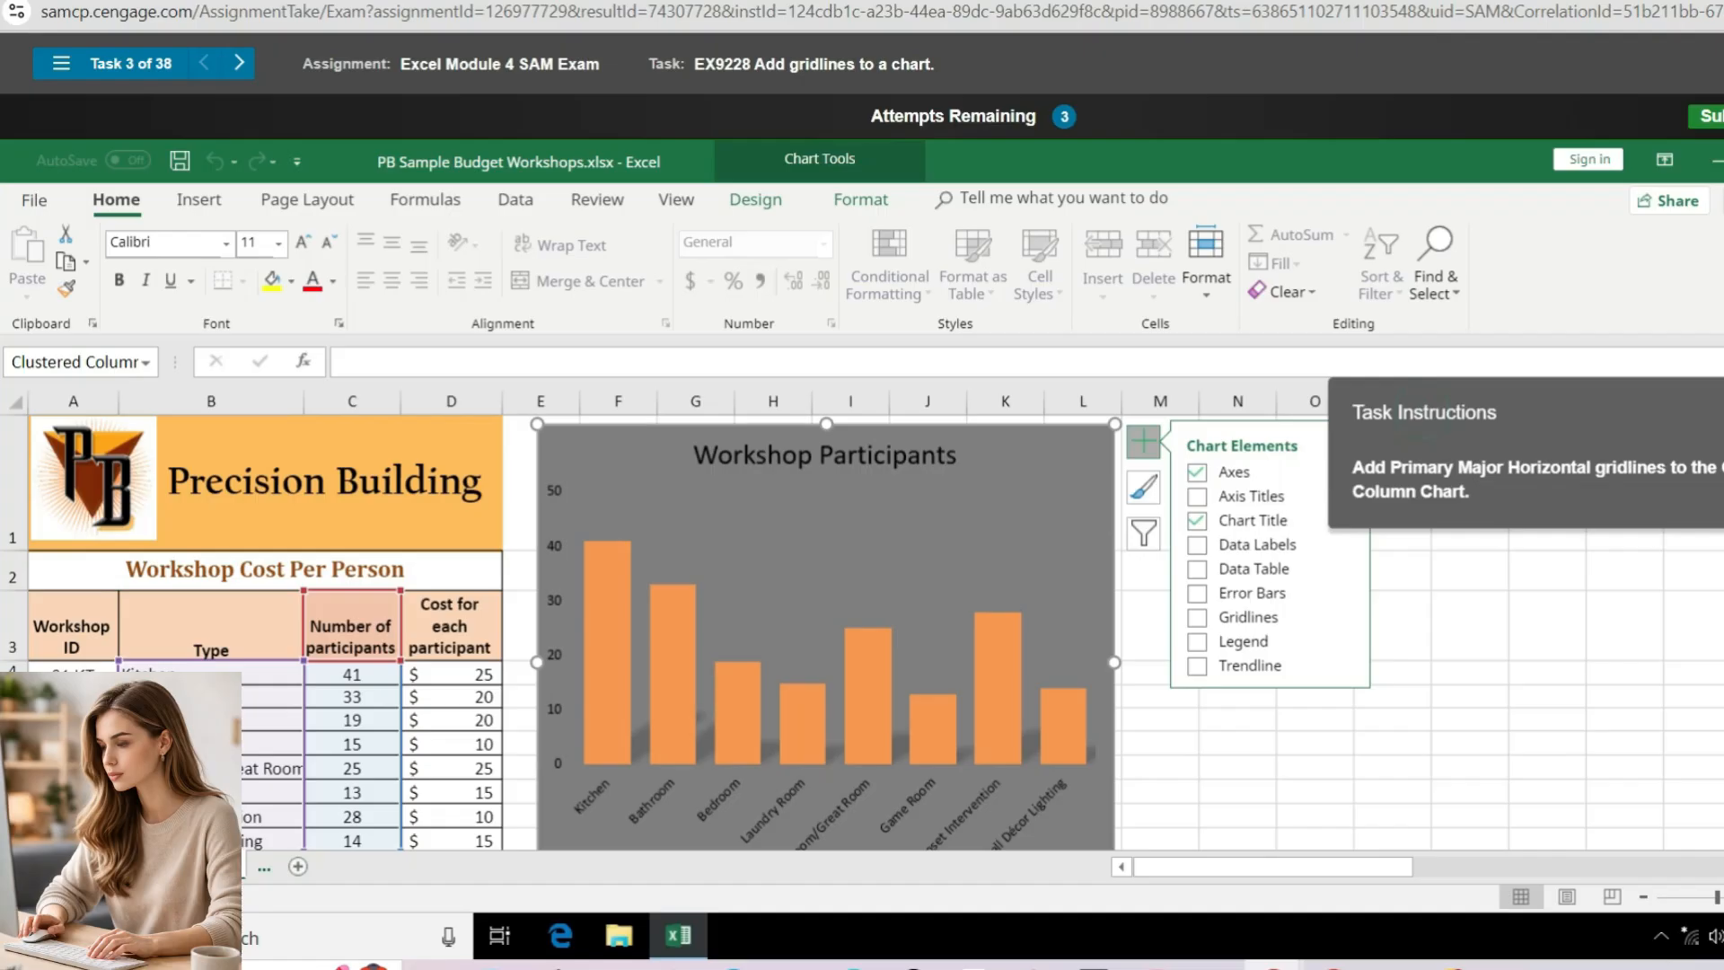
pyautogui.click(1347, 618)
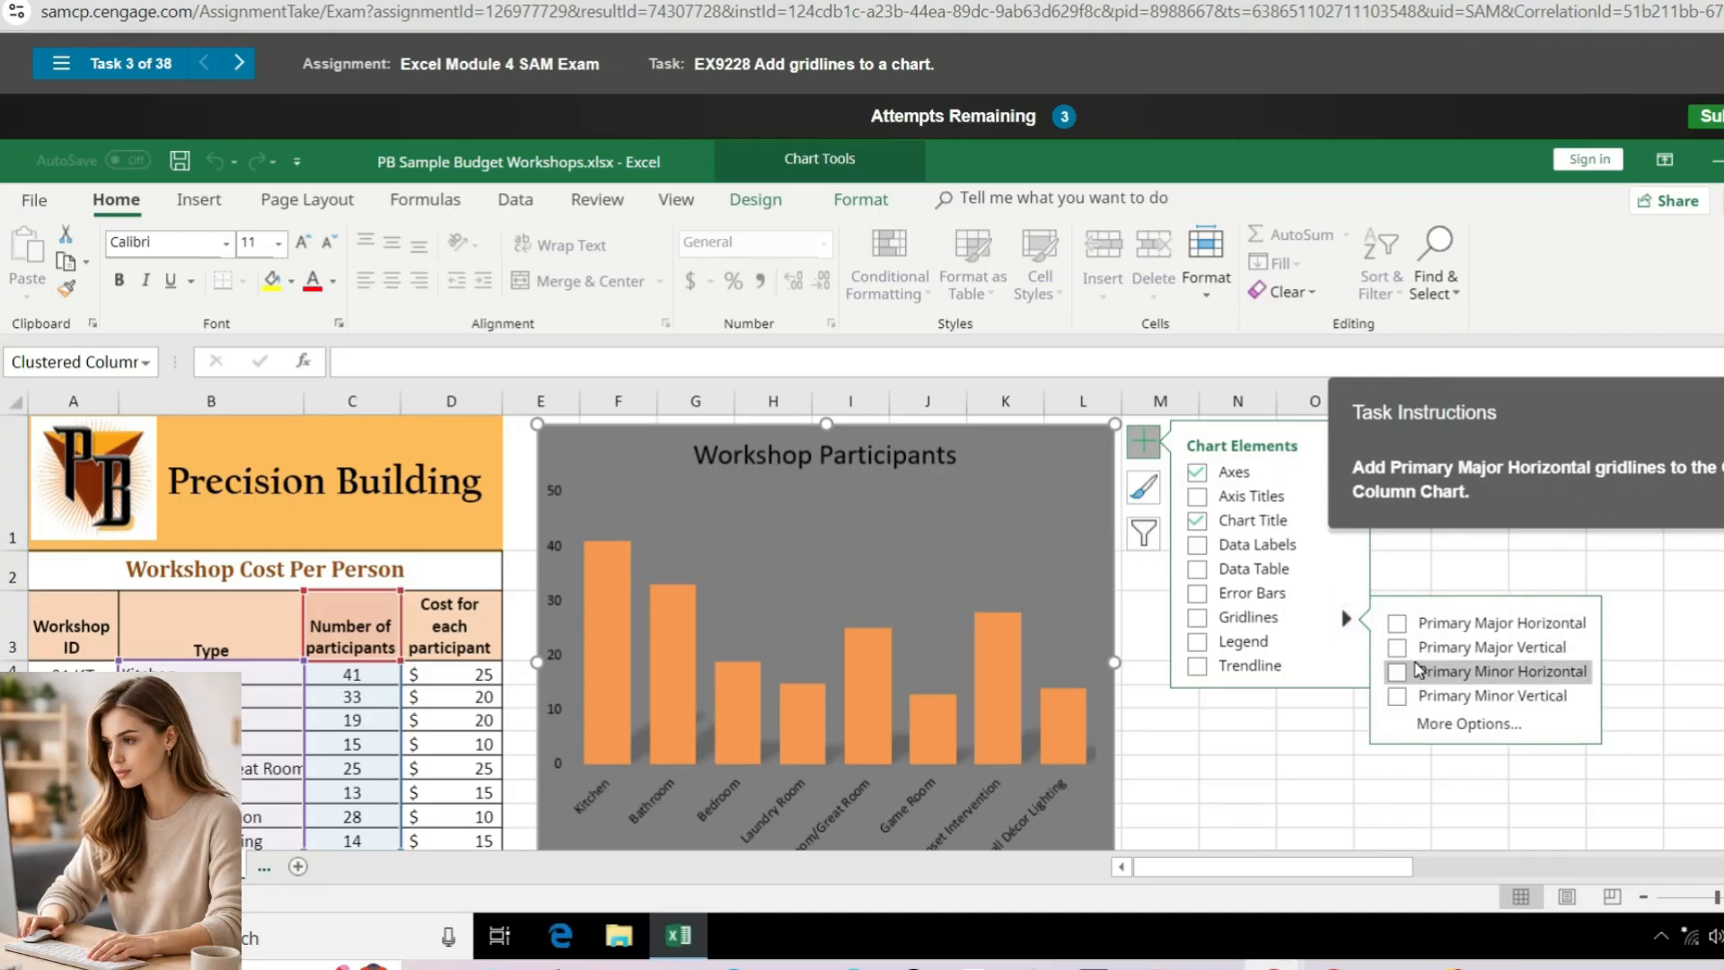
pyautogui.click(1398, 624)
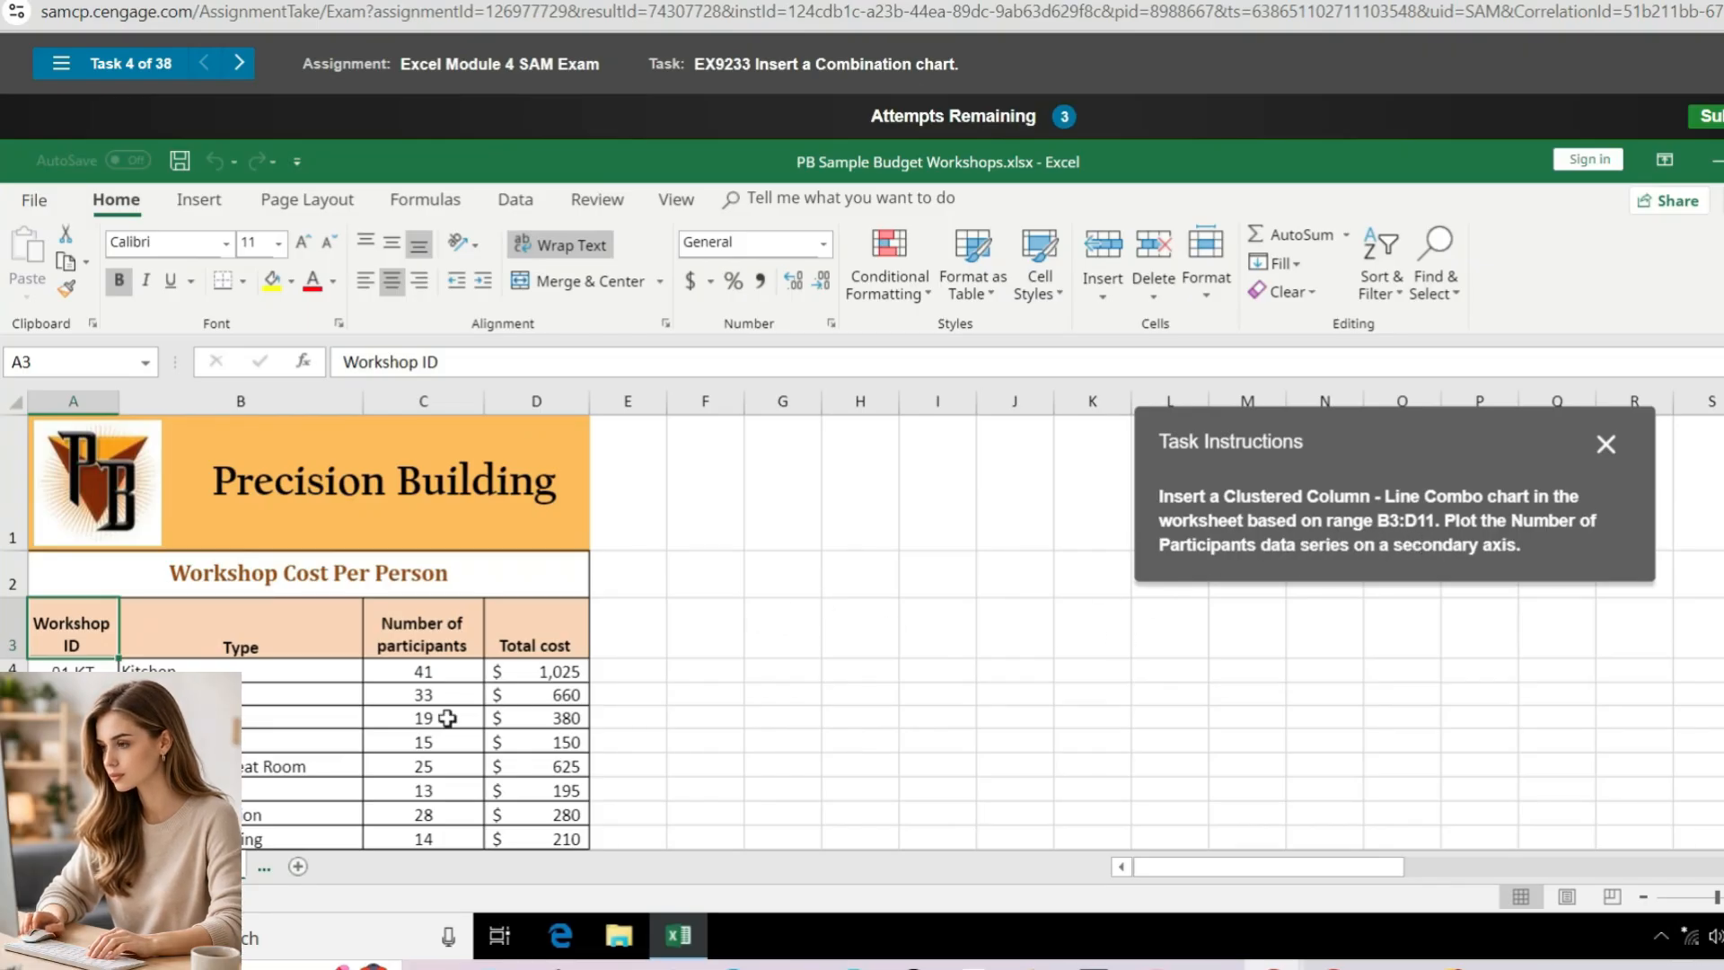
# Insert a Clustered Column-Line combo chart from range B3:D11 with the Number of Participants series on the secondary axis
pyautogui.click(235, 625)
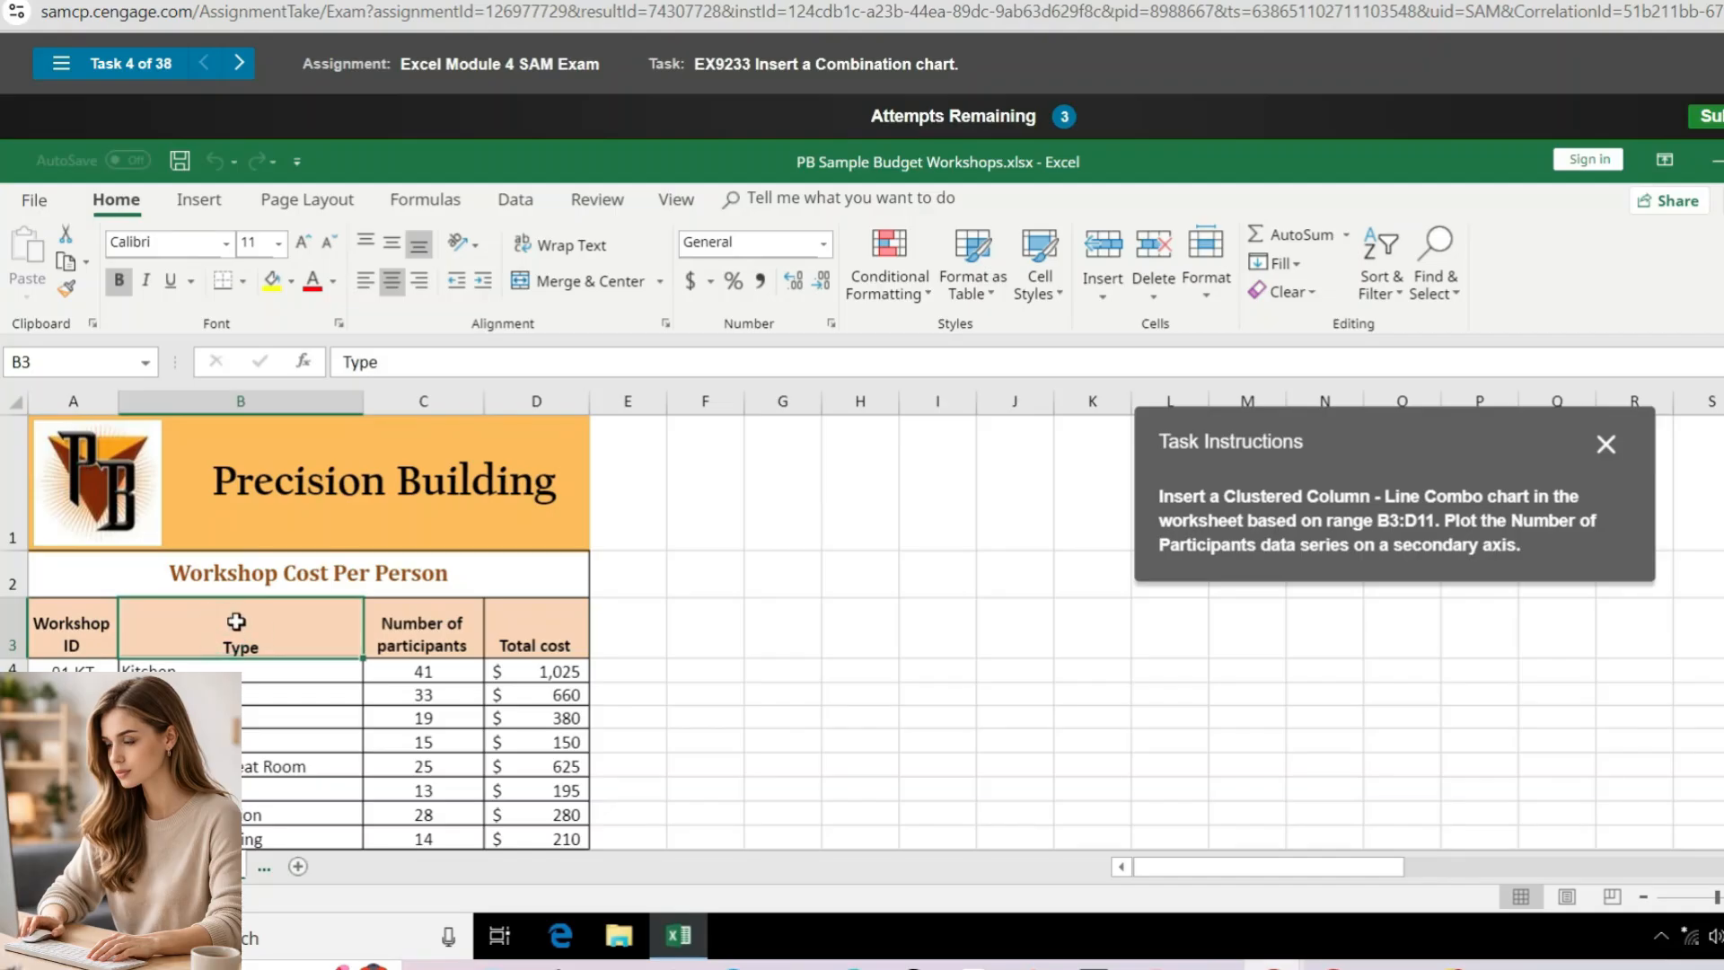
pyautogui.moveTo(235, 621); pyautogui.dragTo(528, 828)
pyautogui.scroll(-1, 521, 773)
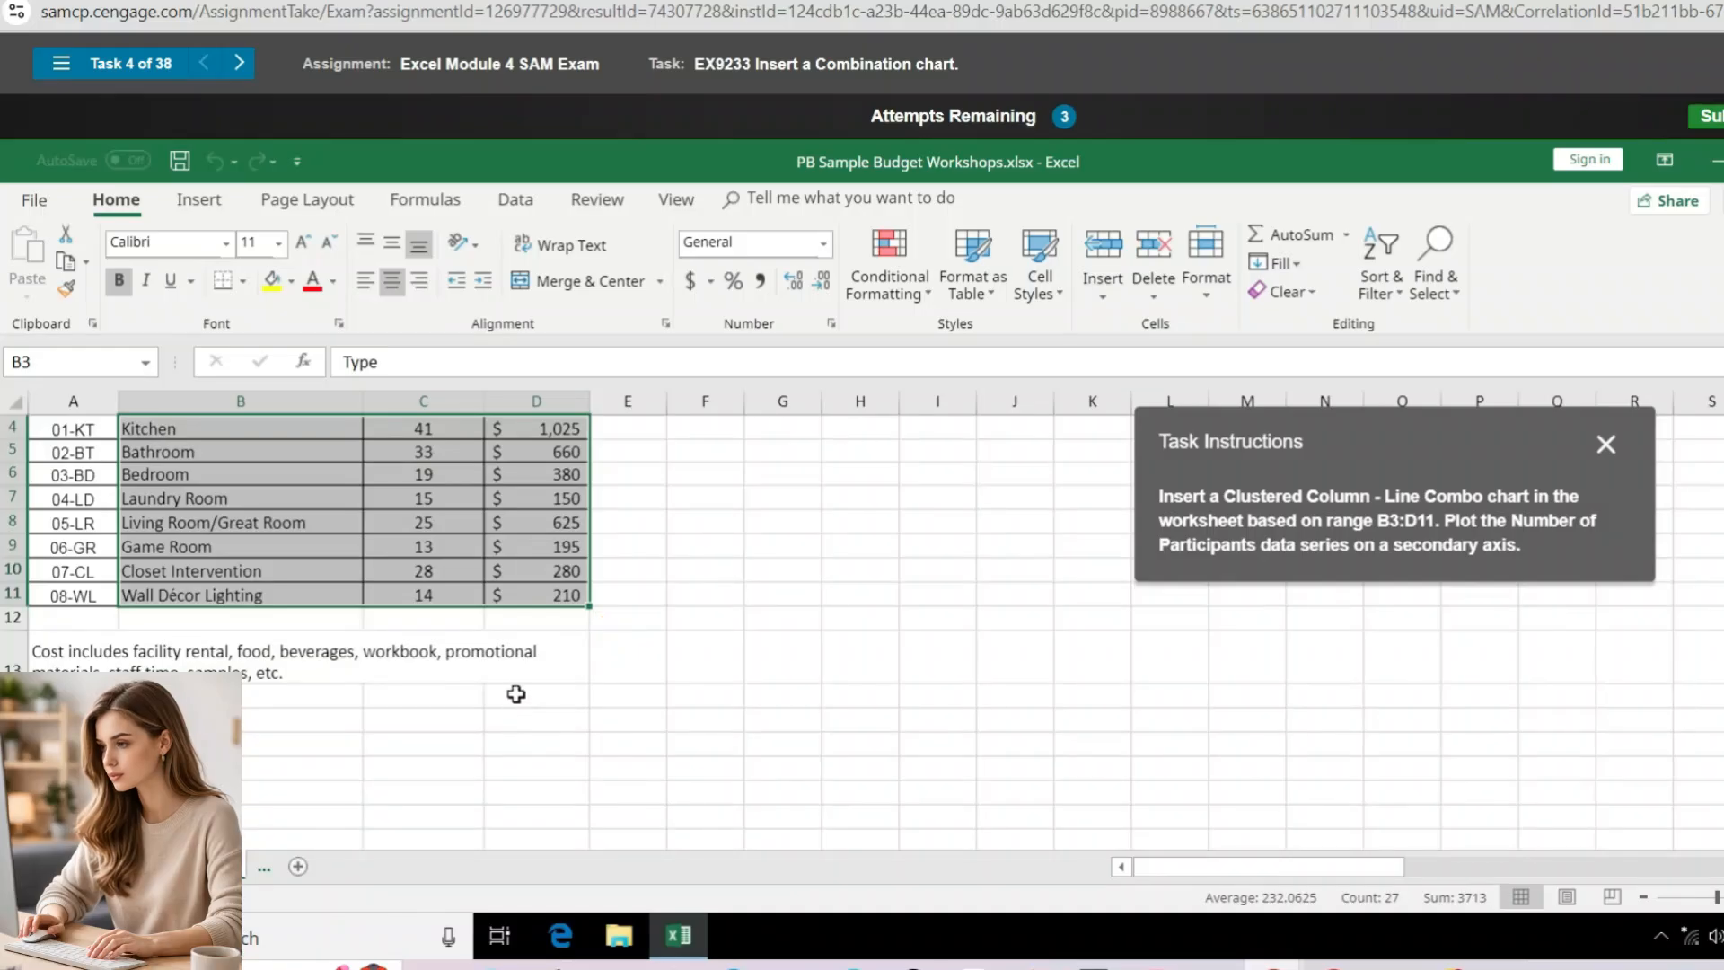
pyautogui.scroll(1, 573, 627)
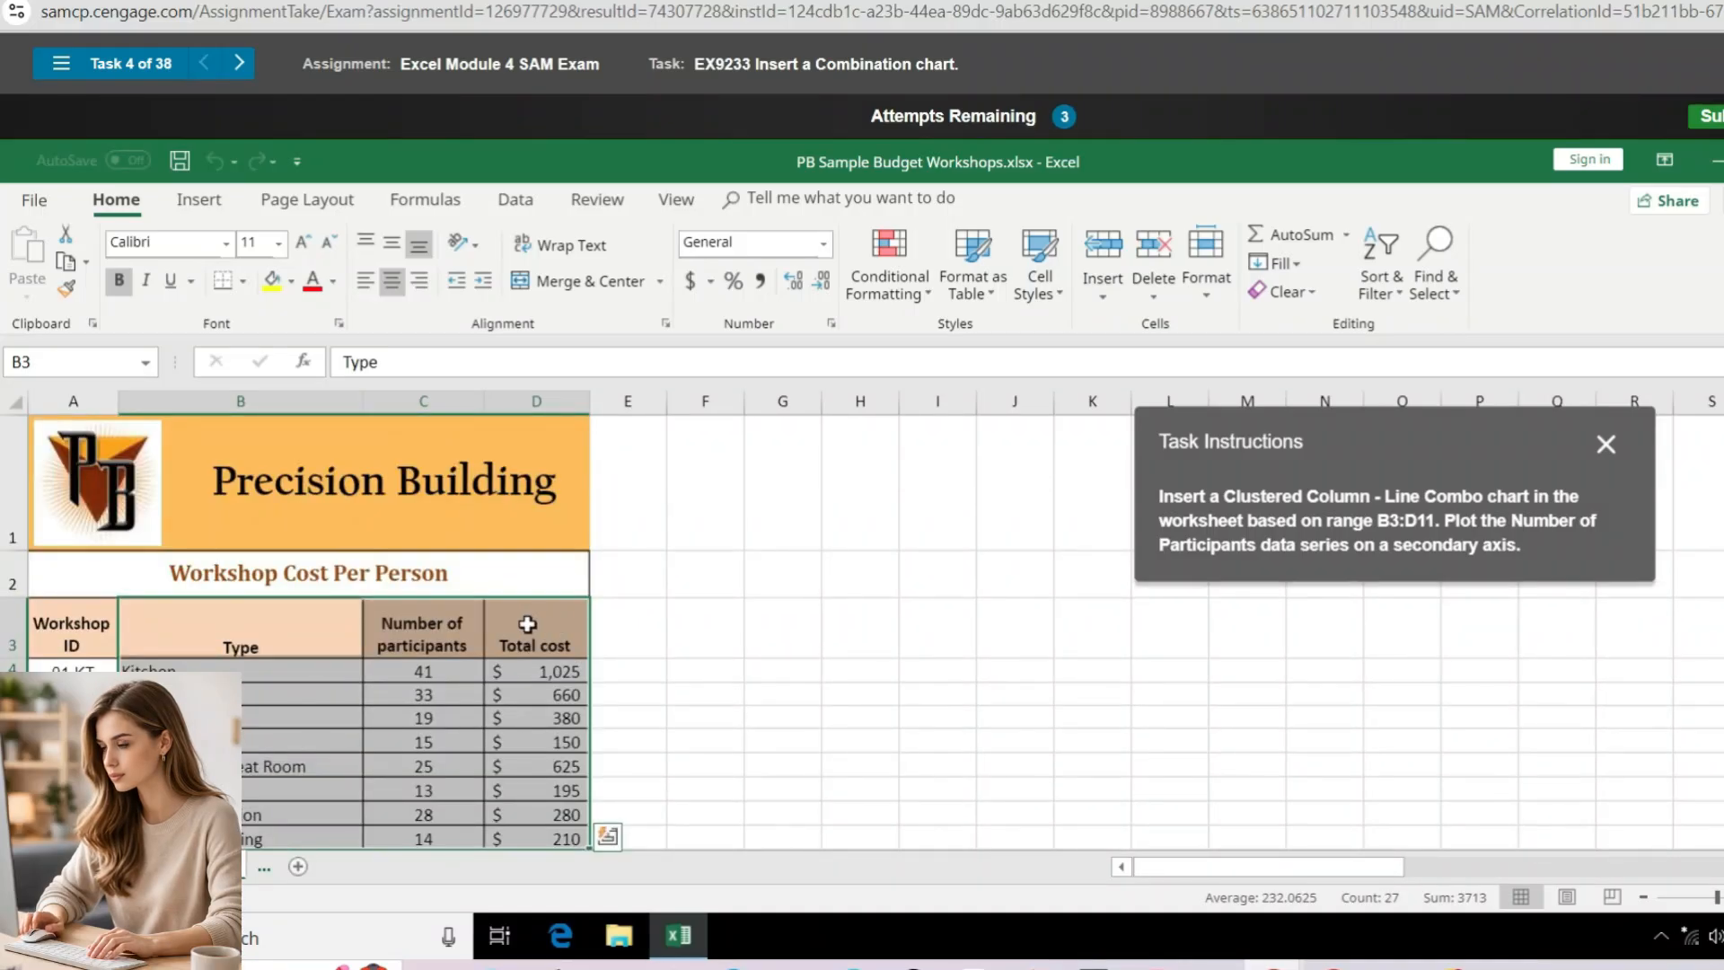
pyautogui.click(213, 205)
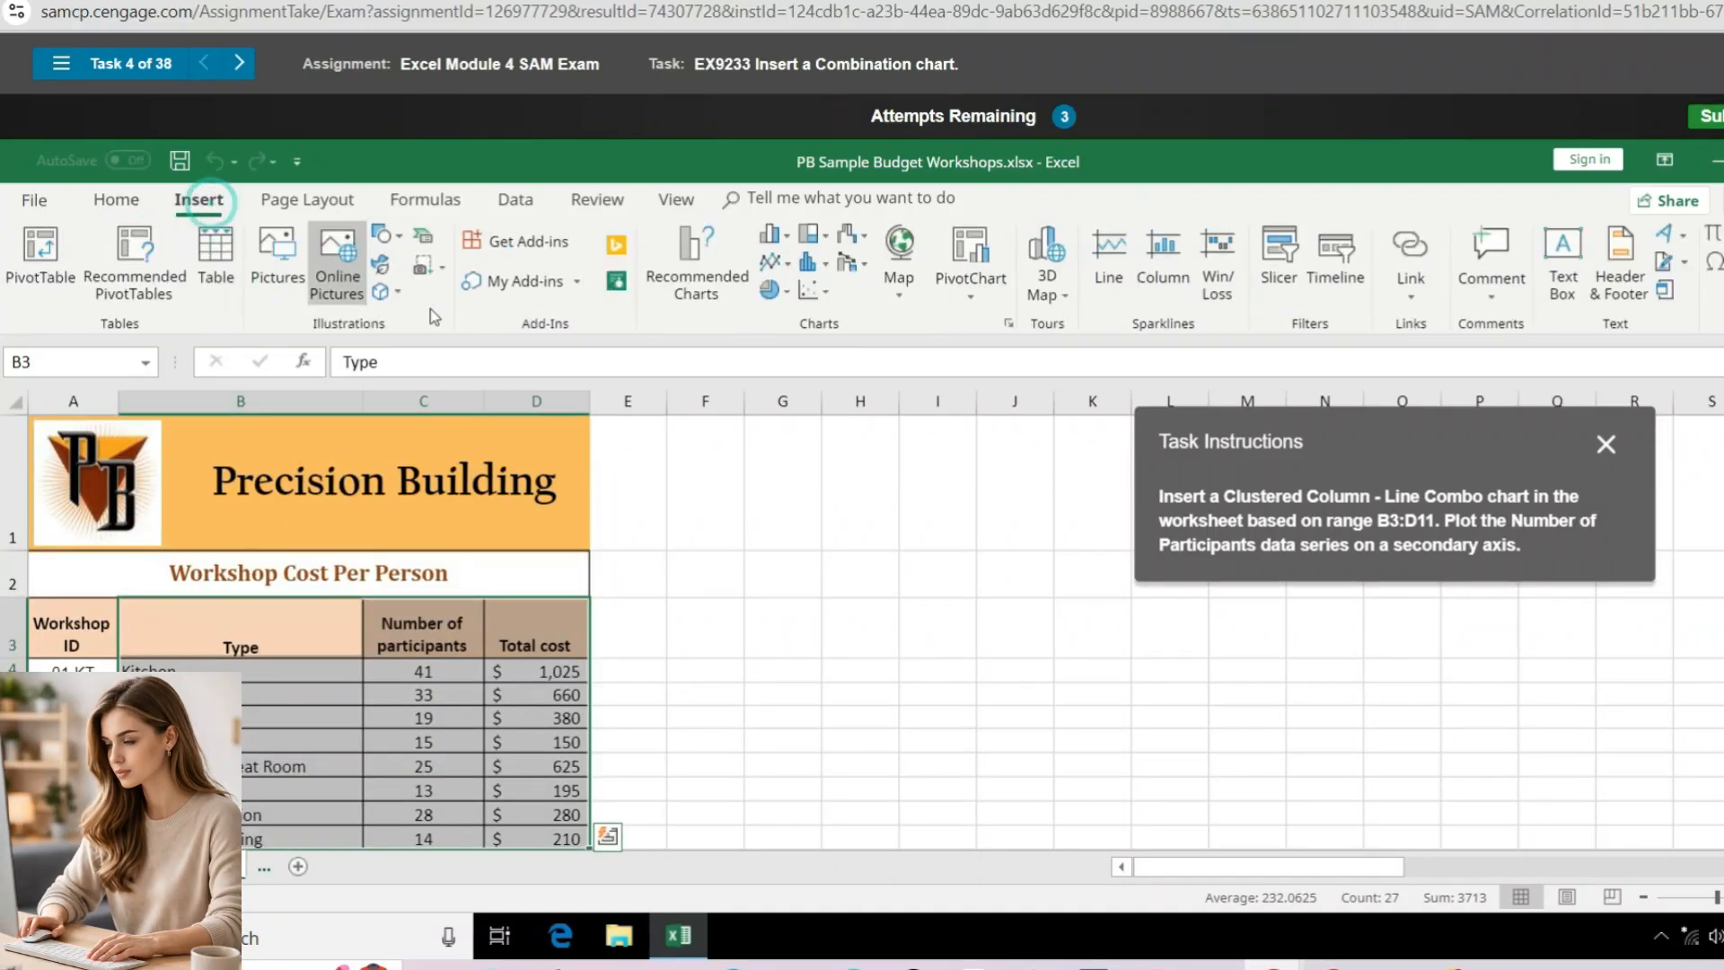
pyautogui.click(692, 284)
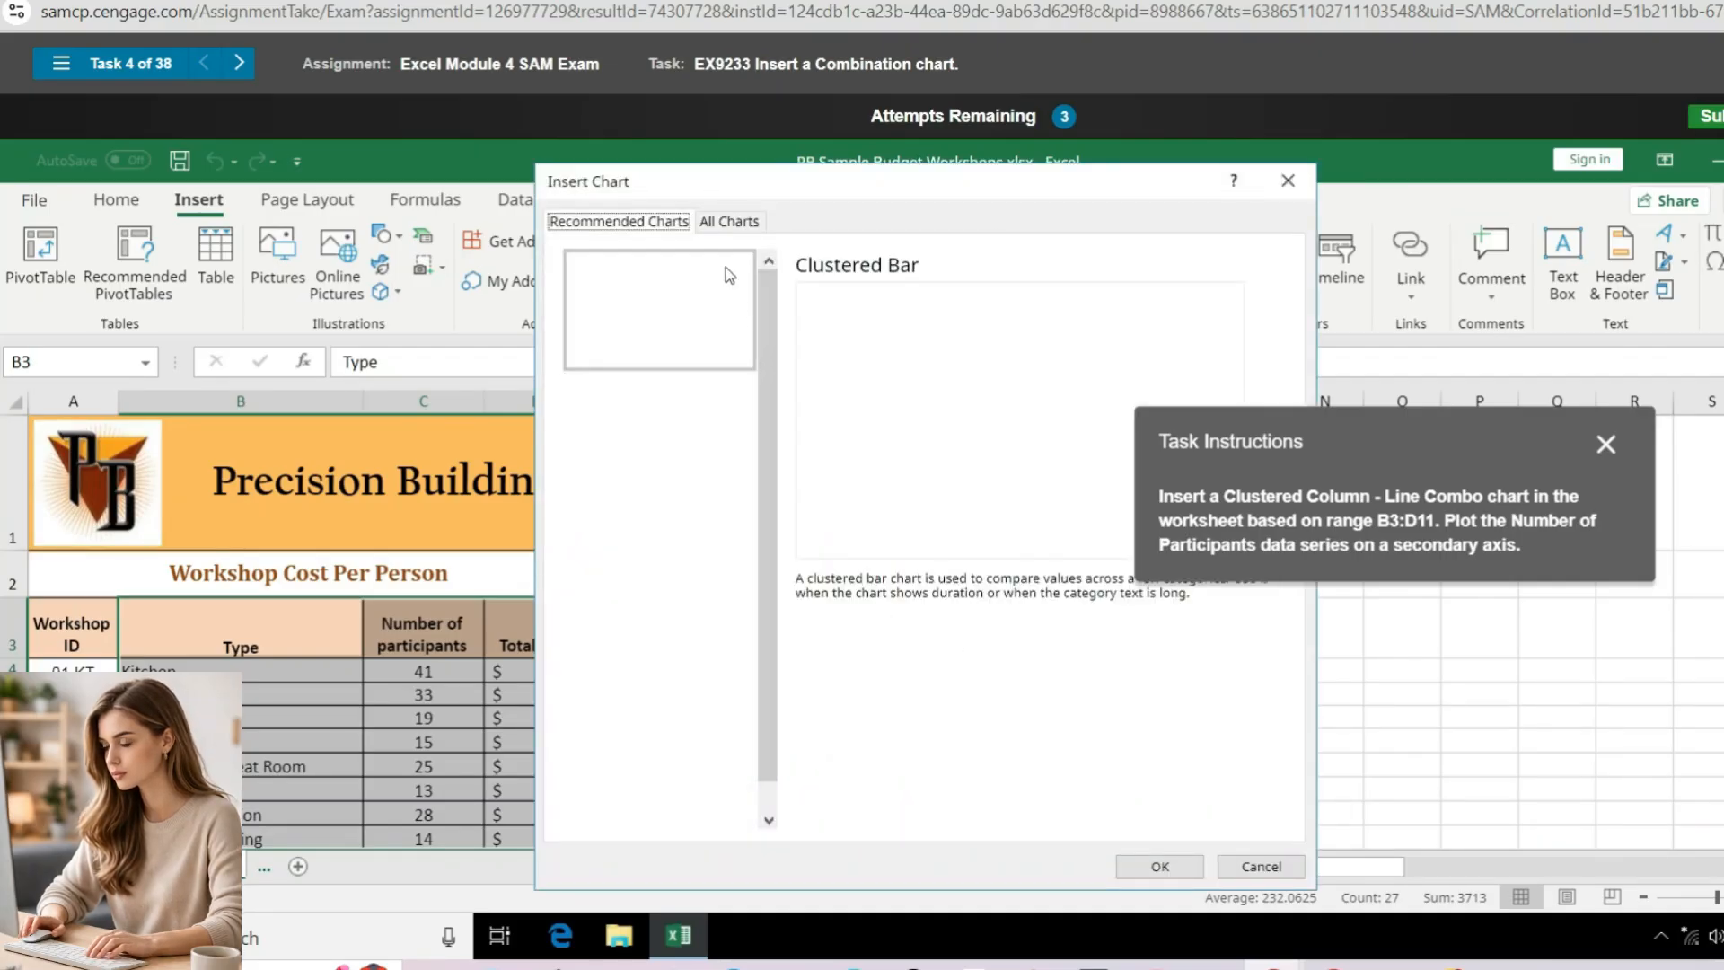
pyautogui.click(724, 221)
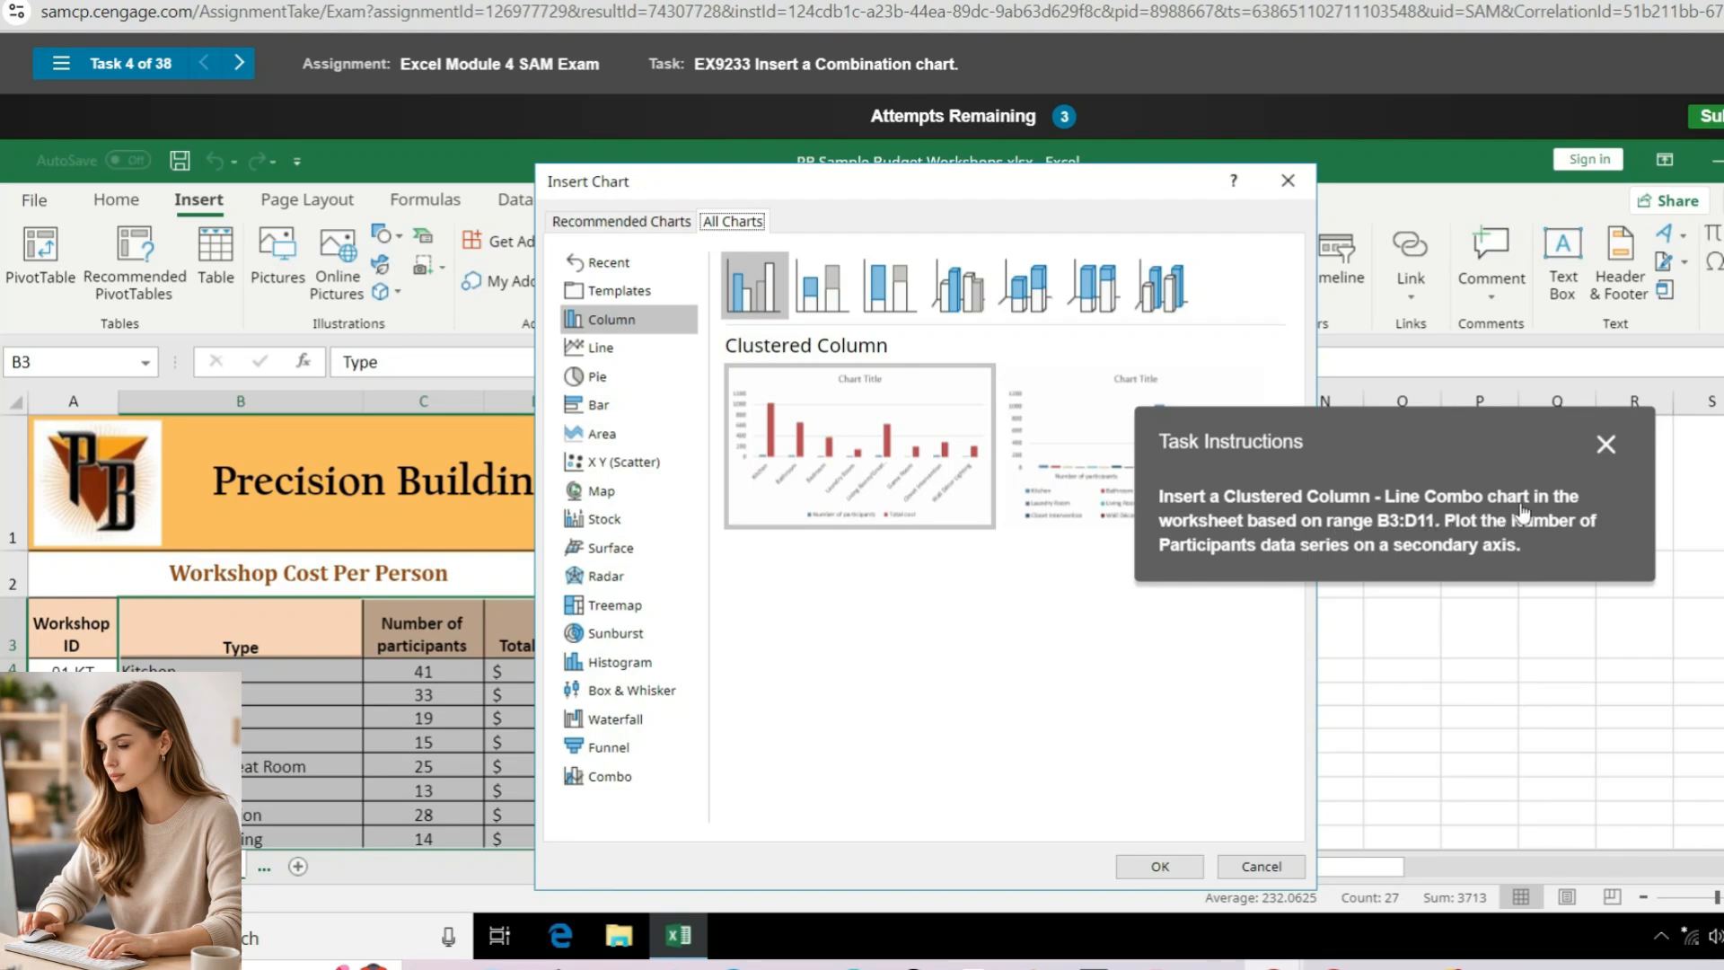
pyautogui.click(610, 776)
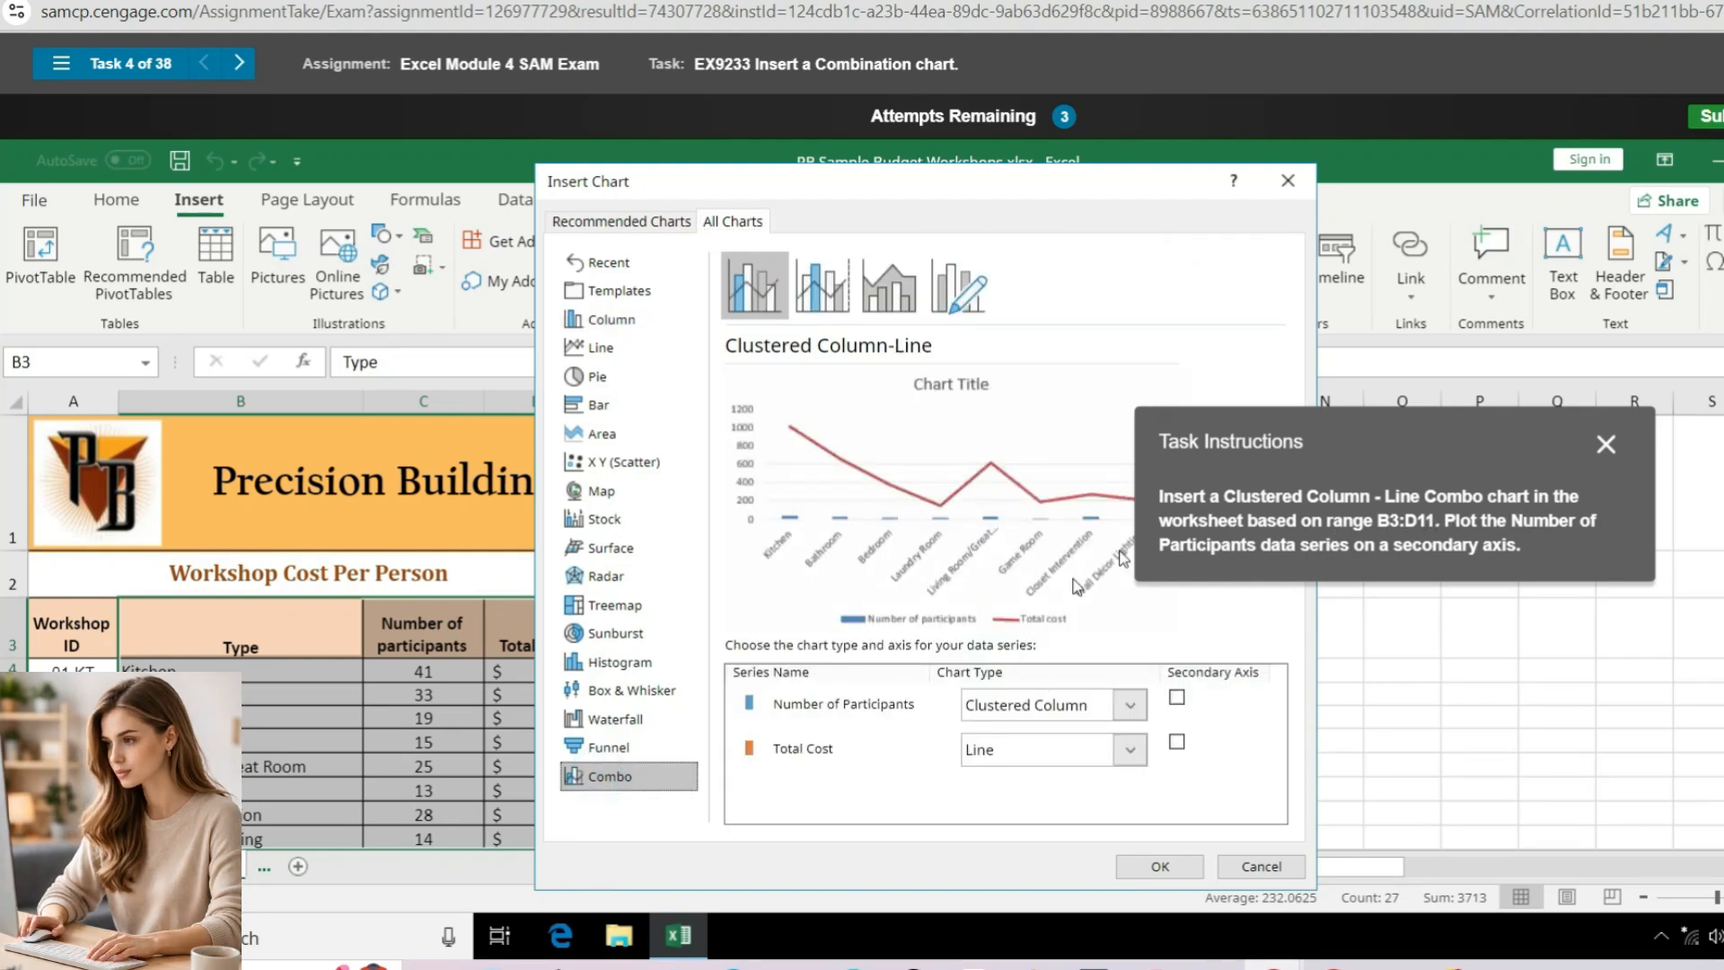
pyautogui.moveTo(1362, 446); pyautogui.dragTo(1556, 419)
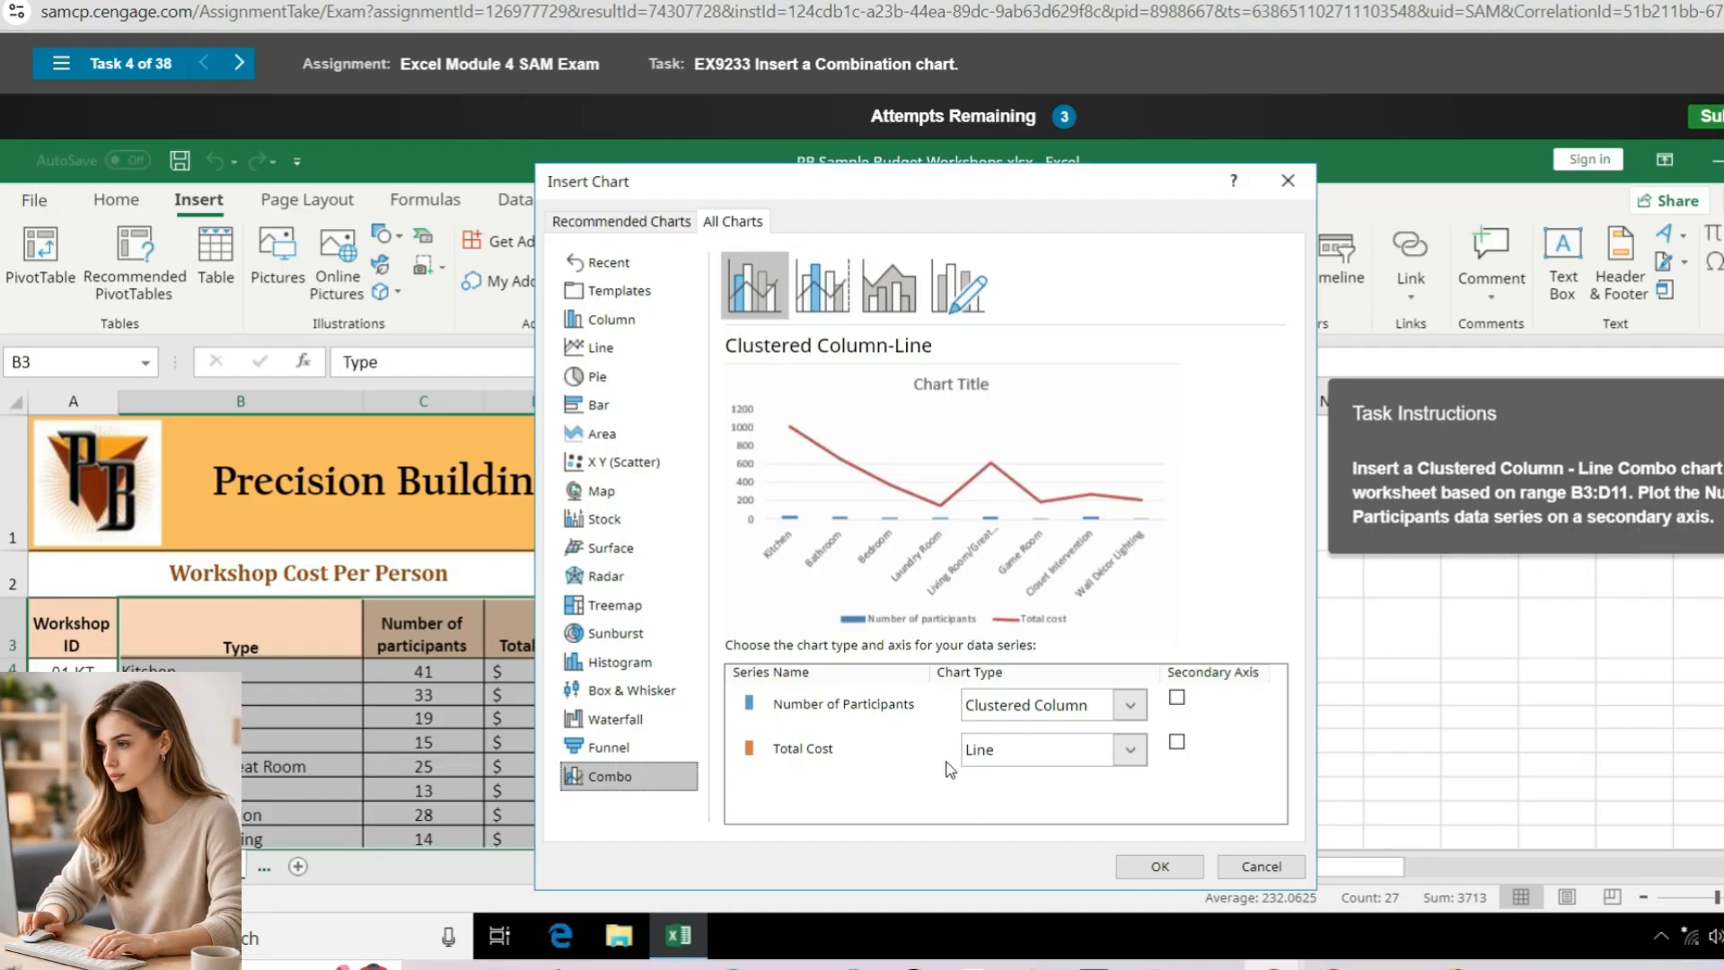
pyautogui.click(1176, 697)
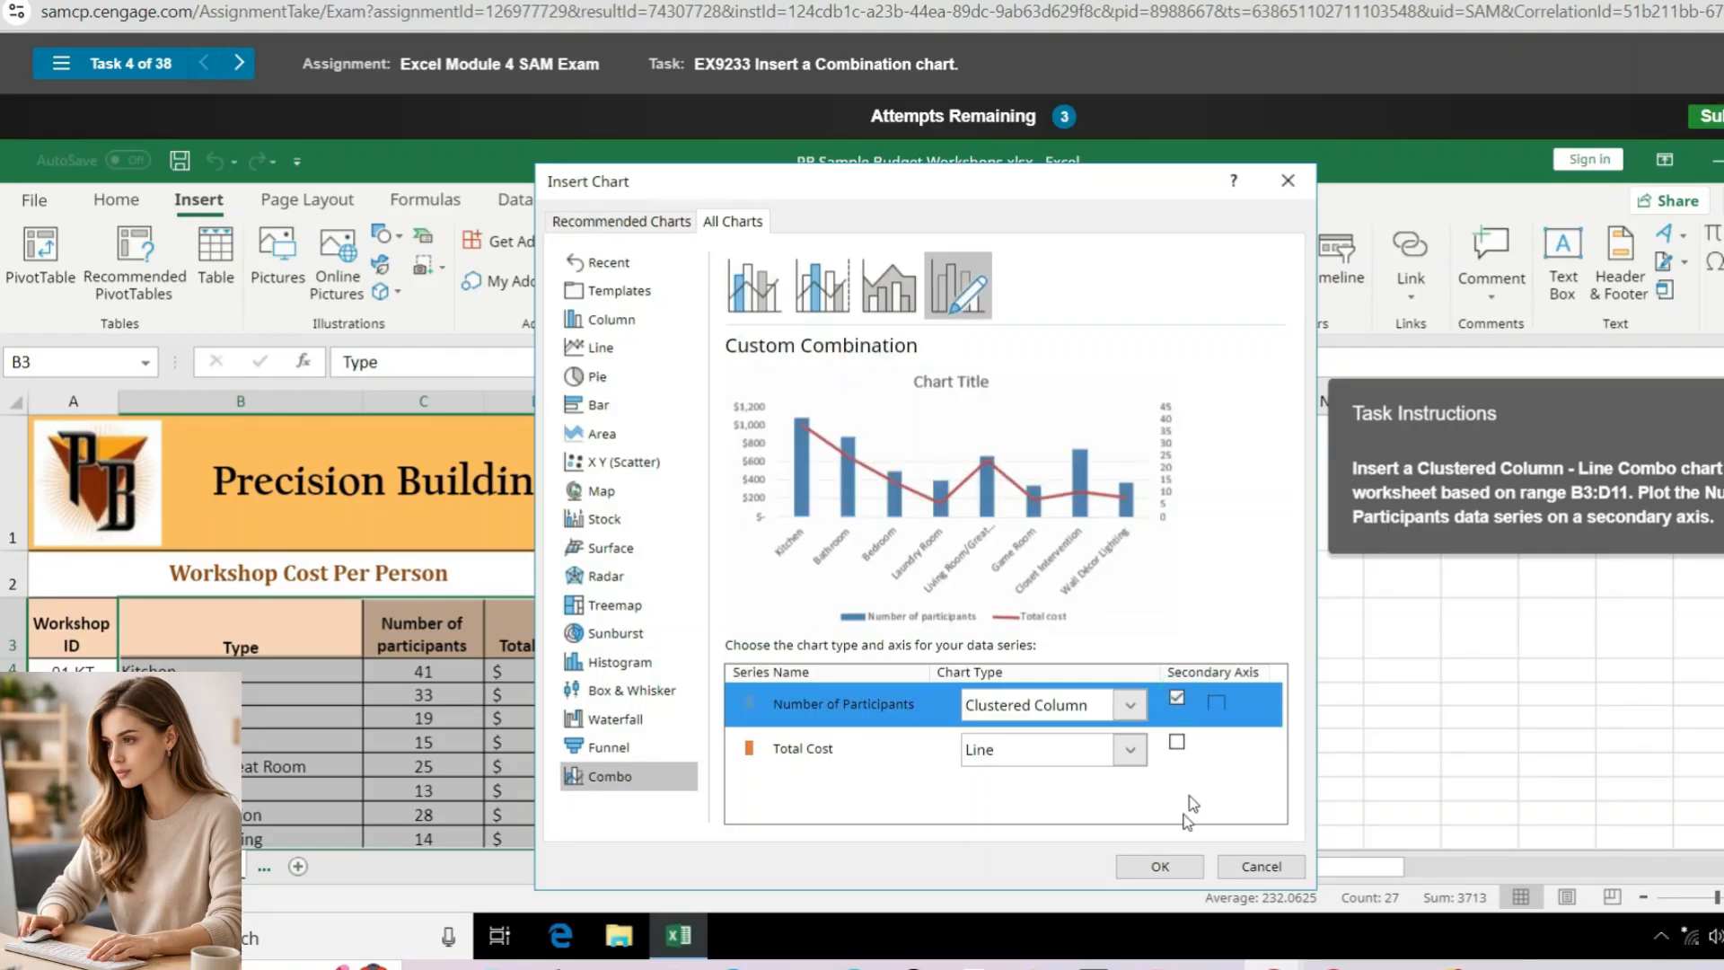
pyautogui.click(1158, 868)
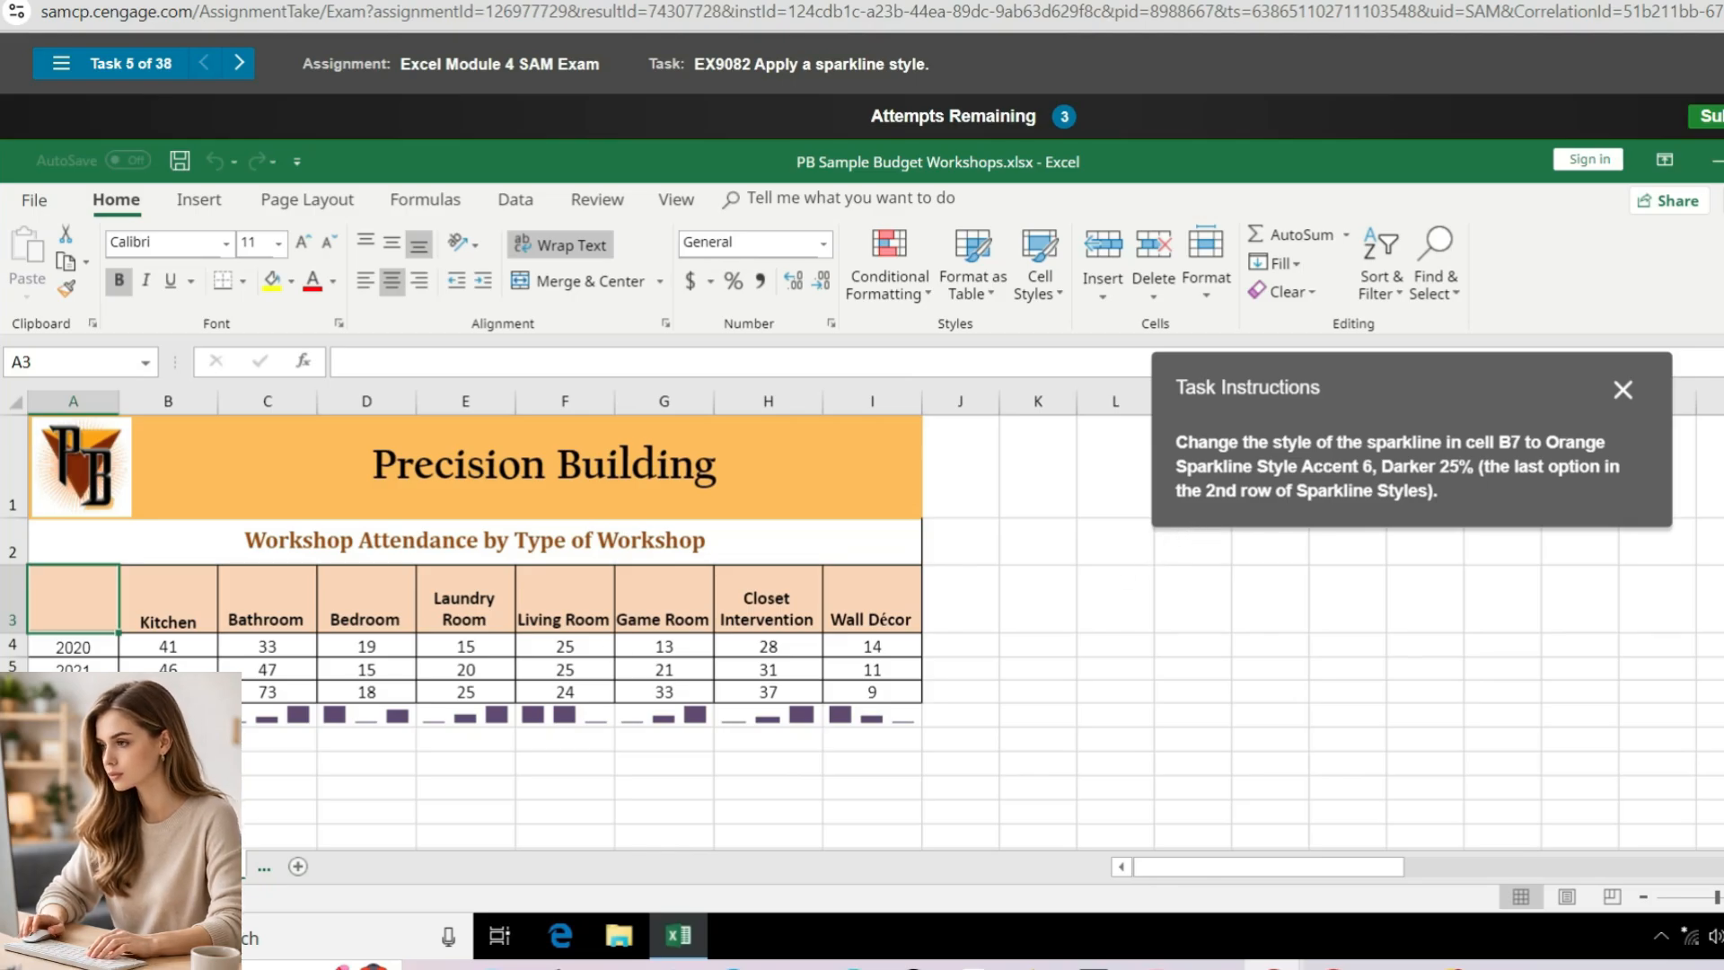
# Change the style of the sparkline in cell B7 to Orange, Sparkline Style Accent 6, Darker 25%
pyautogui.click(170, 715)
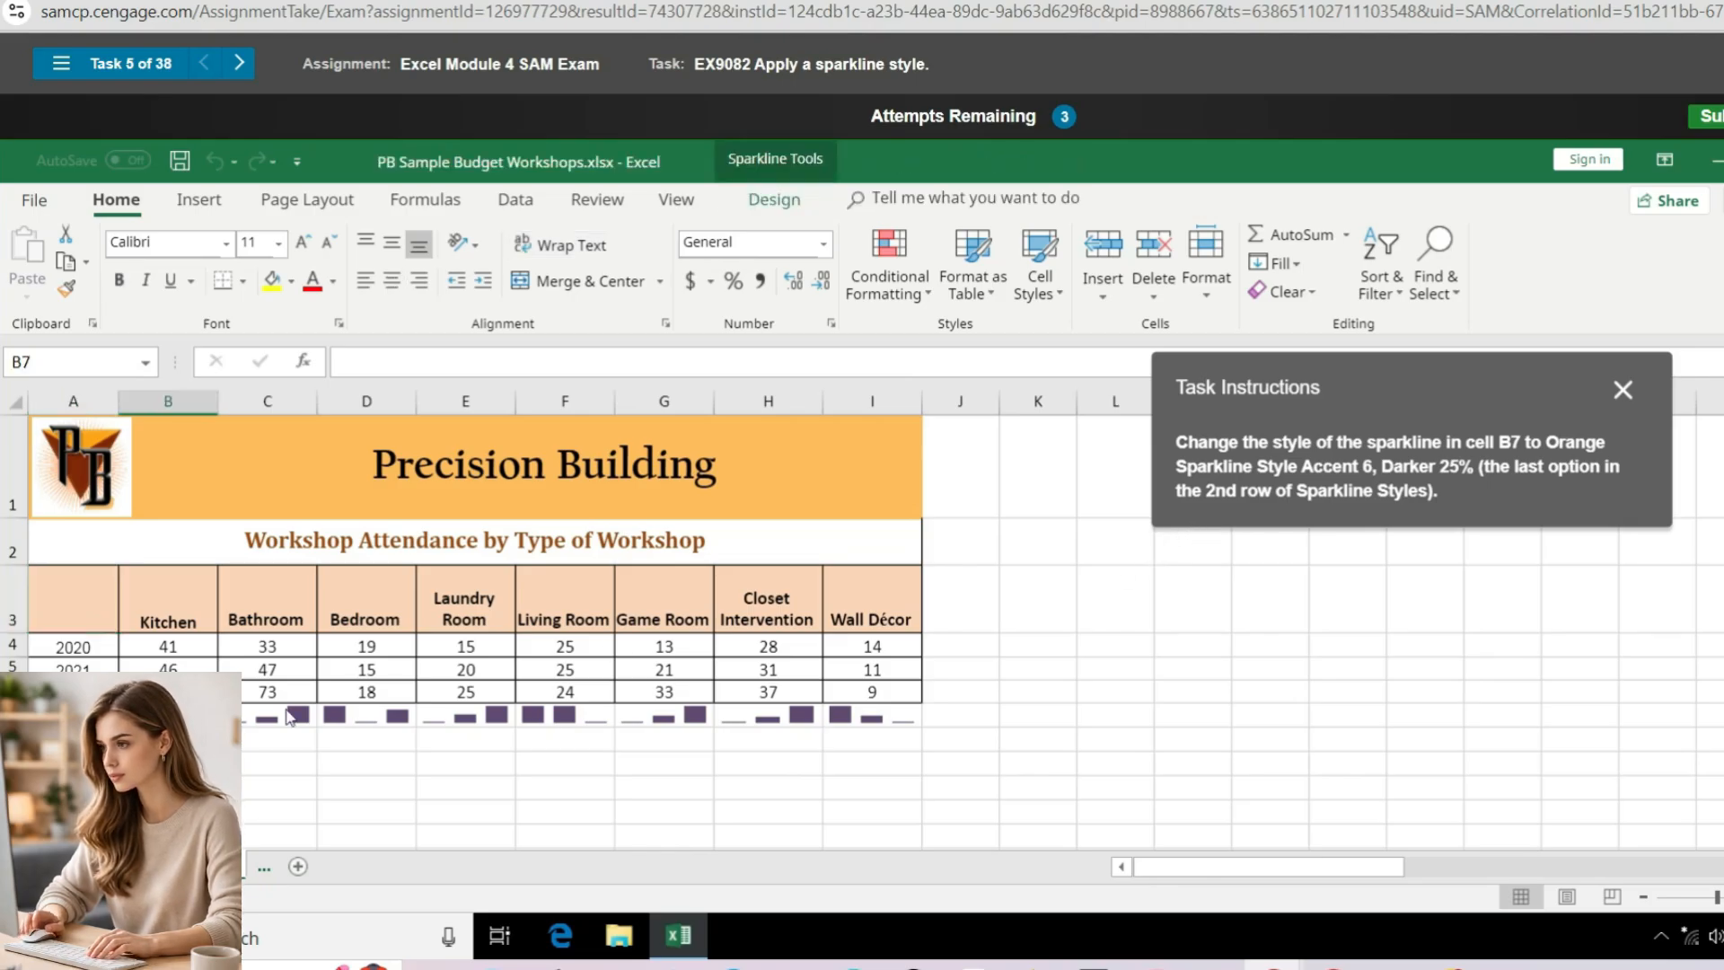
pyautogui.click(774, 199)
pyautogui.click(1024, 287)
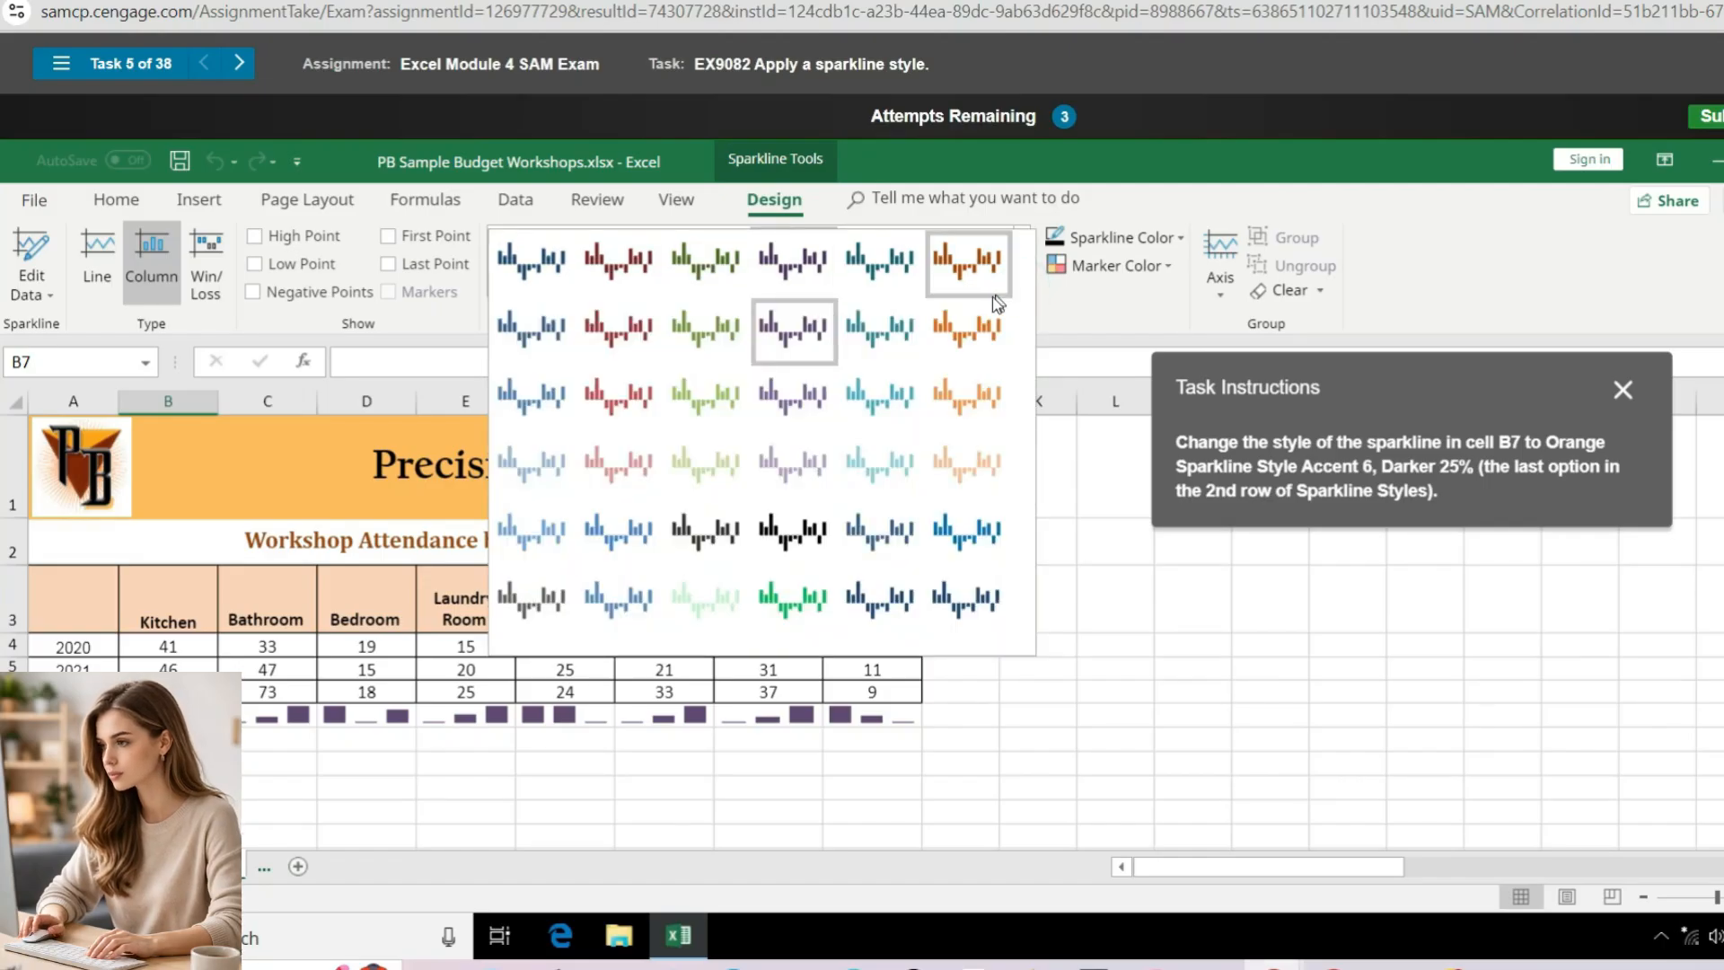
pyautogui.click(969, 339)
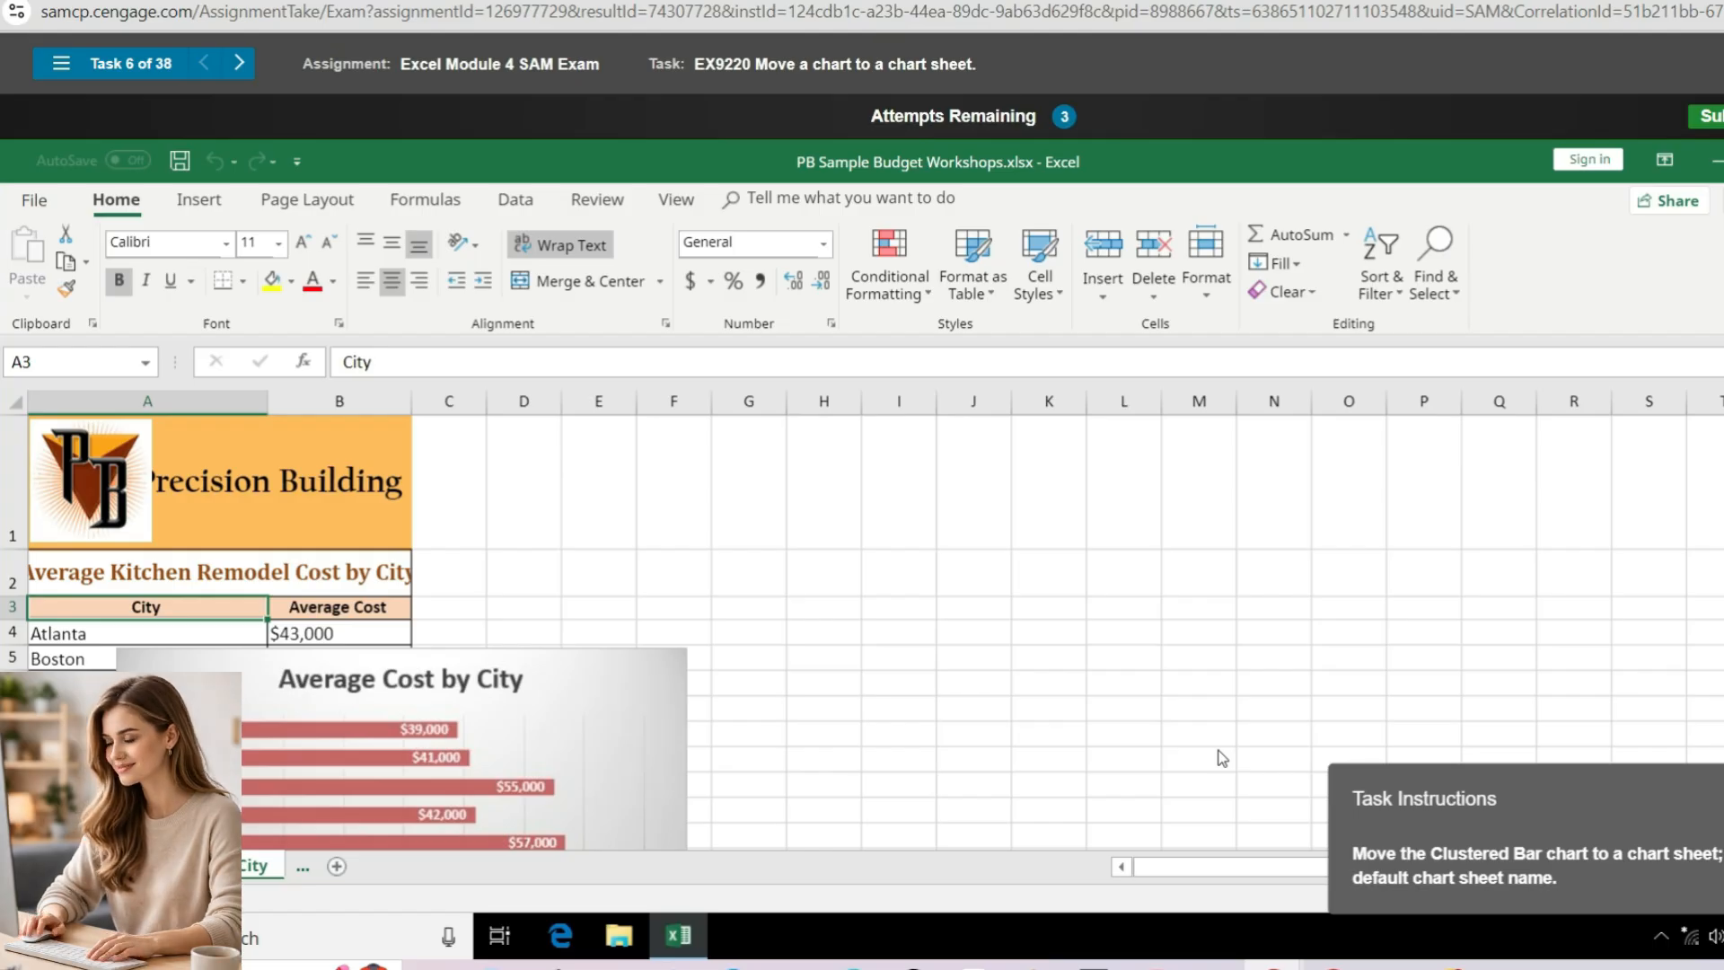
pyautogui.moveTo(1387, 833); pyautogui.dragTo(1226, 590)
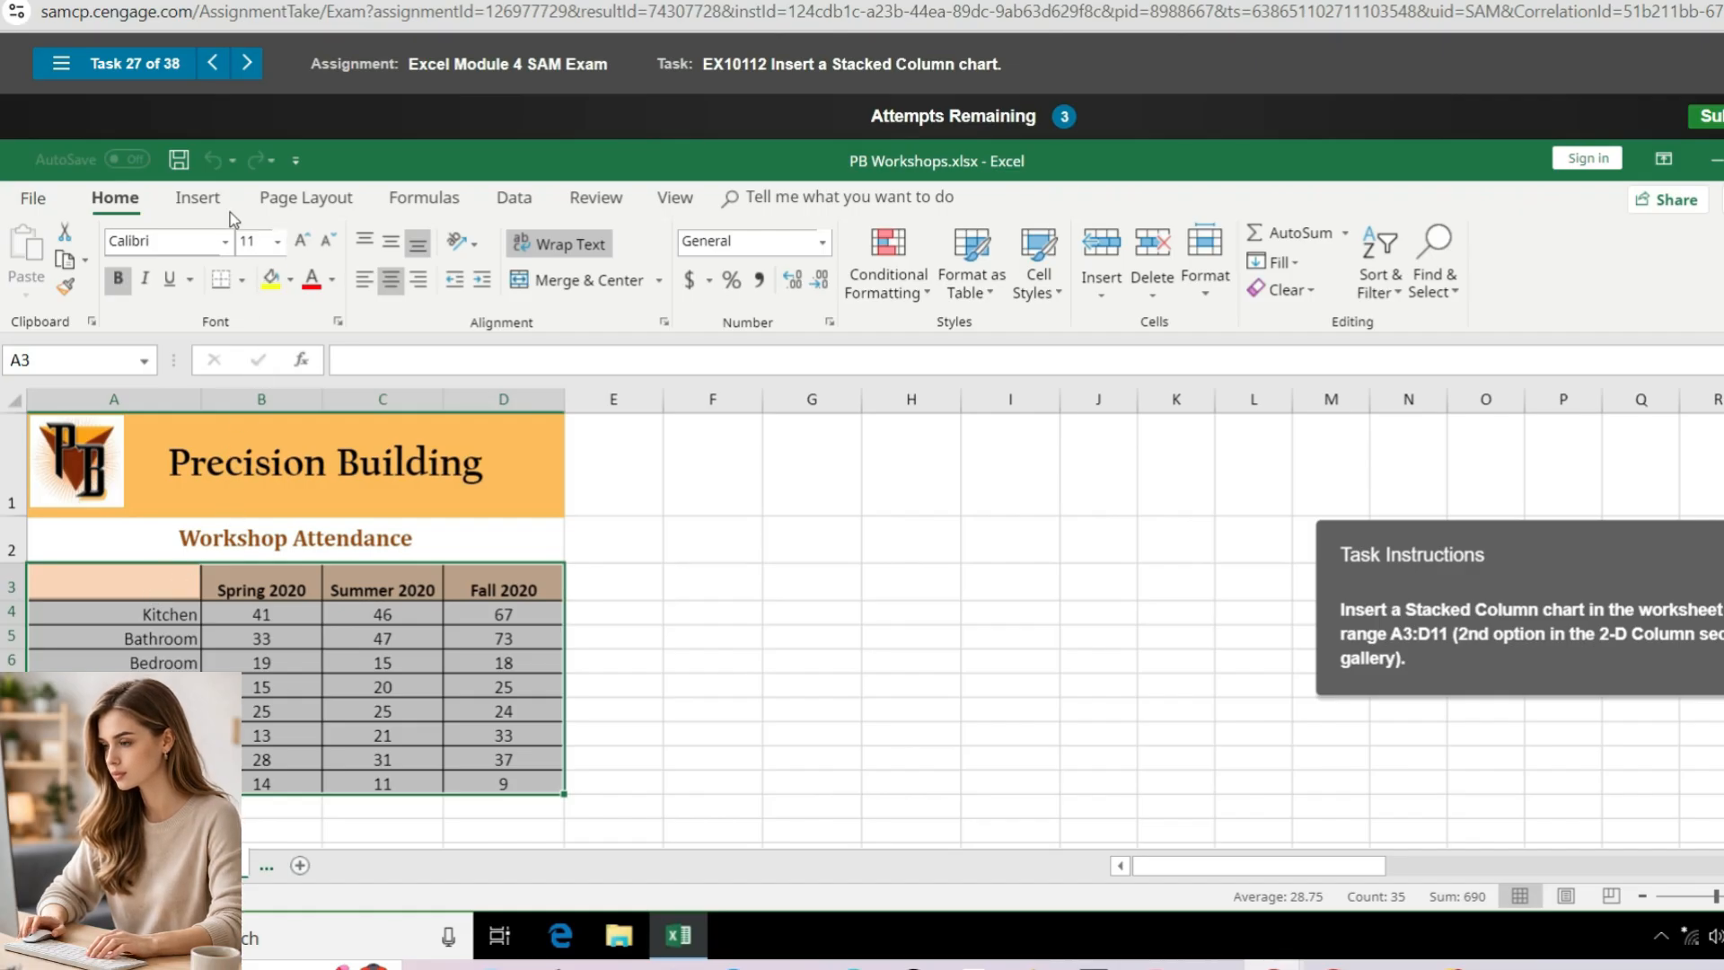
# Insert a 2-D Stacked Column chart based on the selected range A3:D11
pyautogui.click(197, 198)
pyautogui.click(704, 283)
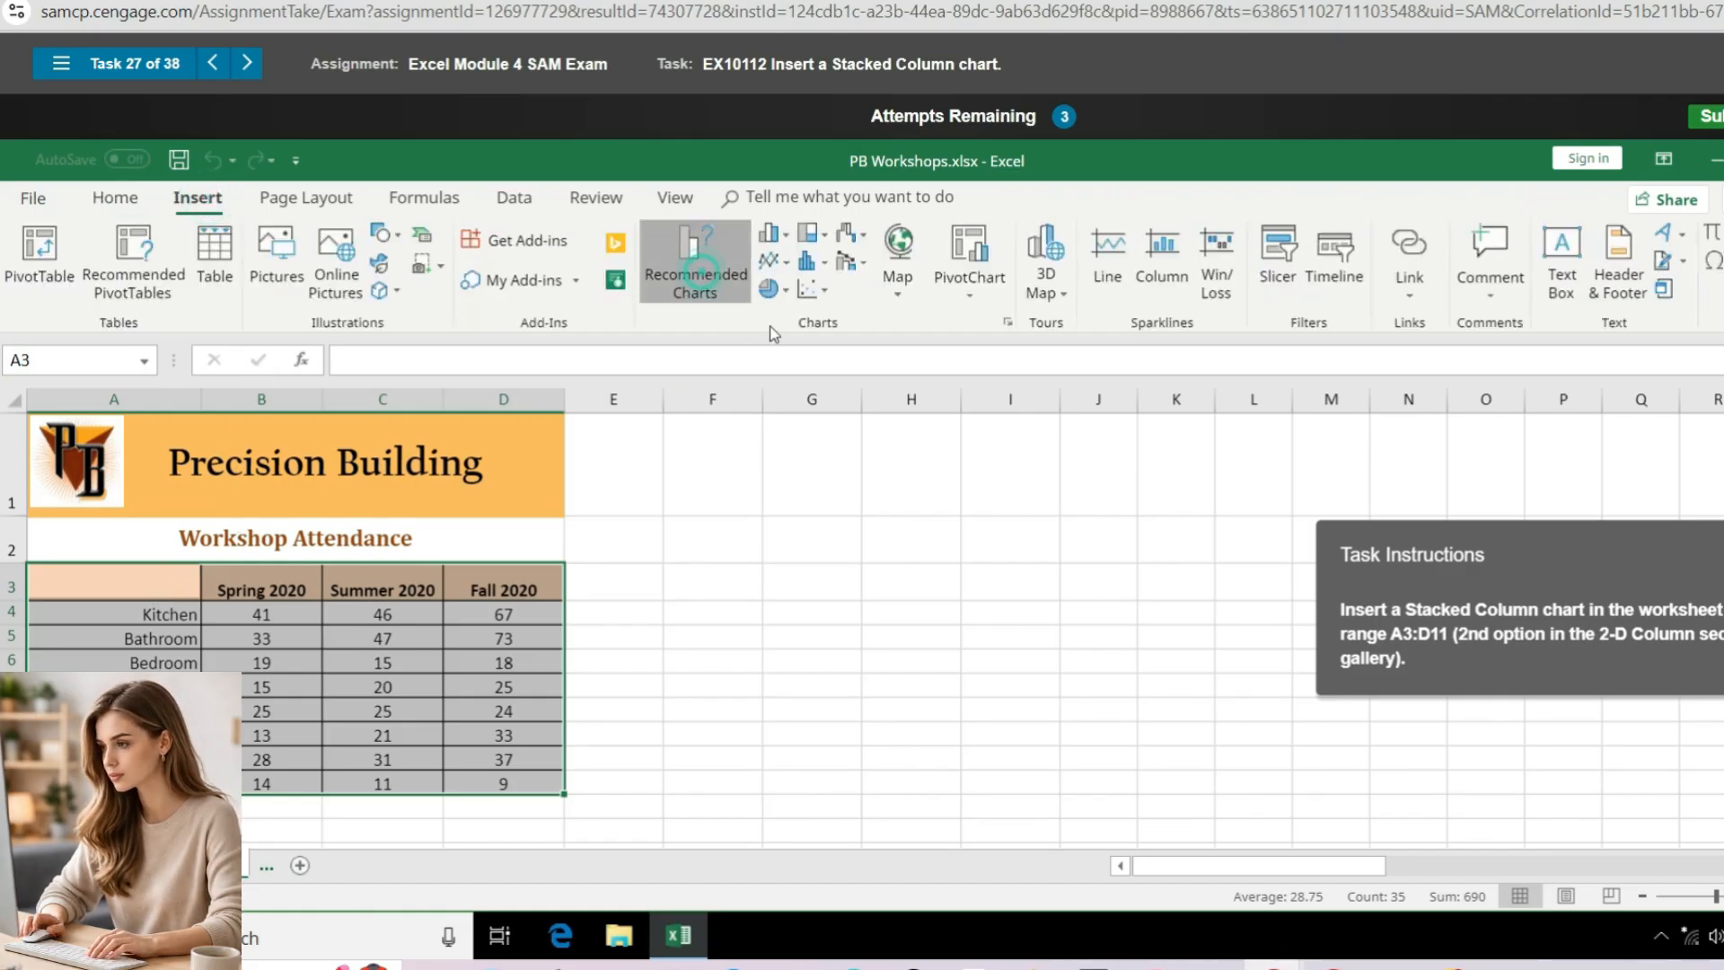
pyautogui.click(746, 225)
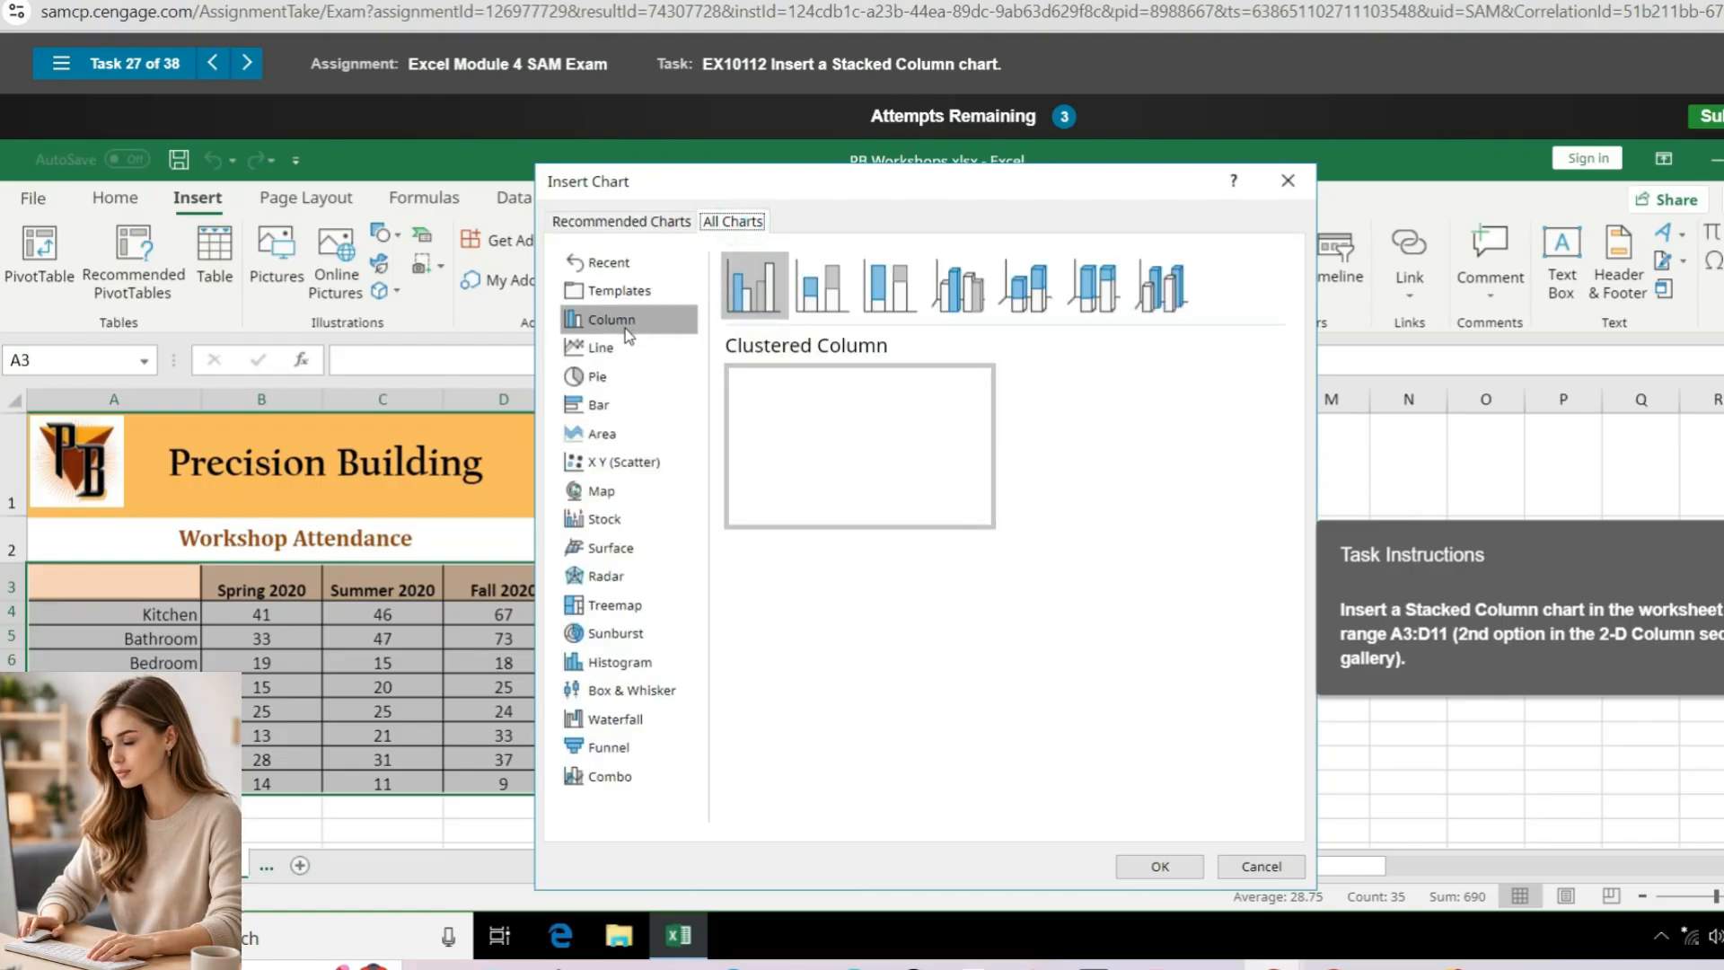
pyautogui.click(824, 296)
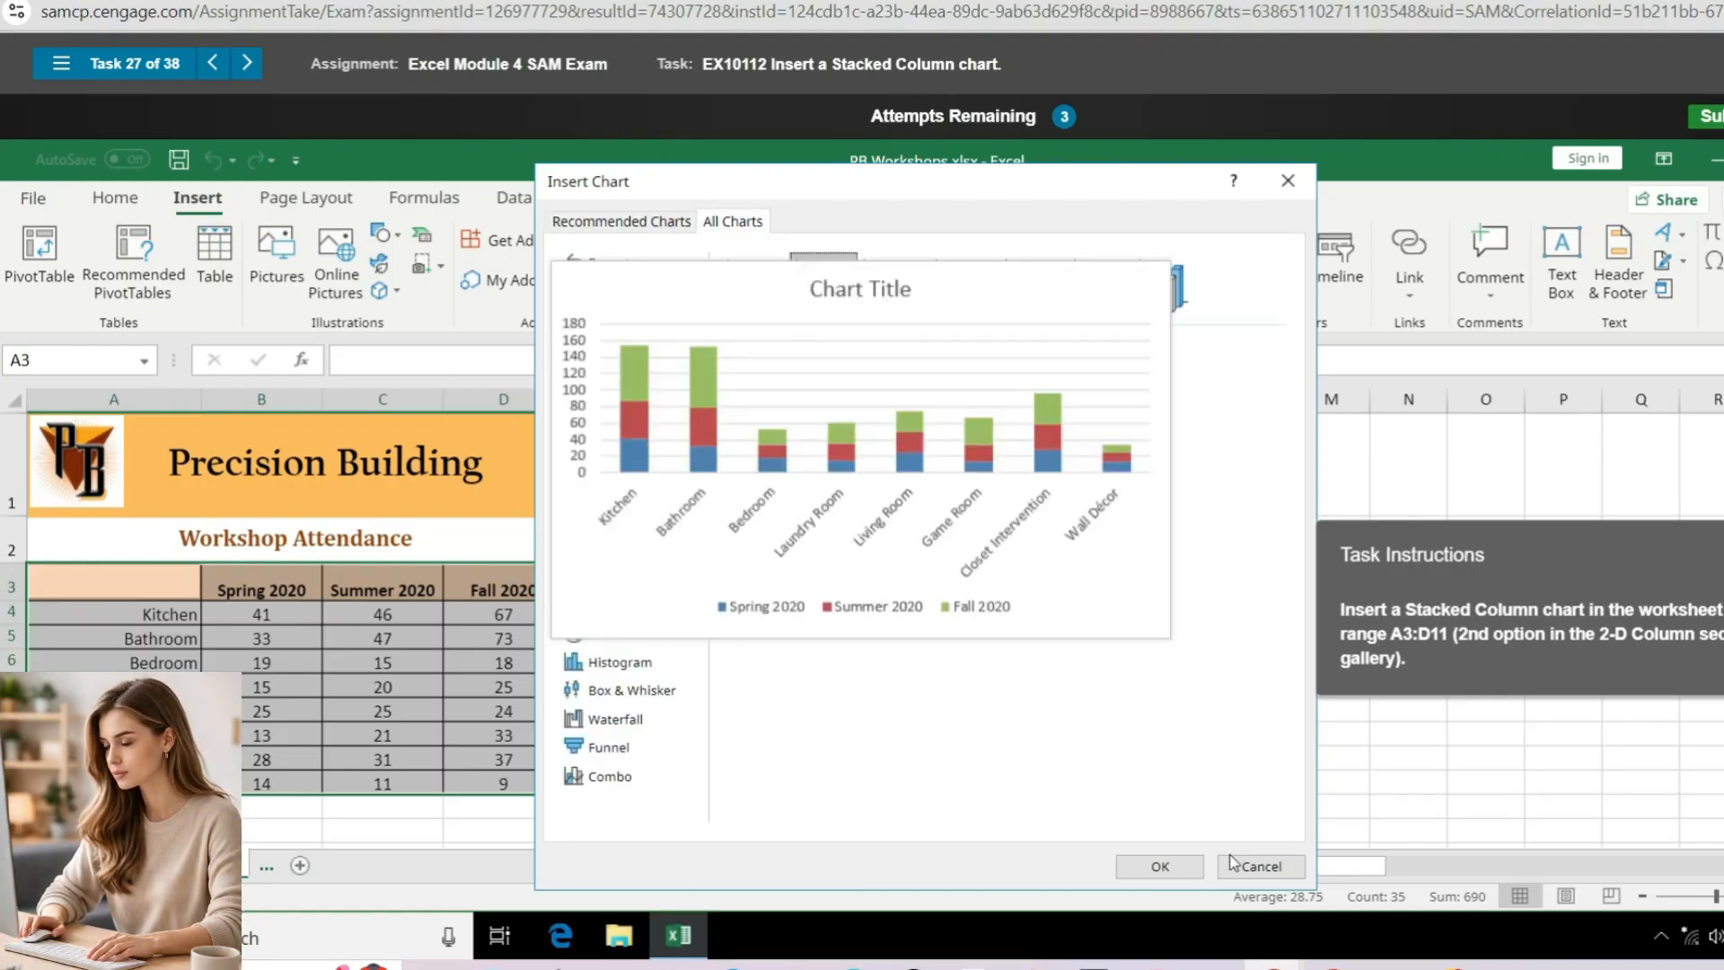
pyautogui.click(1160, 866)
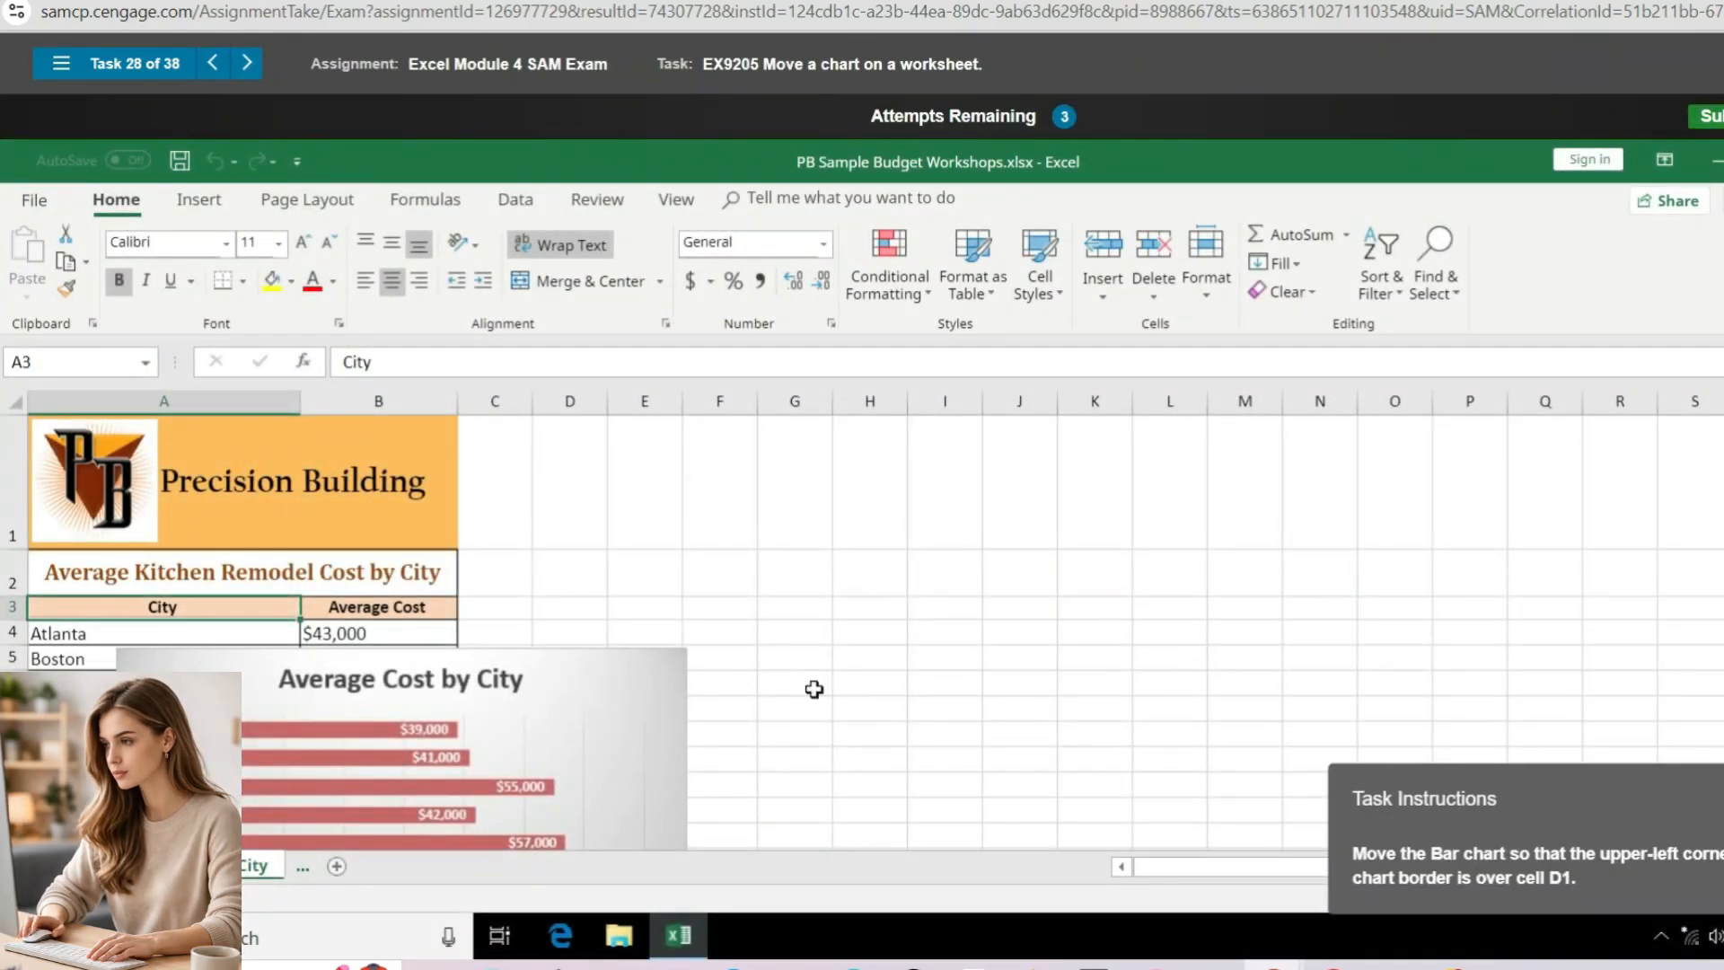
# Select the Average Cost by City bar chart
pyautogui.scroll(-4, 878, 662)
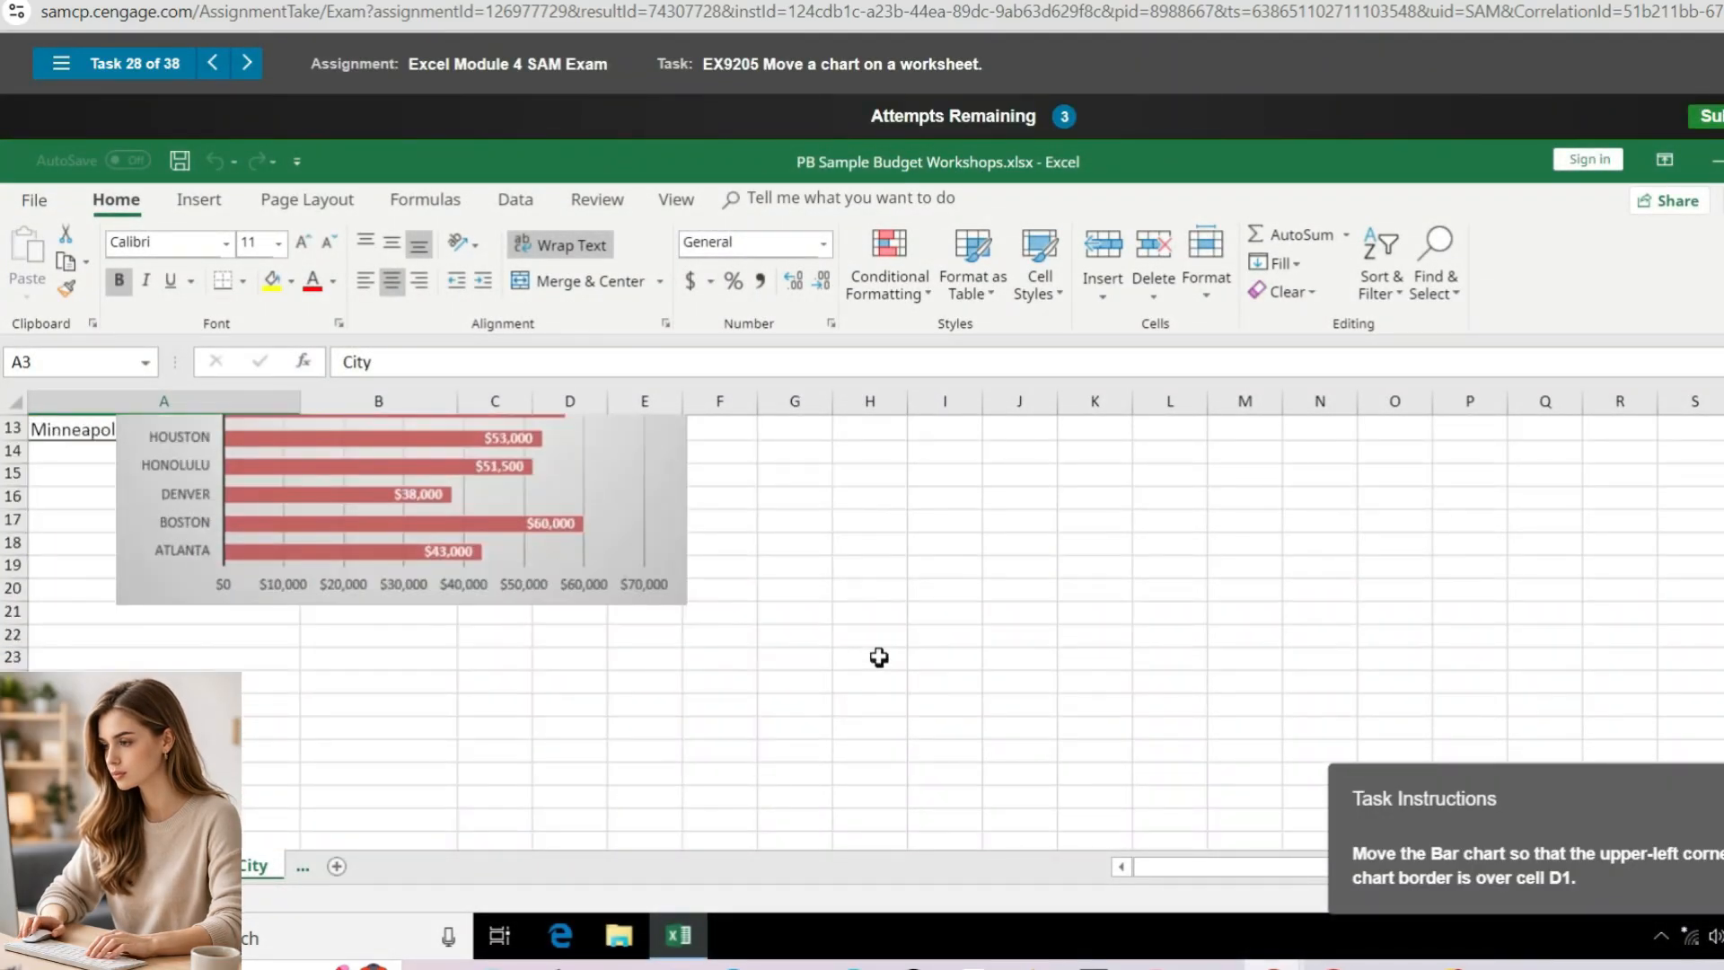
pyautogui.scroll(3, 879, 658)
pyautogui.click(635, 474)
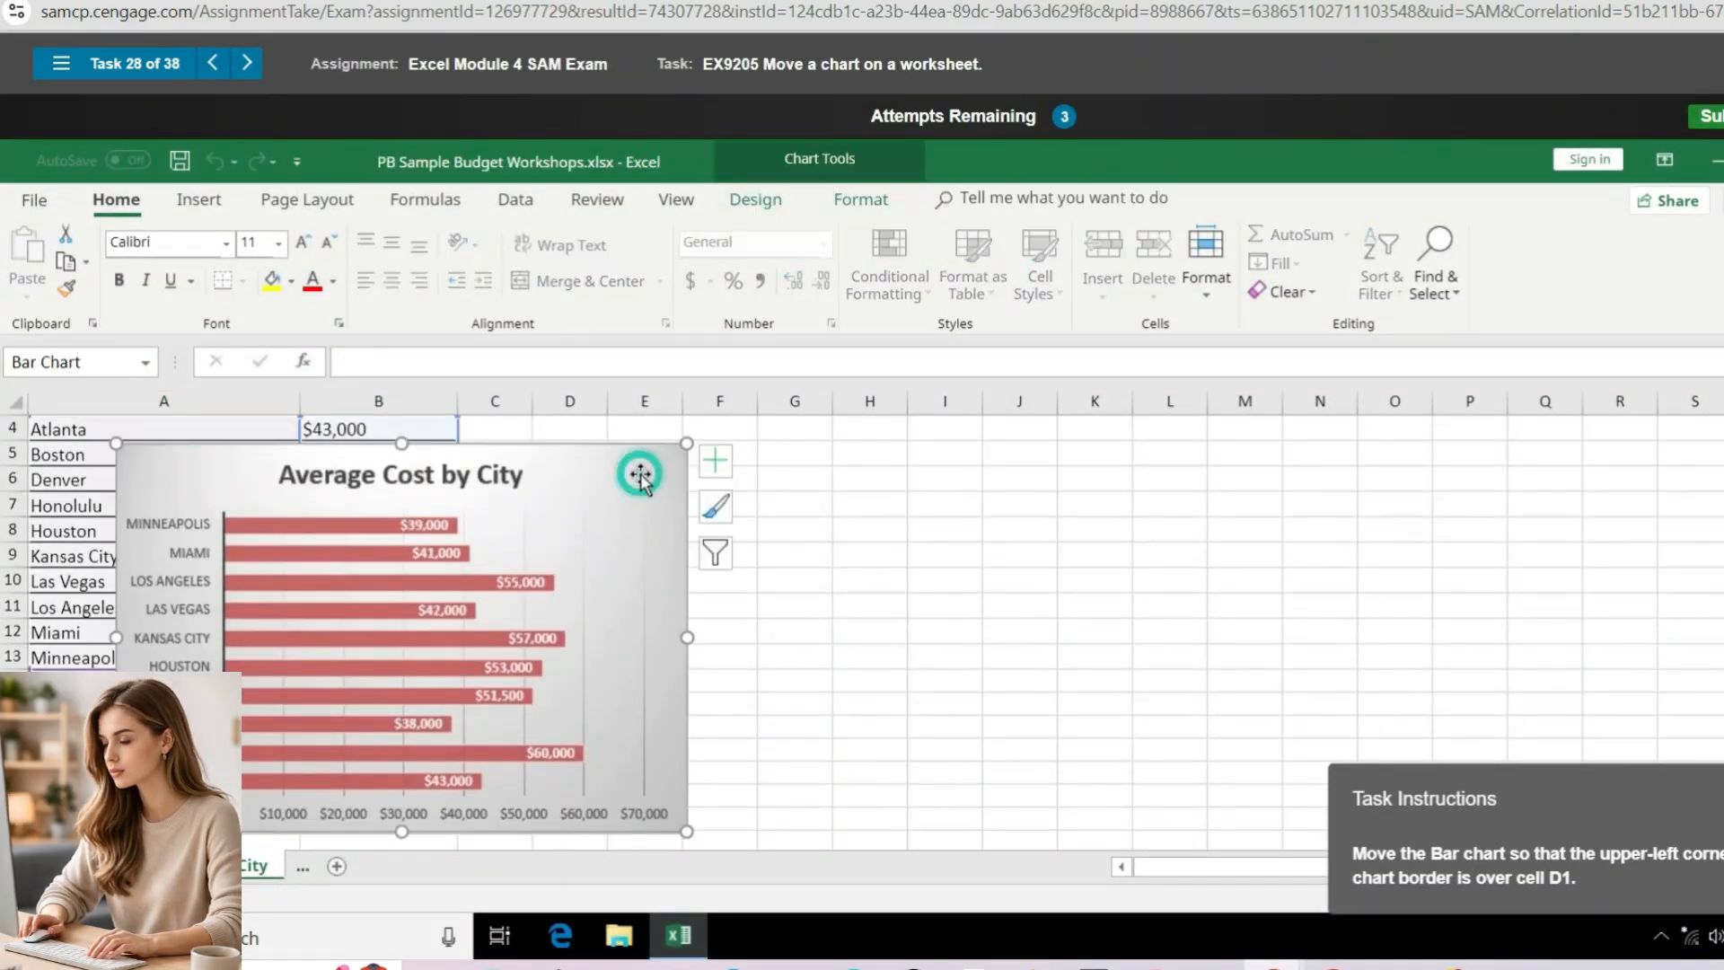
pyautogui.click(761, 203)
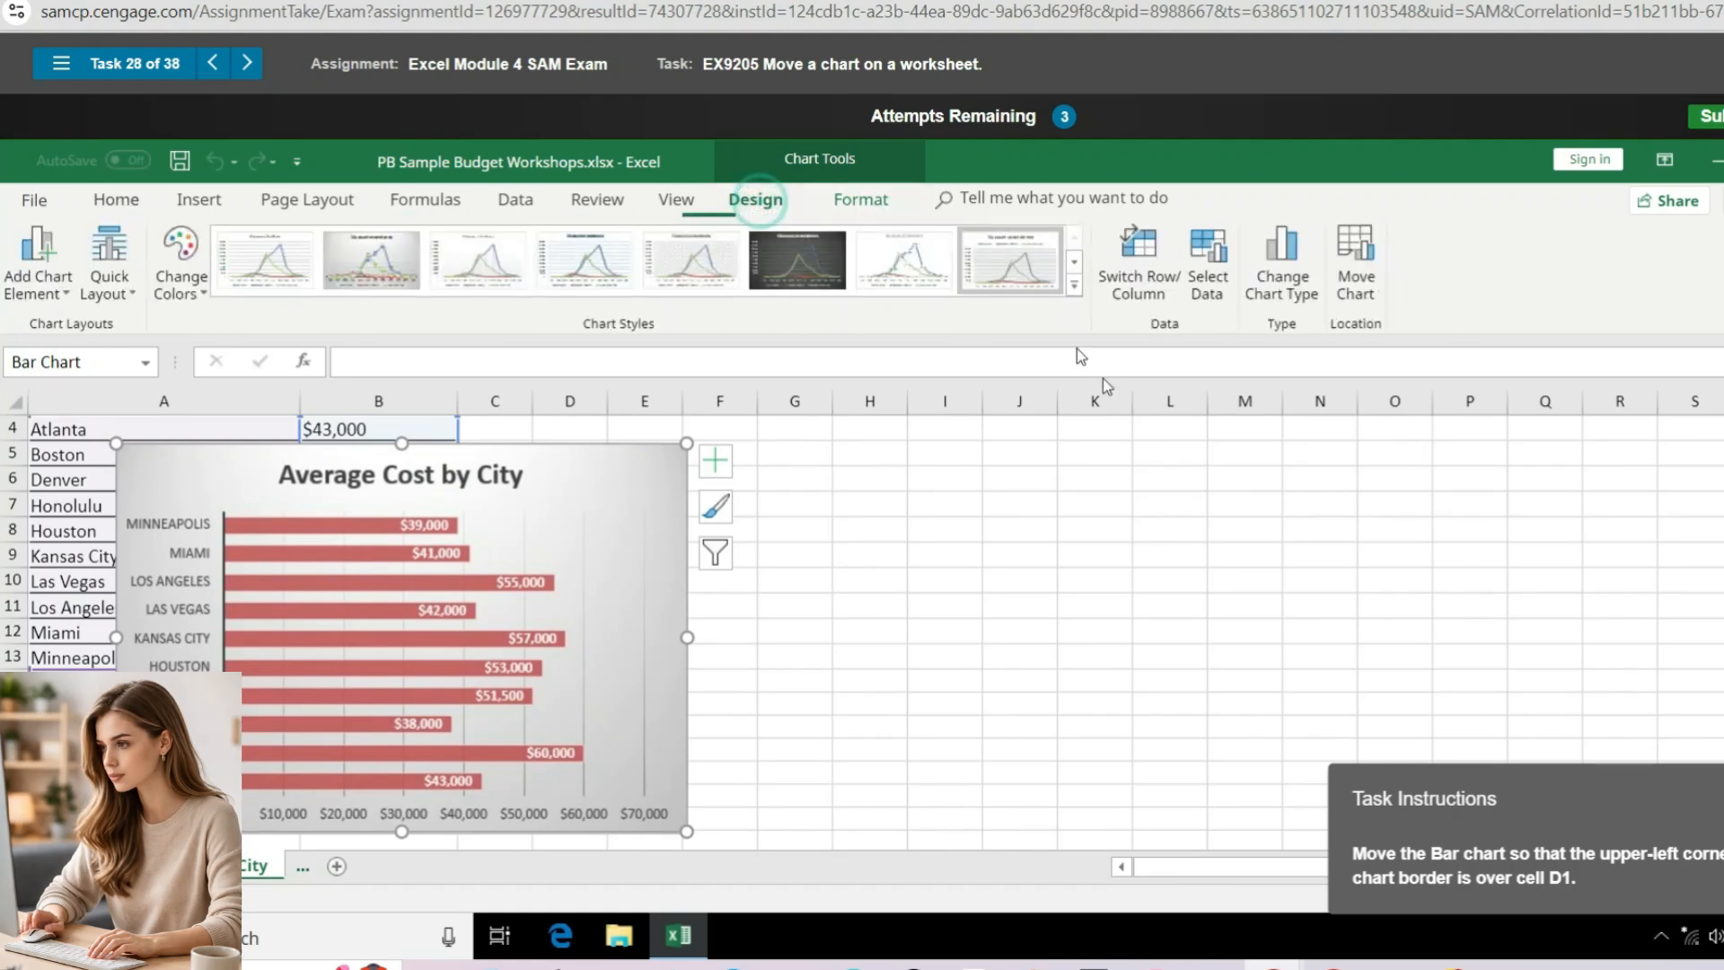
pyautogui.click(1371, 284)
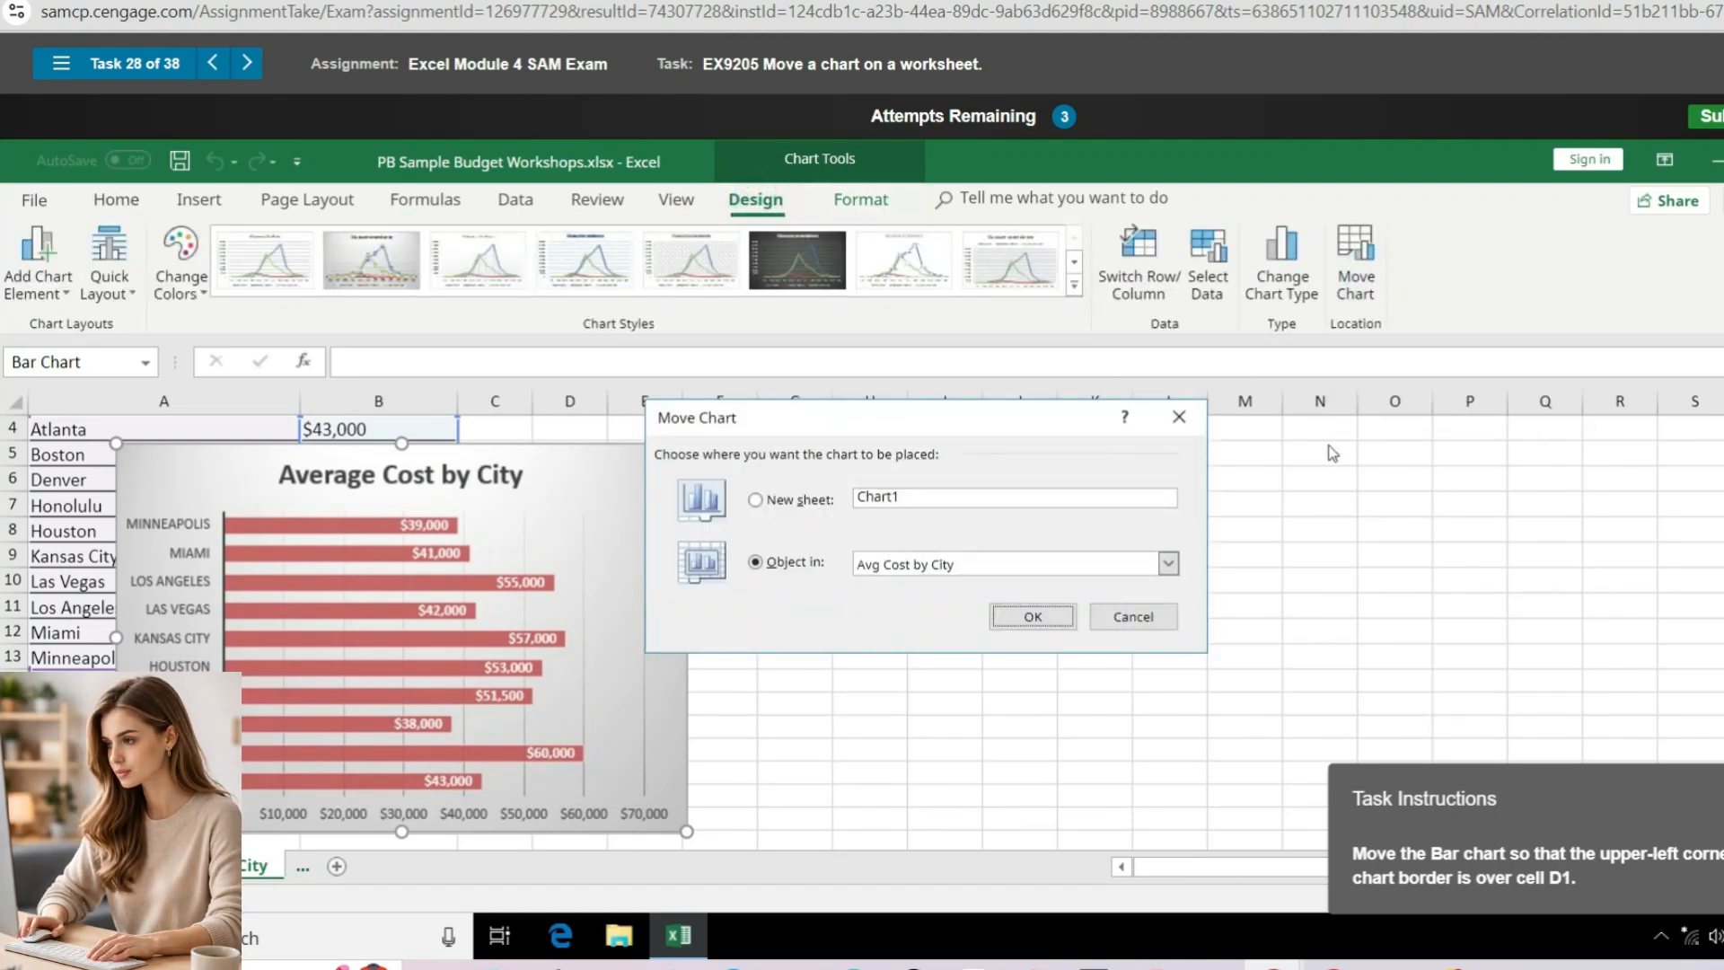
pyautogui.click(1179, 416)
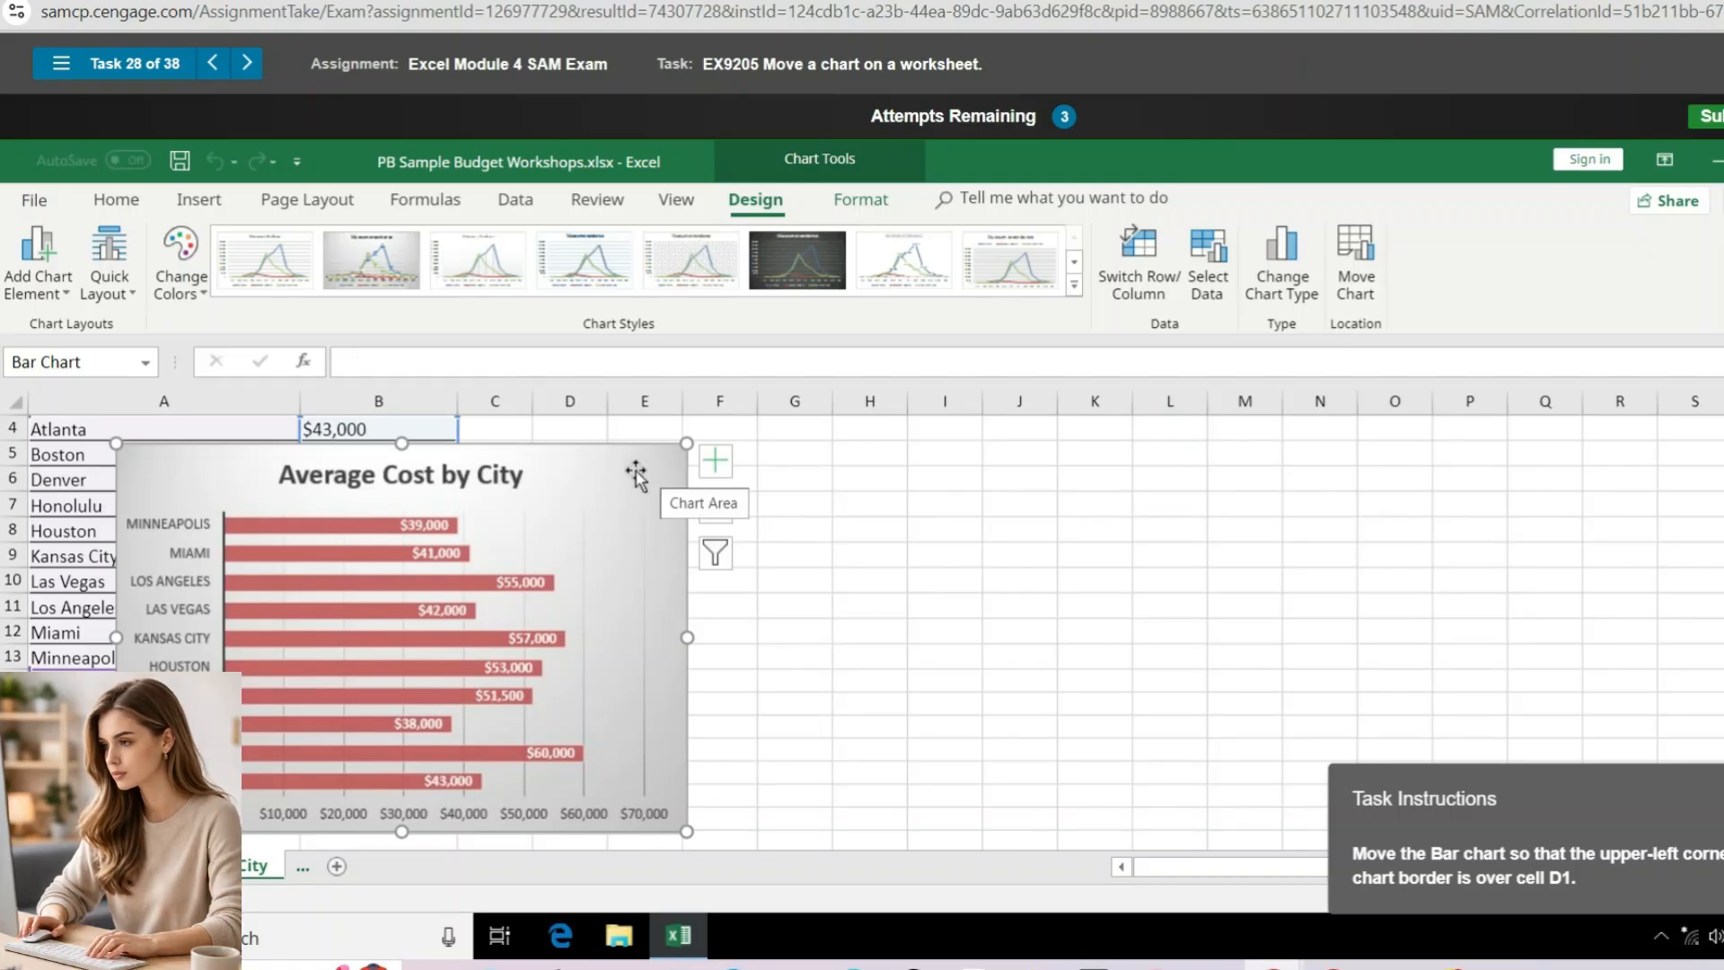
# Move the Average Cost by City bar chart so its upper-left corner is over cell D1
pyautogui.moveTo(636, 473)
pyautogui.mouseDown()
pyautogui.moveTo(1077, 512)
pyautogui.moveTo(1062, 369)
pyautogui.moveTo(1054, 396)
pyautogui.moveTo(1095, 473)
pyautogui.moveTo(1065, 455)
pyautogui.mouseUp()
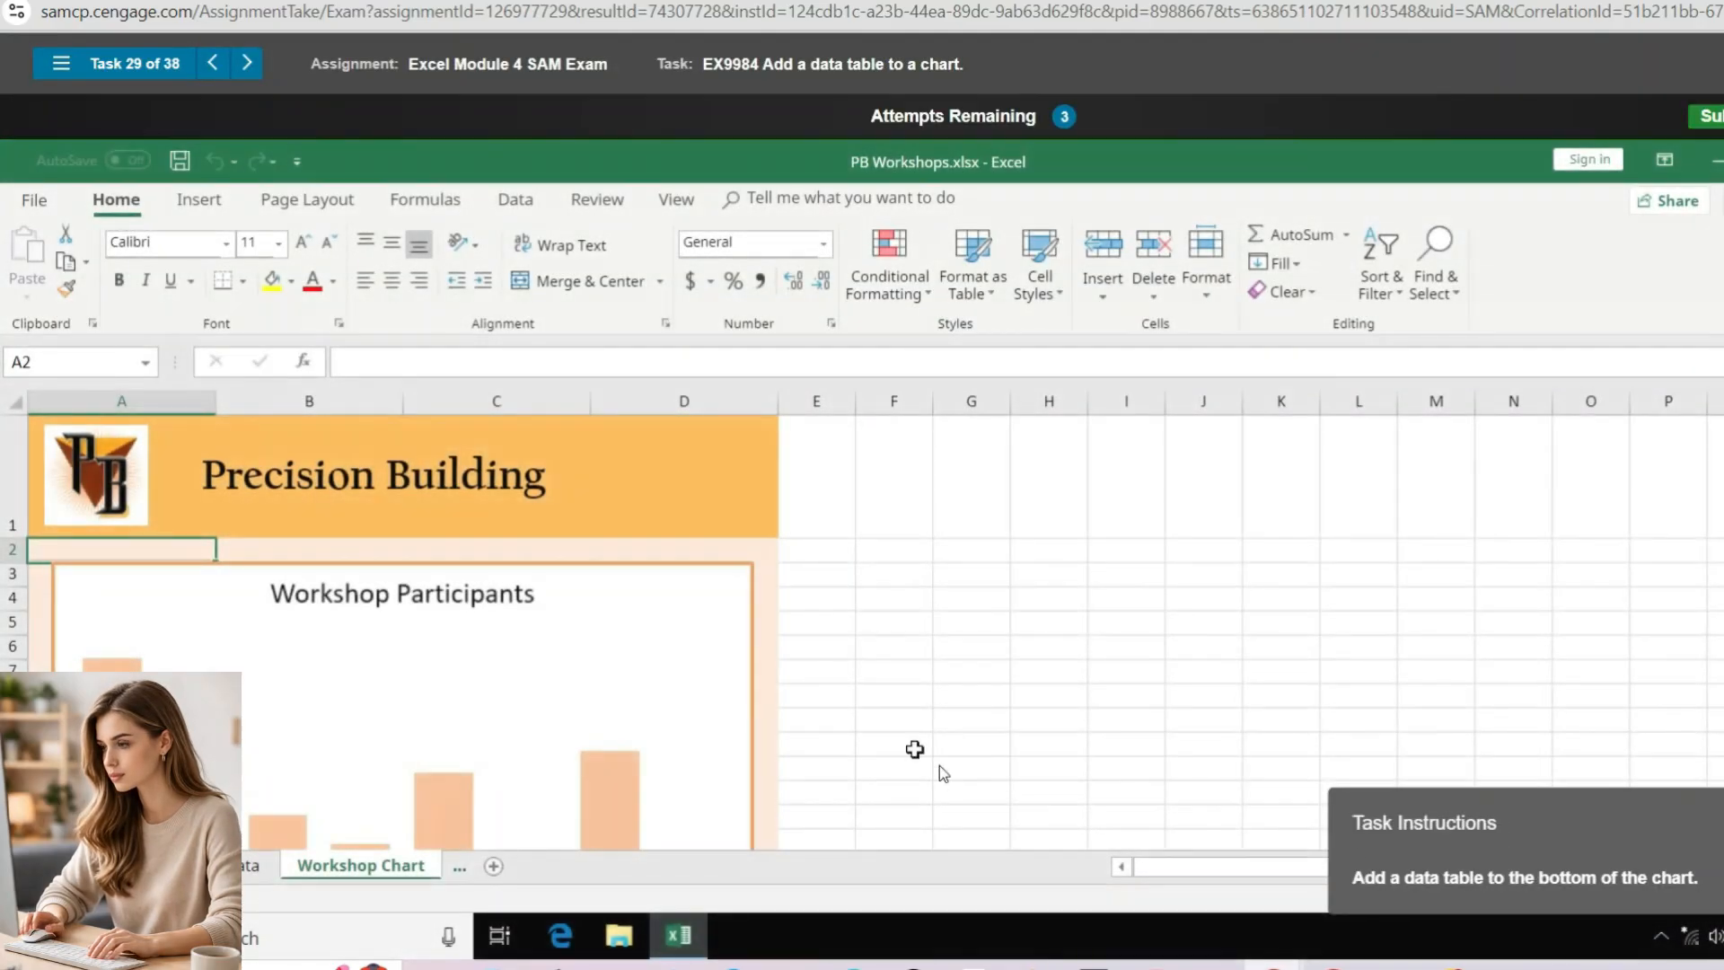
# Try to add a data table to the Workshop Participants chart using the additional data table options, and retry the task
pyautogui.click(709, 593)
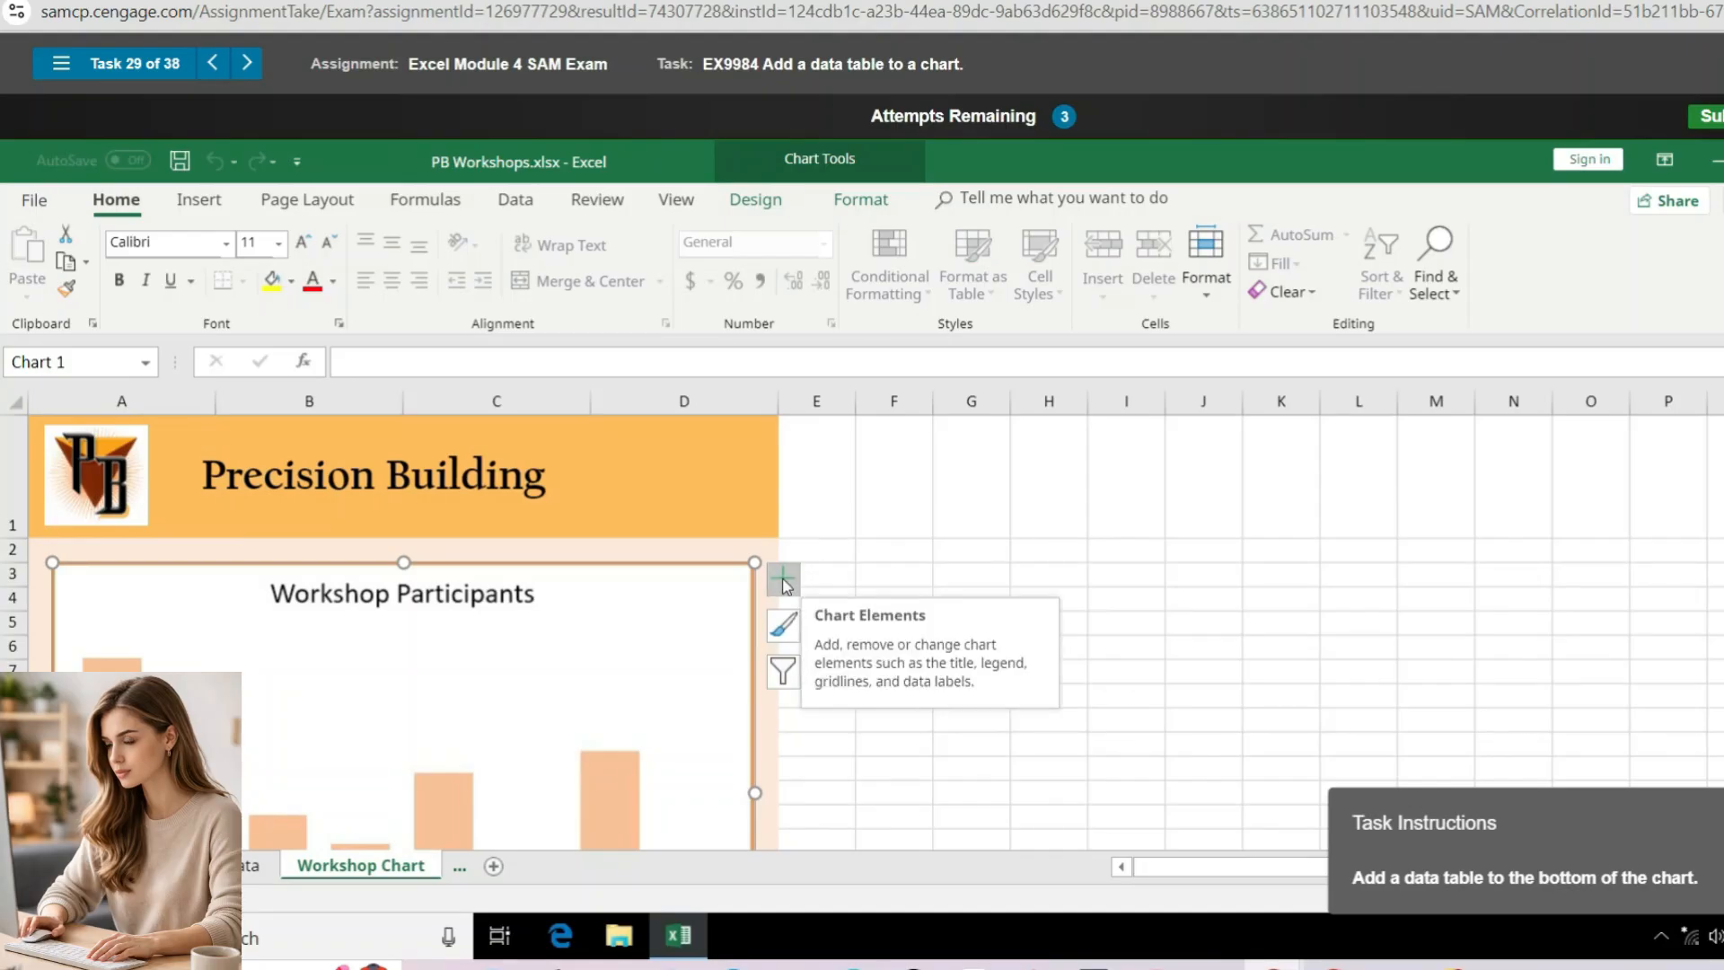
pyautogui.click(783, 577)
pyautogui.click(986, 684)
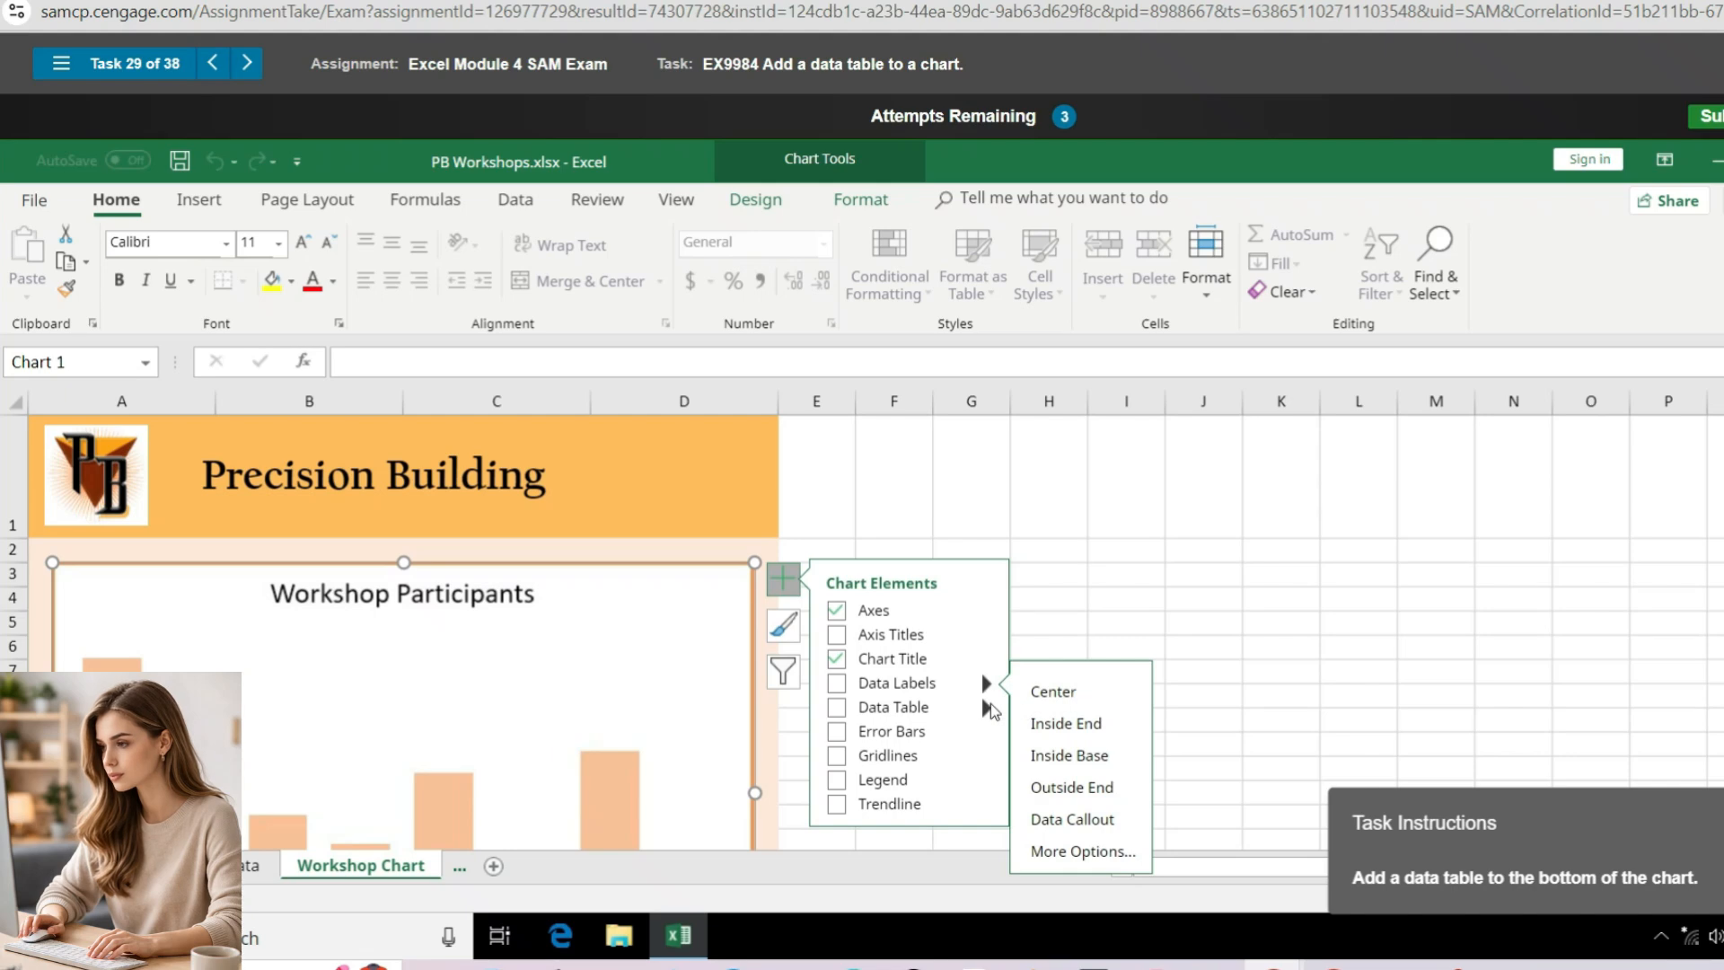
pyautogui.click(987, 708)
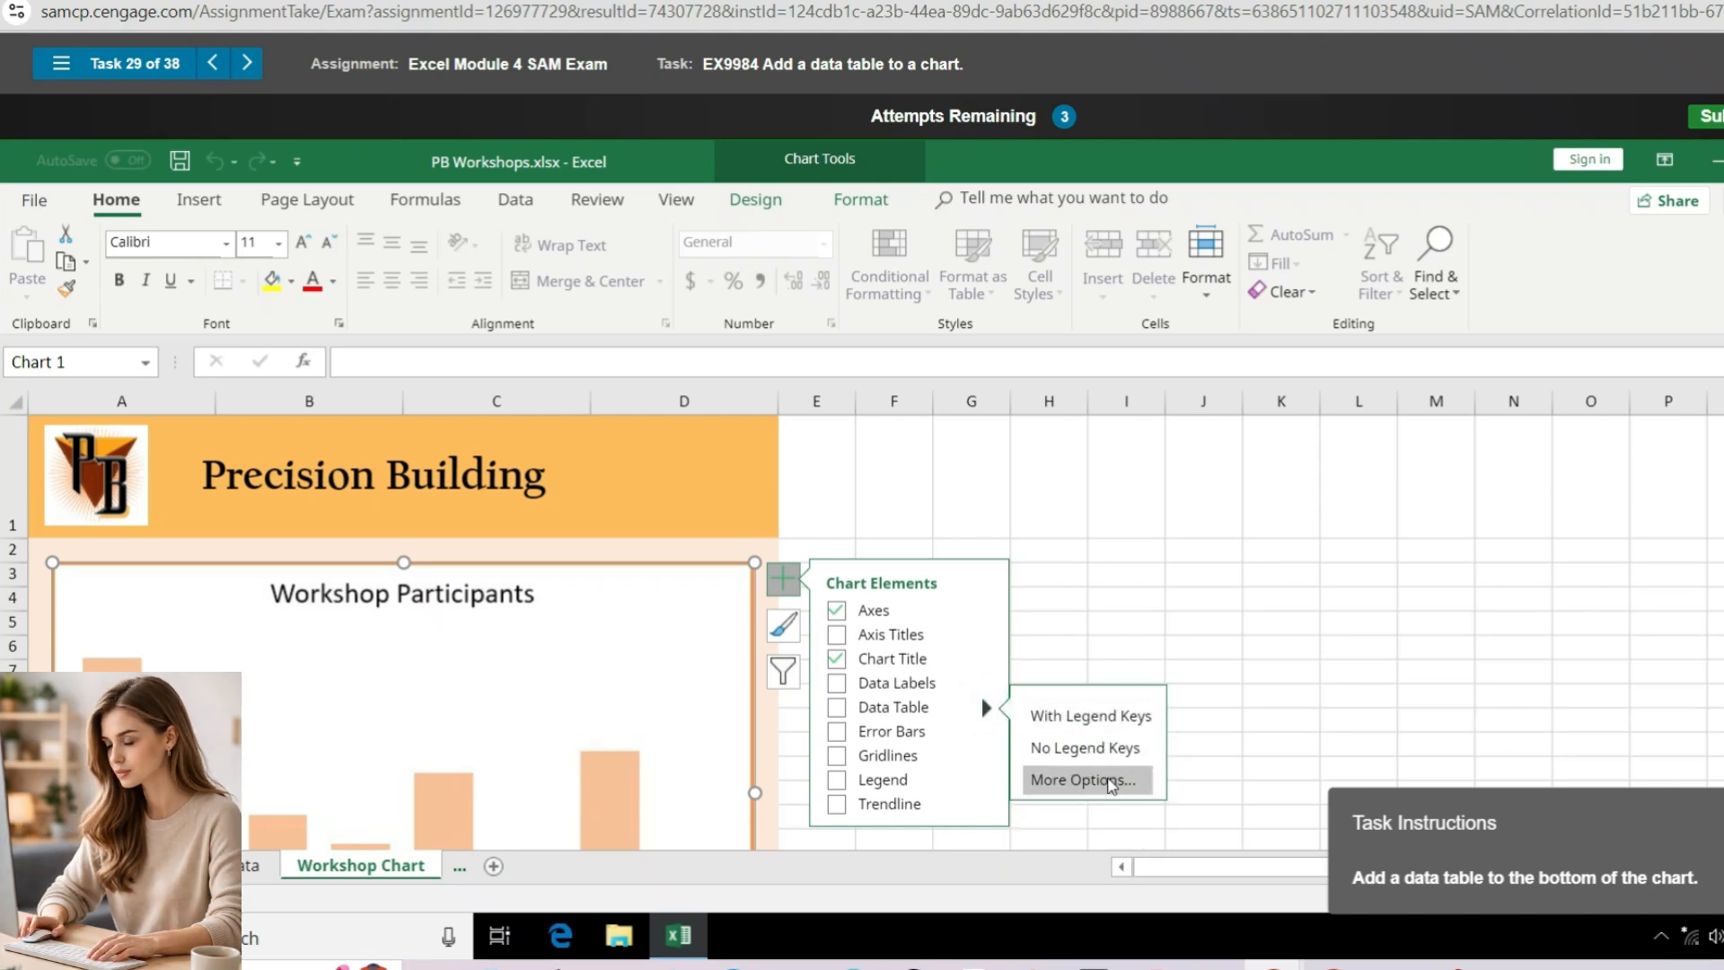
pyautogui.click(1112, 781)
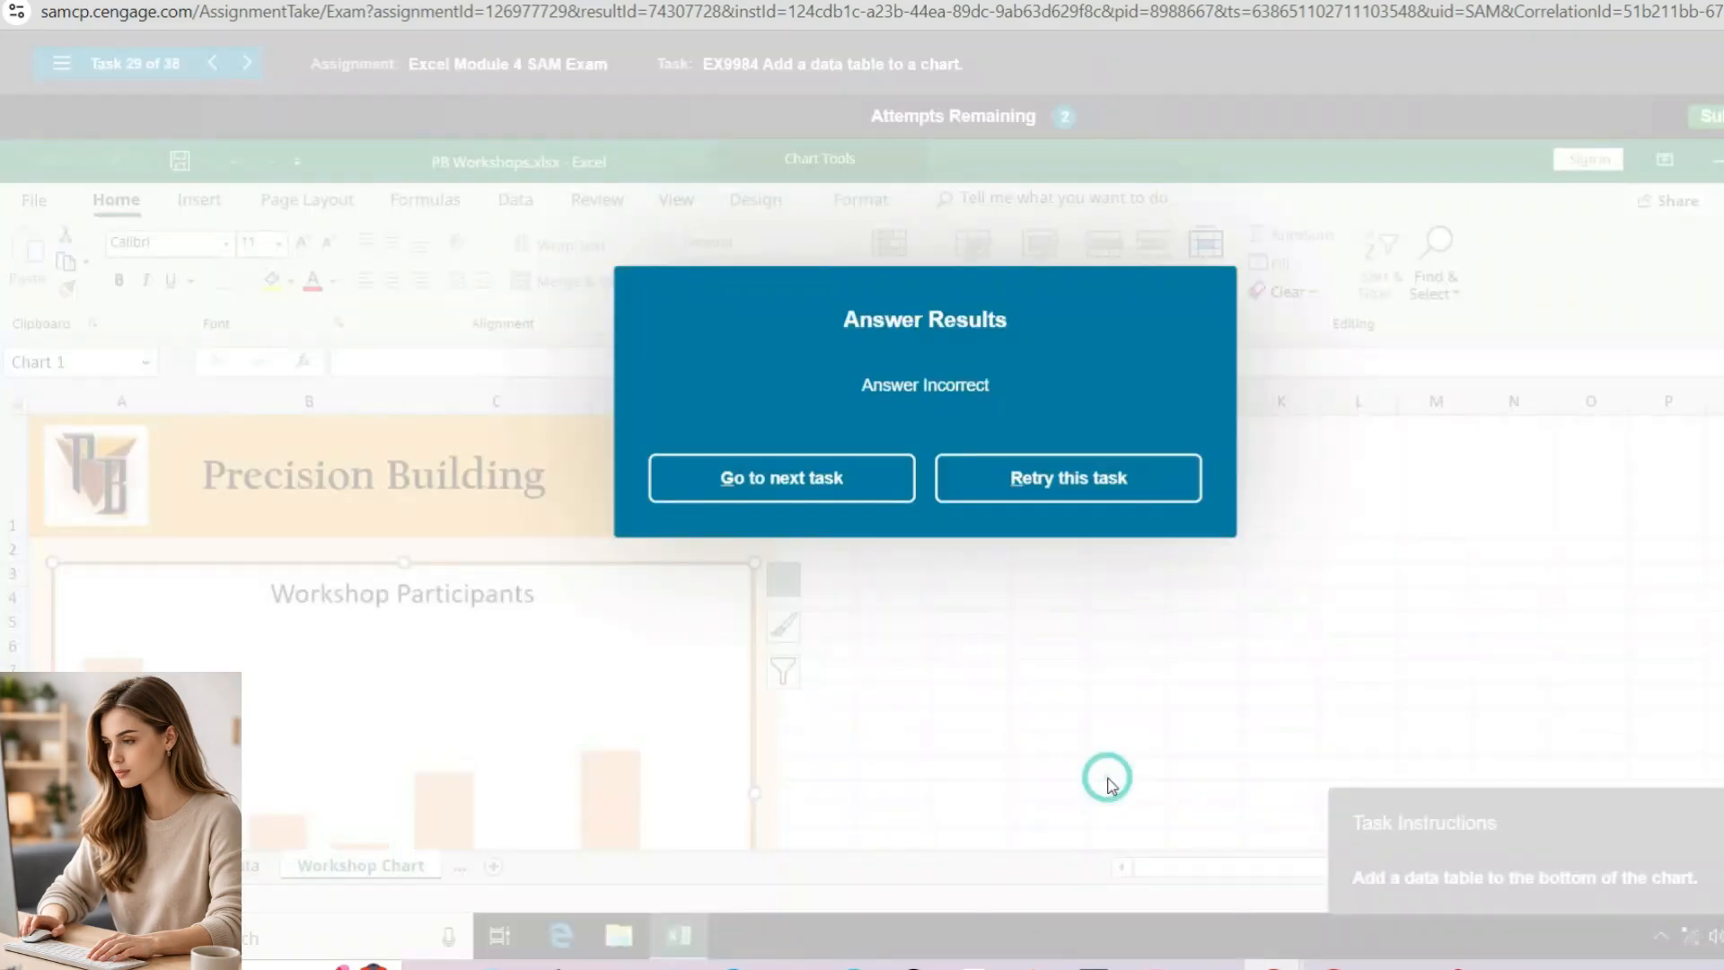
pyautogui.click(1075, 479)
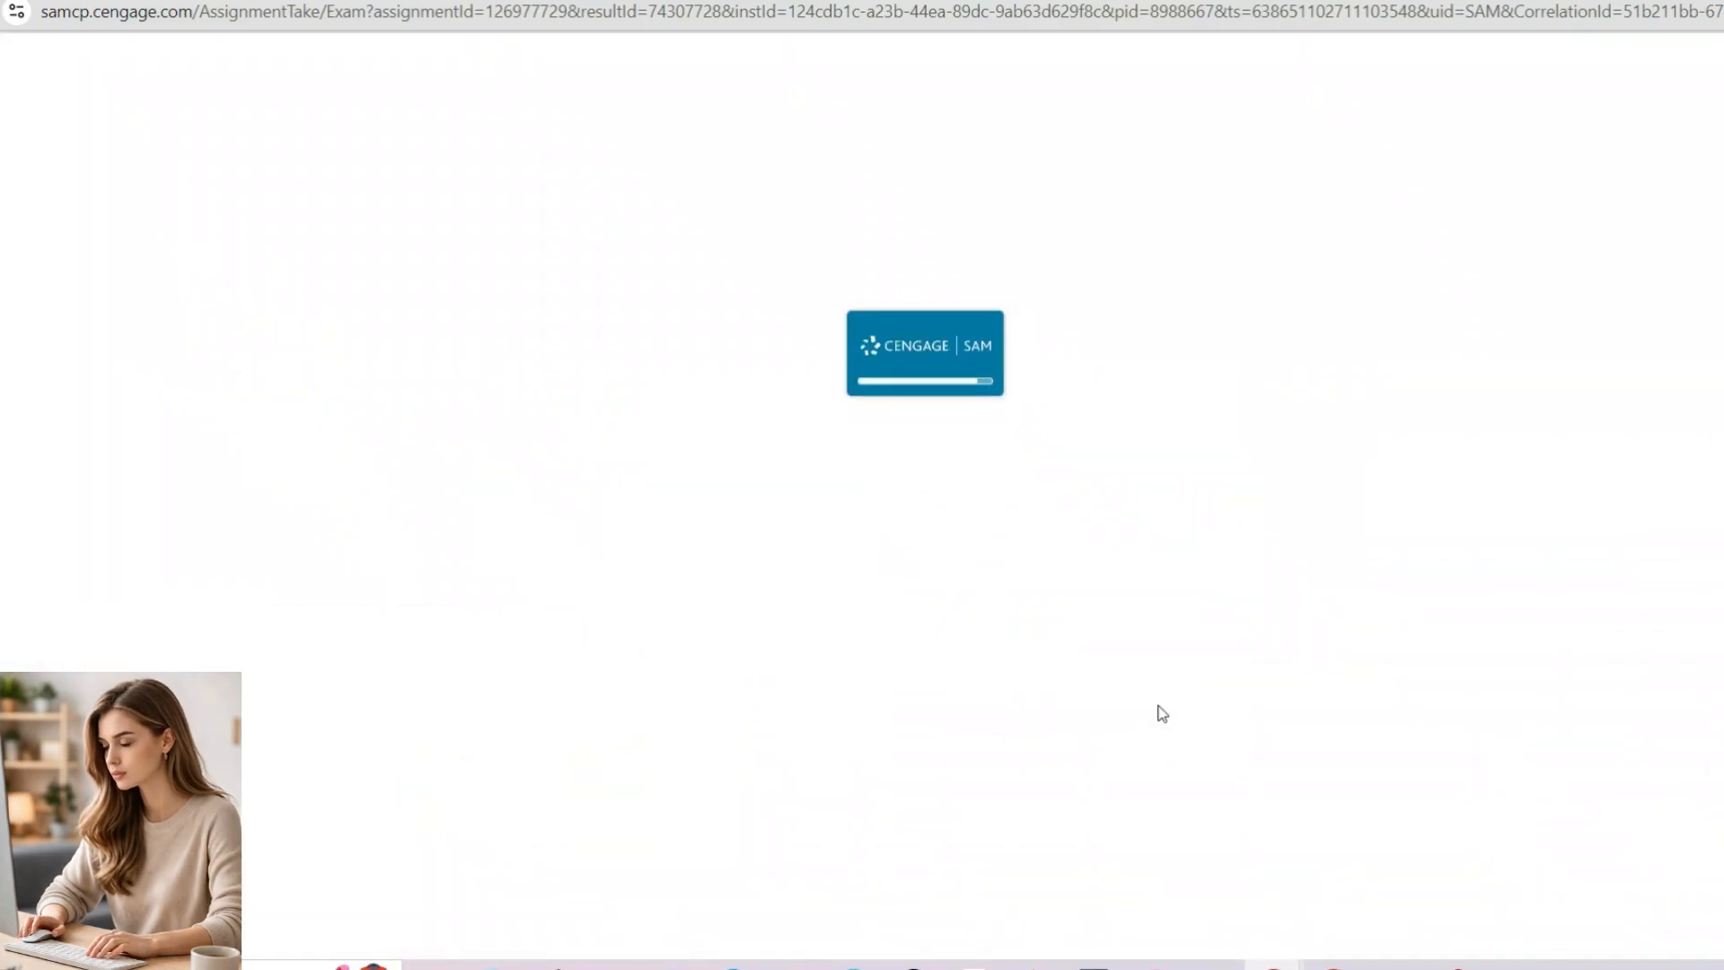
# Add a data table to the bottom of the Workshop Participants chart
pyautogui.scroll(-2, 1158, 705)
pyautogui.scroll(2, 1141, 696)
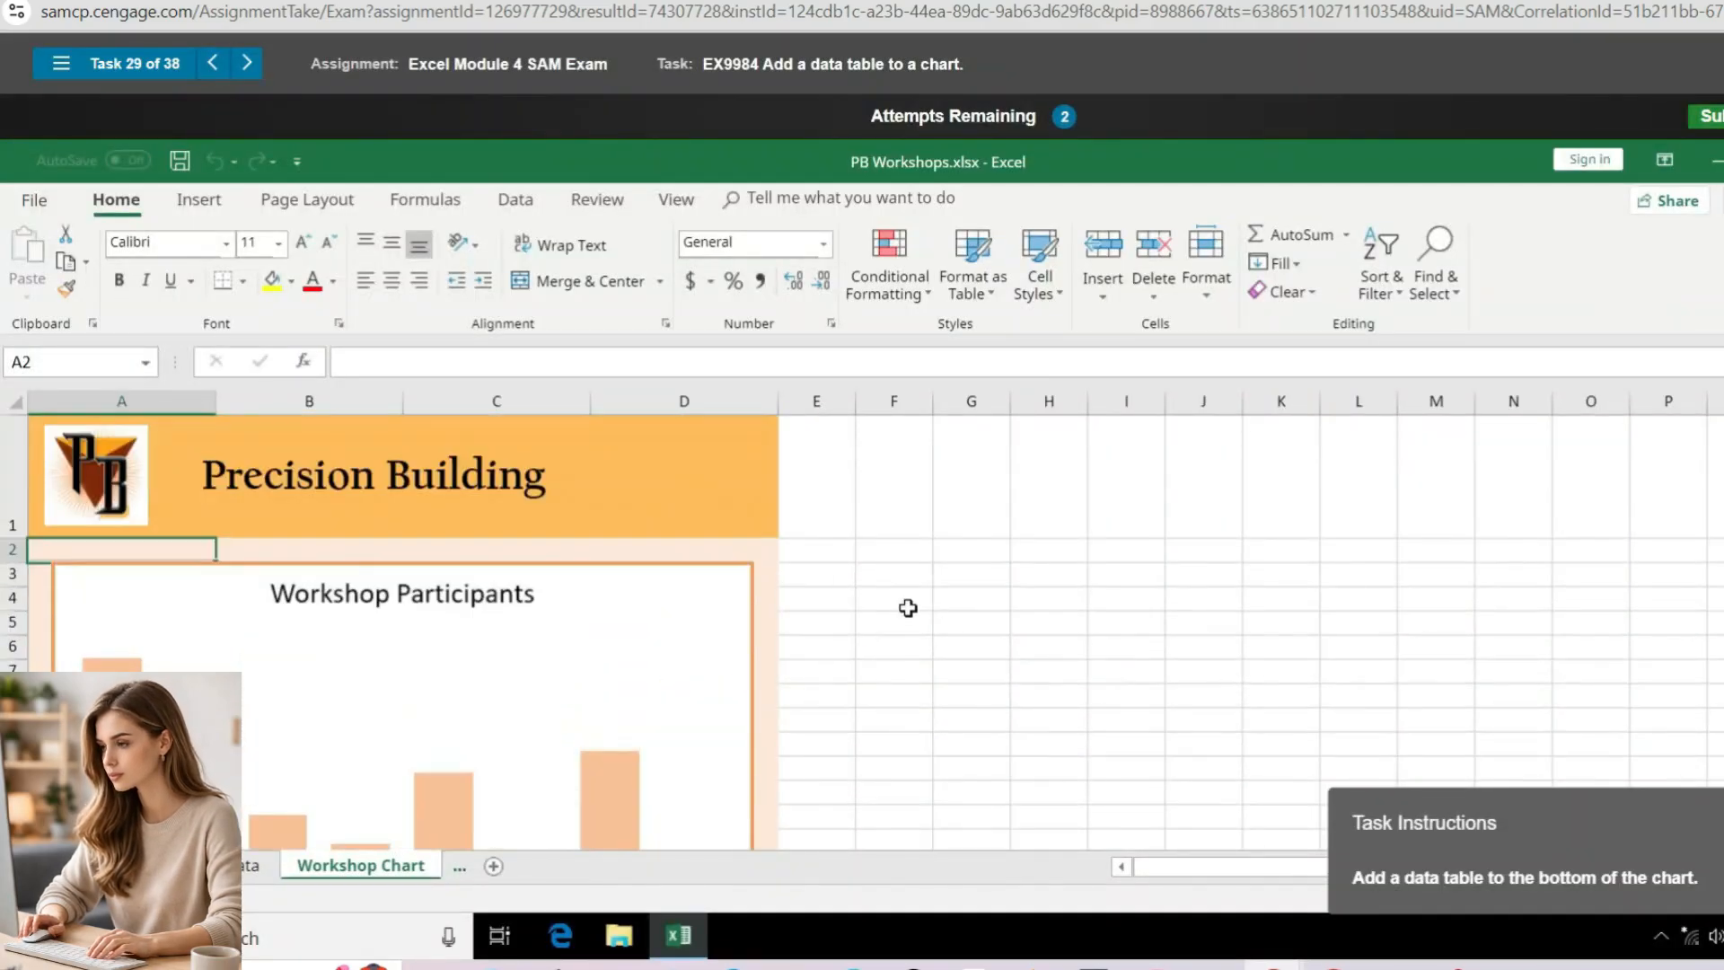
pyautogui.click(704, 577)
pyautogui.click(784, 580)
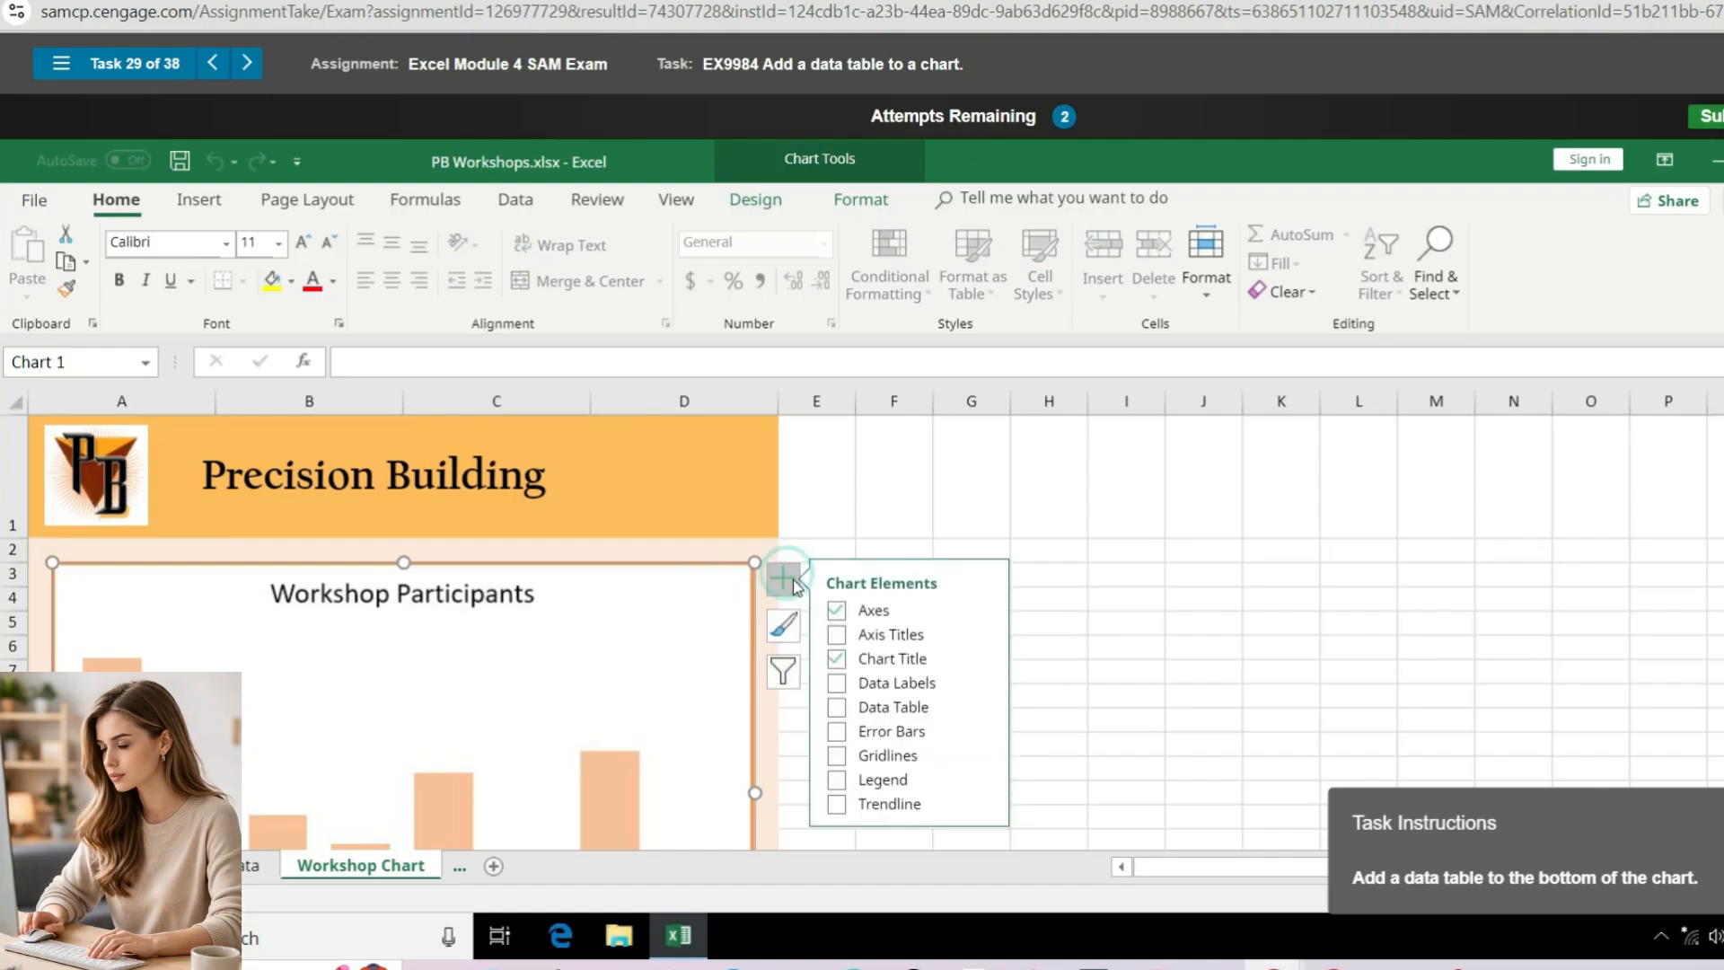
pyautogui.click(990, 710)
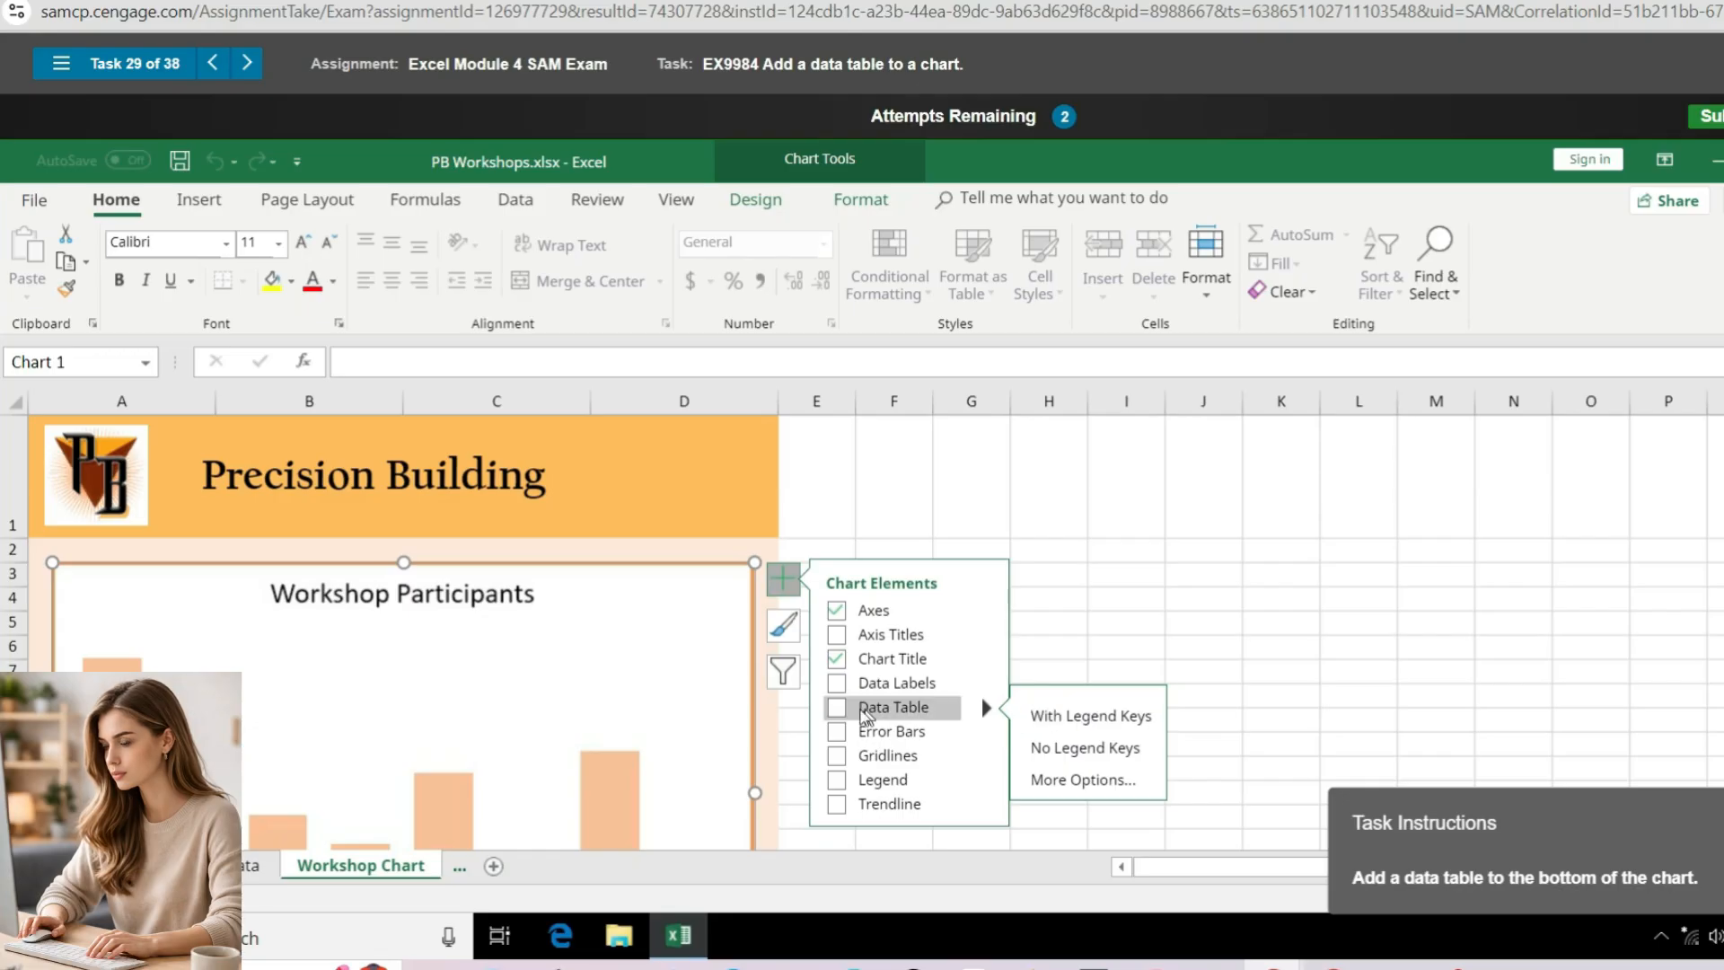
pyautogui.click(837, 710)
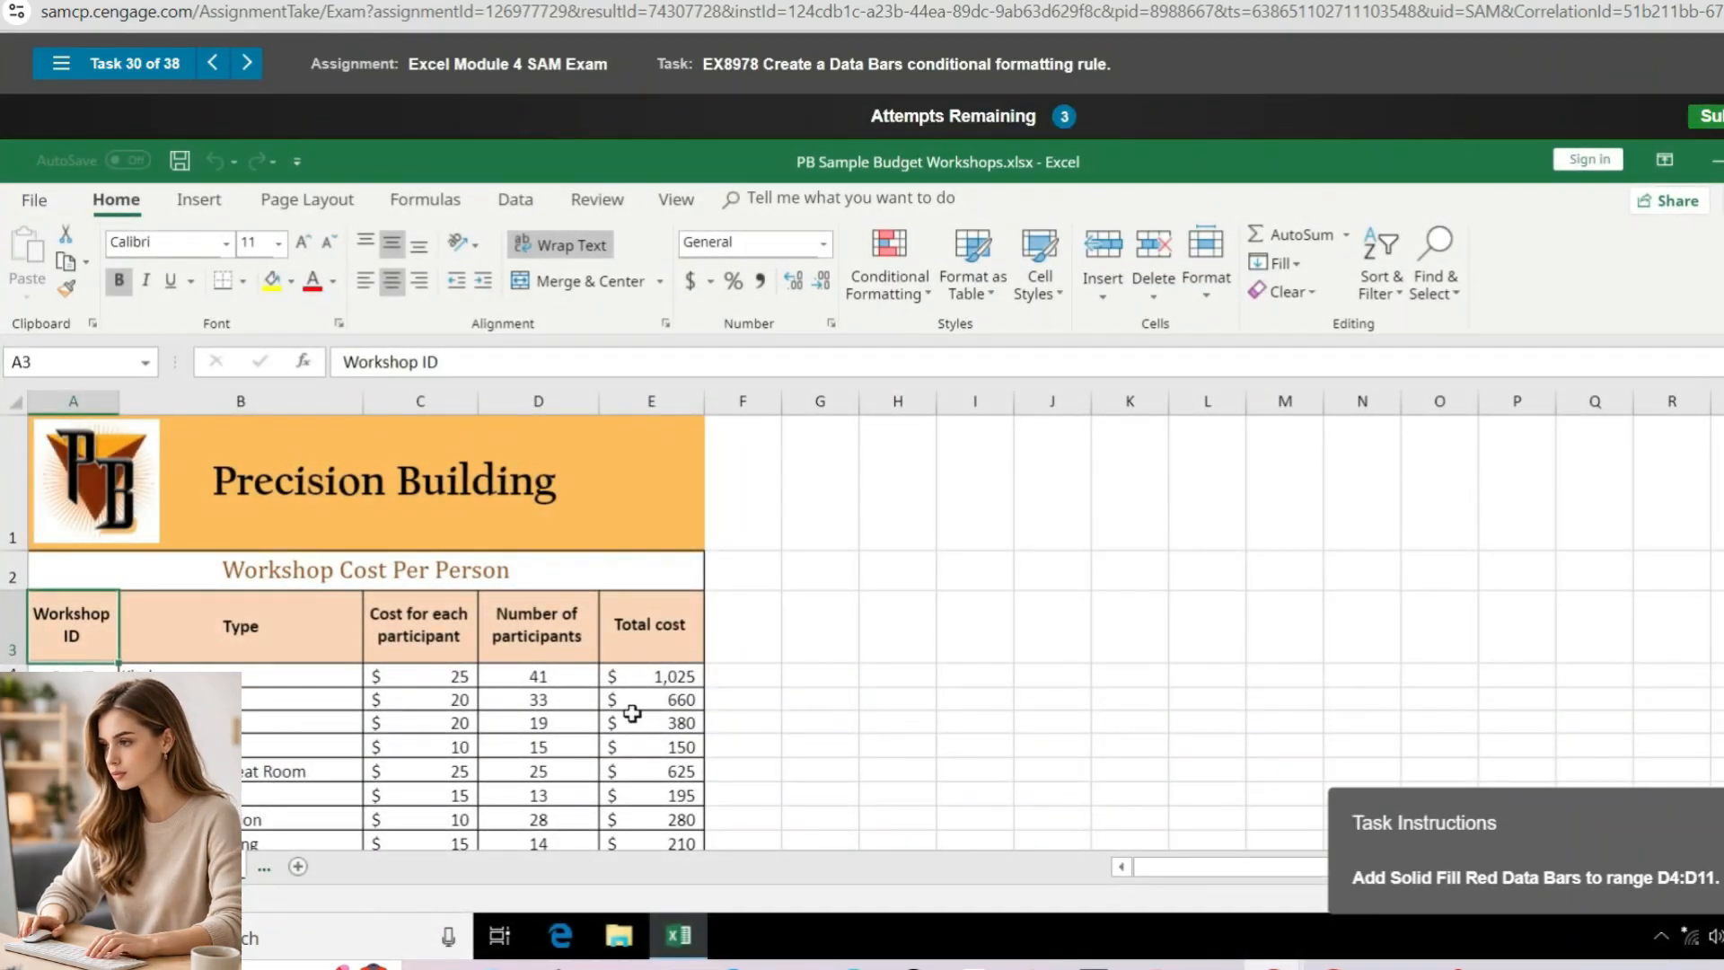
# Apply Solid Fill Red Data Bars conditional formatting to the range D4:D11
pyautogui.click(541, 676)
pyautogui.moveTo(551, 678); pyautogui.dragTo(560, 553)
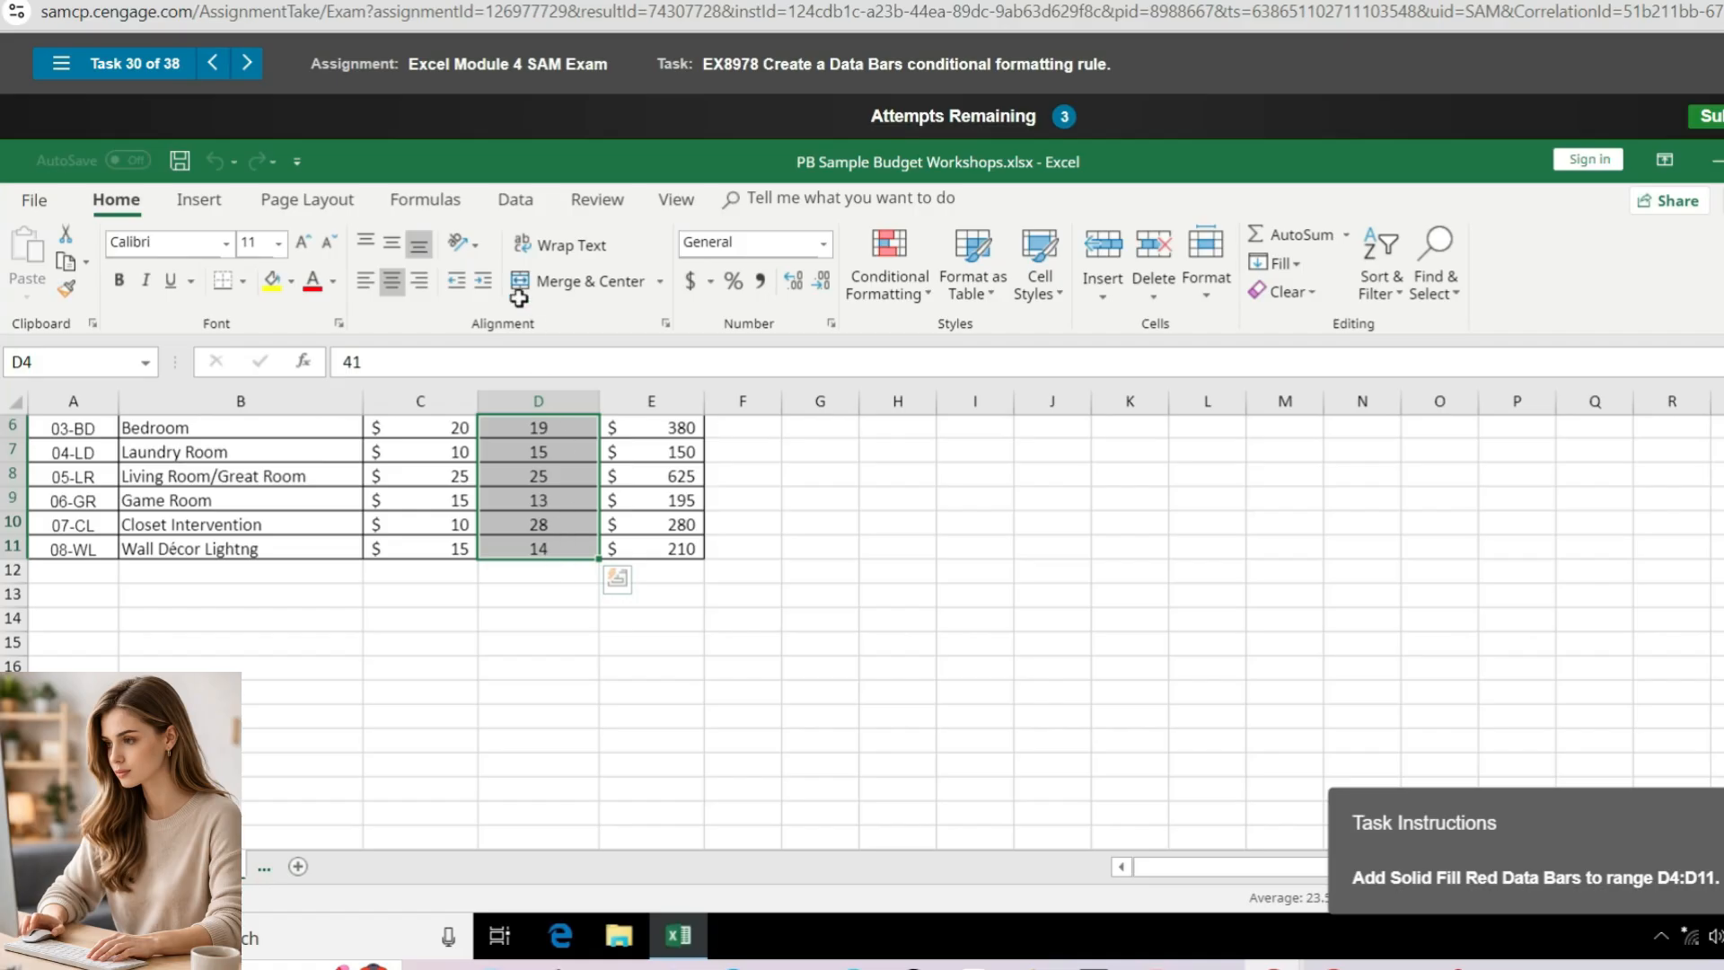
pyautogui.click(926, 295)
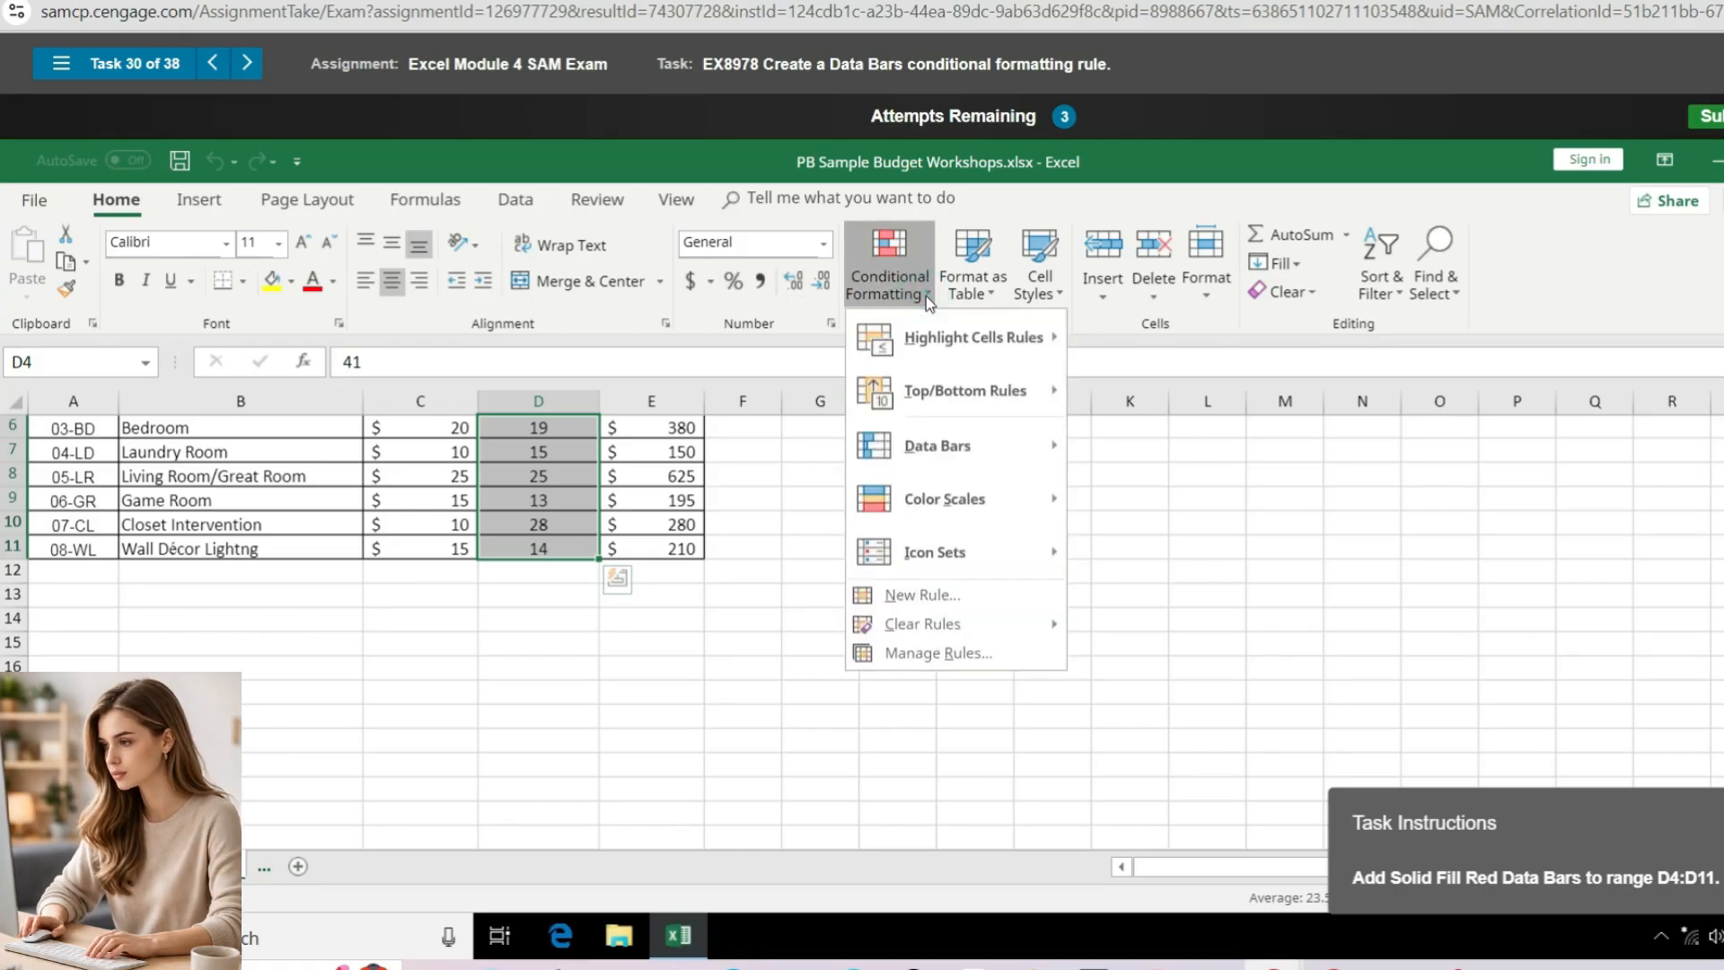
pyautogui.moveTo(1054, 448)
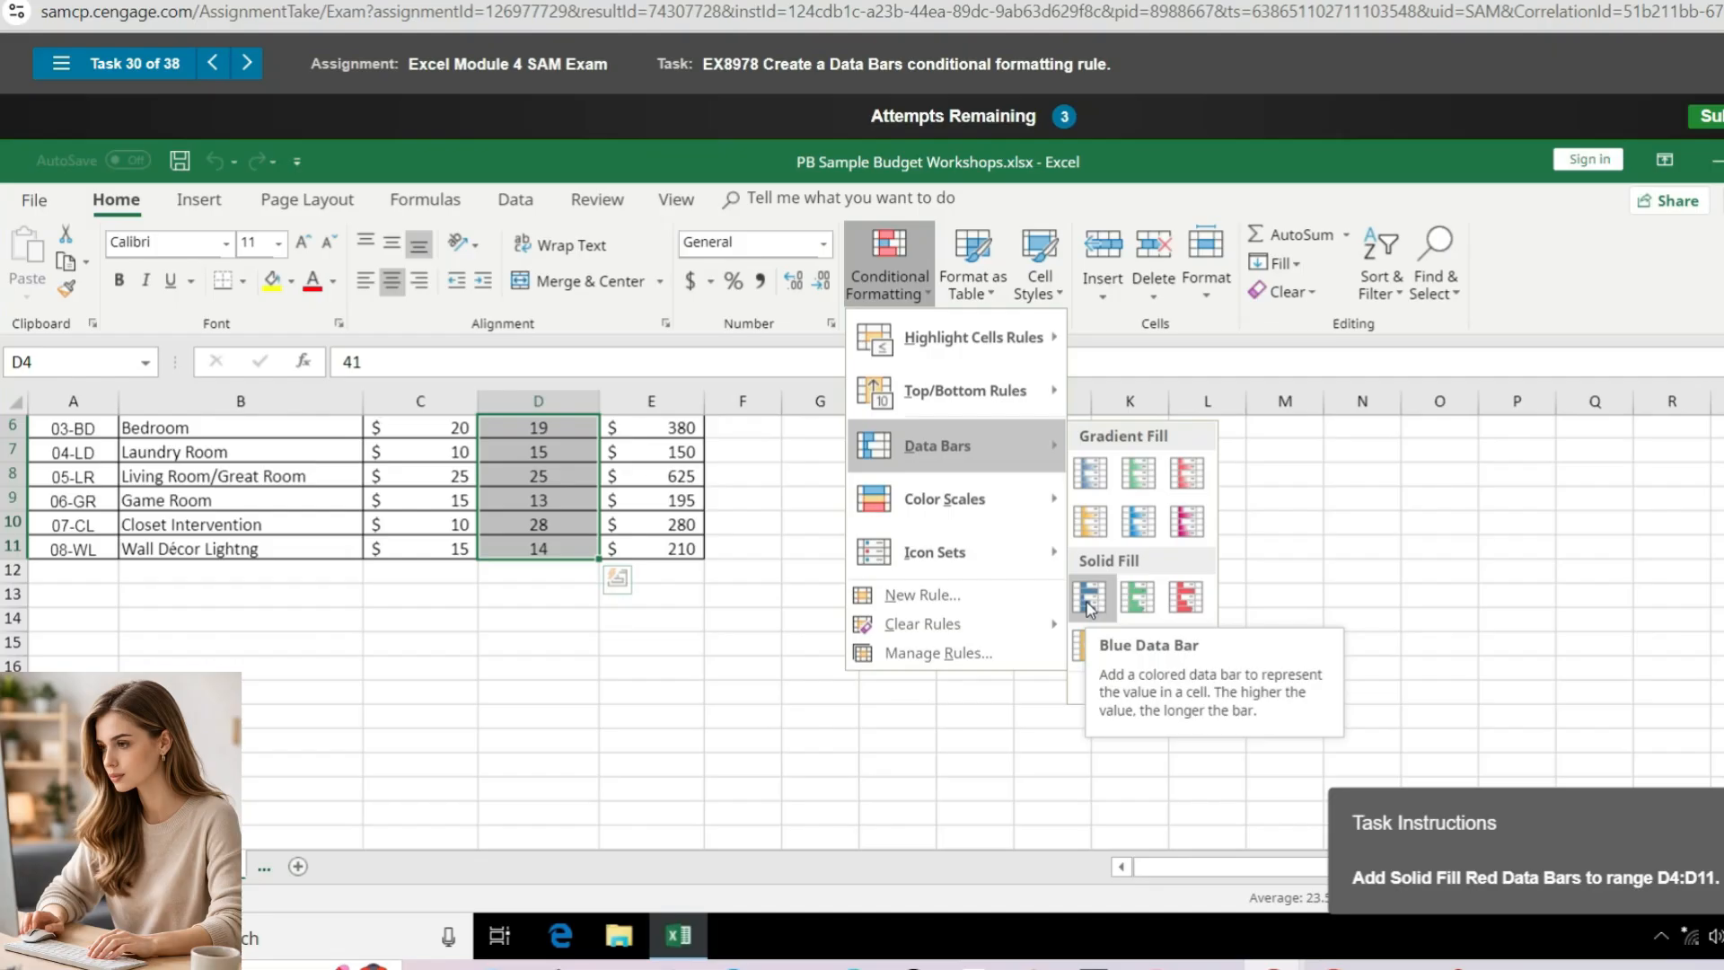
pyautogui.click(1187, 600)
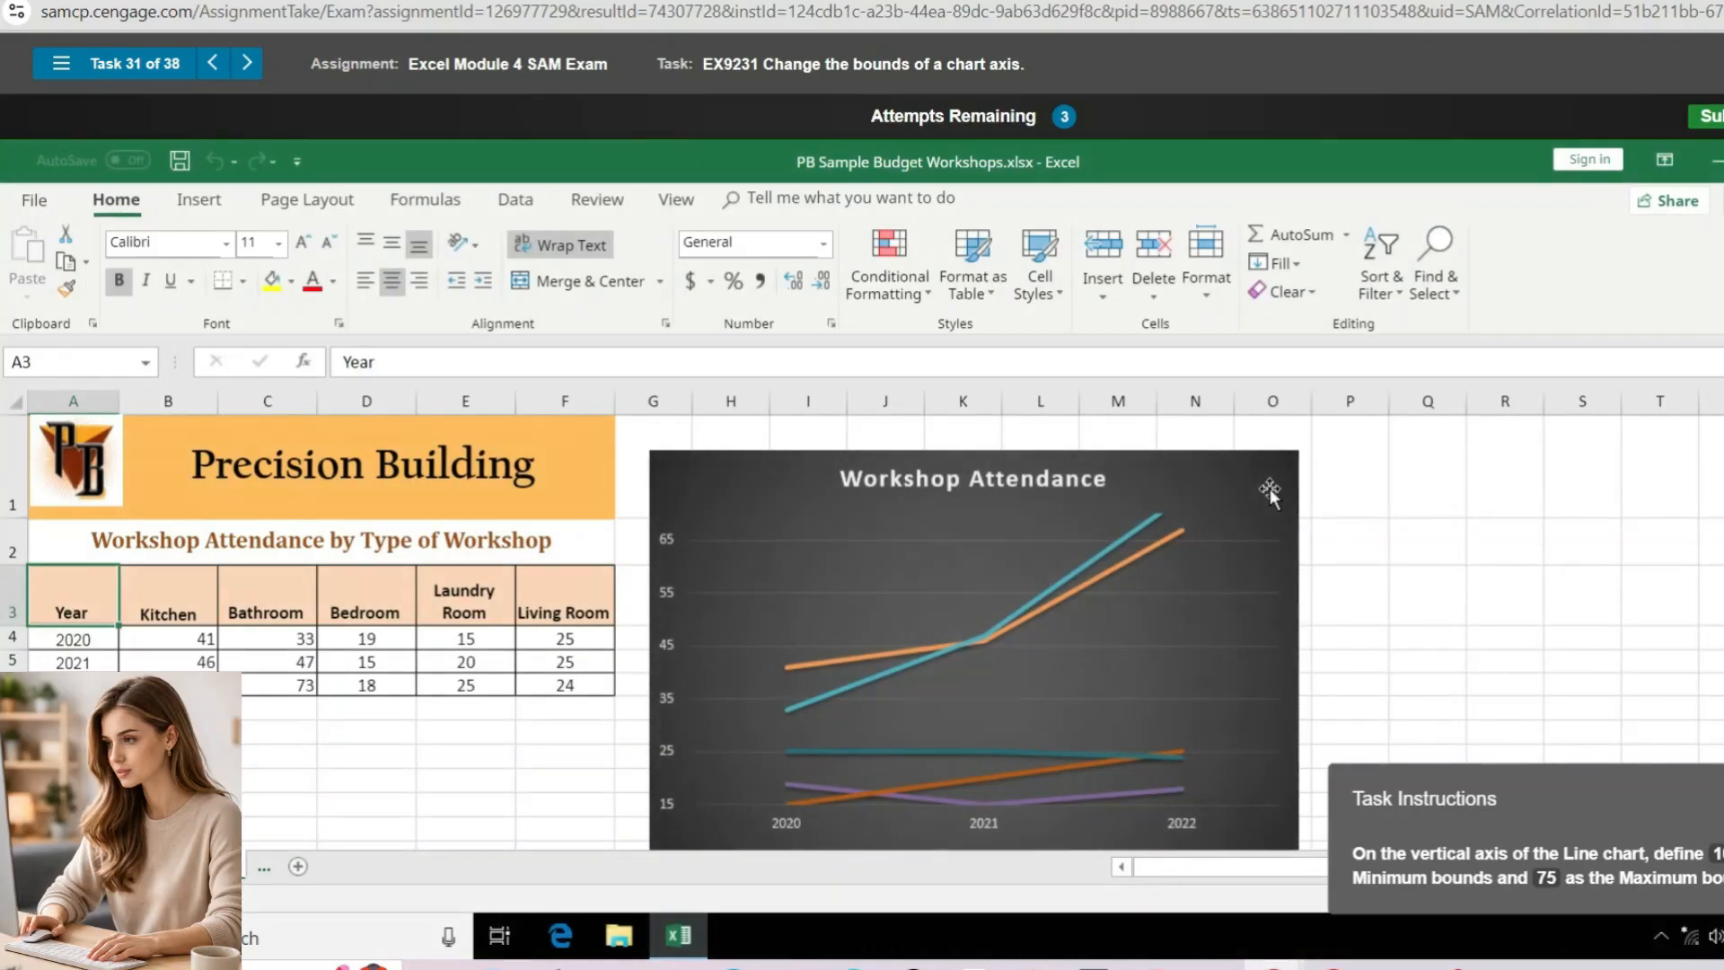
# Set the vertical axis bounds of the Workshop Attendance line chart to a minimum of 10 and a maximum of 75
pyautogui.doubleClick(666, 697)
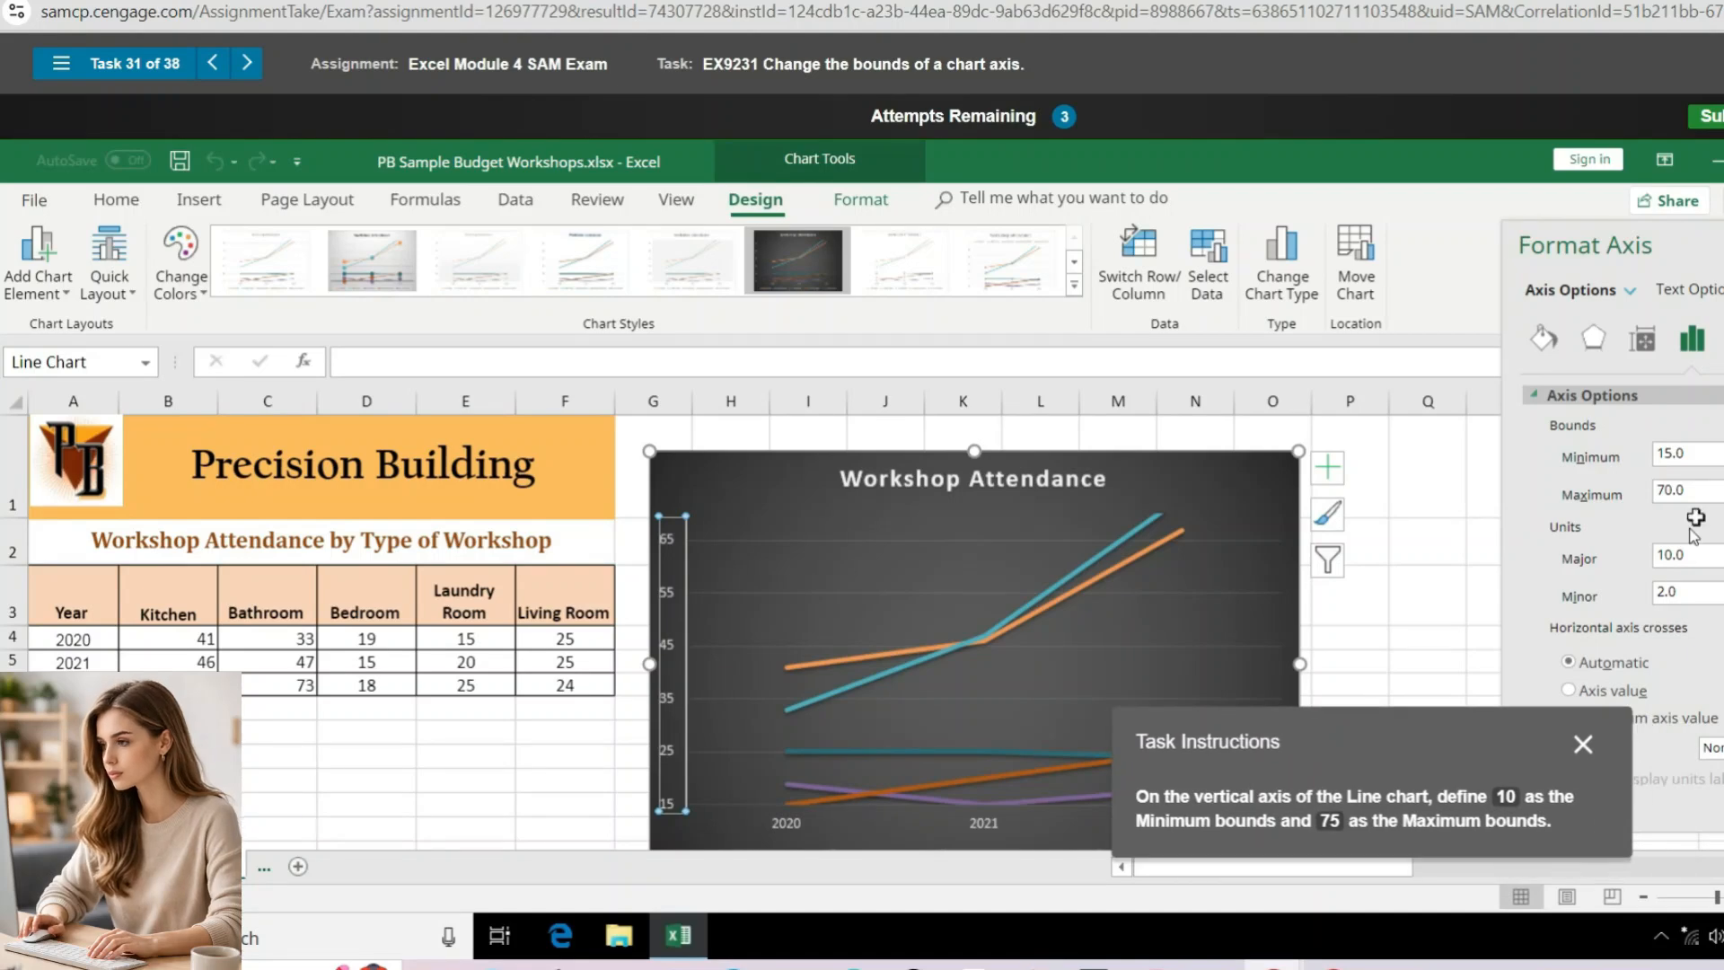
pyautogui.moveTo(1695, 454); pyautogui.dragTo(1621, 460)
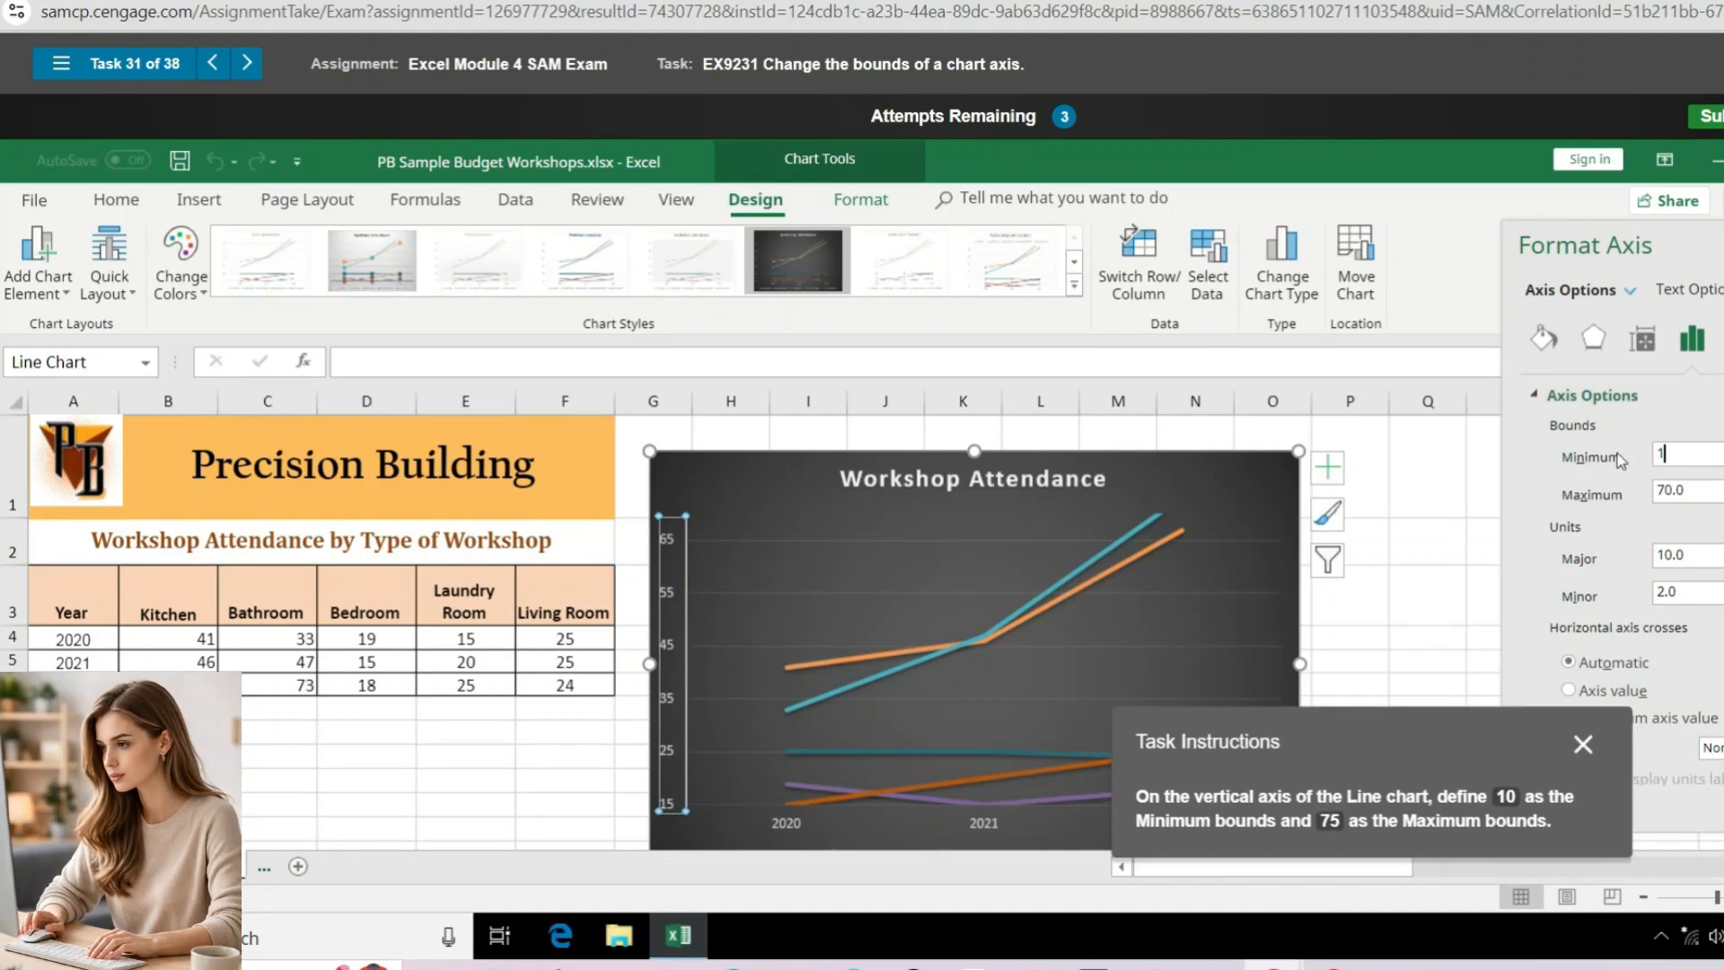
pyautogui.write('10')
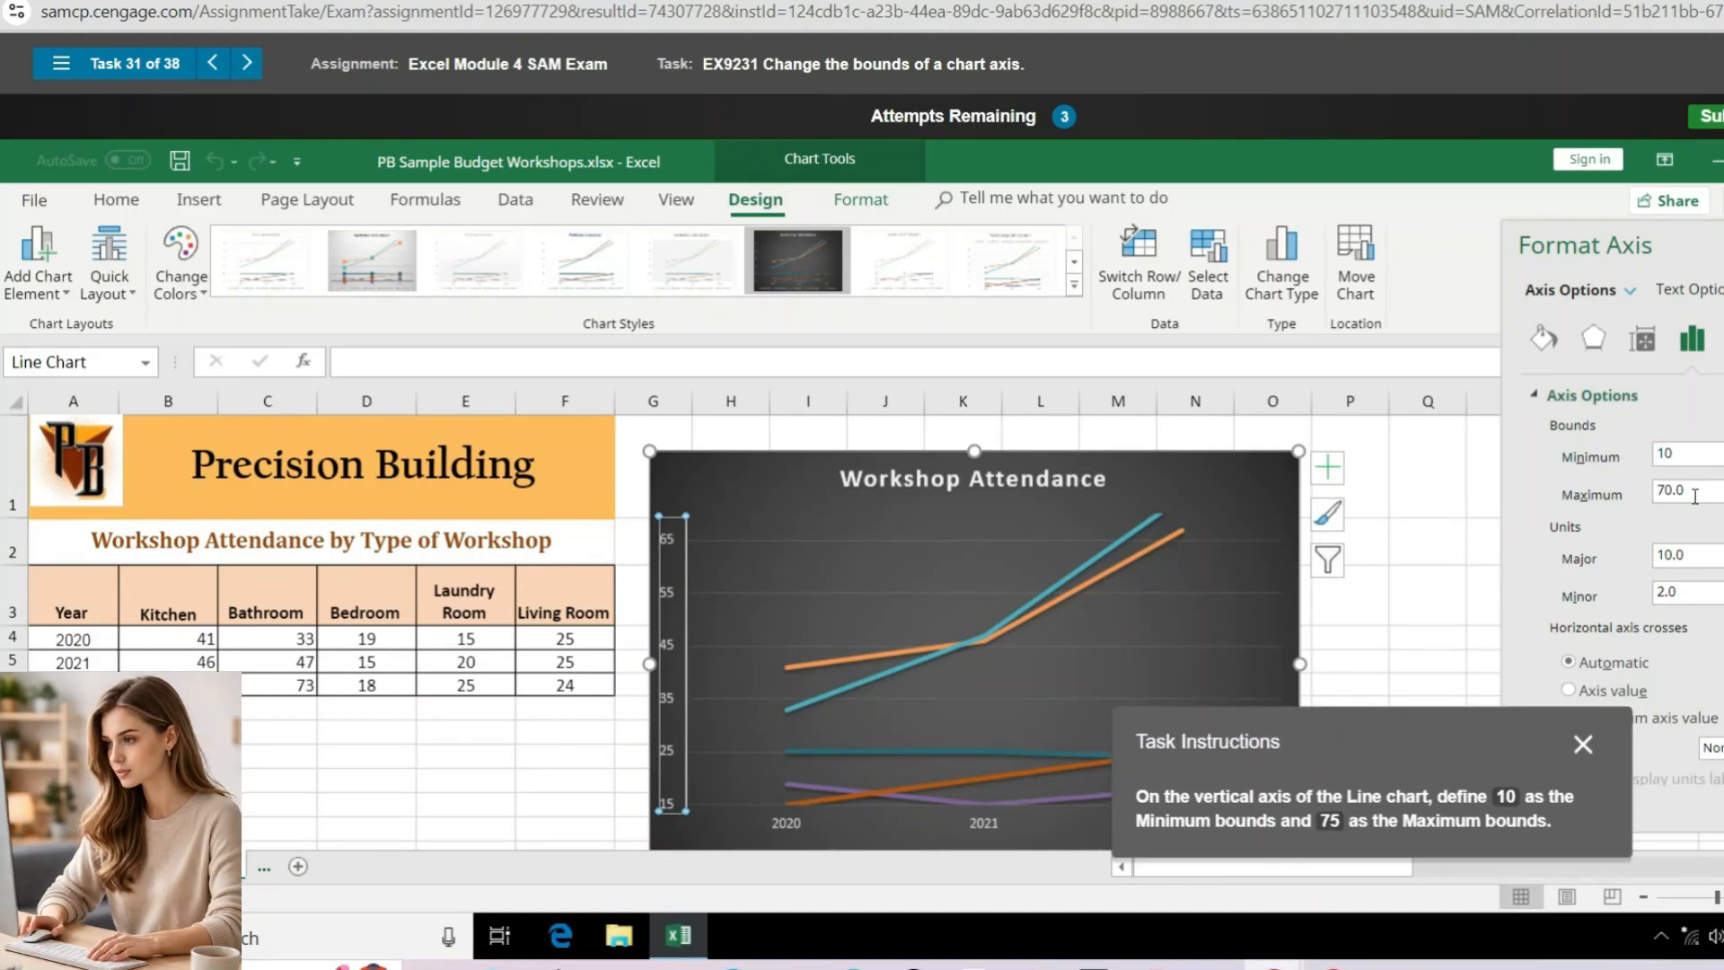
pyautogui.moveTo(1695, 492); pyautogui.dragTo(1641, 503)
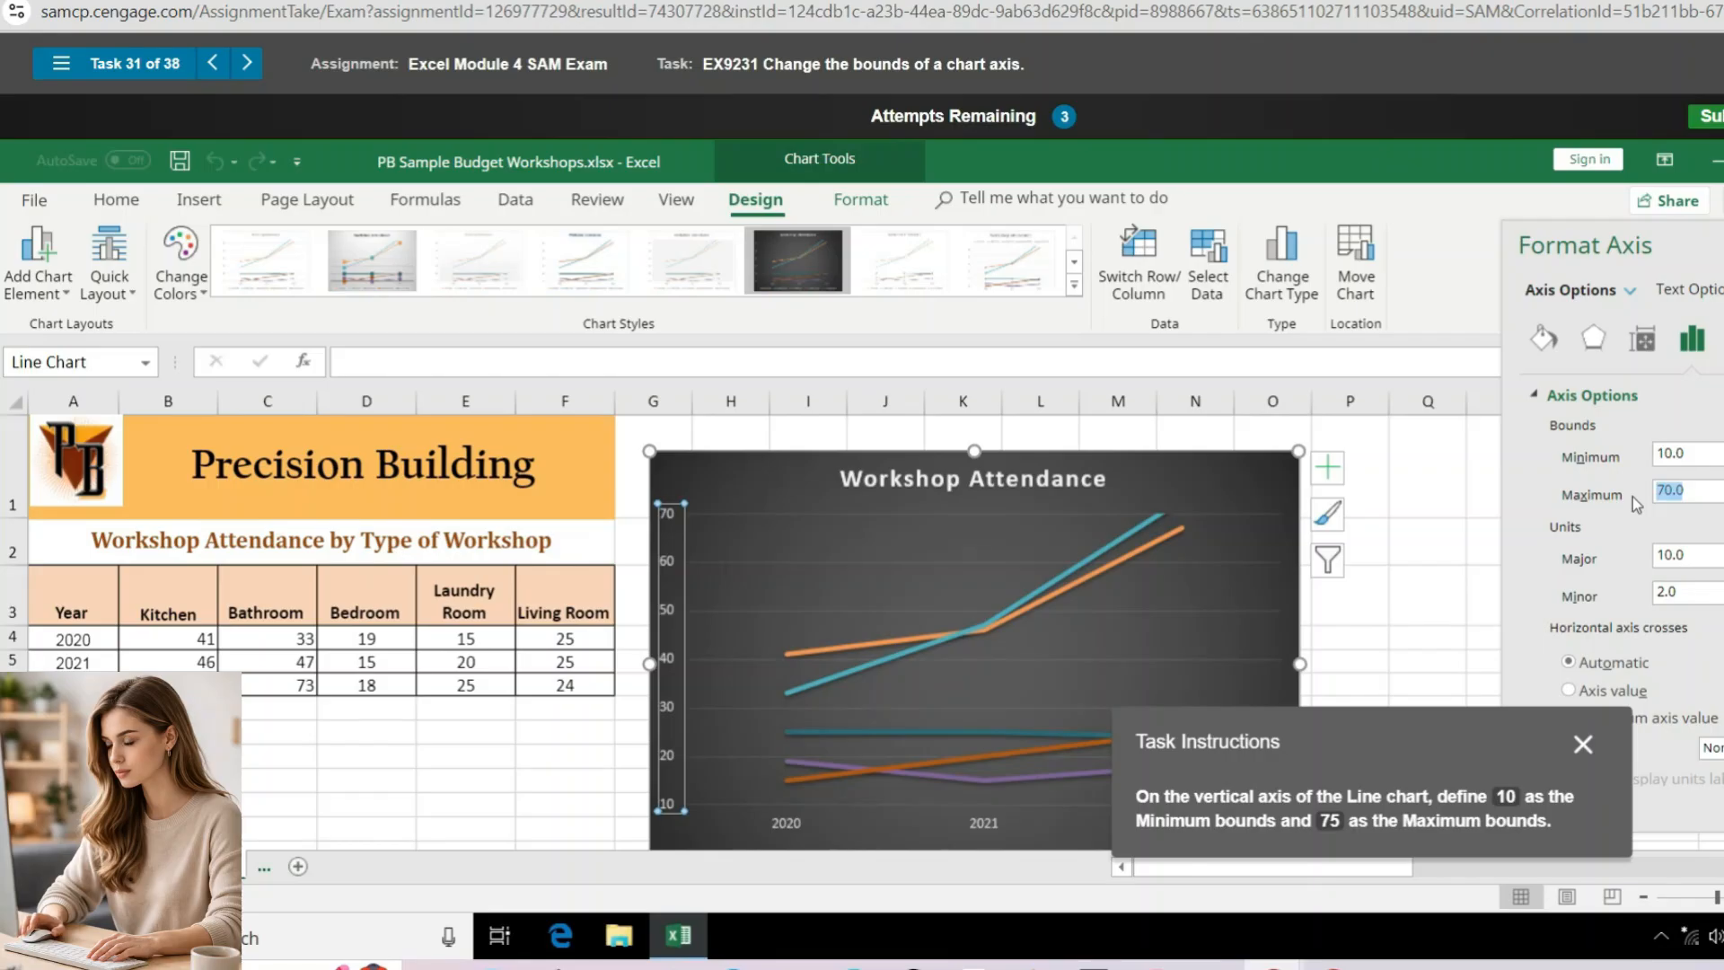
pyautogui.write('75')
pyautogui.press('Return')
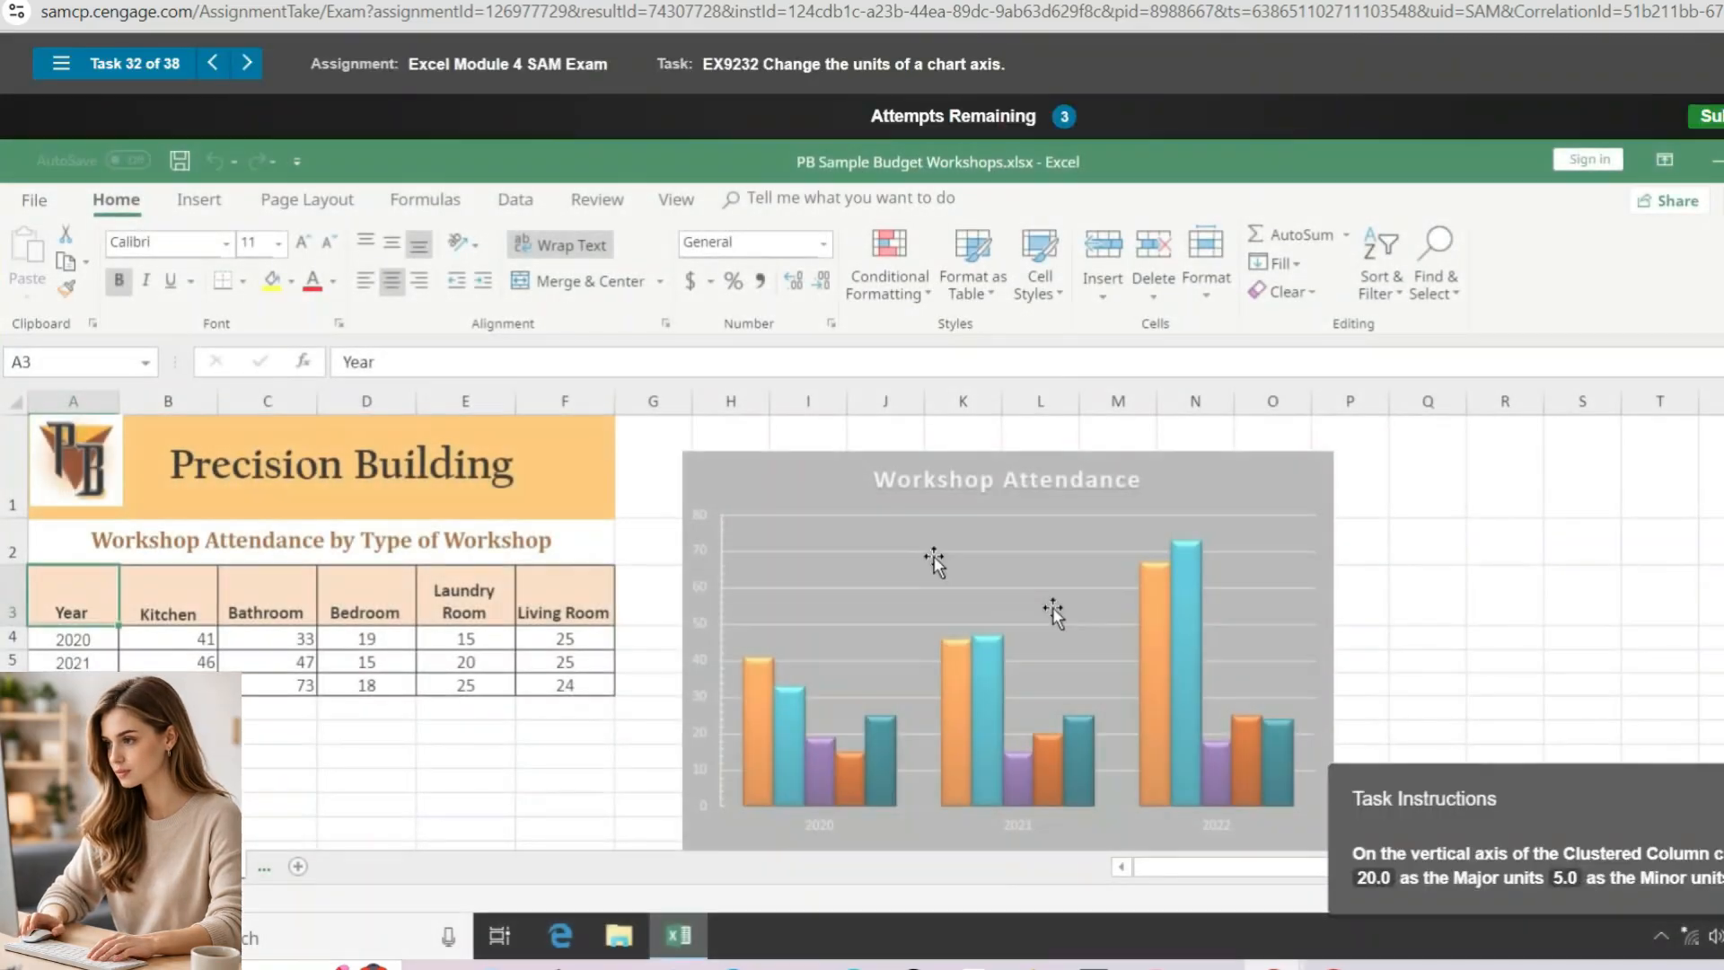
# Set the vertical axis units of the Workshop Attendance clustered column chart to 20 for Major and 5 for Minor
pyautogui.moveTo(1583, 813); pyautogui.dragTo(1571, 616)
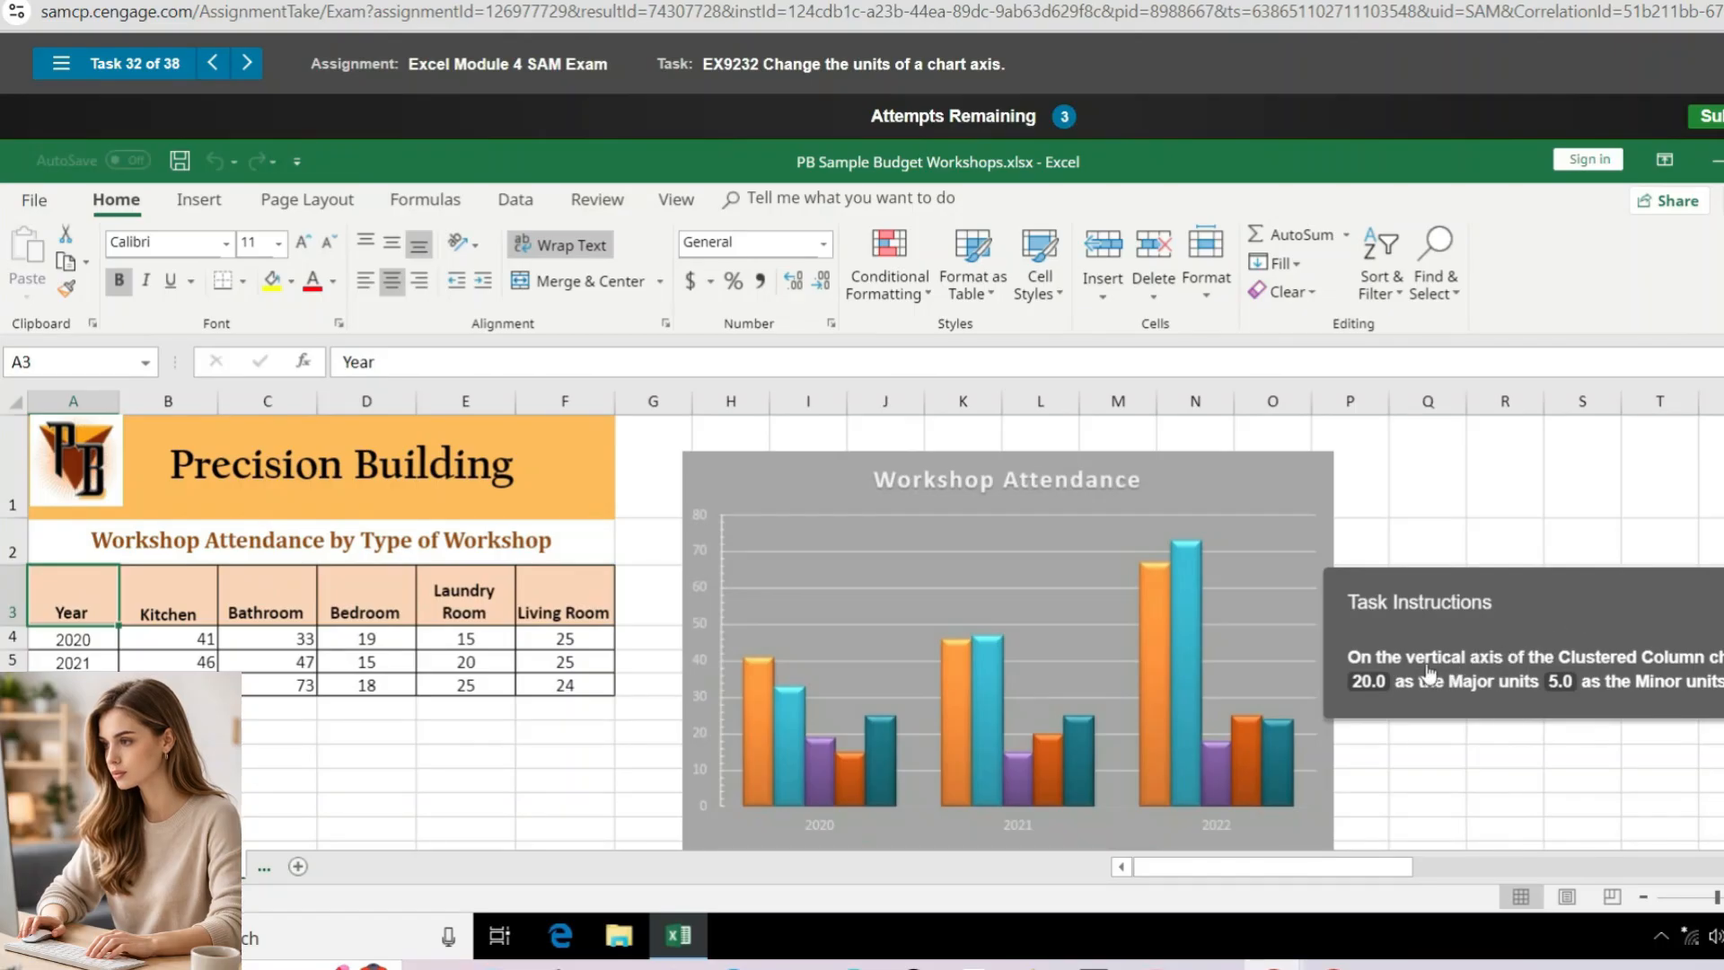
pyautogui.doubleClick(696, 660)
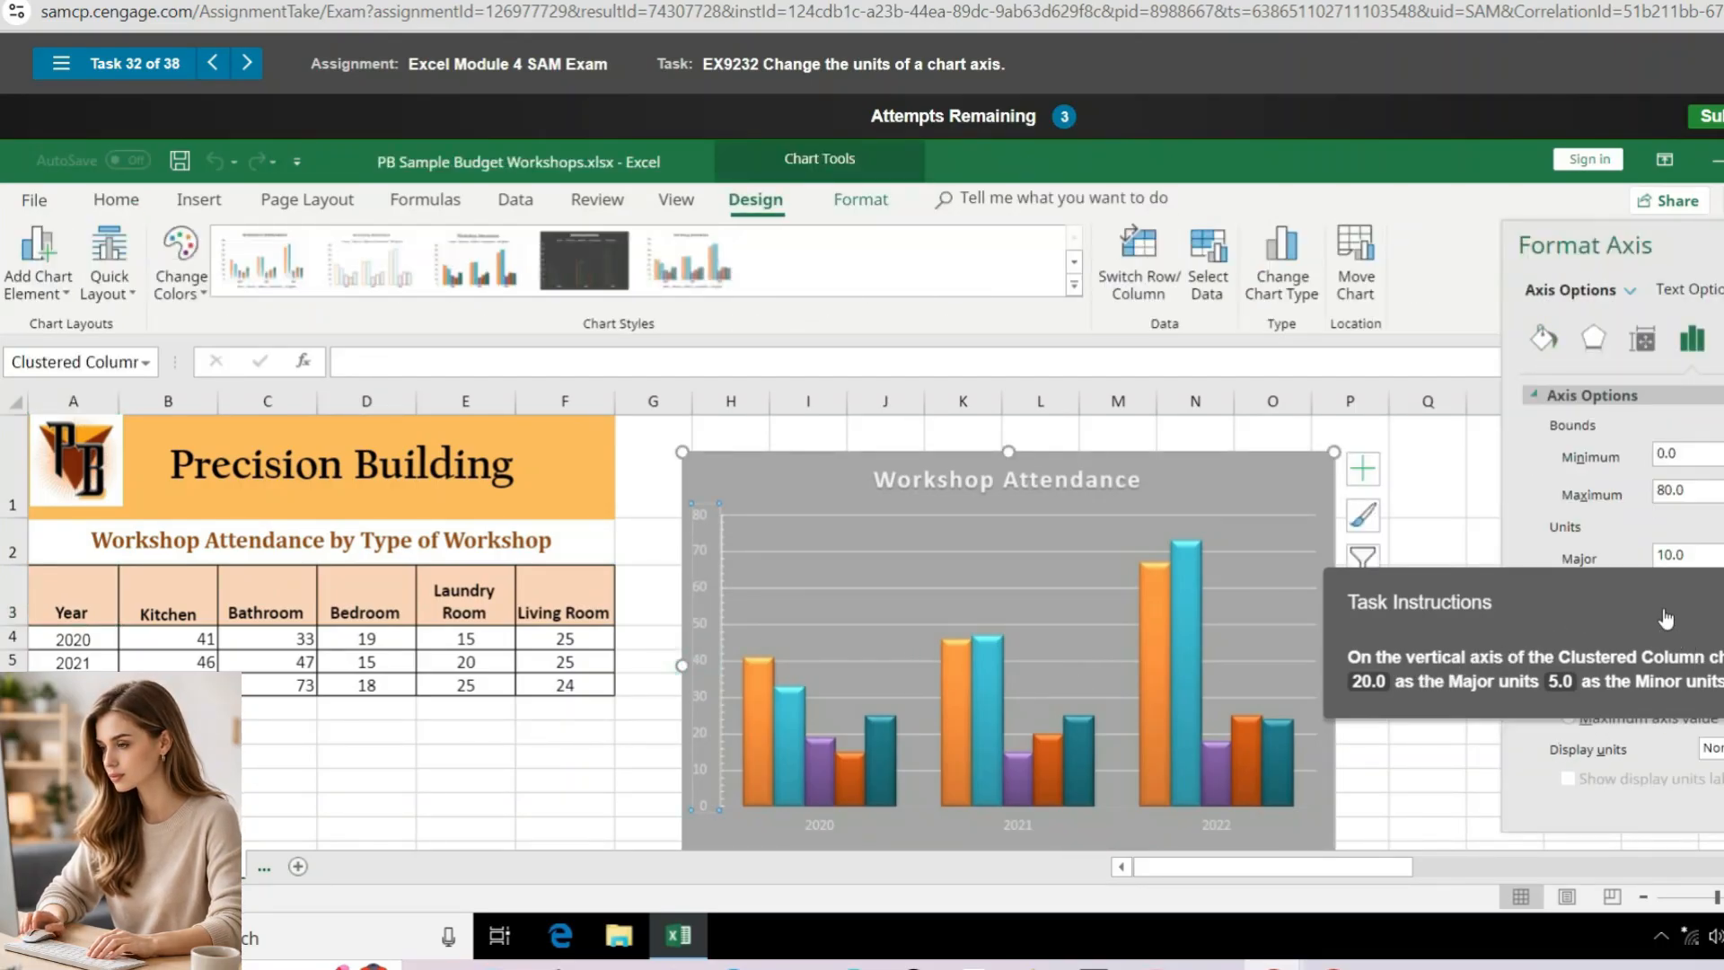
pyautogui.moveTo(1634, 611); pyautogui.dragTo(1163, 648)
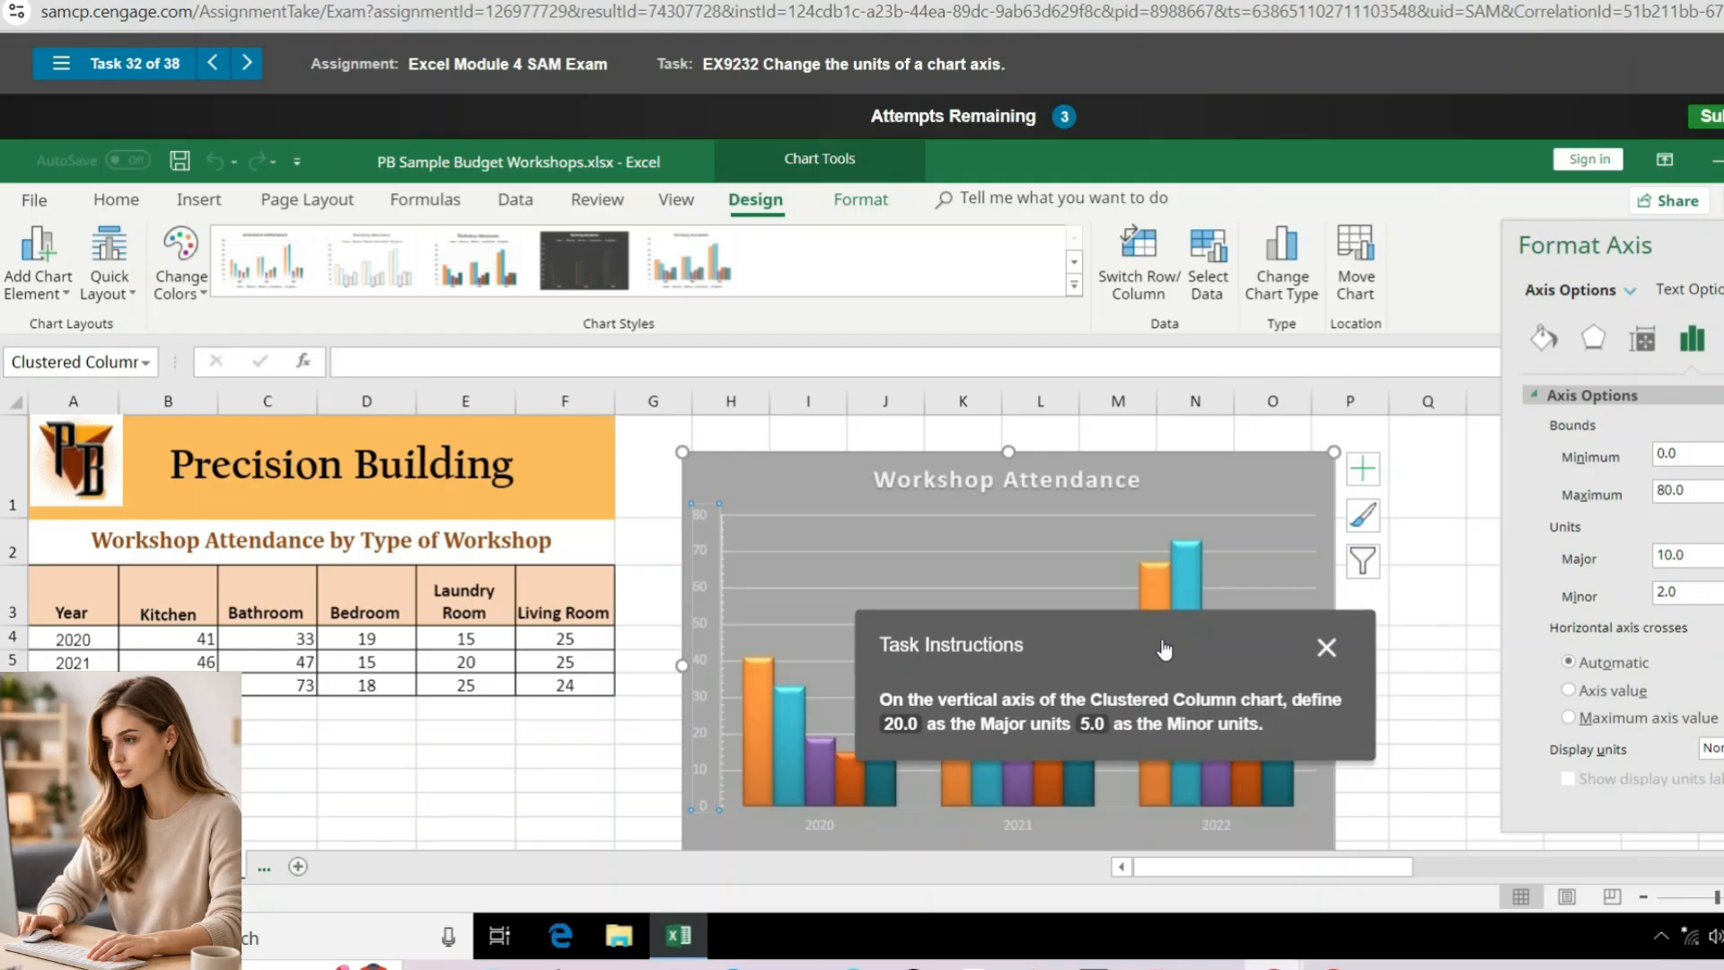
pyautogui.moveTo(1697, 556); pyautogui.dragTo(1632, 563)
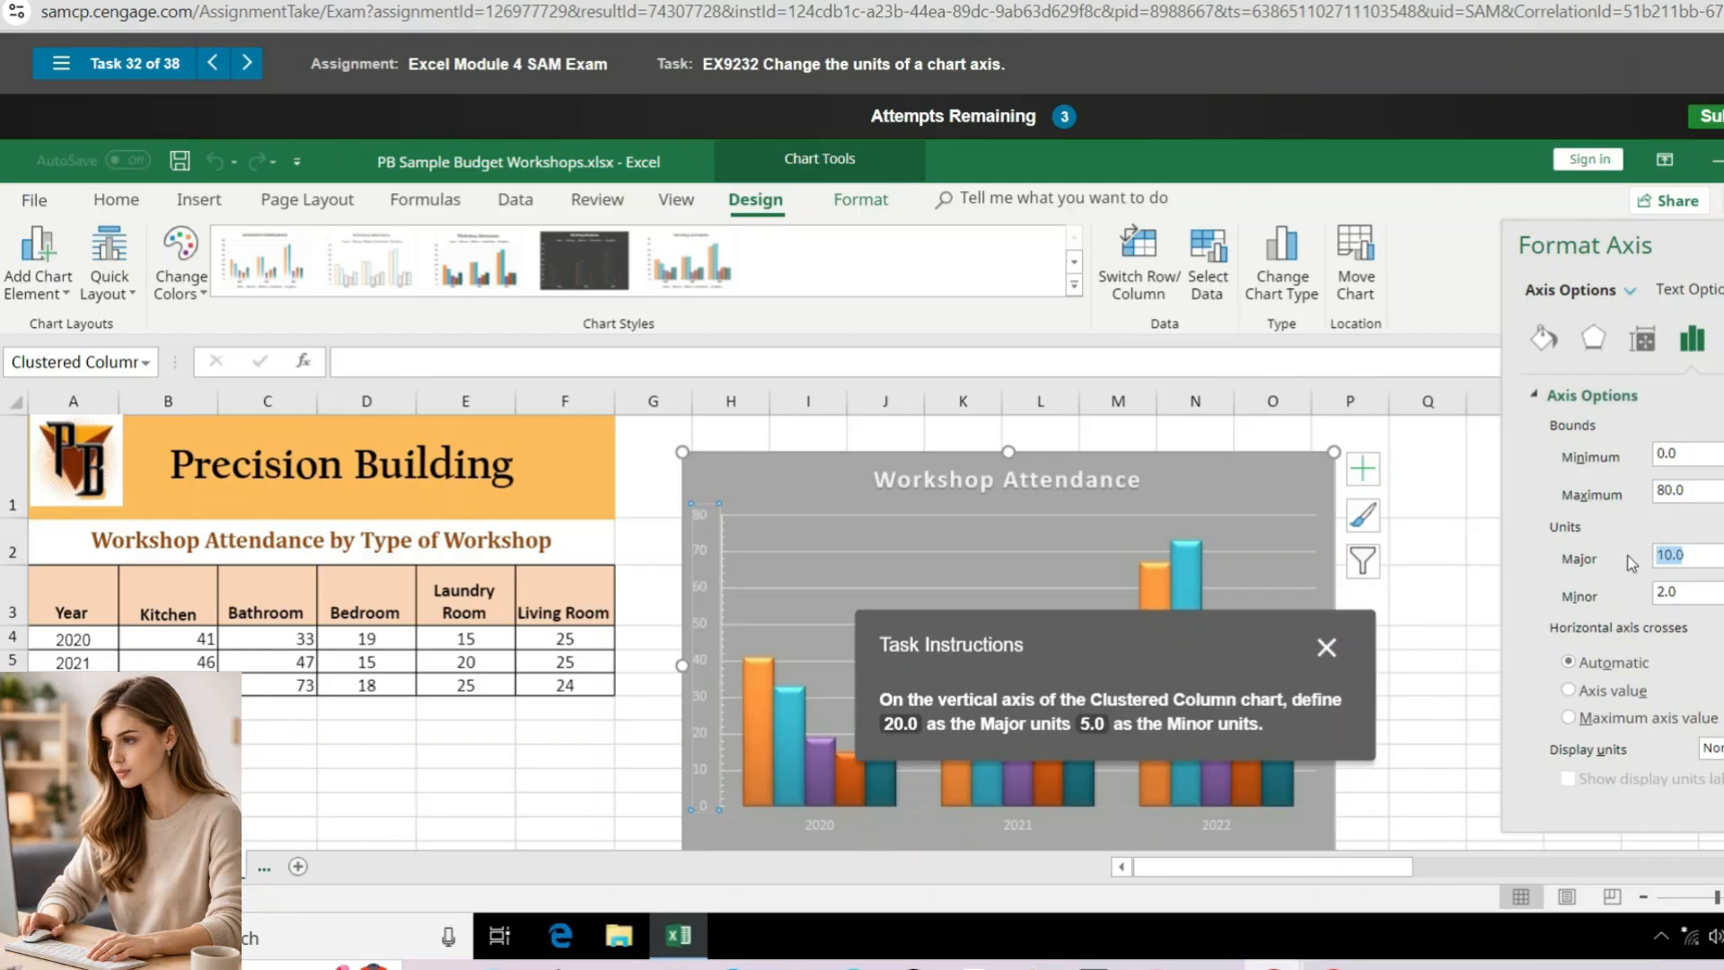
pyautogui.write('20')
pyautogui.press('Return')
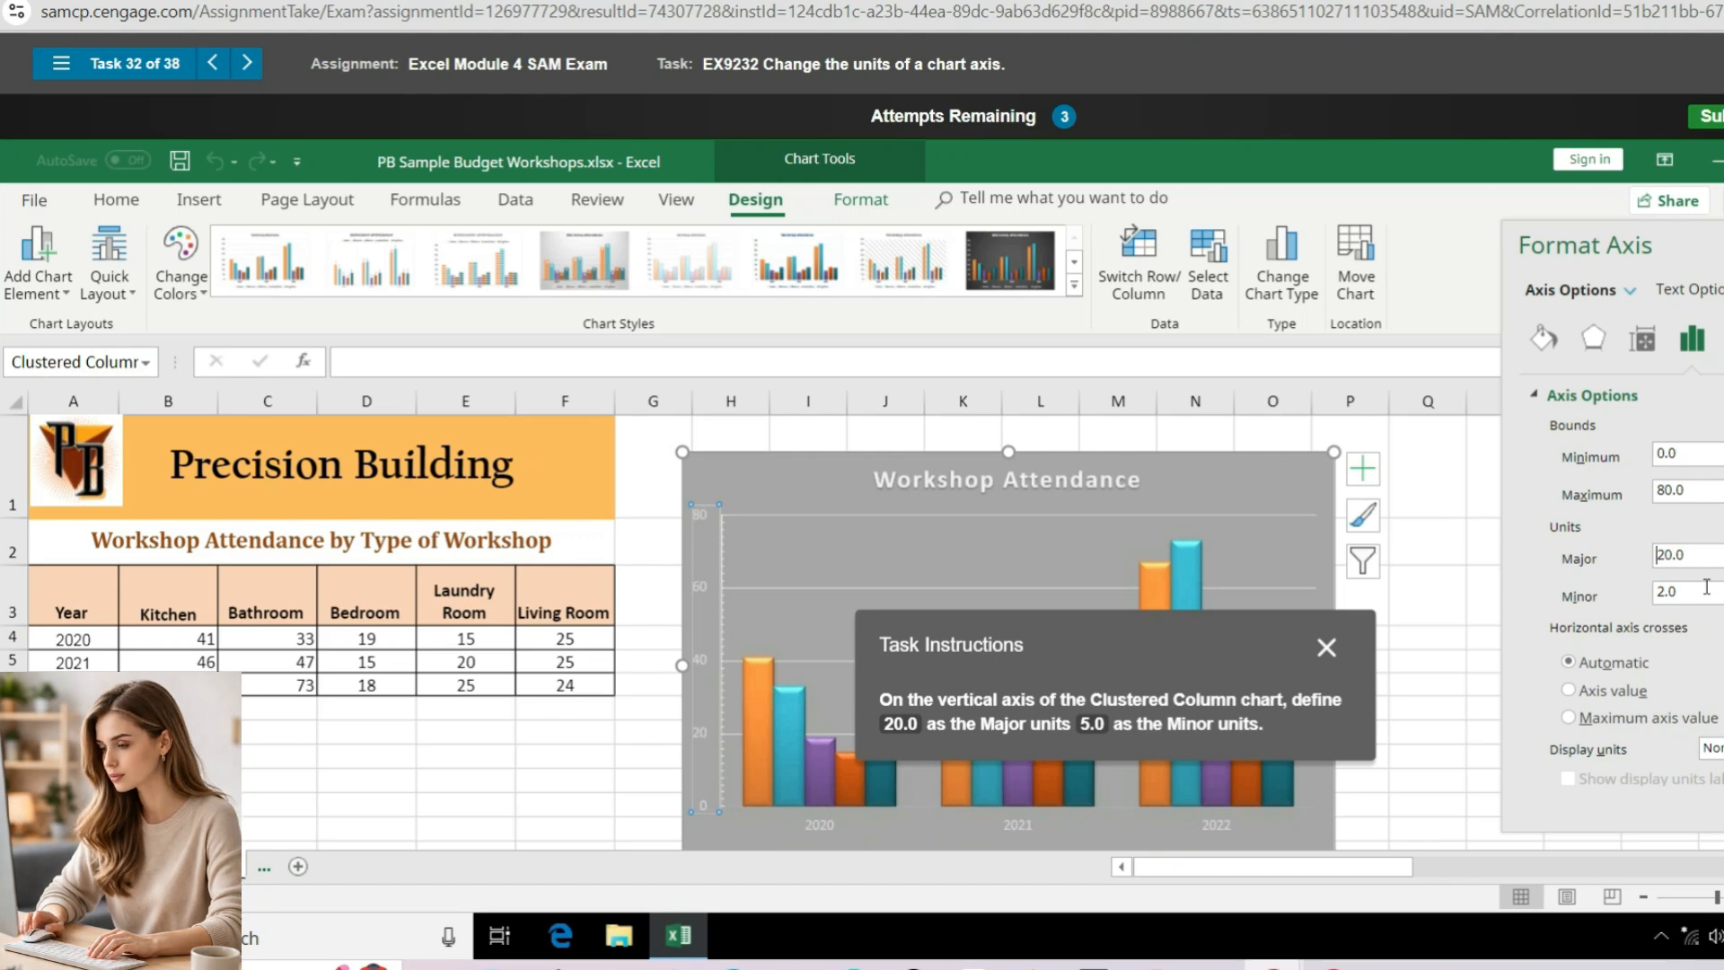
pyautogui.write('5')
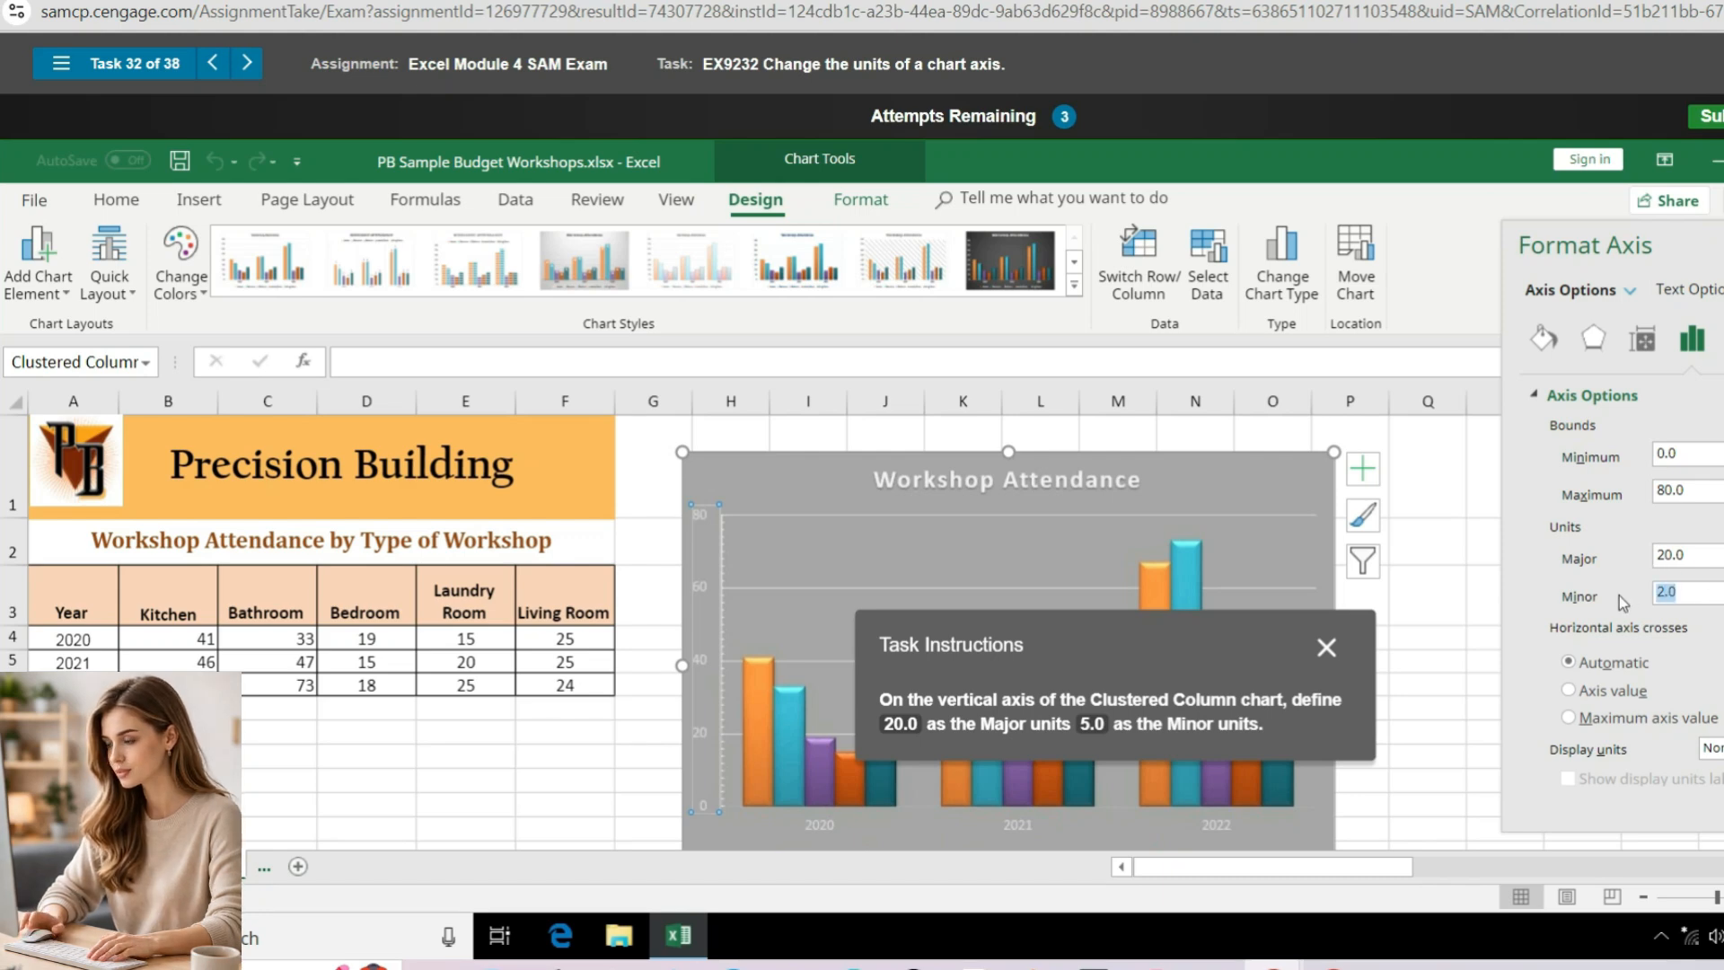
pyautogui.press('Return')
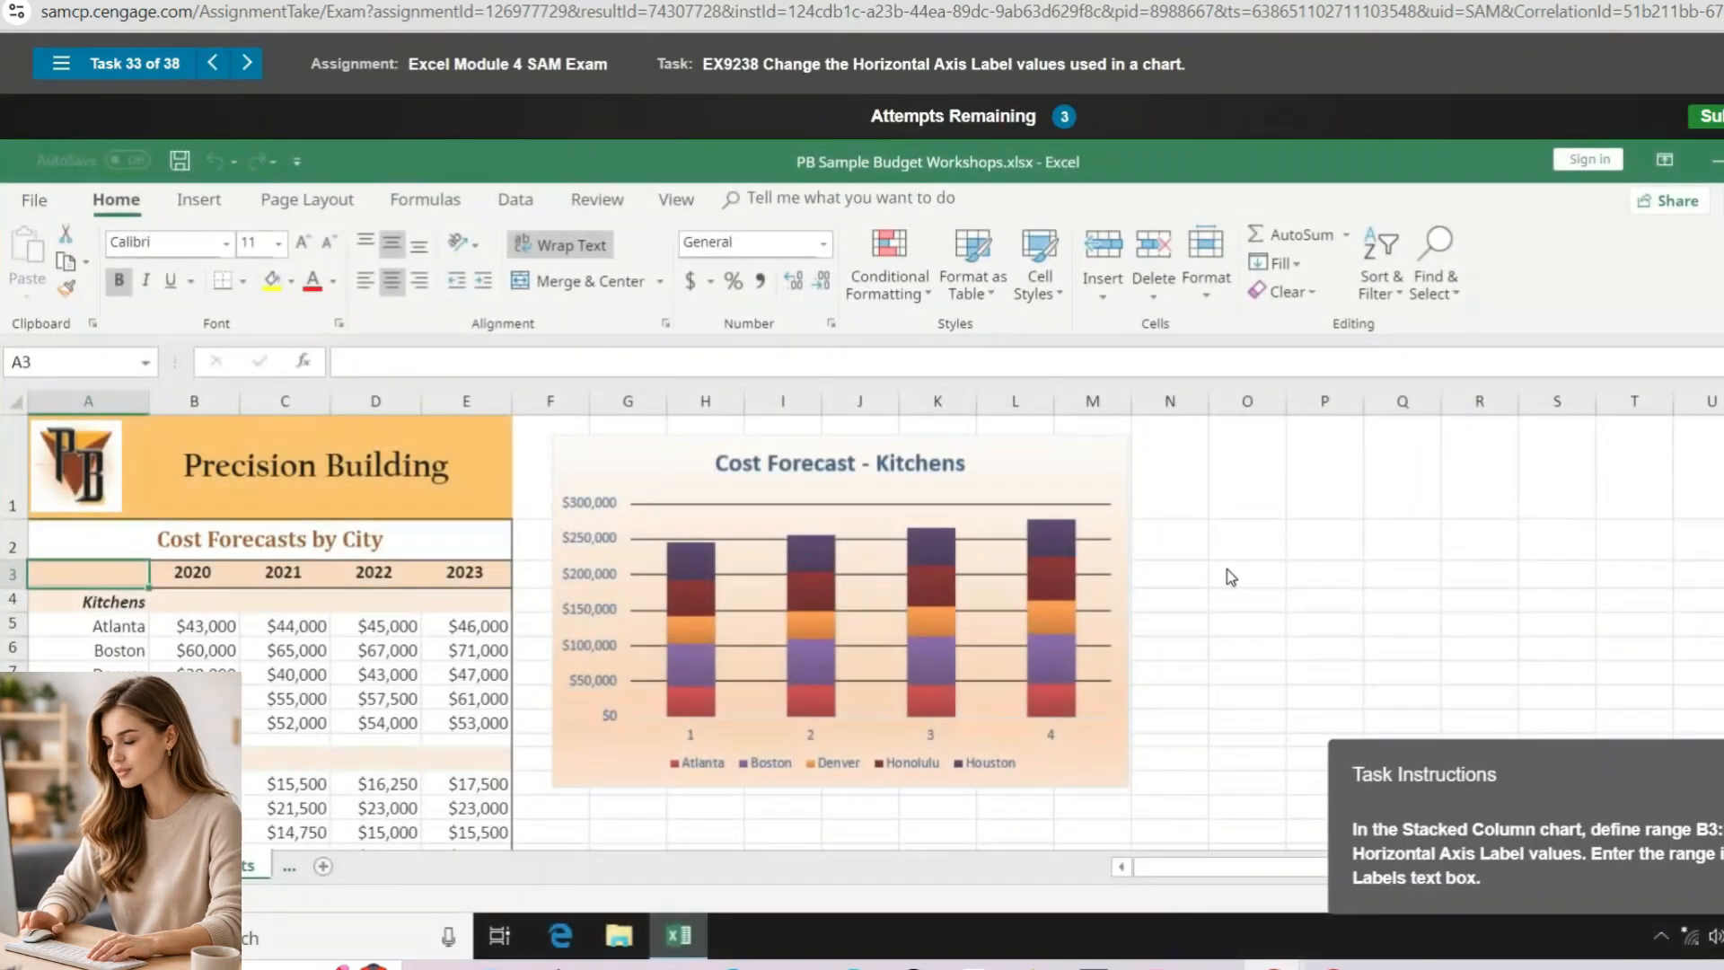
# Define the range B3:E3 as the horizontal axis labels of the Cost Forecast - Kitchens stacked column chart
pyautogui.click(1076, 459)
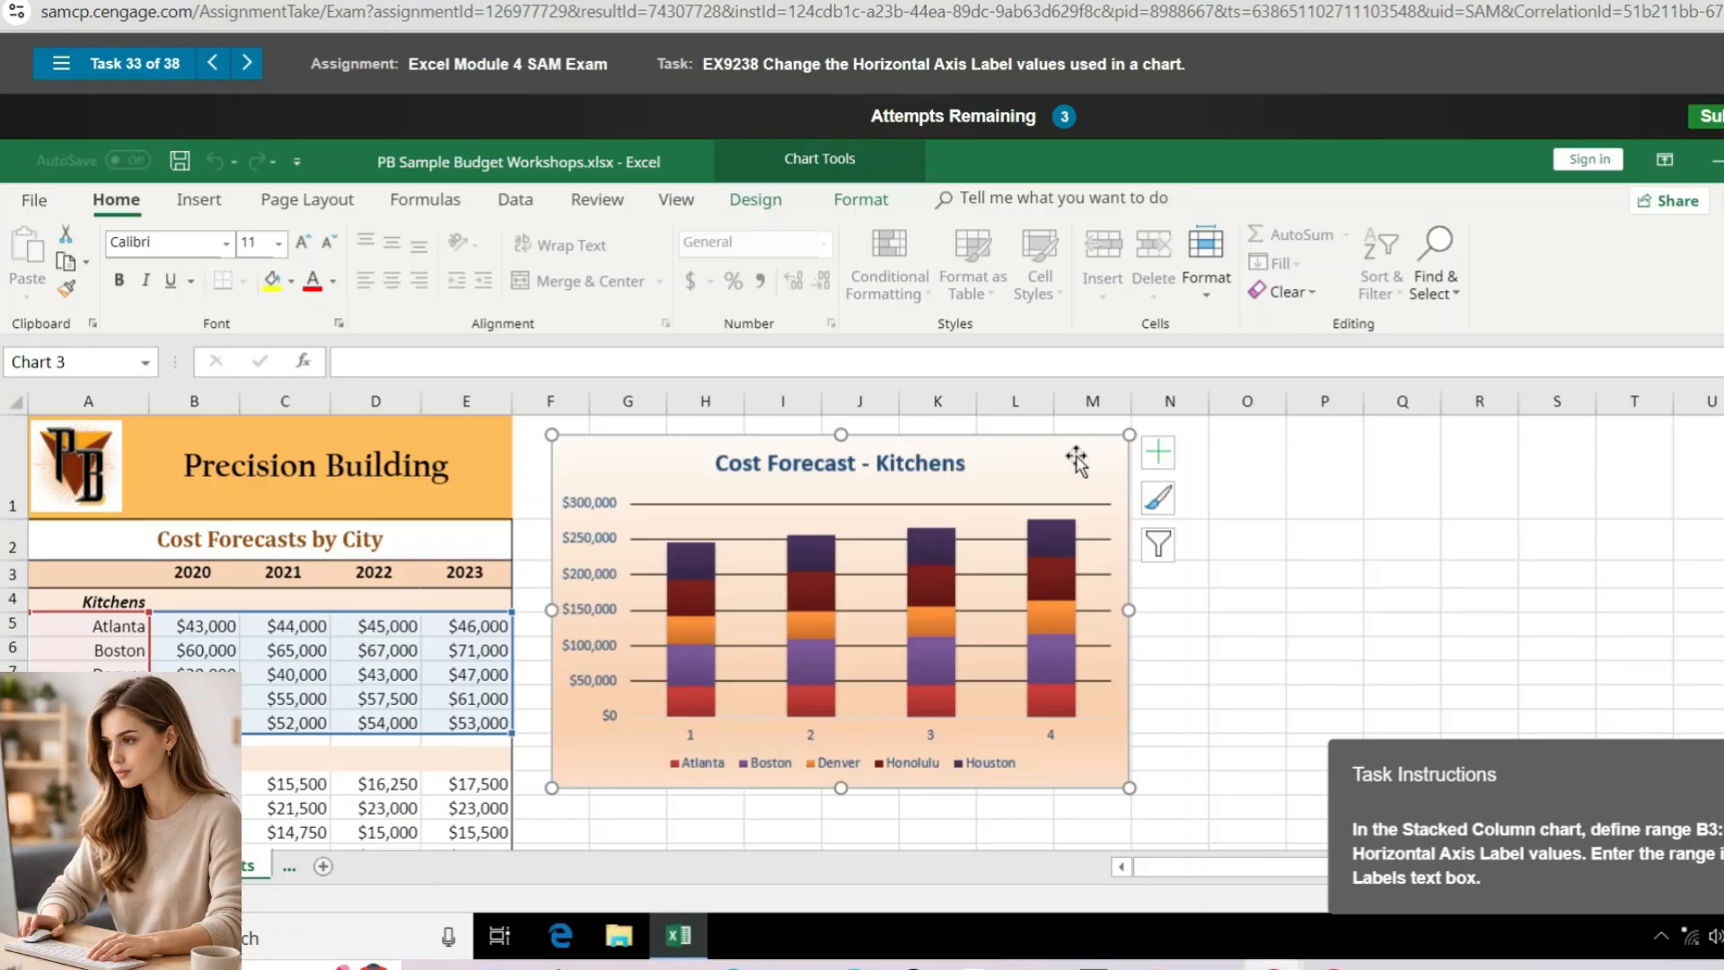
pyautogui.click(775, 201)
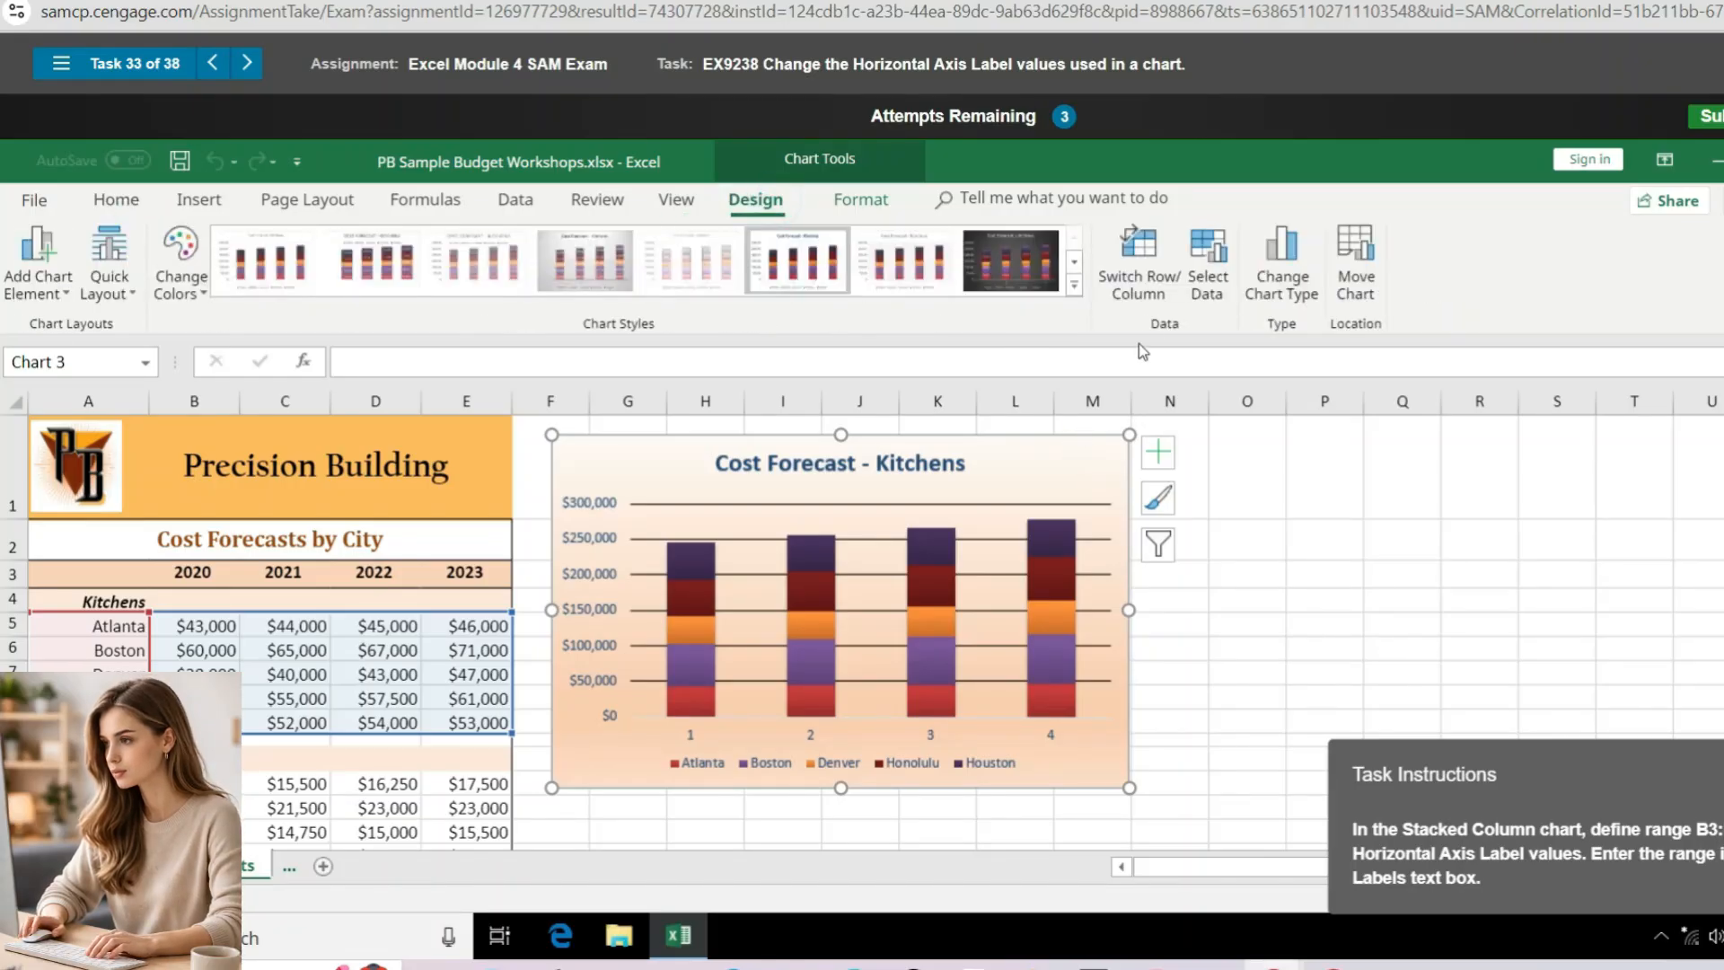
pyautogui.click(1206, 289)
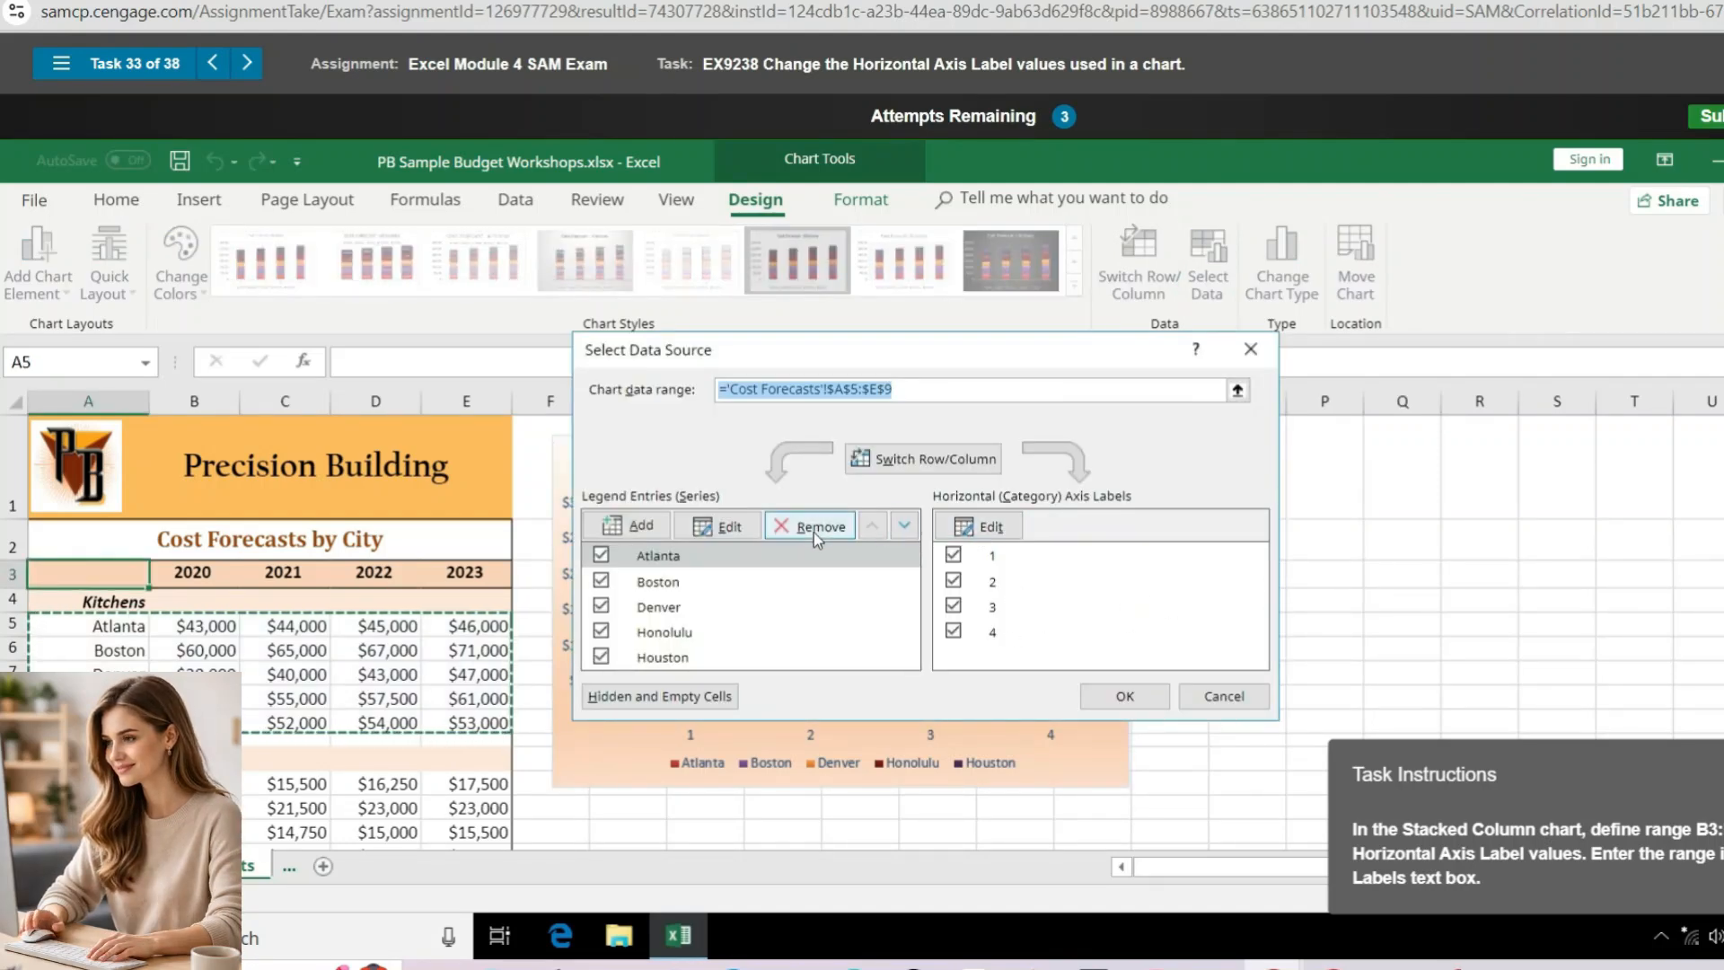
pyautogui.click(977, 529)
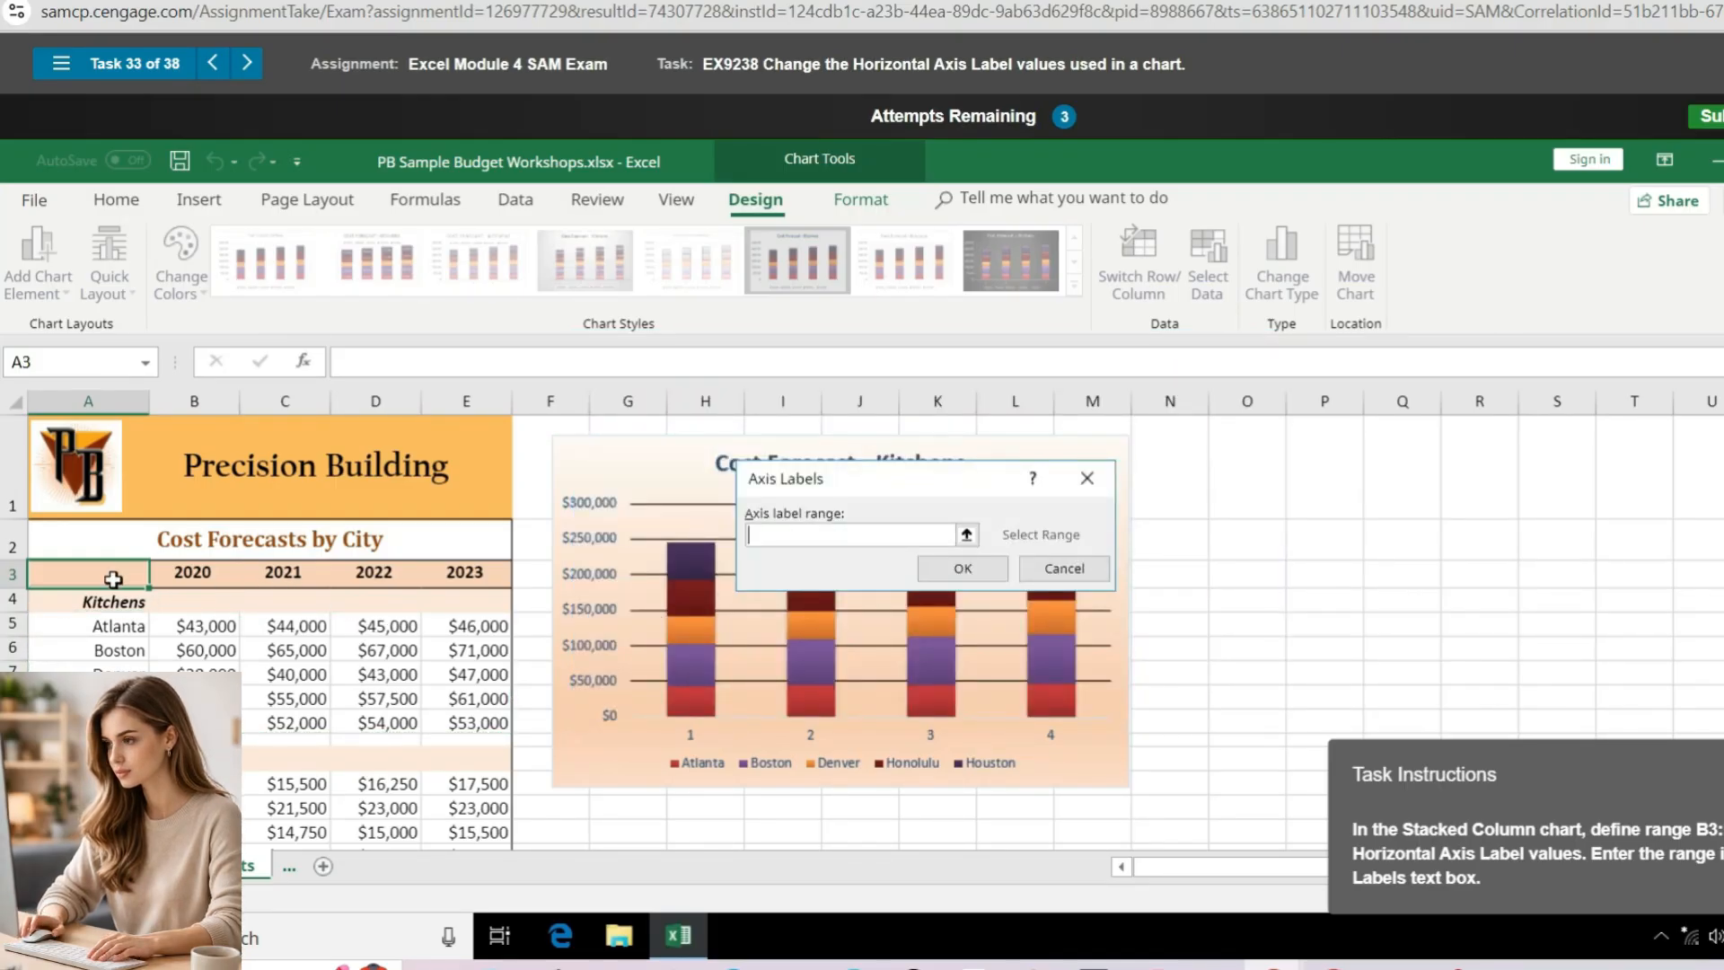
pyautogui.moveTo(186, 576); pyautogui.dragTo(455, 587)
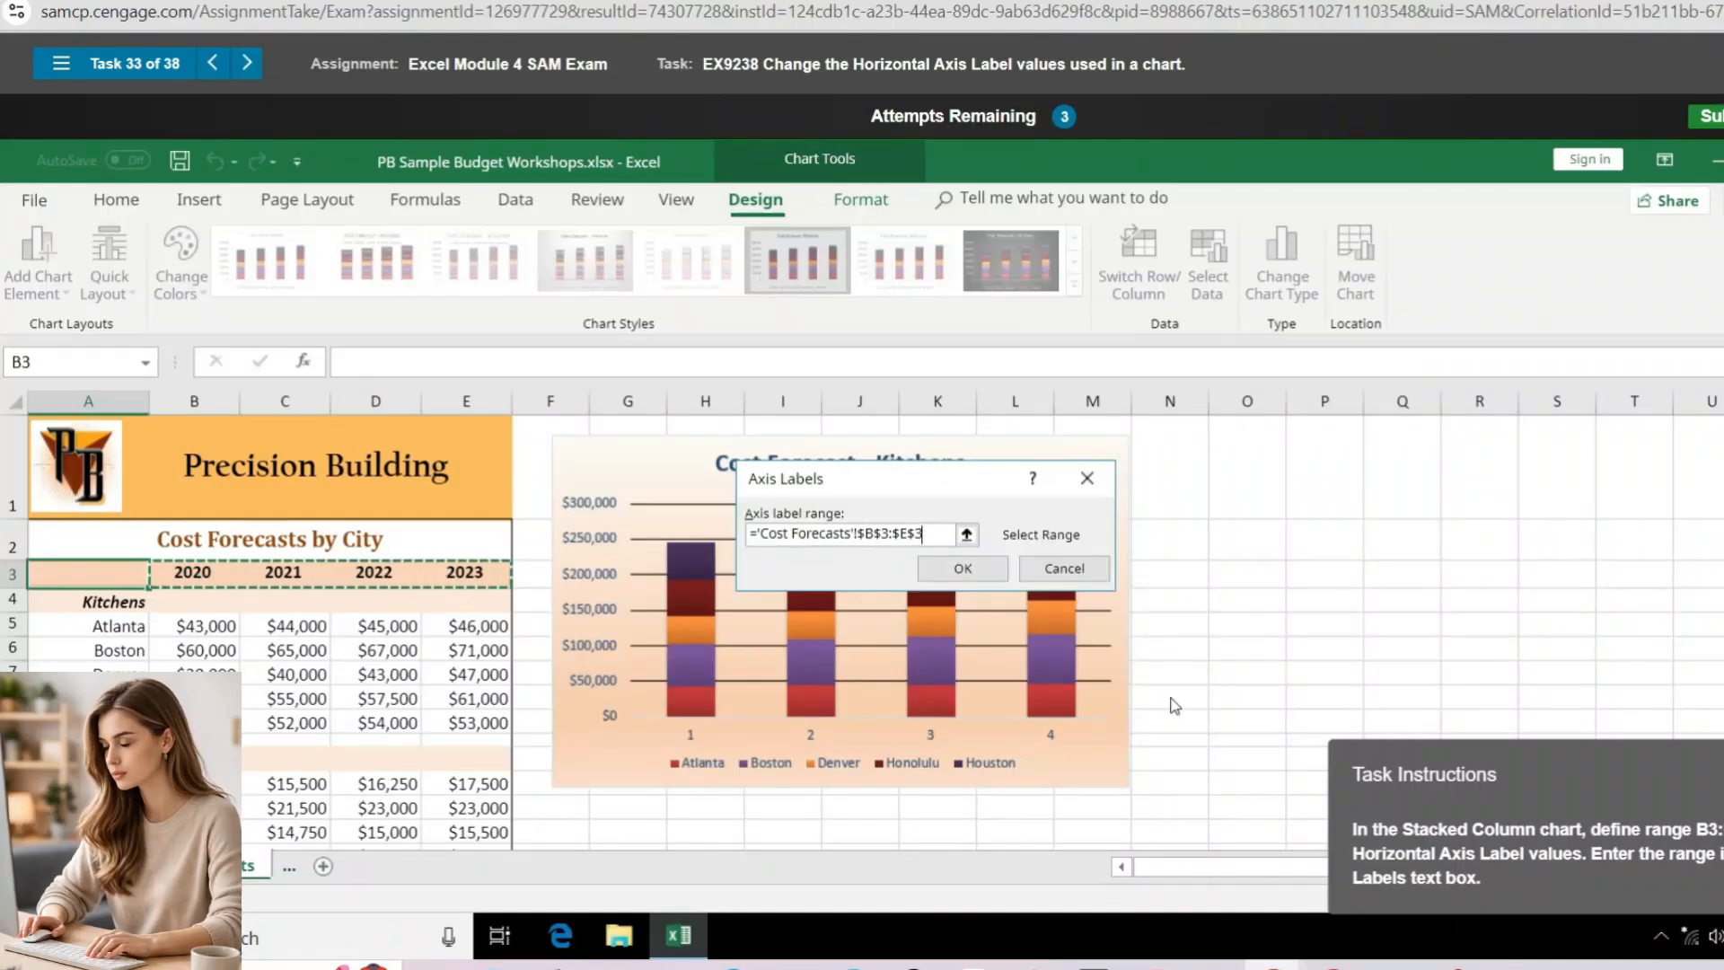
pyautogui.click(977, 569)
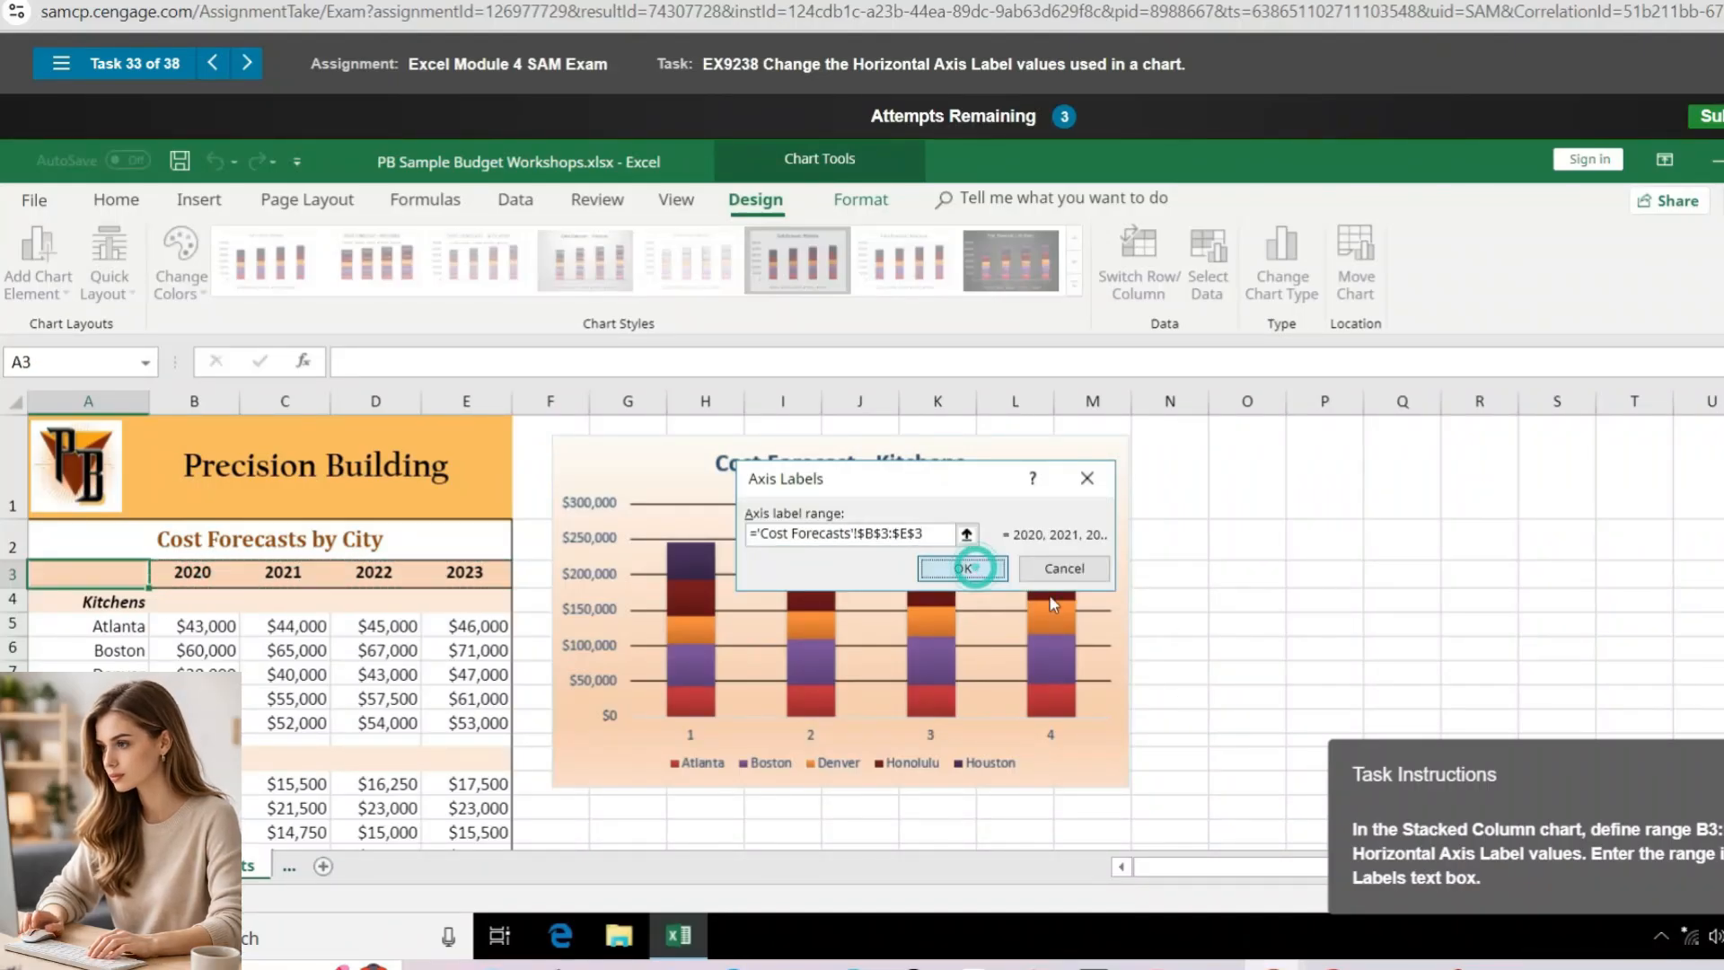
pyautogui.click(1140, 706)
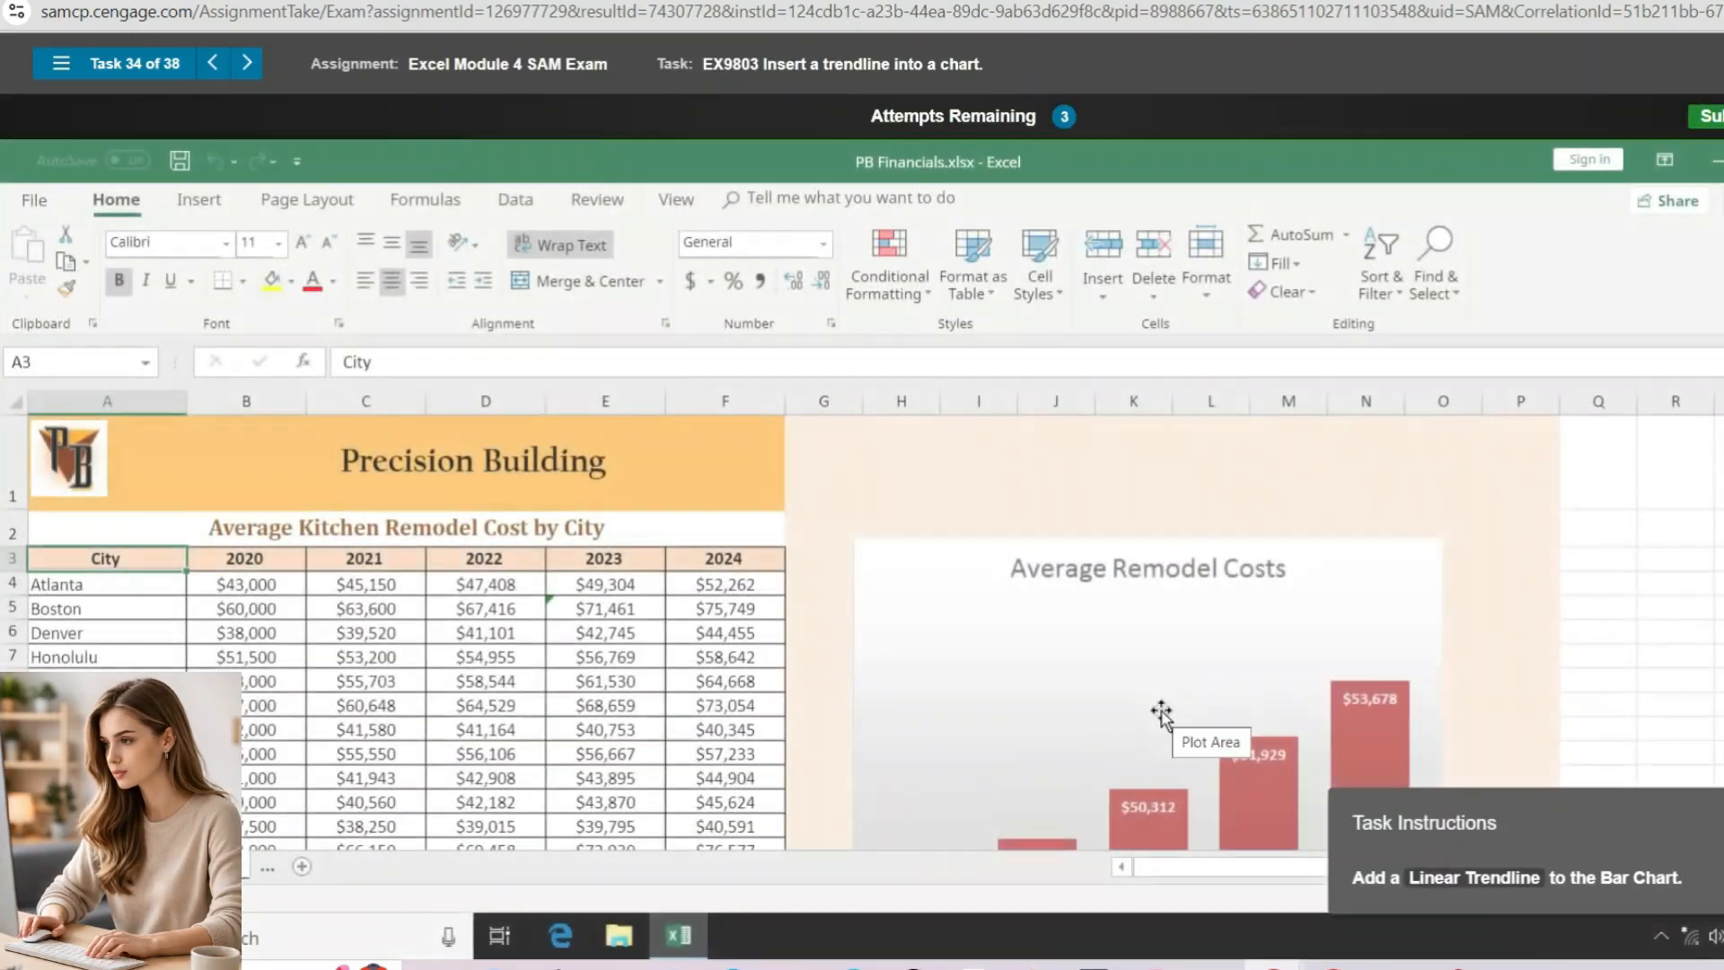
# Add a Linear trendline to the Average Remodel Costs bar chart
pyautogui.click(1383, 568)
pyautogui.scroll(-1, 1715, 658)
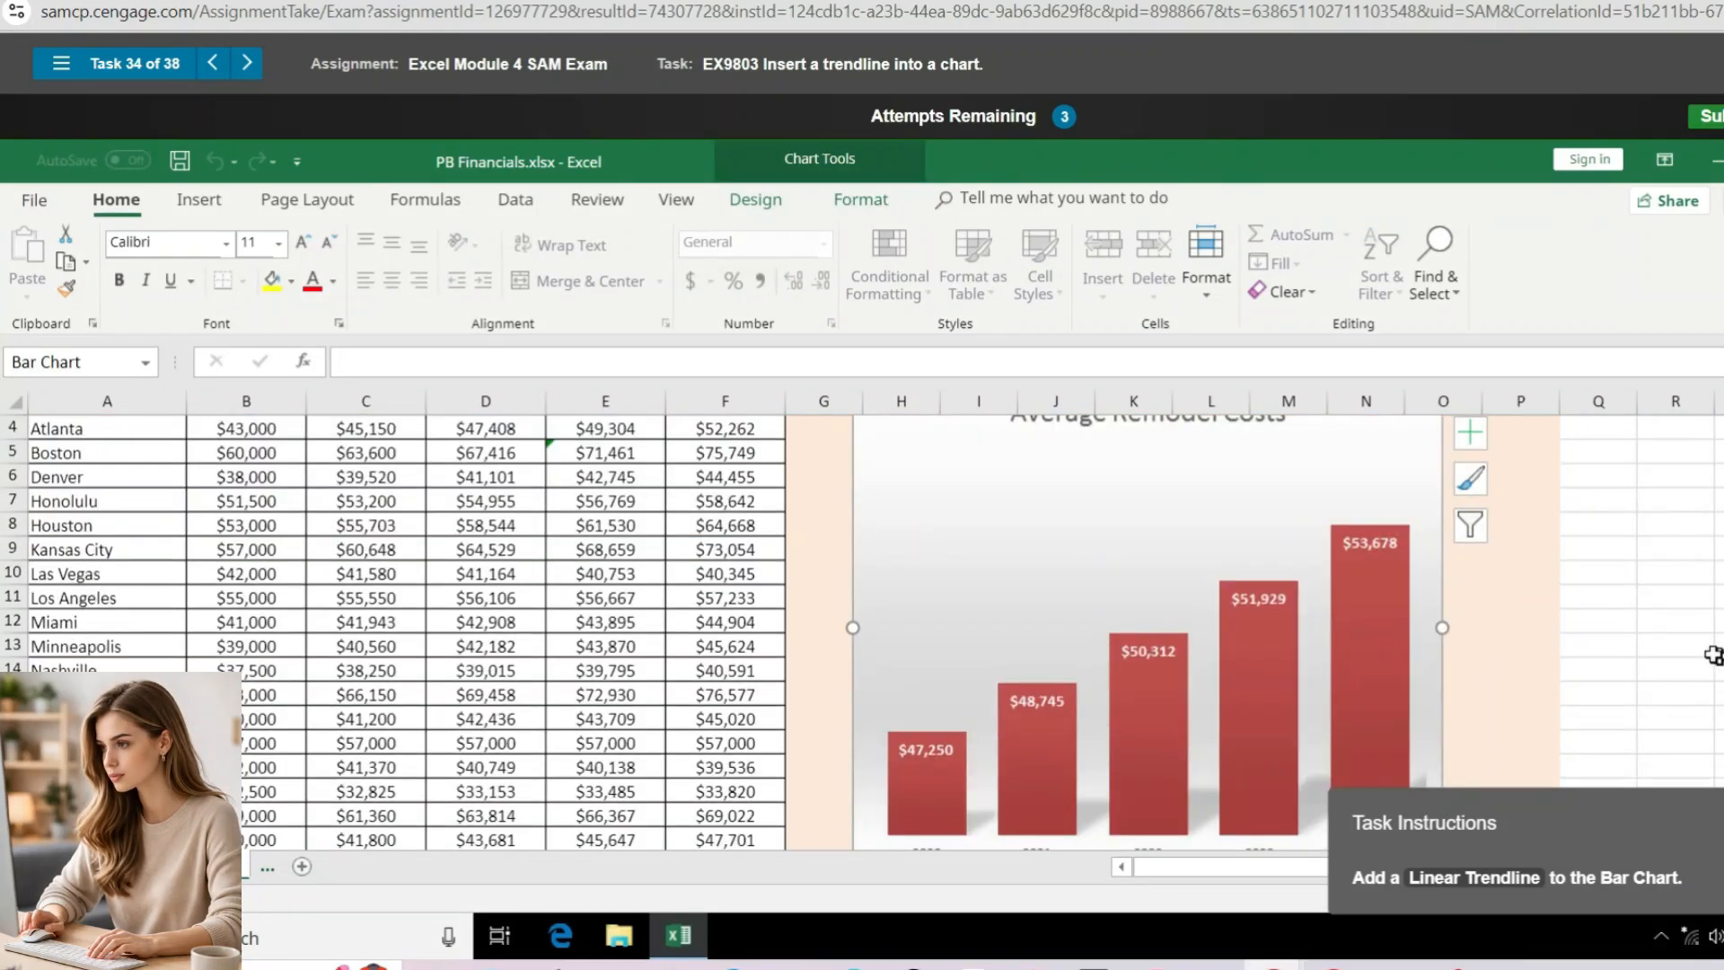
pyautogui.click(1471, 440)
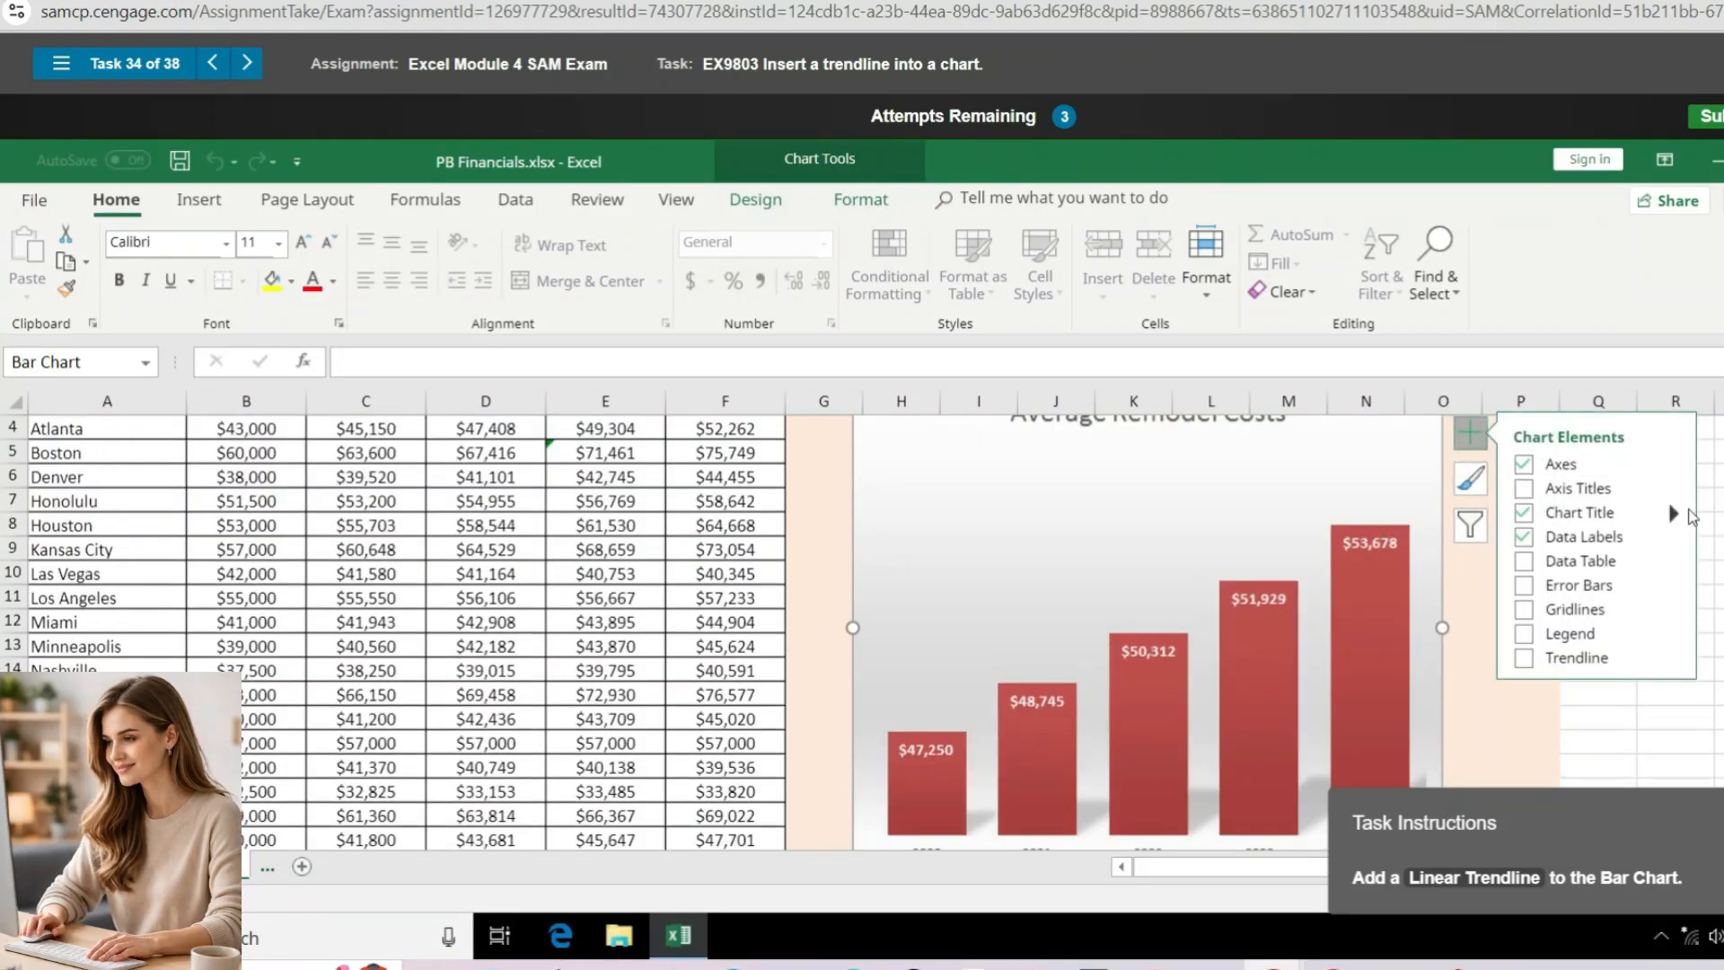
pyautogui.click(1676, 660)
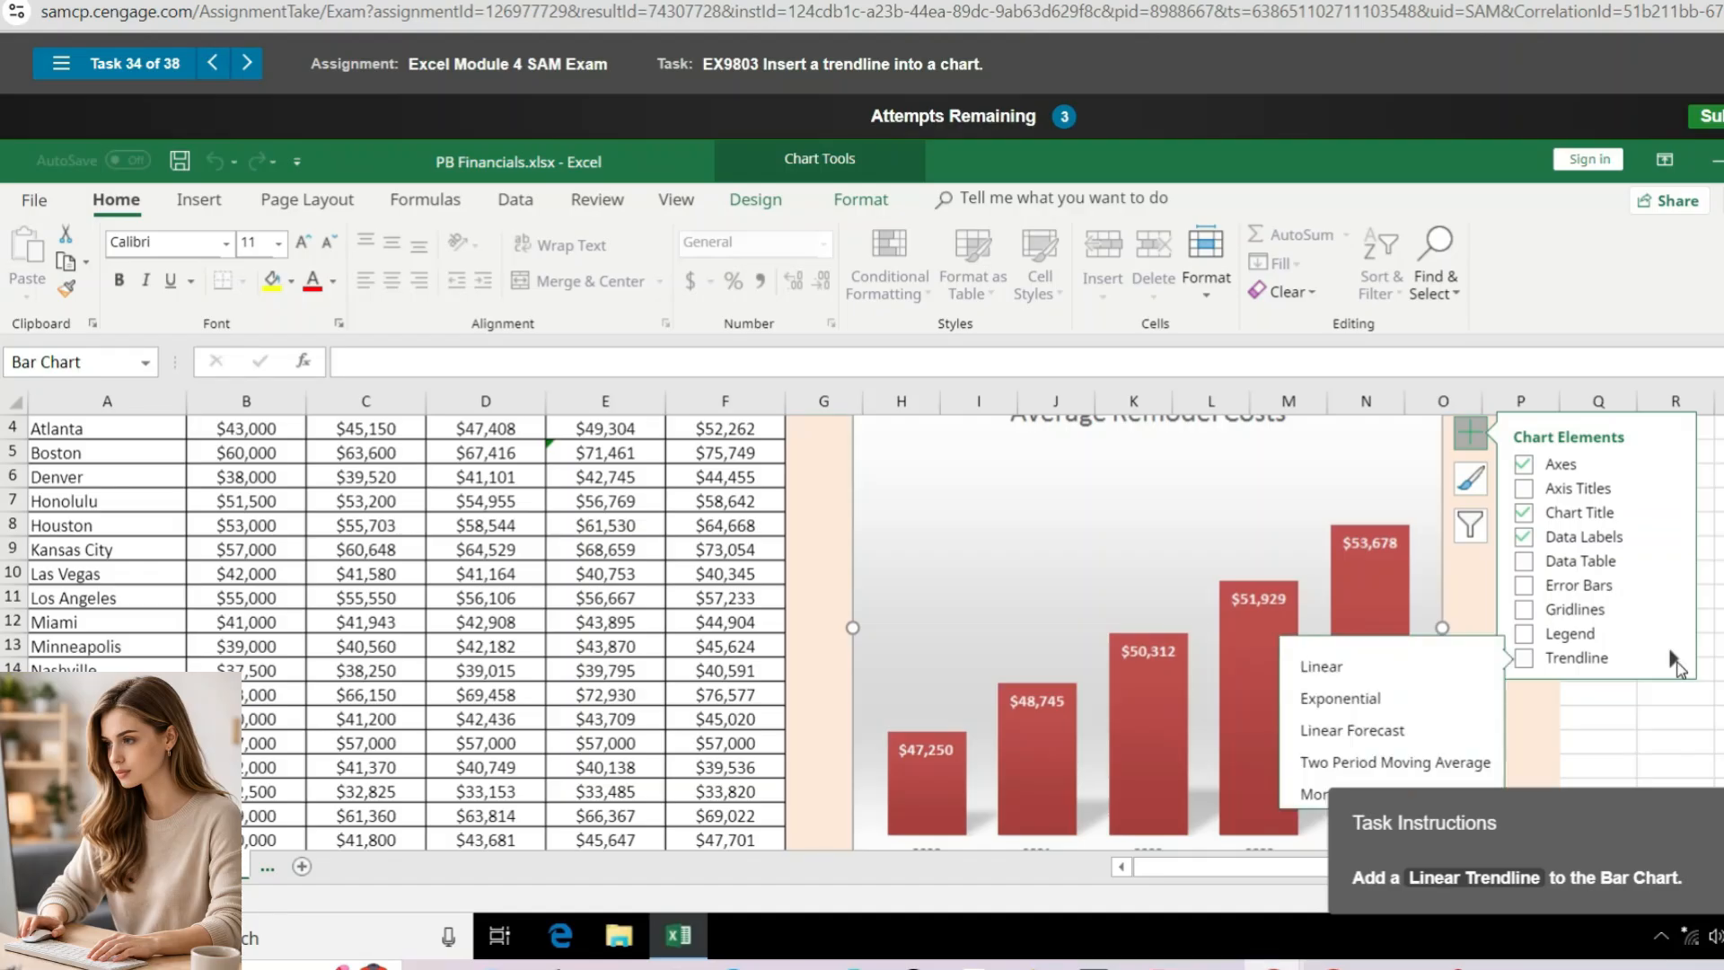
pyautogui.click(1338, 667)
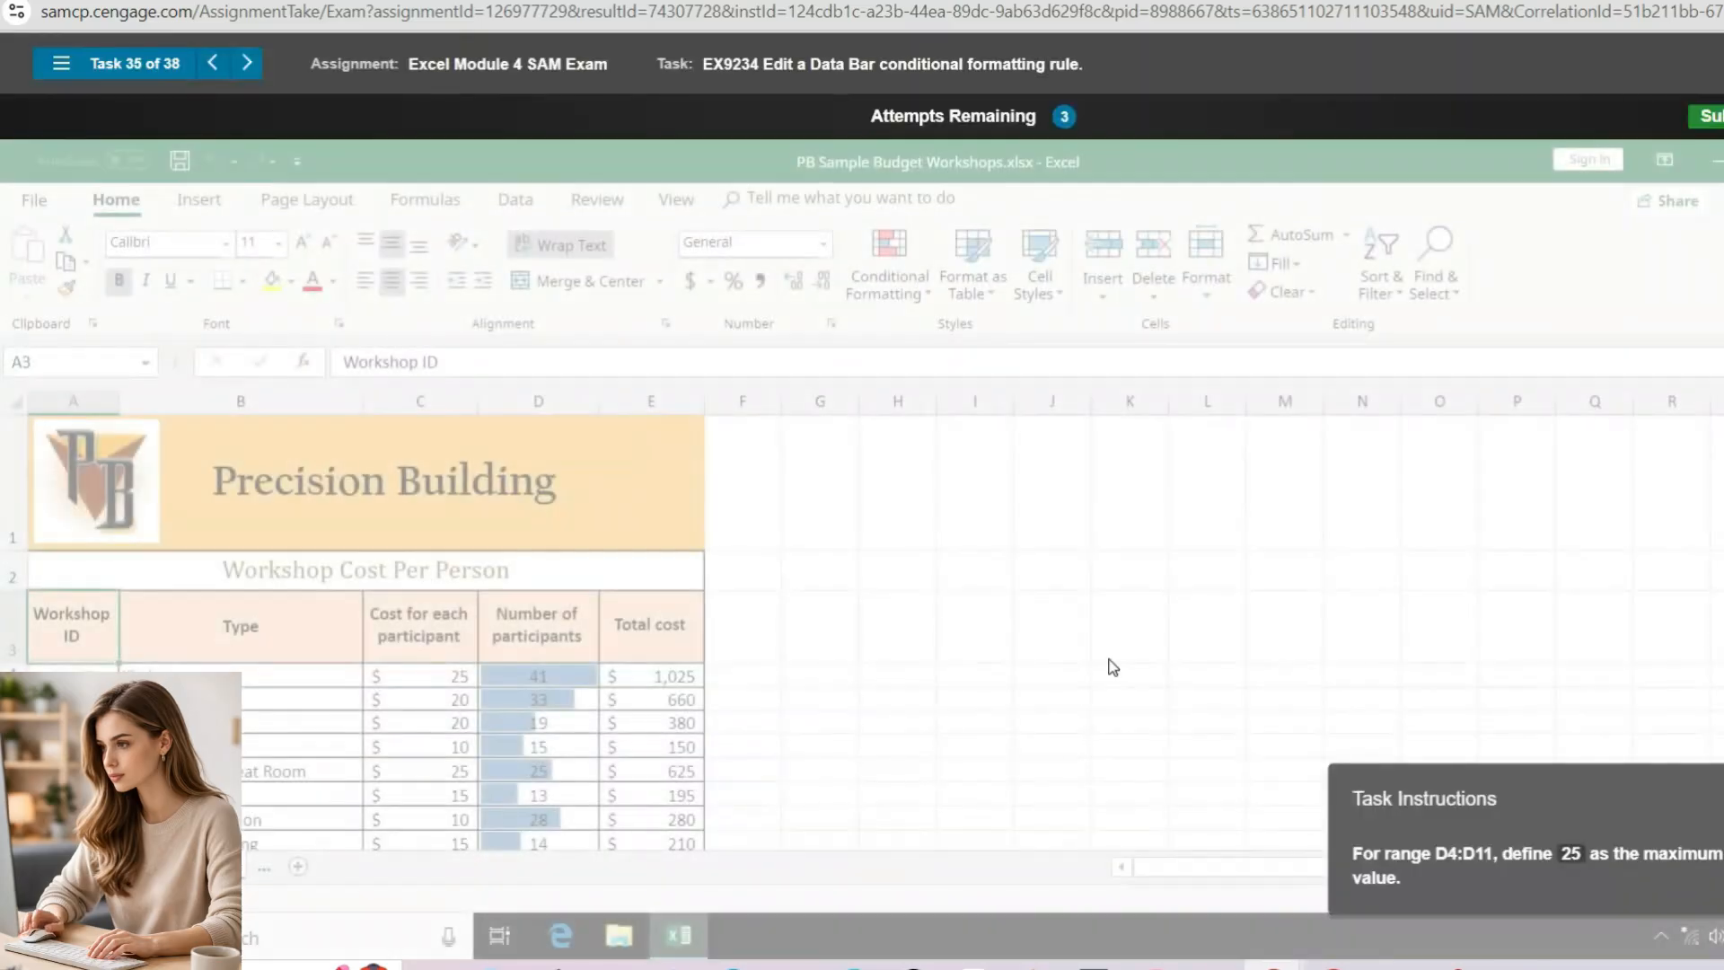
# Open the Data Bar conditional formatting rule of the range D4:D11 for editing
pyautogui.click(554, 676)
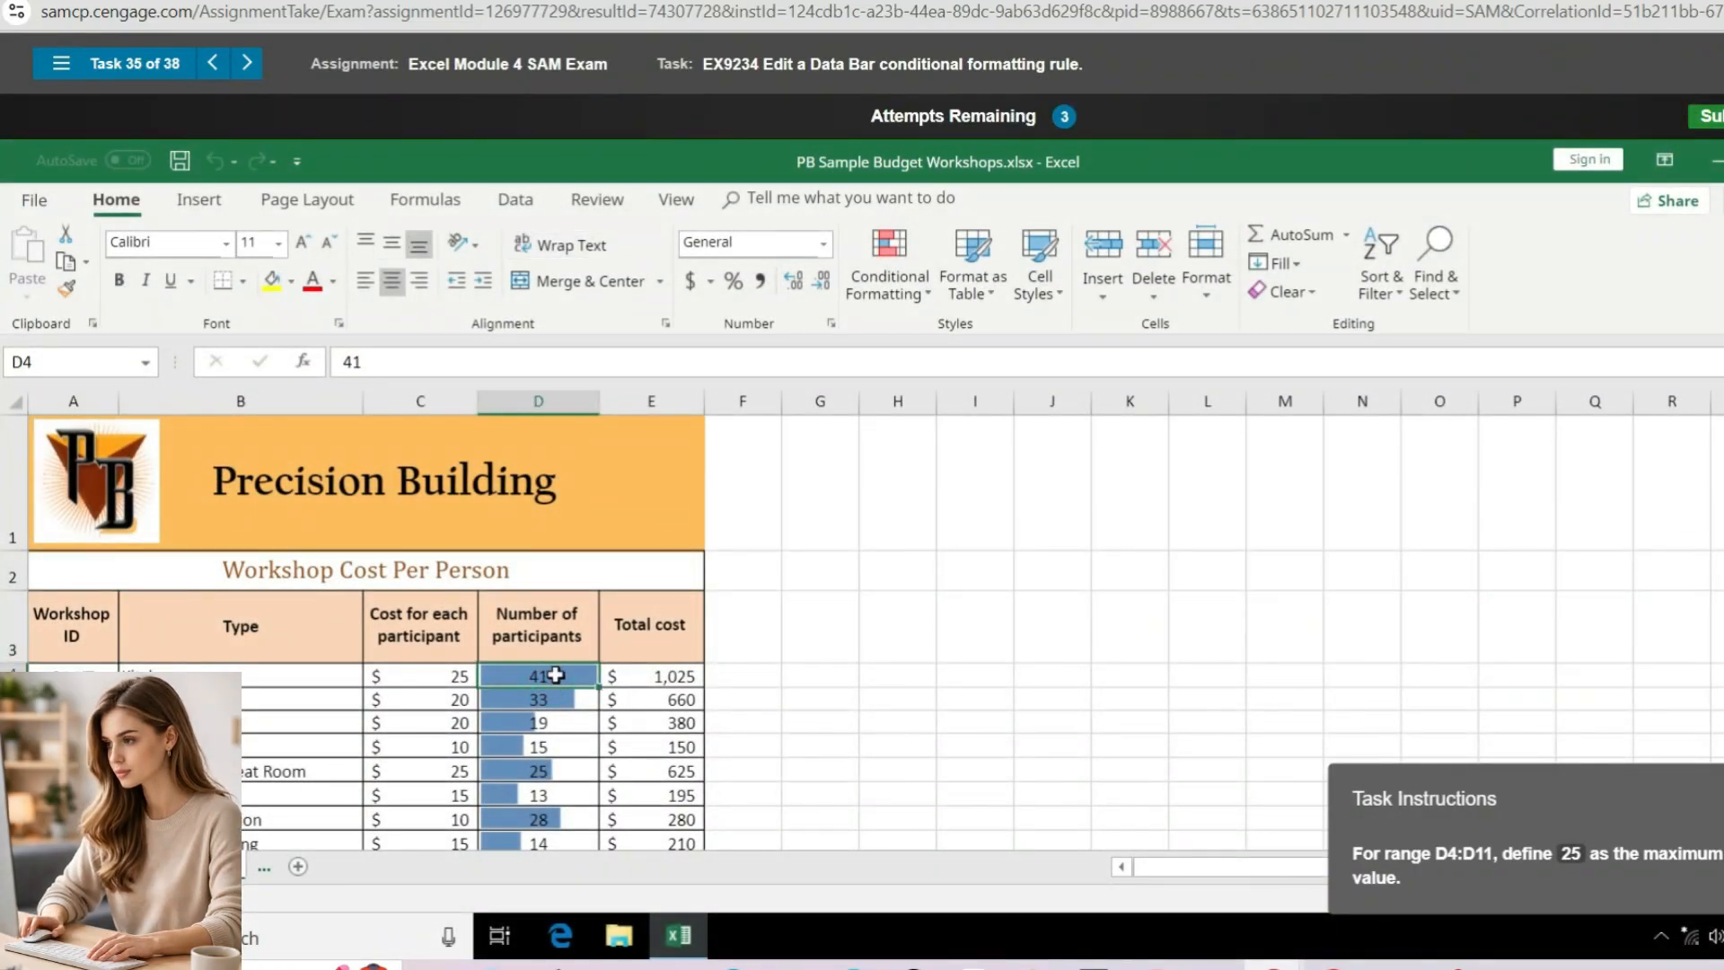
pyautogui.moveTo(554, 676); pyautogui.dragTo(534, 843)
pyautogui.scroll(-2, 596, 731)
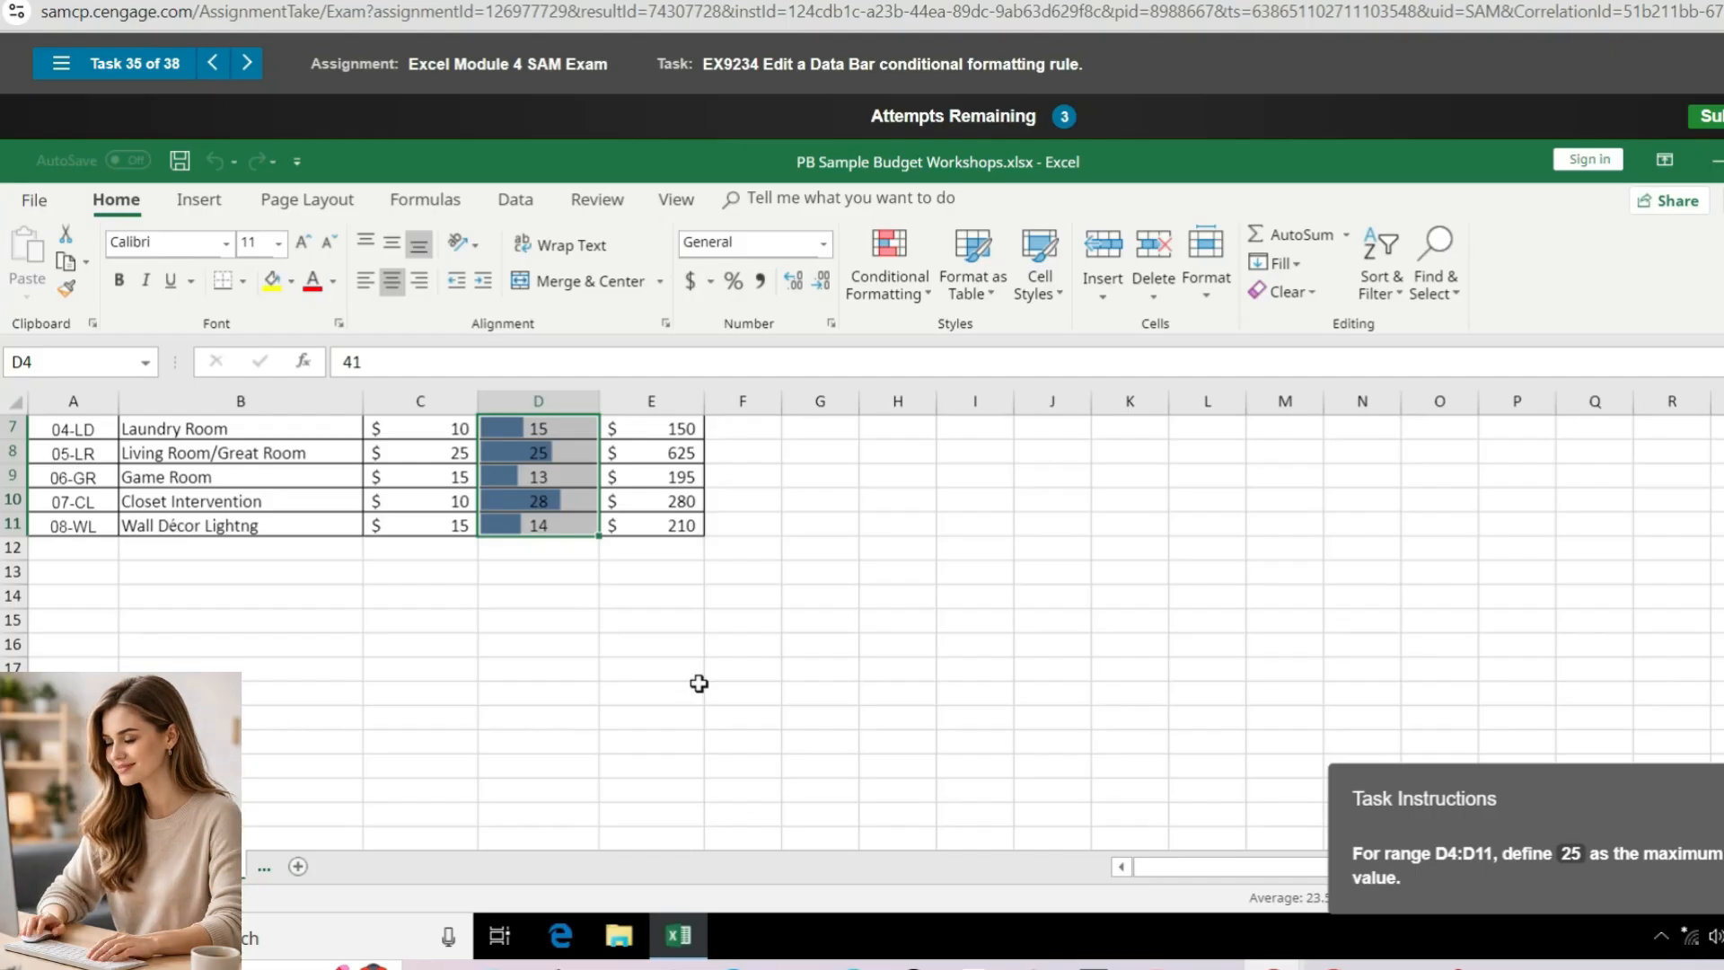
pyautogui.click(925, 292)
pyautogui.moveTo(1035, 336)
pyautogui.moveTo(1064, 450)
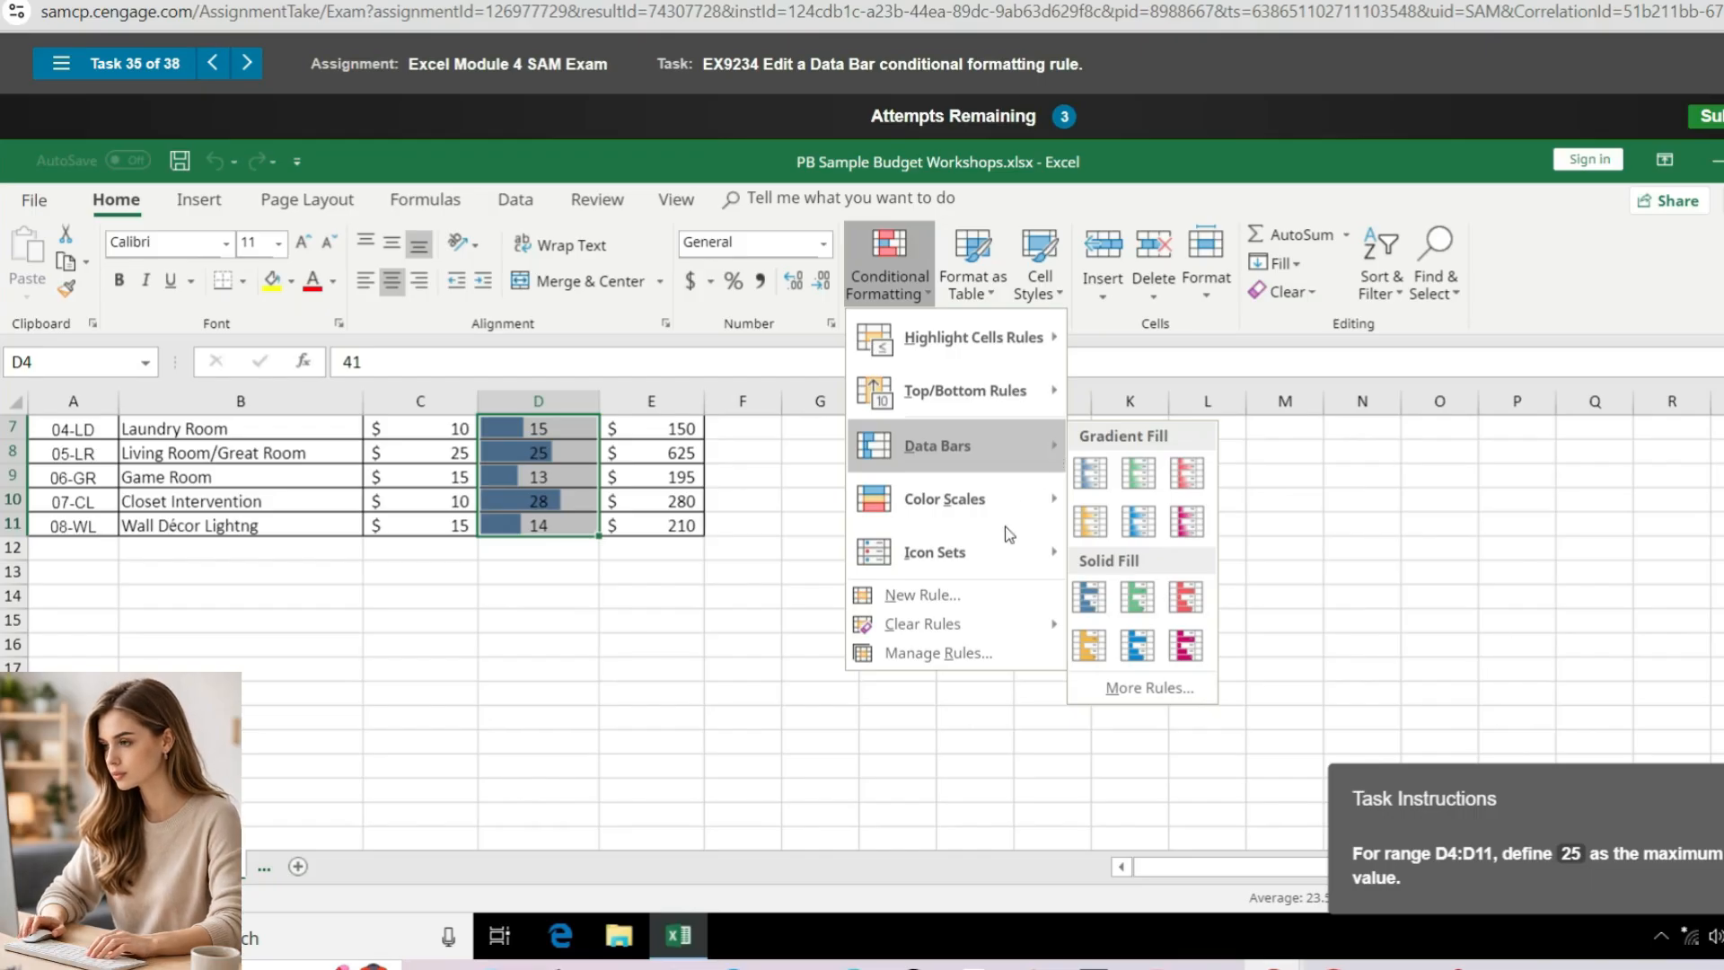
pyautogui.click(977, 657)
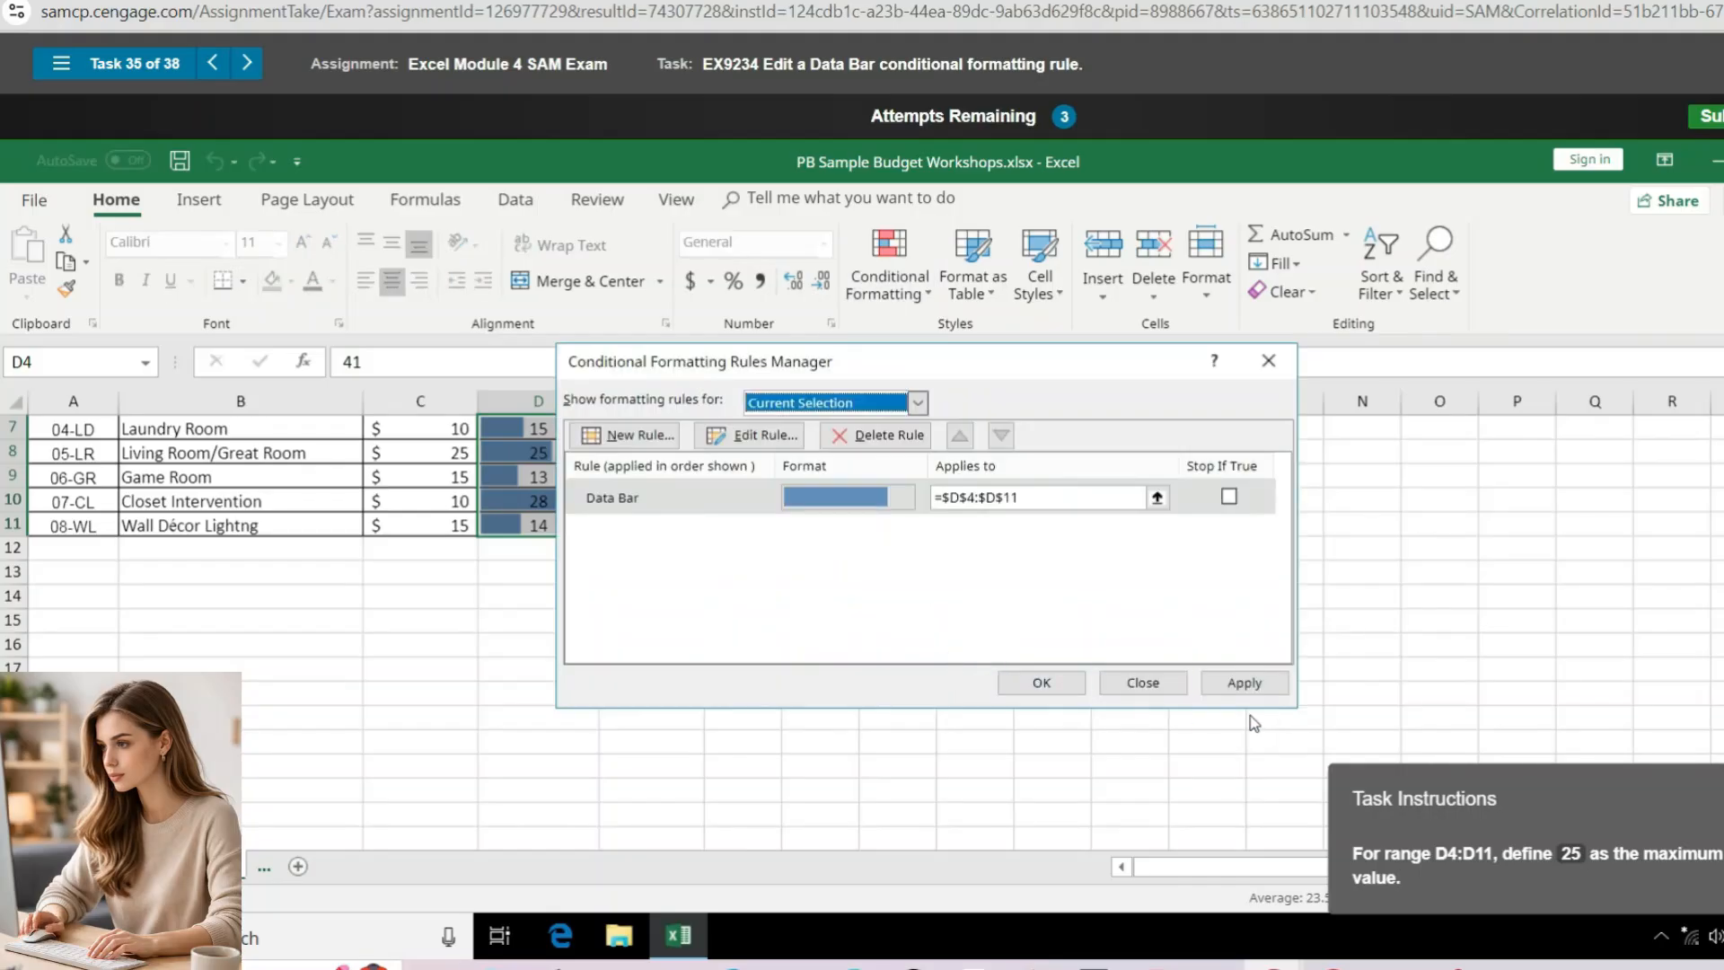
pyautogui.click(773, 506)
pyautogui.click(749, 435)
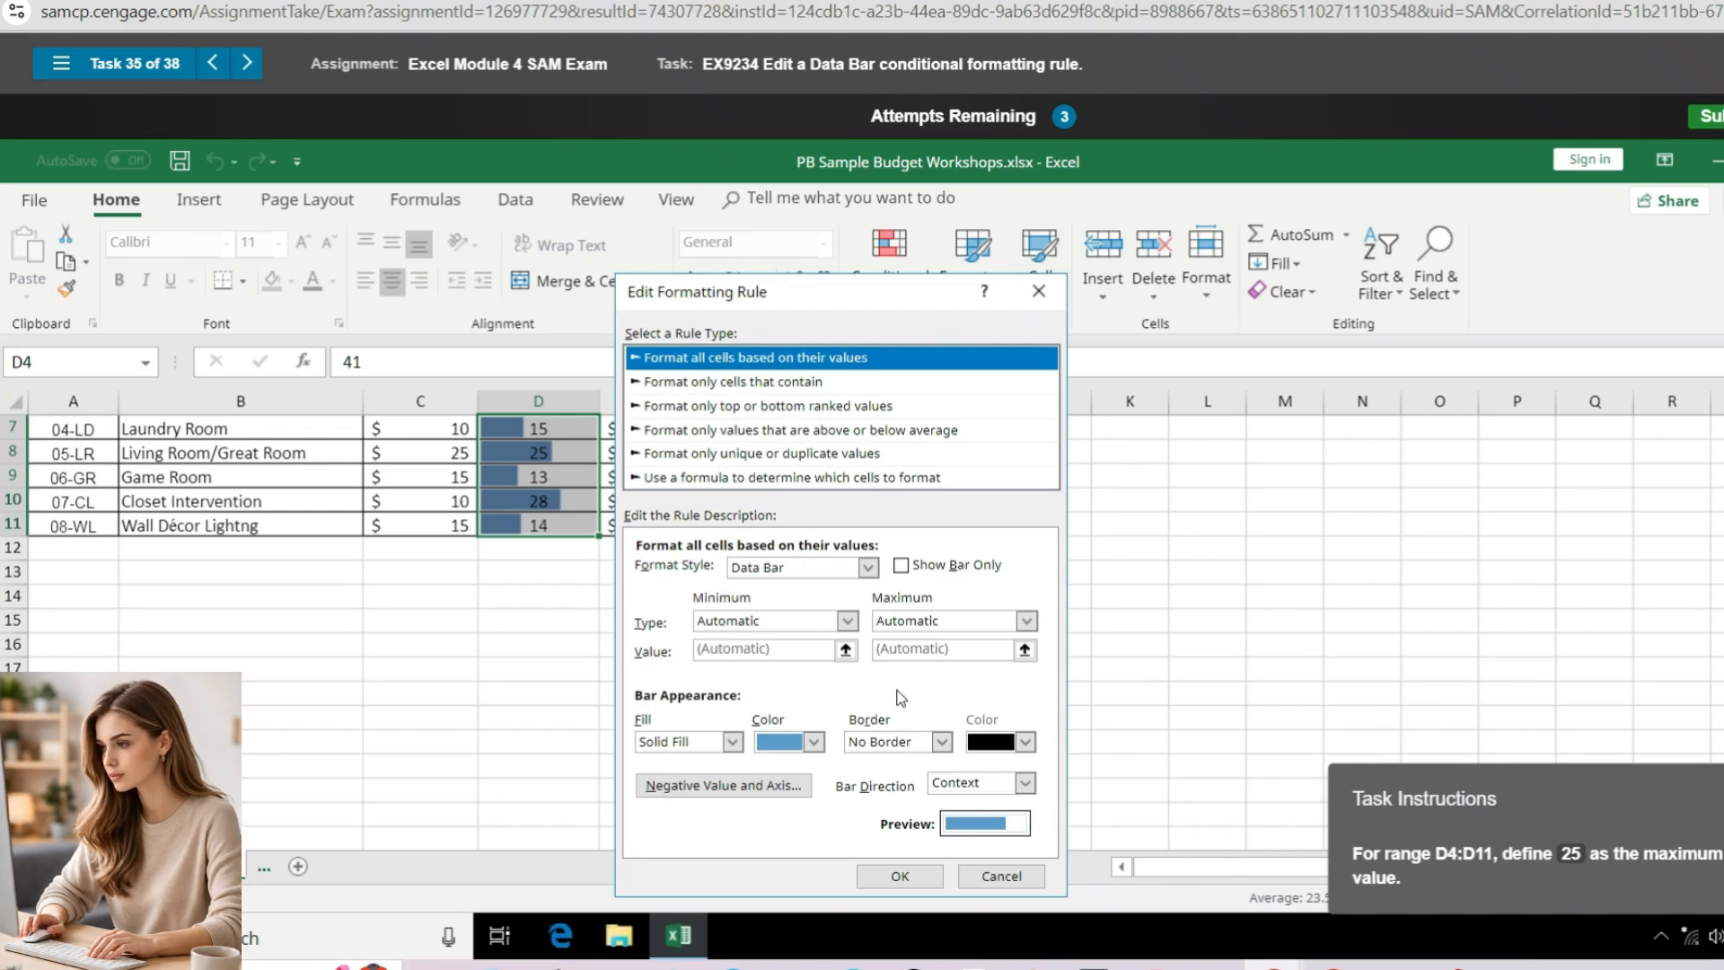
# Try to change the rule to format only cells with a cell value greater than 25, and retry the task
pyautogui.click(867, 567)
pyautogui.click(868, 569)
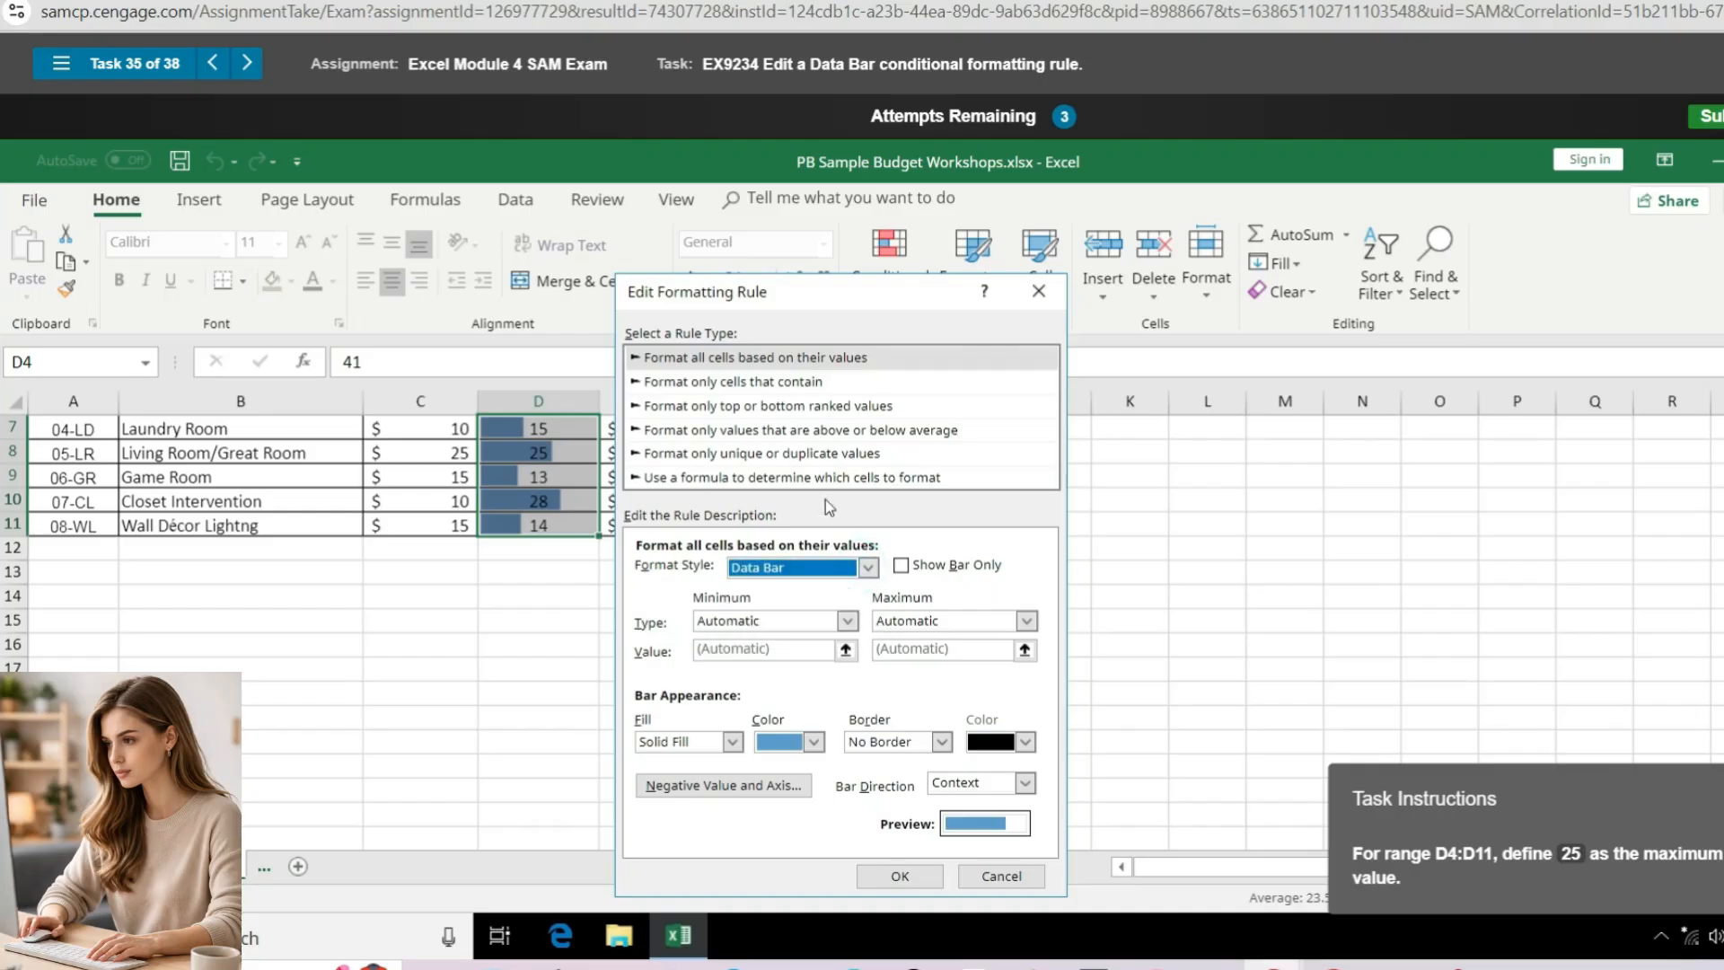
pyautogui.click(778, 383)
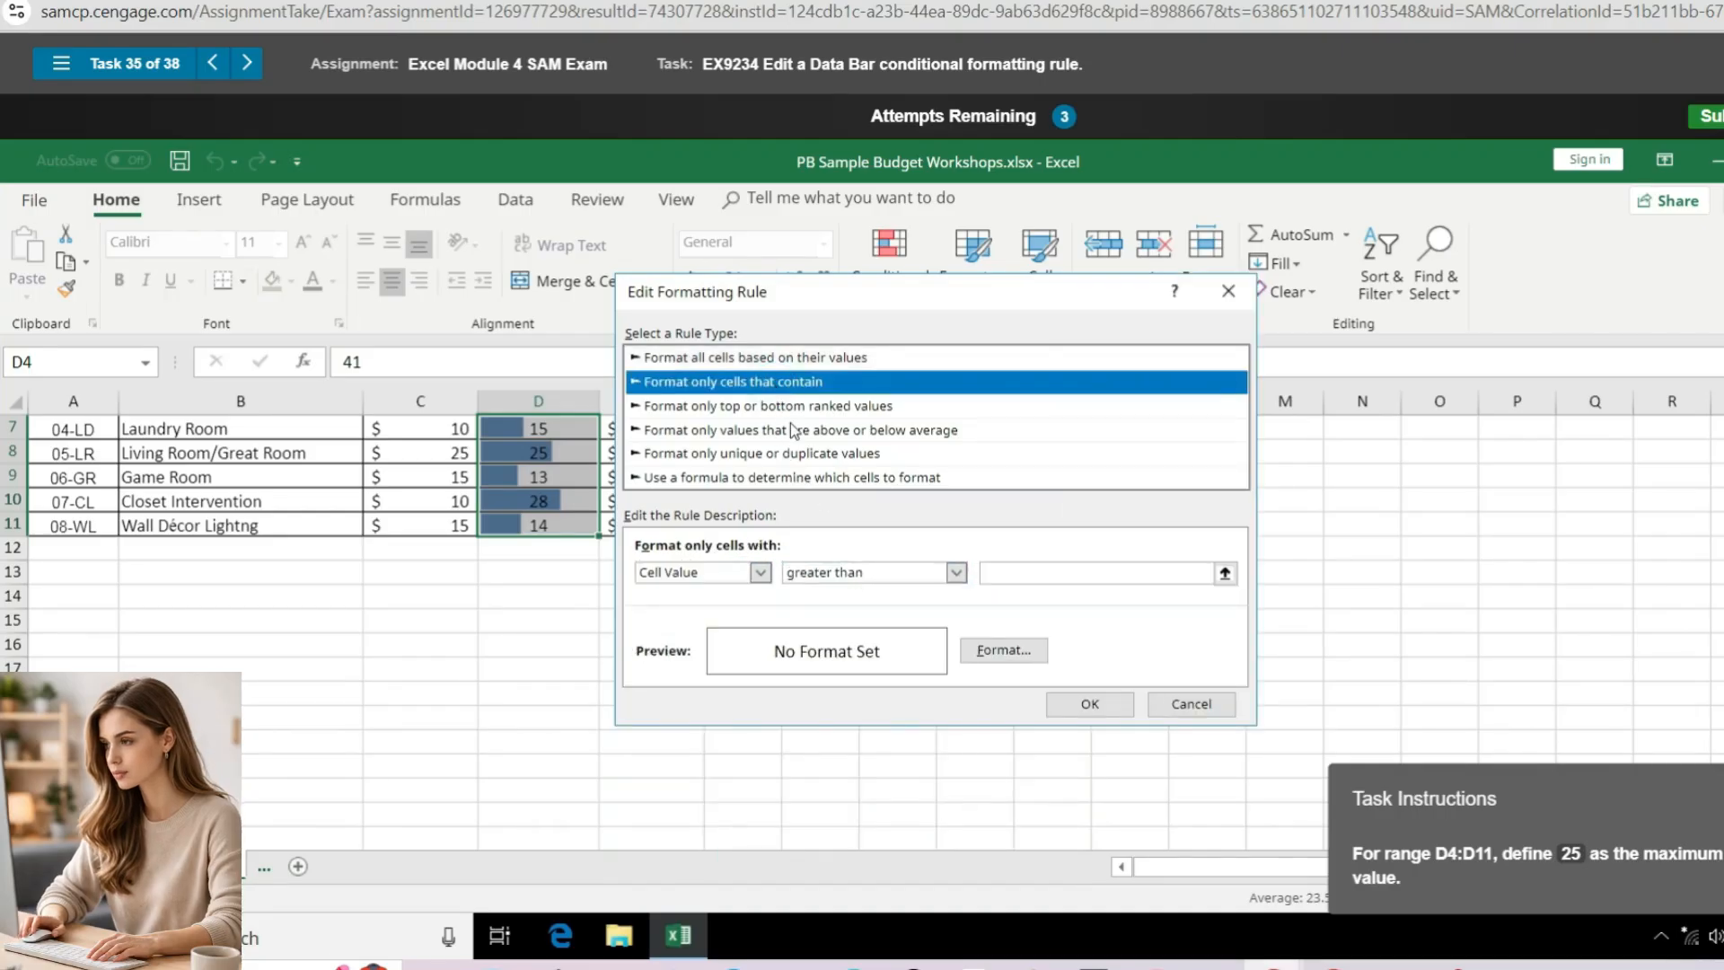
pyautogui.click(1019, 576)
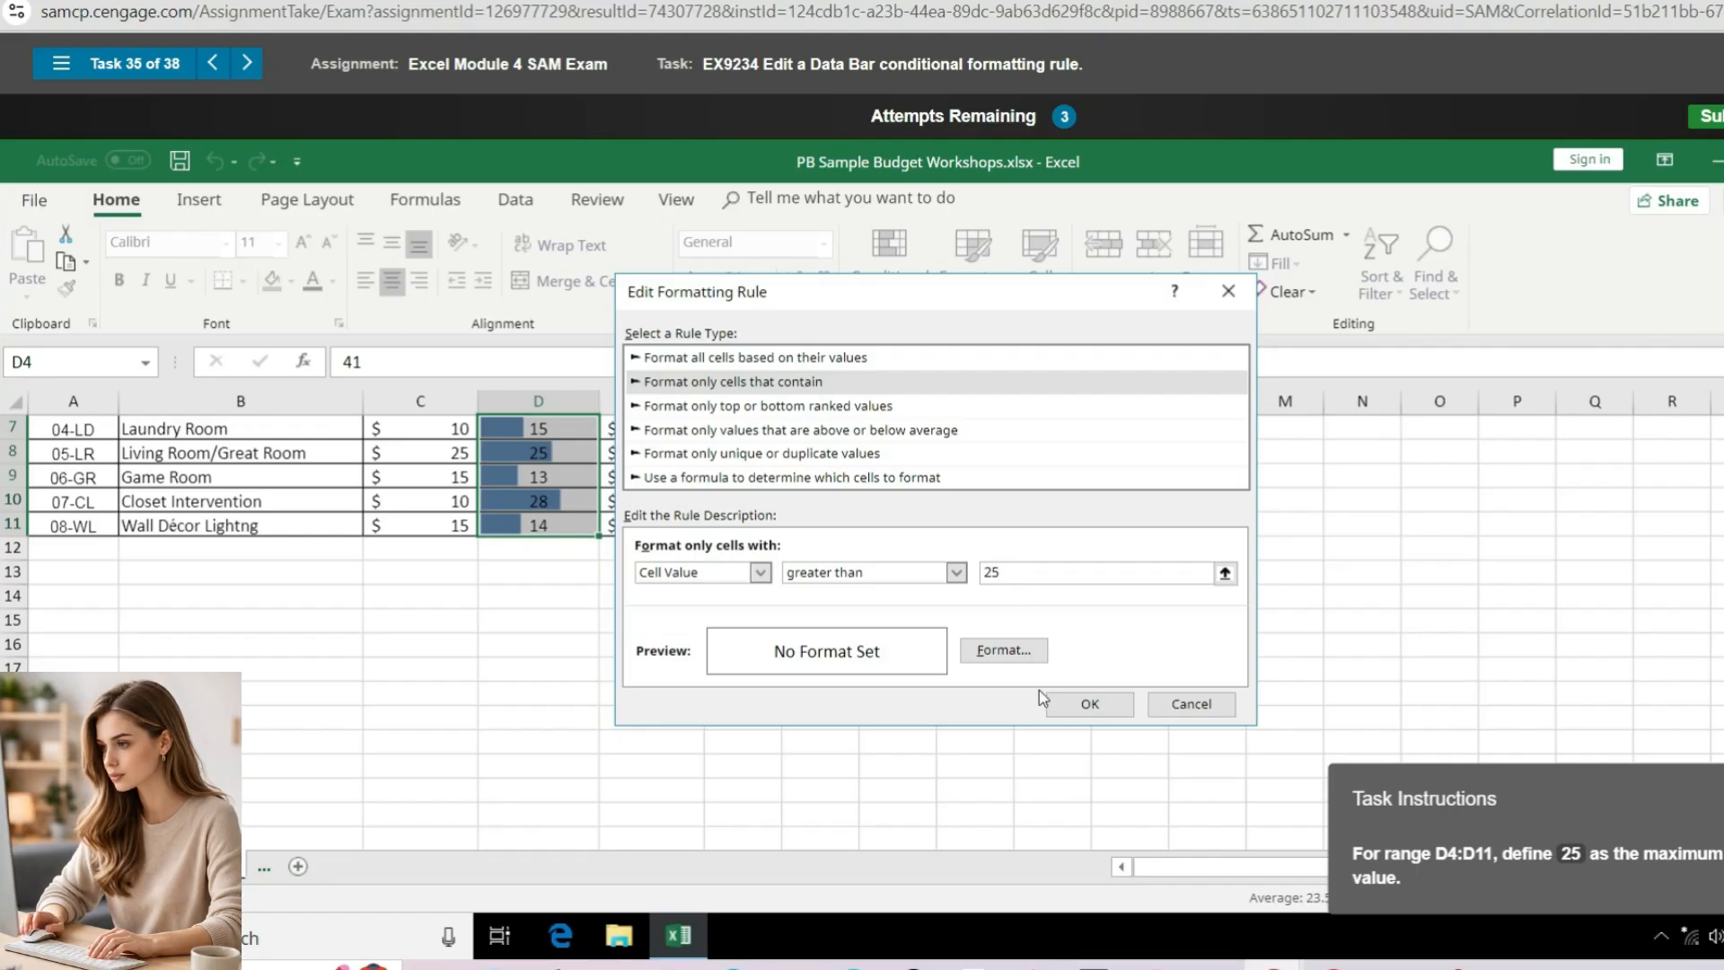
pyautogui.click(1077, 708)
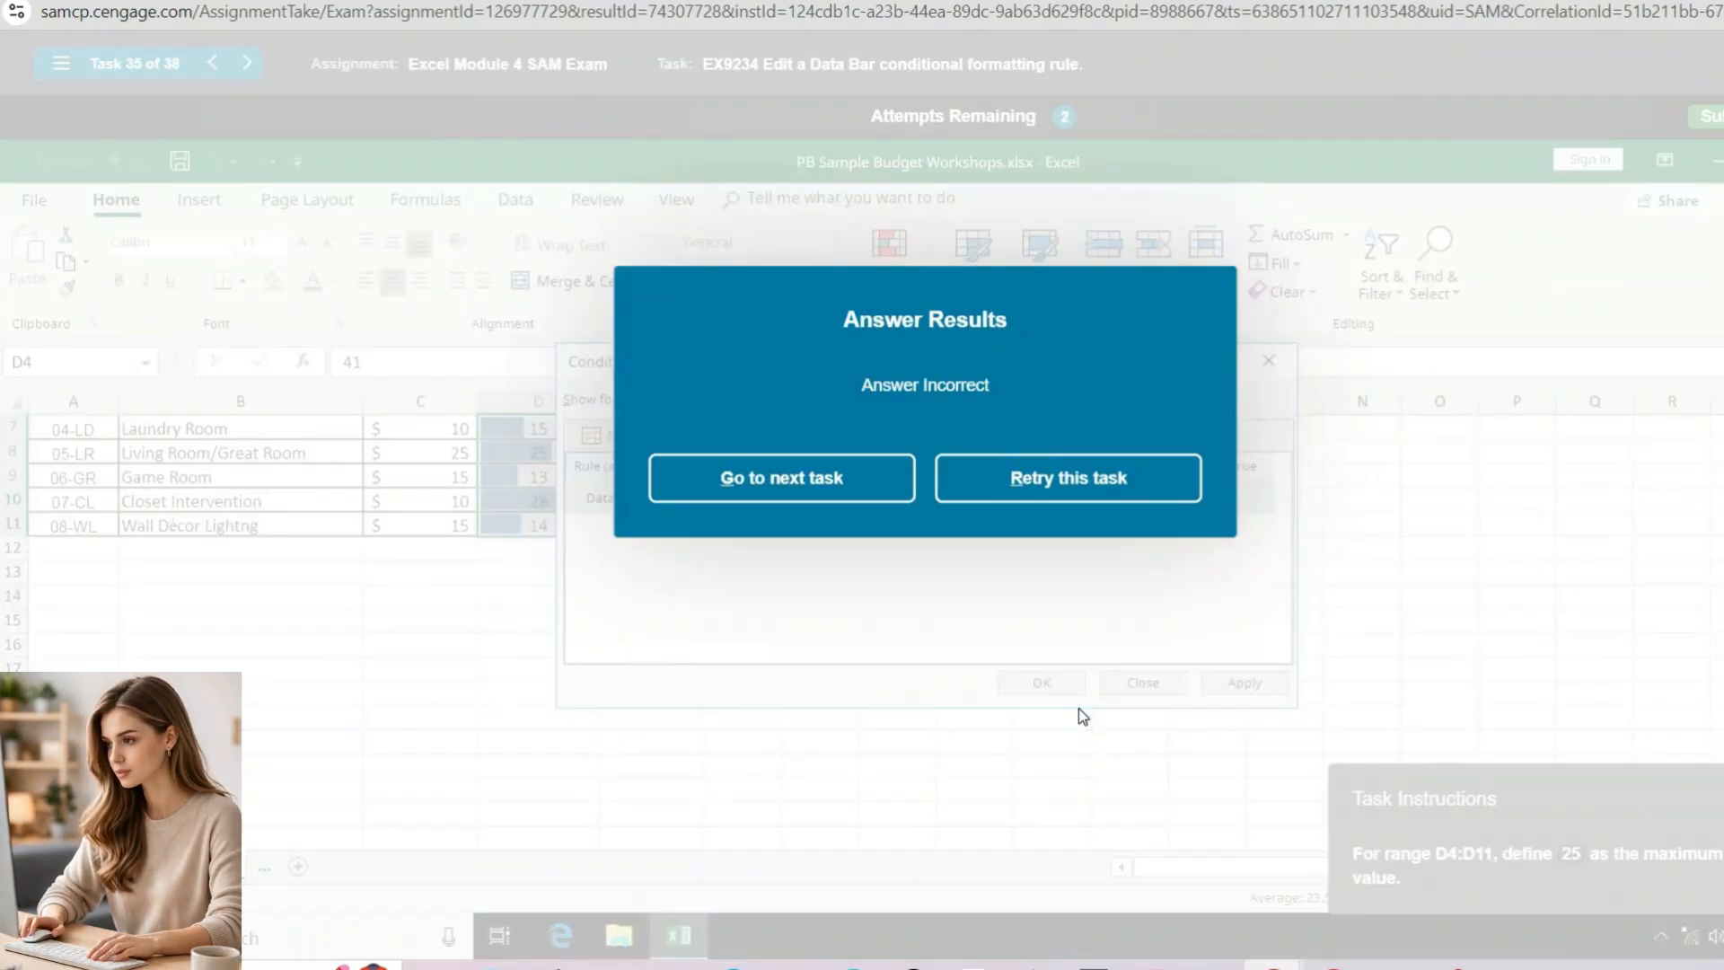
pyautogui.click(1048, 493)
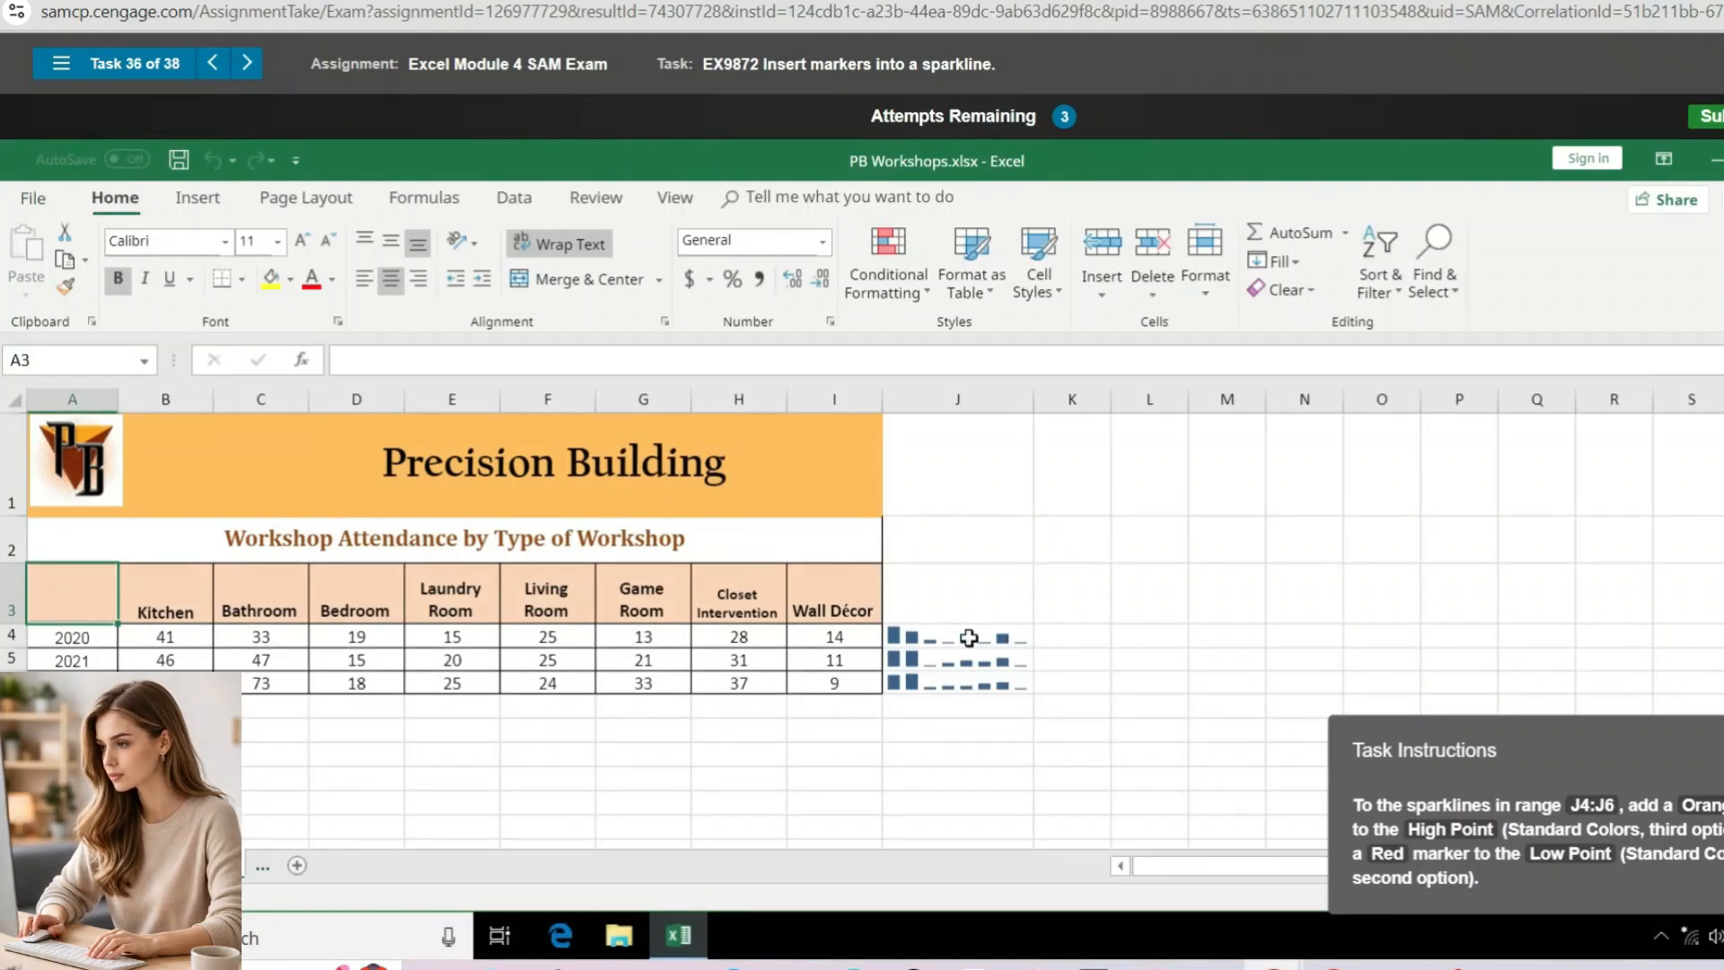
# Try to show the High Point on the sparklines in the range J4:J6, and retry the task
pyautogui.moveTo(969, 636); pyautogui.dragTo(960, 674)
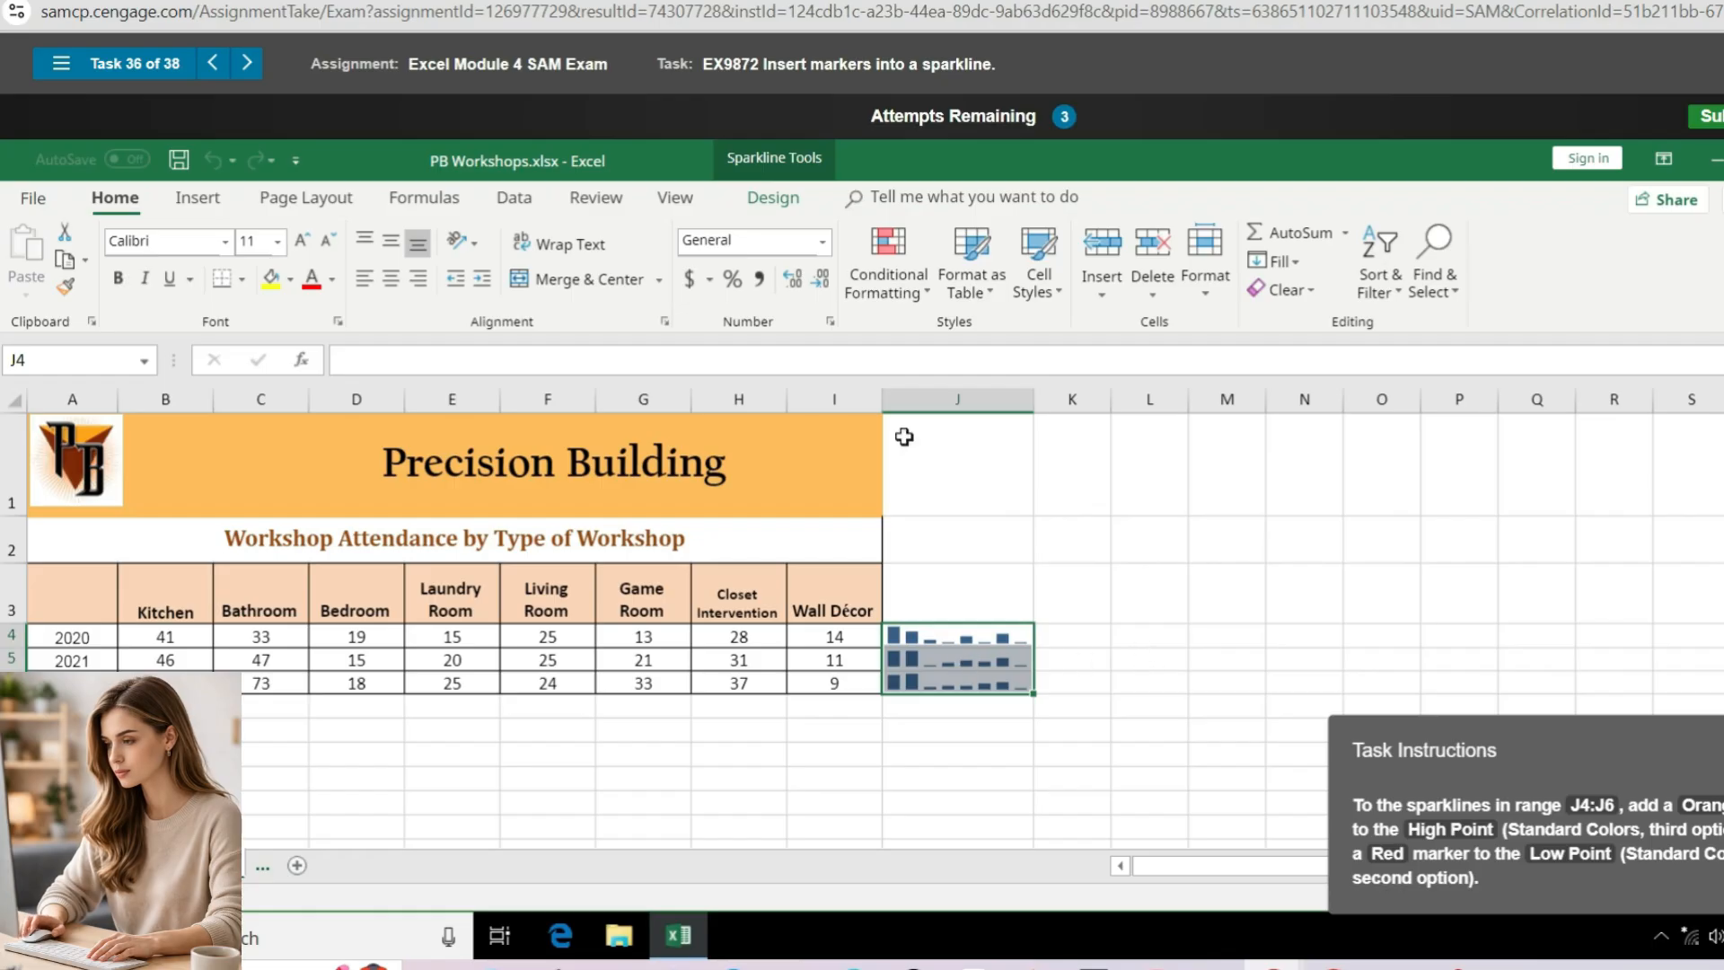
pyautogui.click(777, 198)
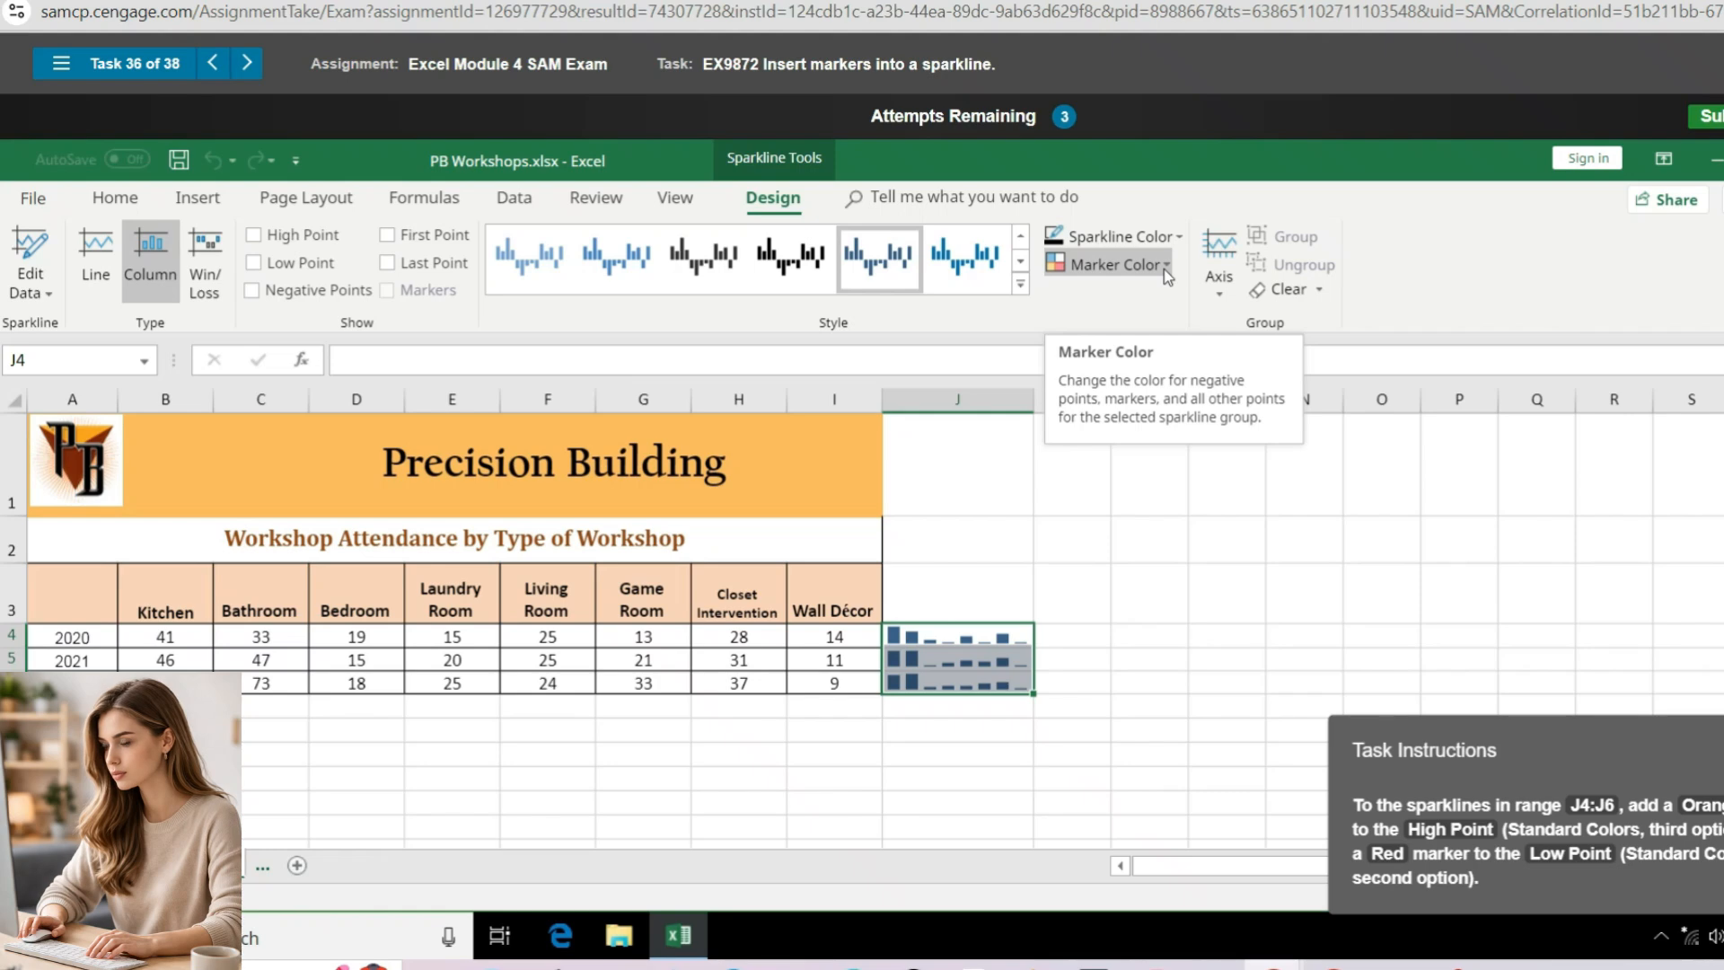
pyautogui.click(255, 235)
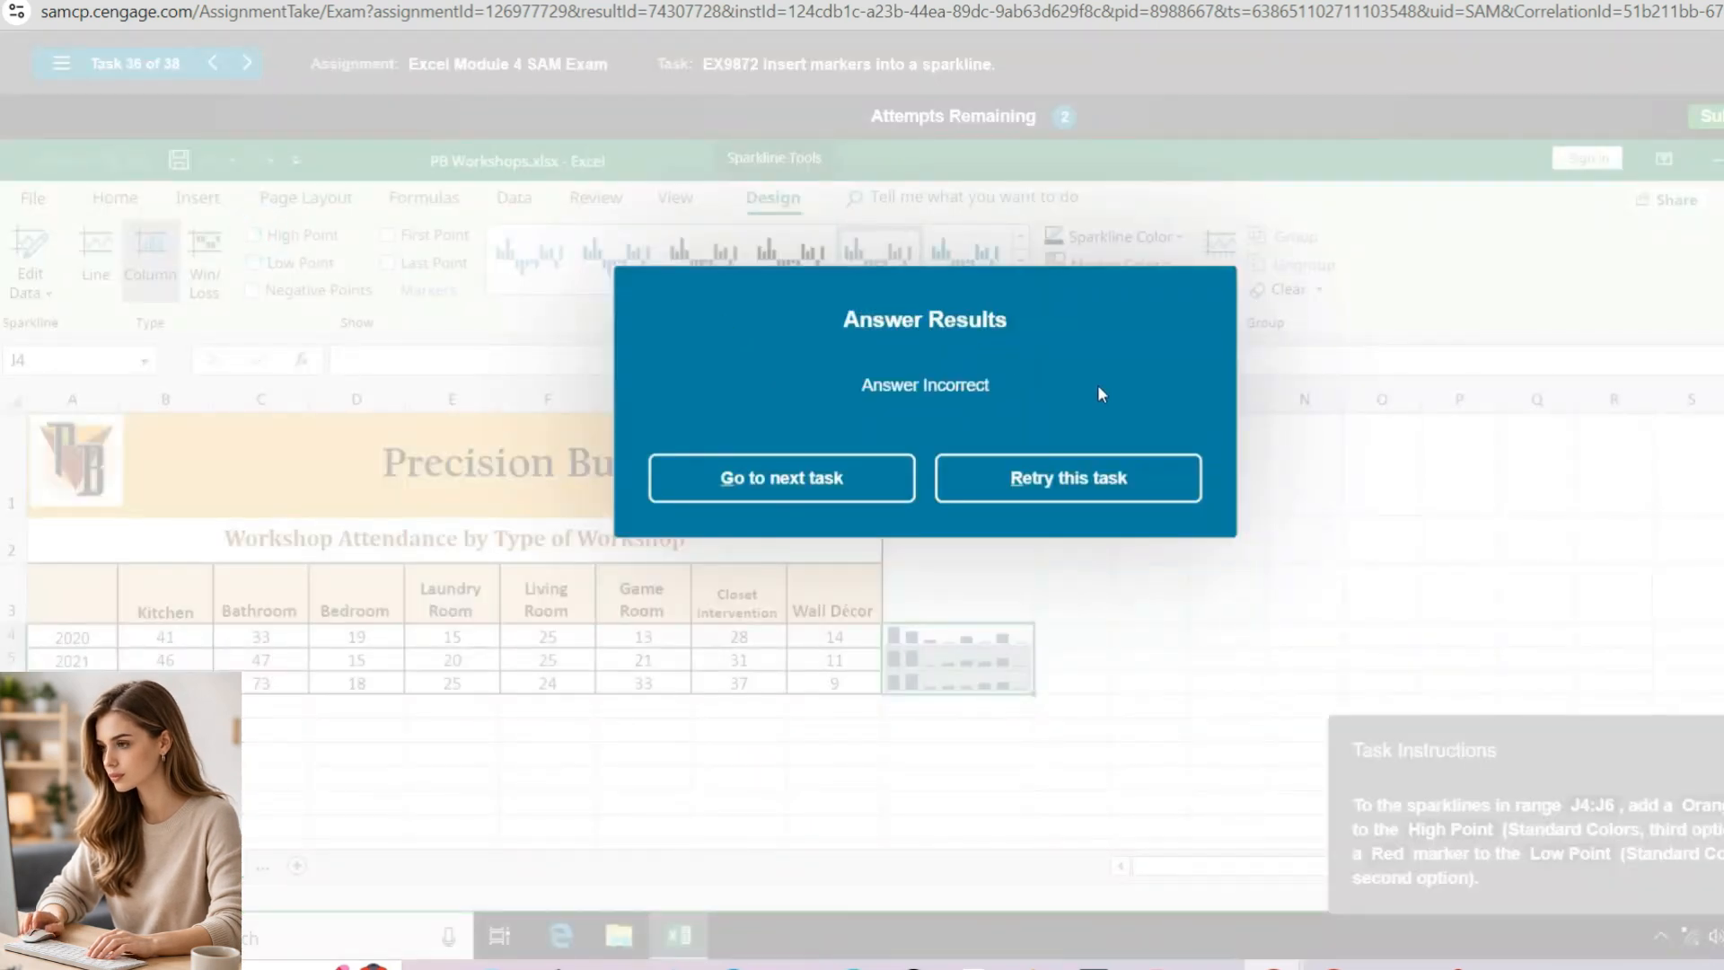
pyautogui.click(1068, 478)
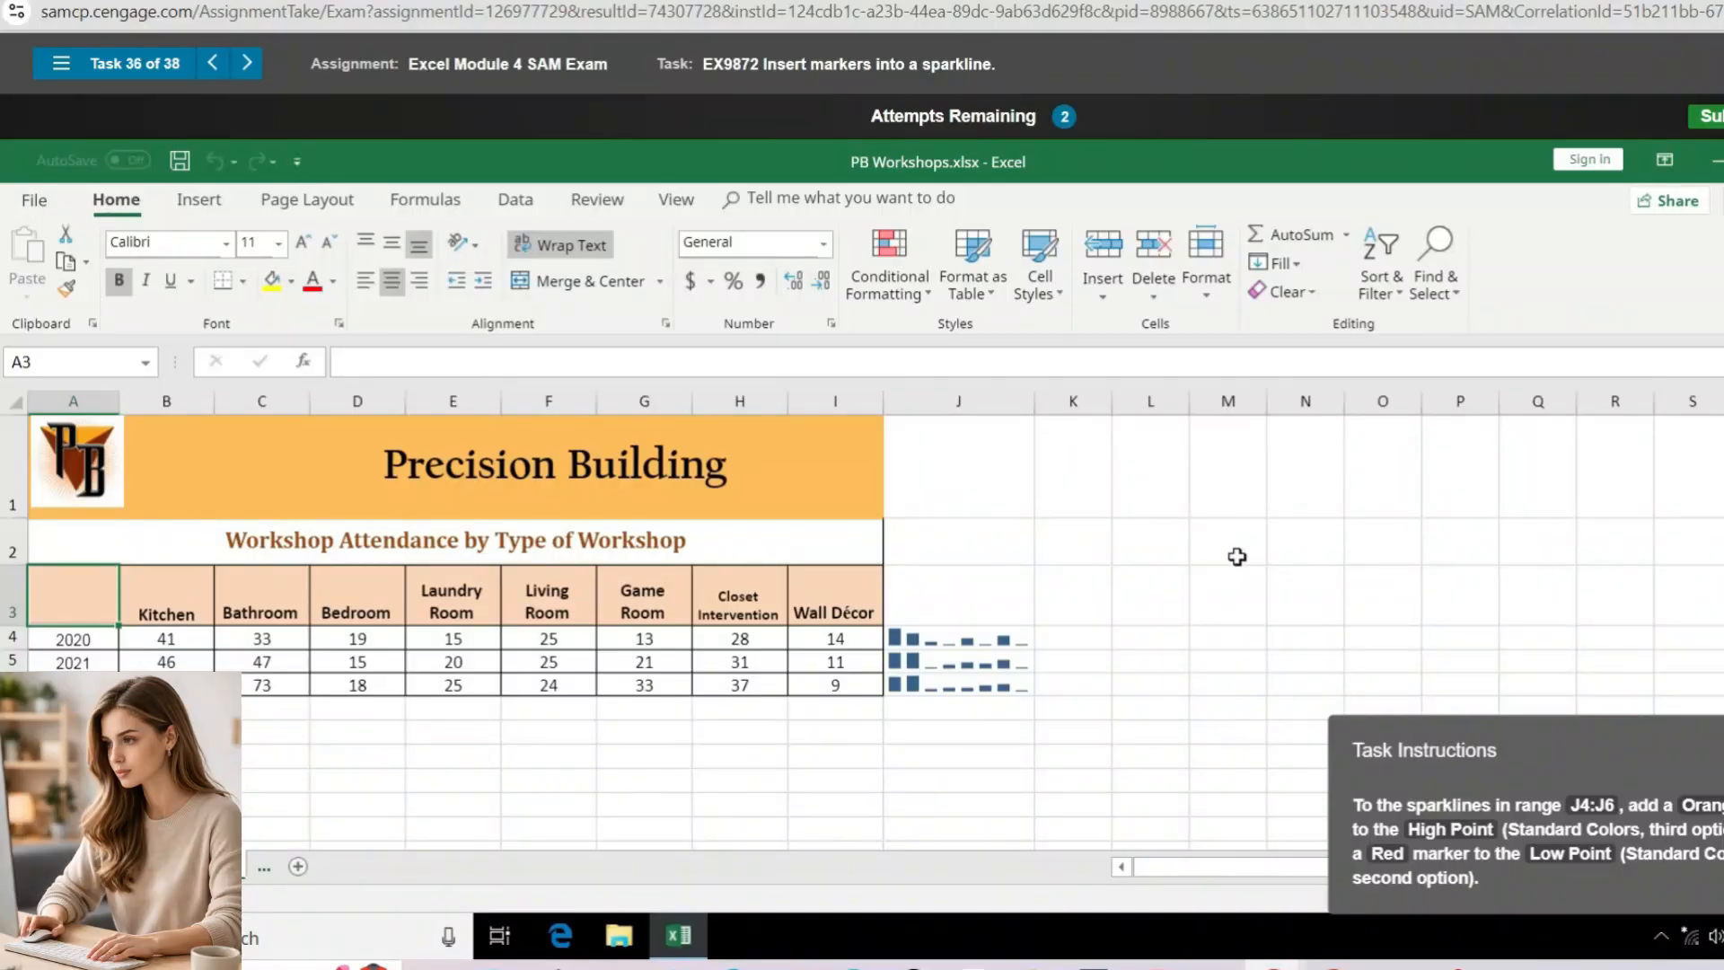
# Try to set the Low Point marker color of the sparklines in J4:J6 to standard Orange, and retry the task
pyautogui.moveTo(945, 634); pyautogui.dragTo(946, 684)
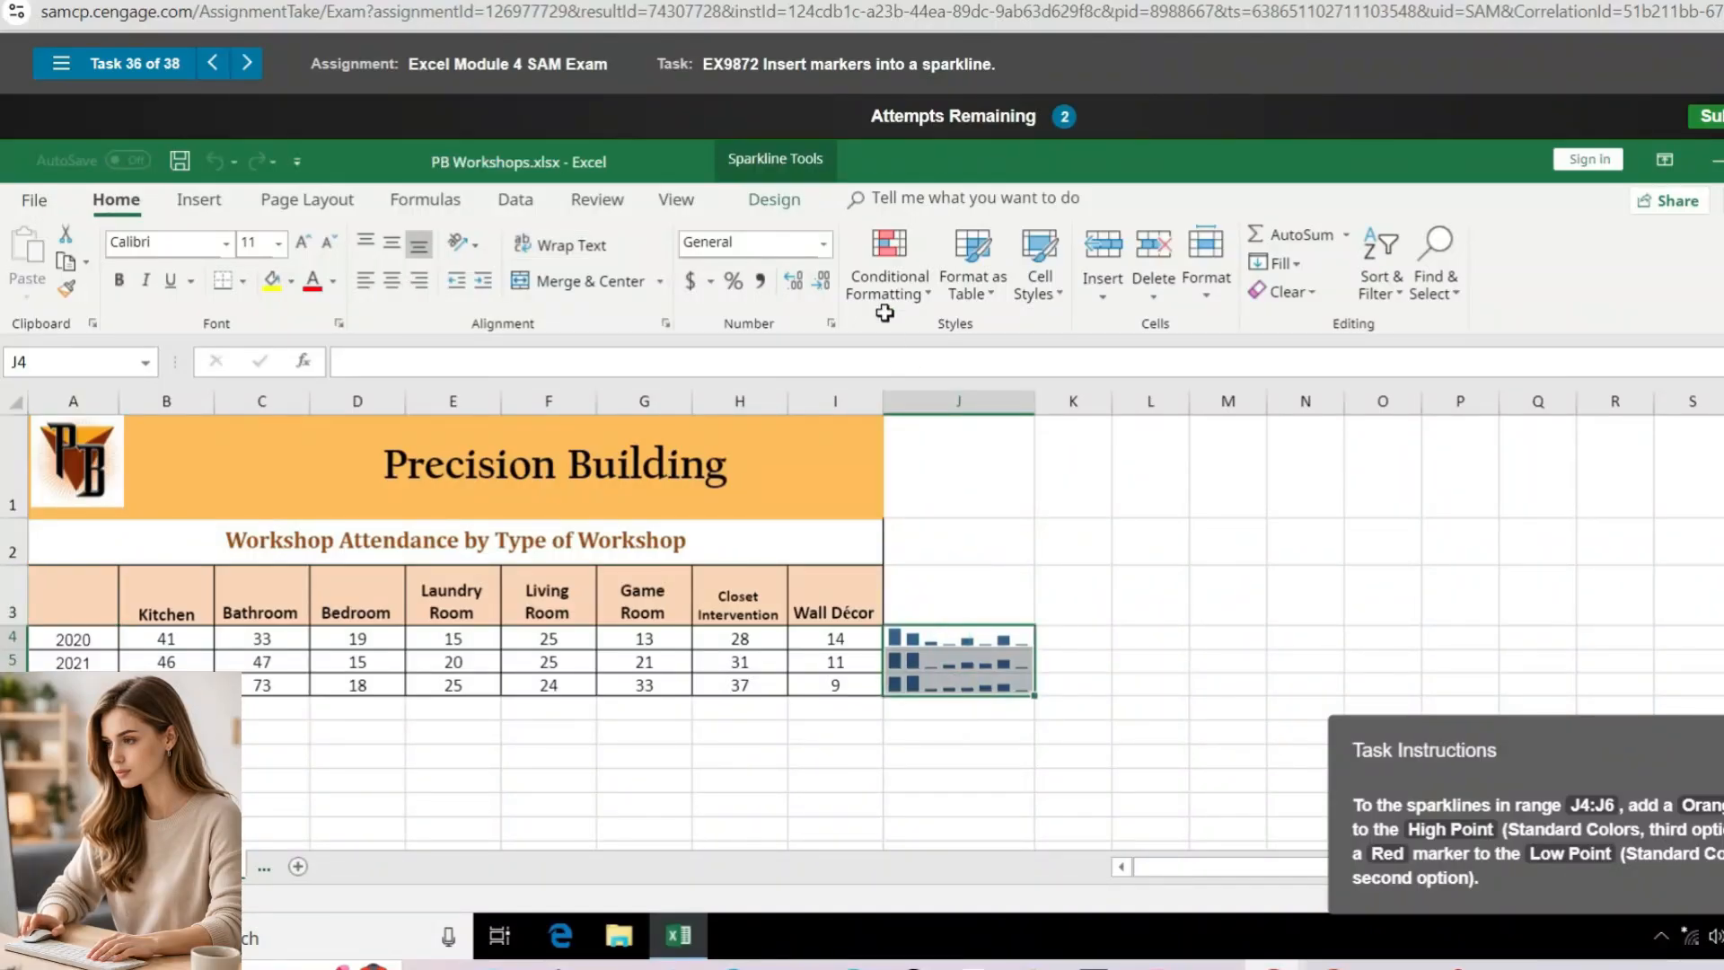
pyautogui.click(765, 194)
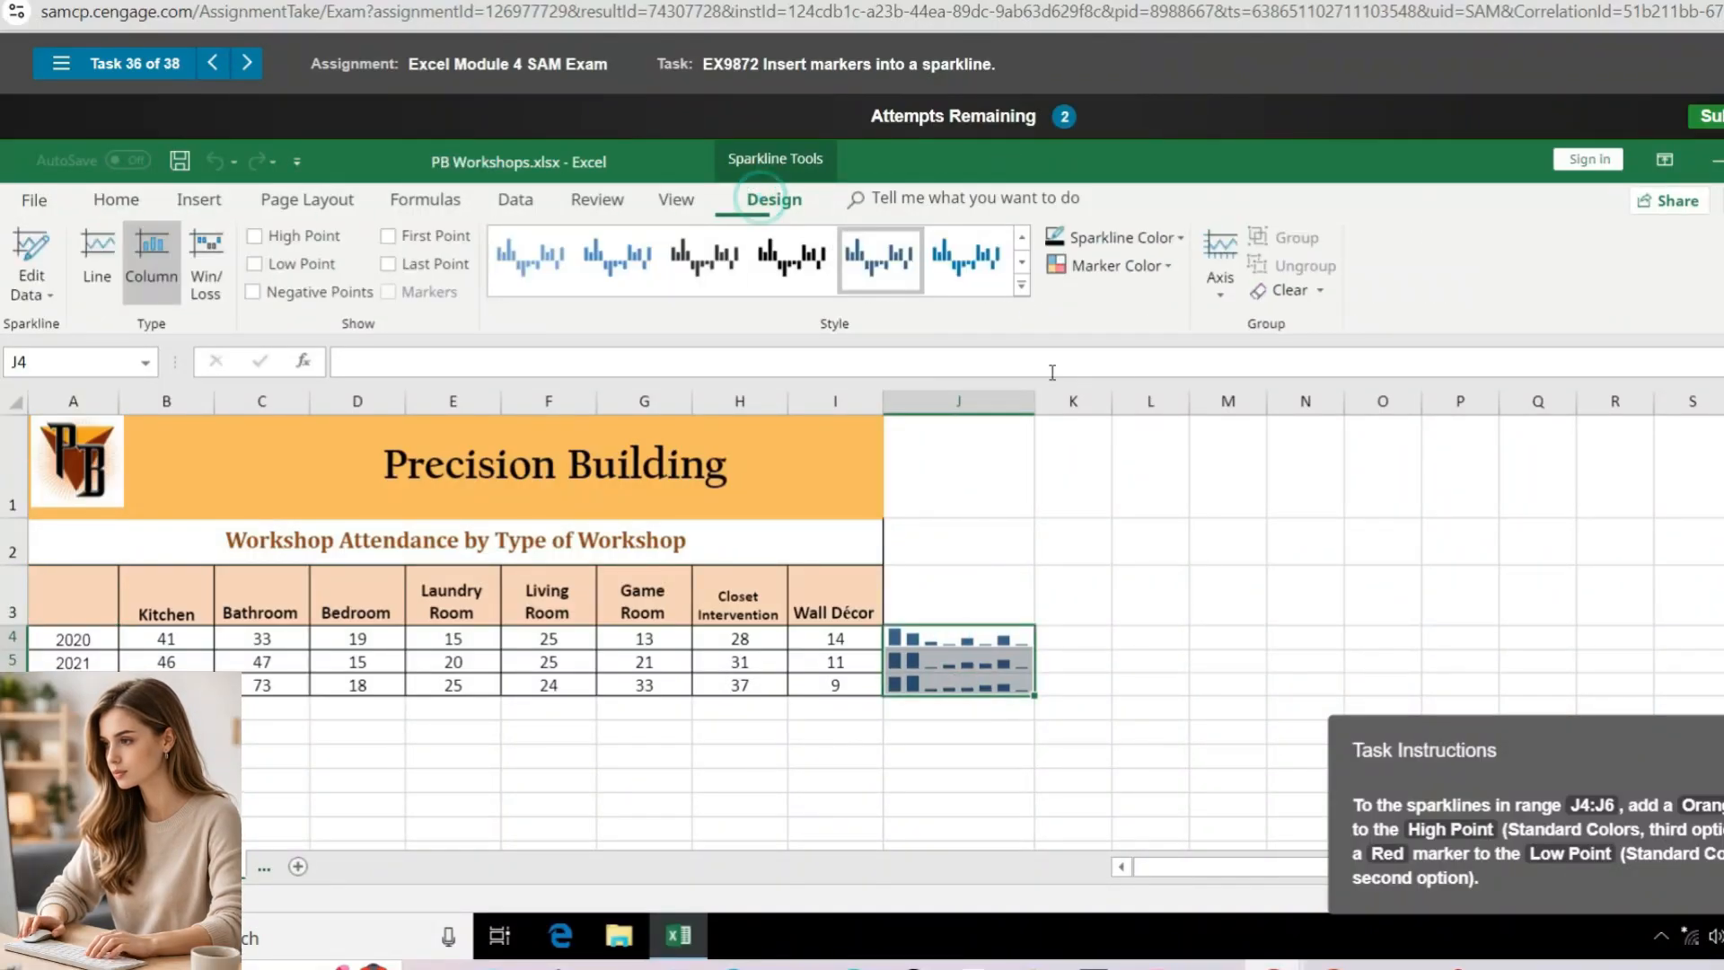
pyautogui.click(1167, 267)
pyautogui.moveTo(1203, 324)
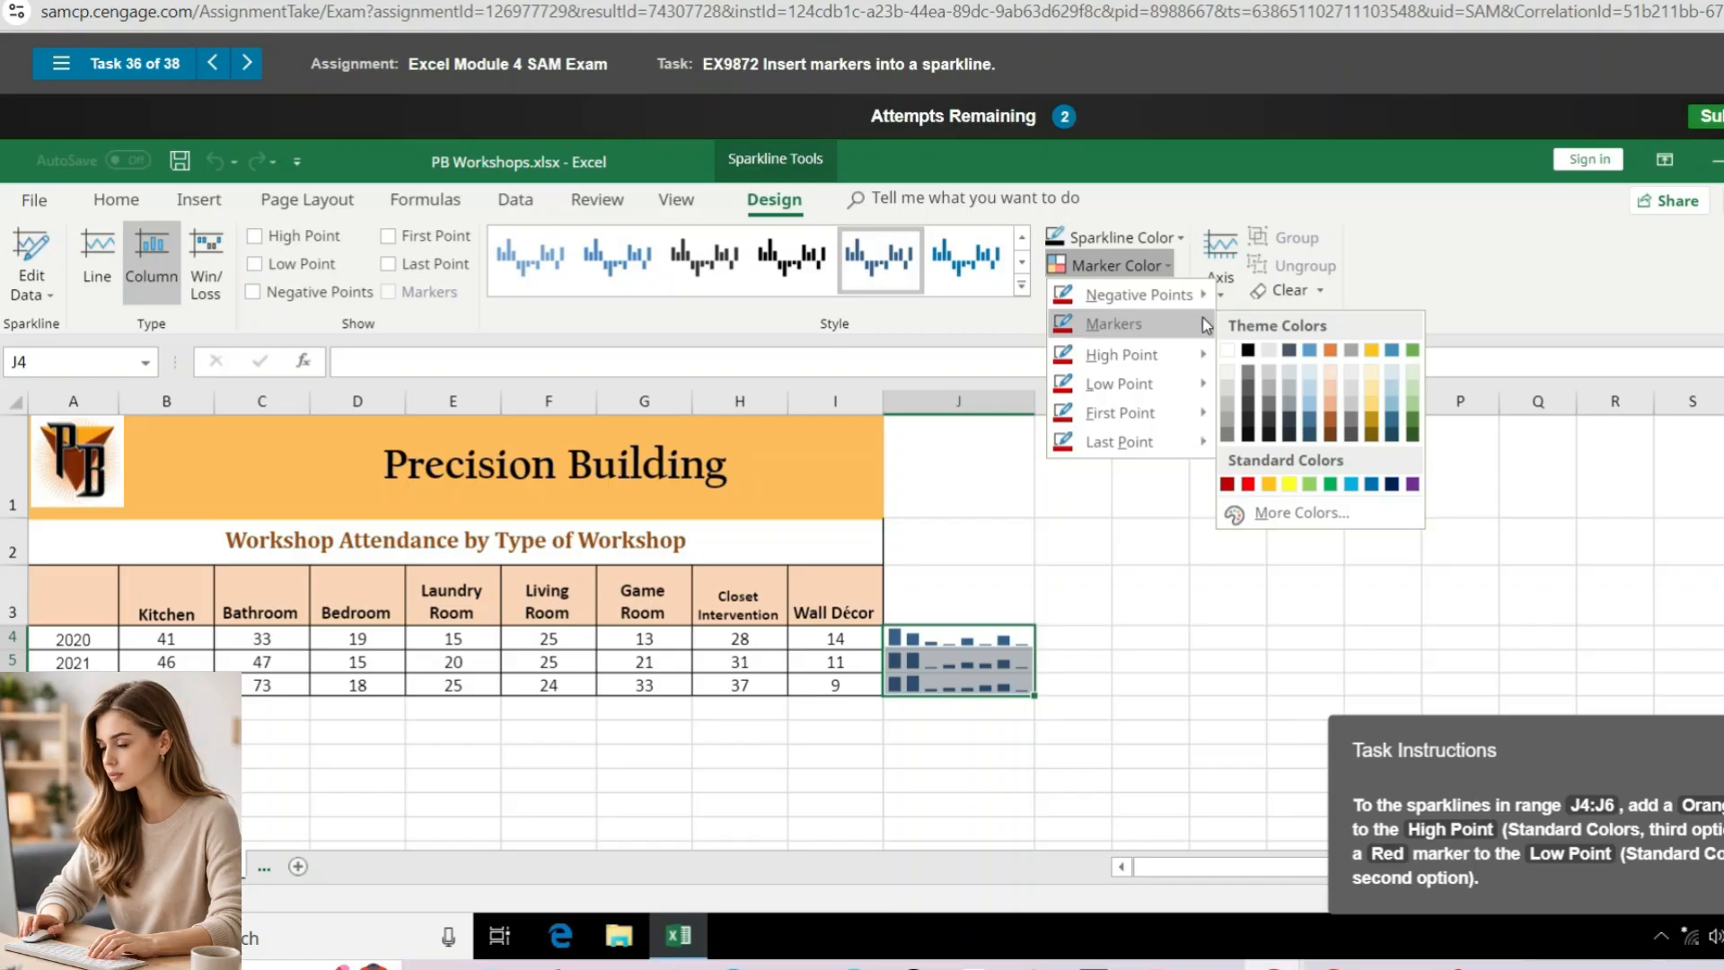
pyautogui.moveTo(1204, 361)
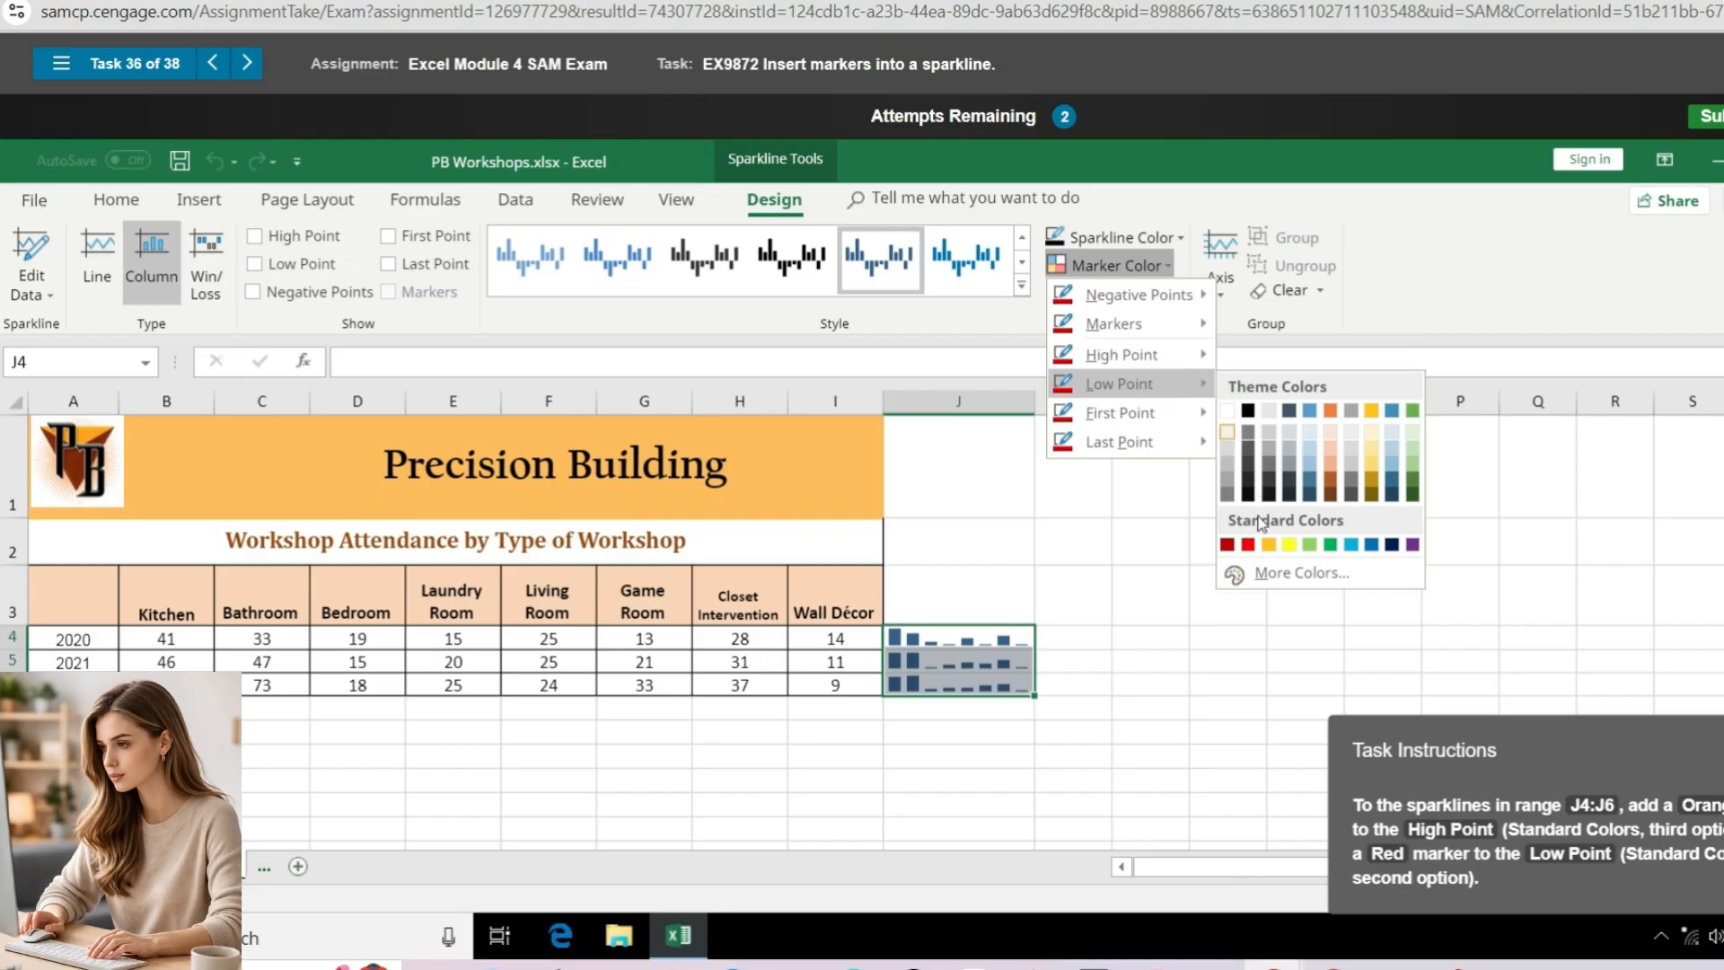
pyautogui.click(1267, 544)
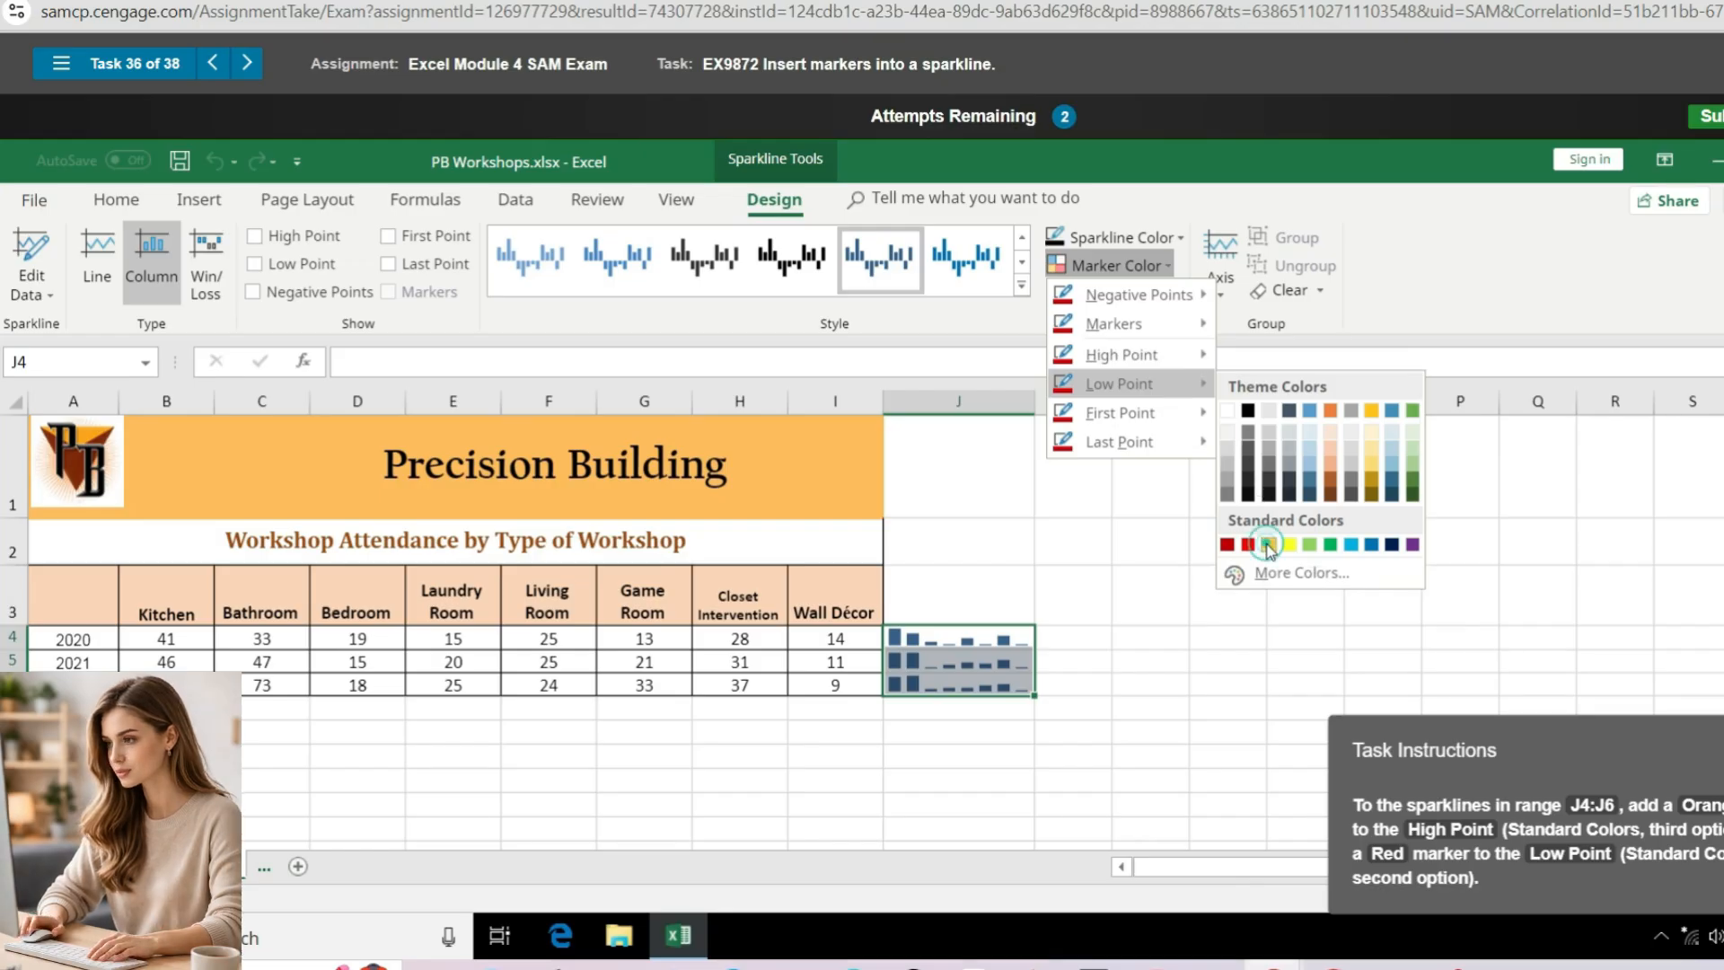
pyautogui.click(1111, 476)
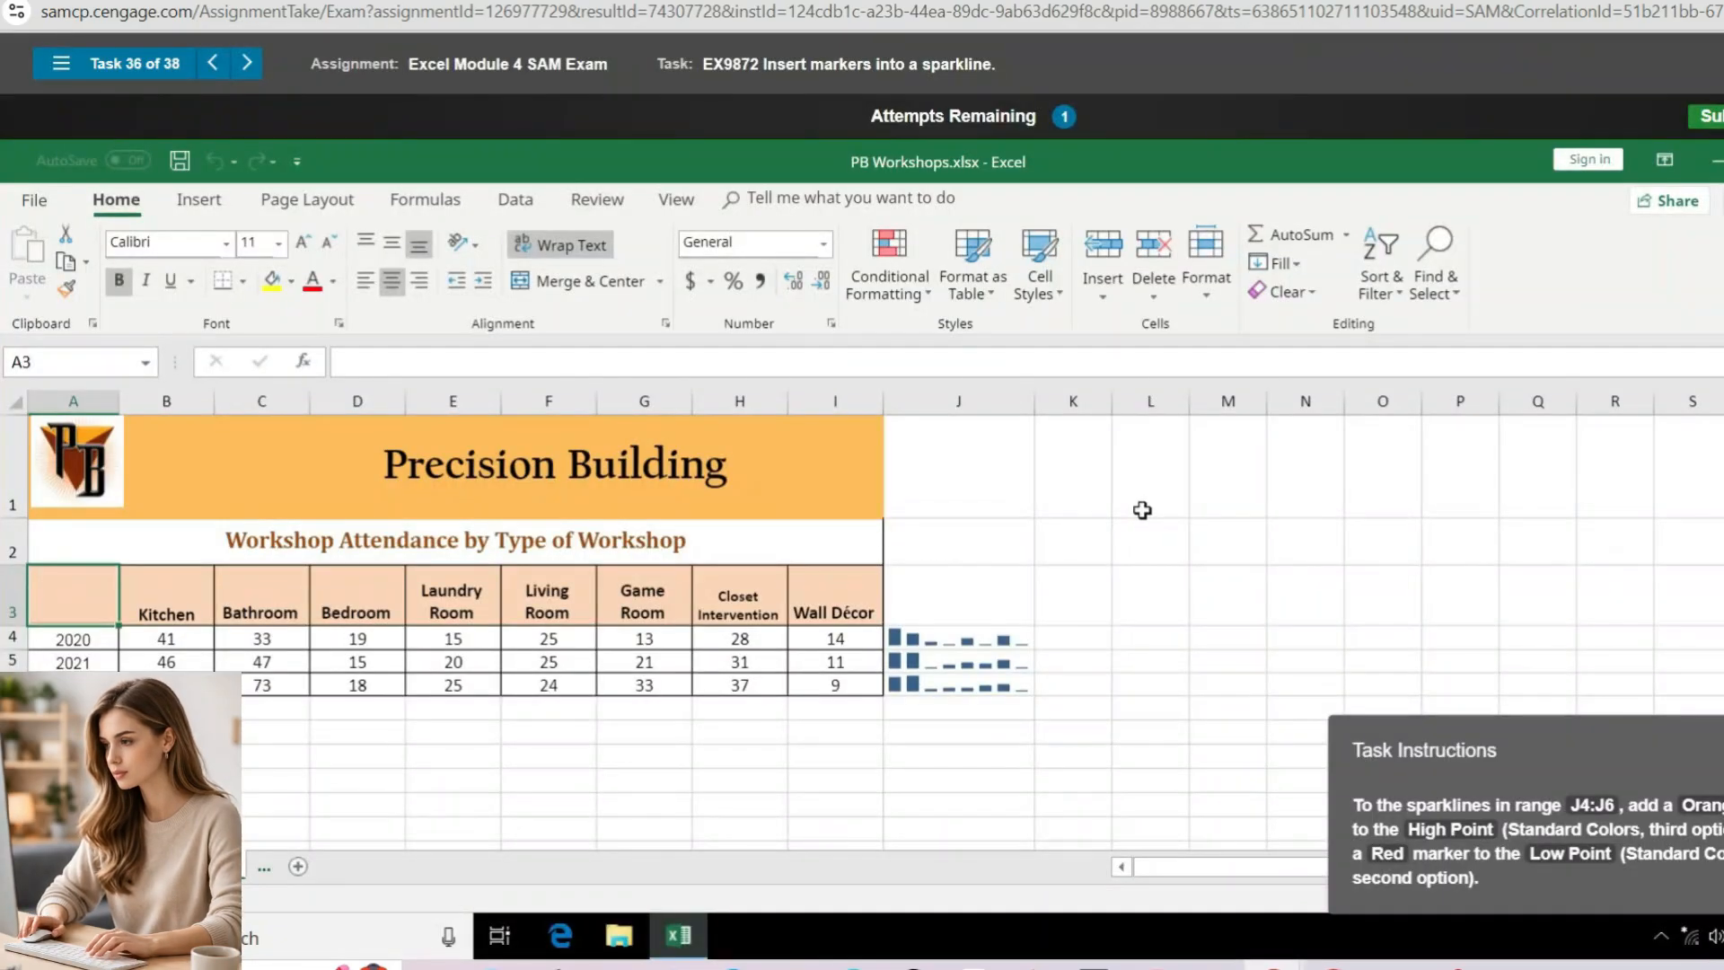
# Set the Markers color of the sparklines in the range J4:J6 to Orange from the Standard Colors
pyautogui.moveTo(965, 633); pyautogui.dragTo(961, 687)
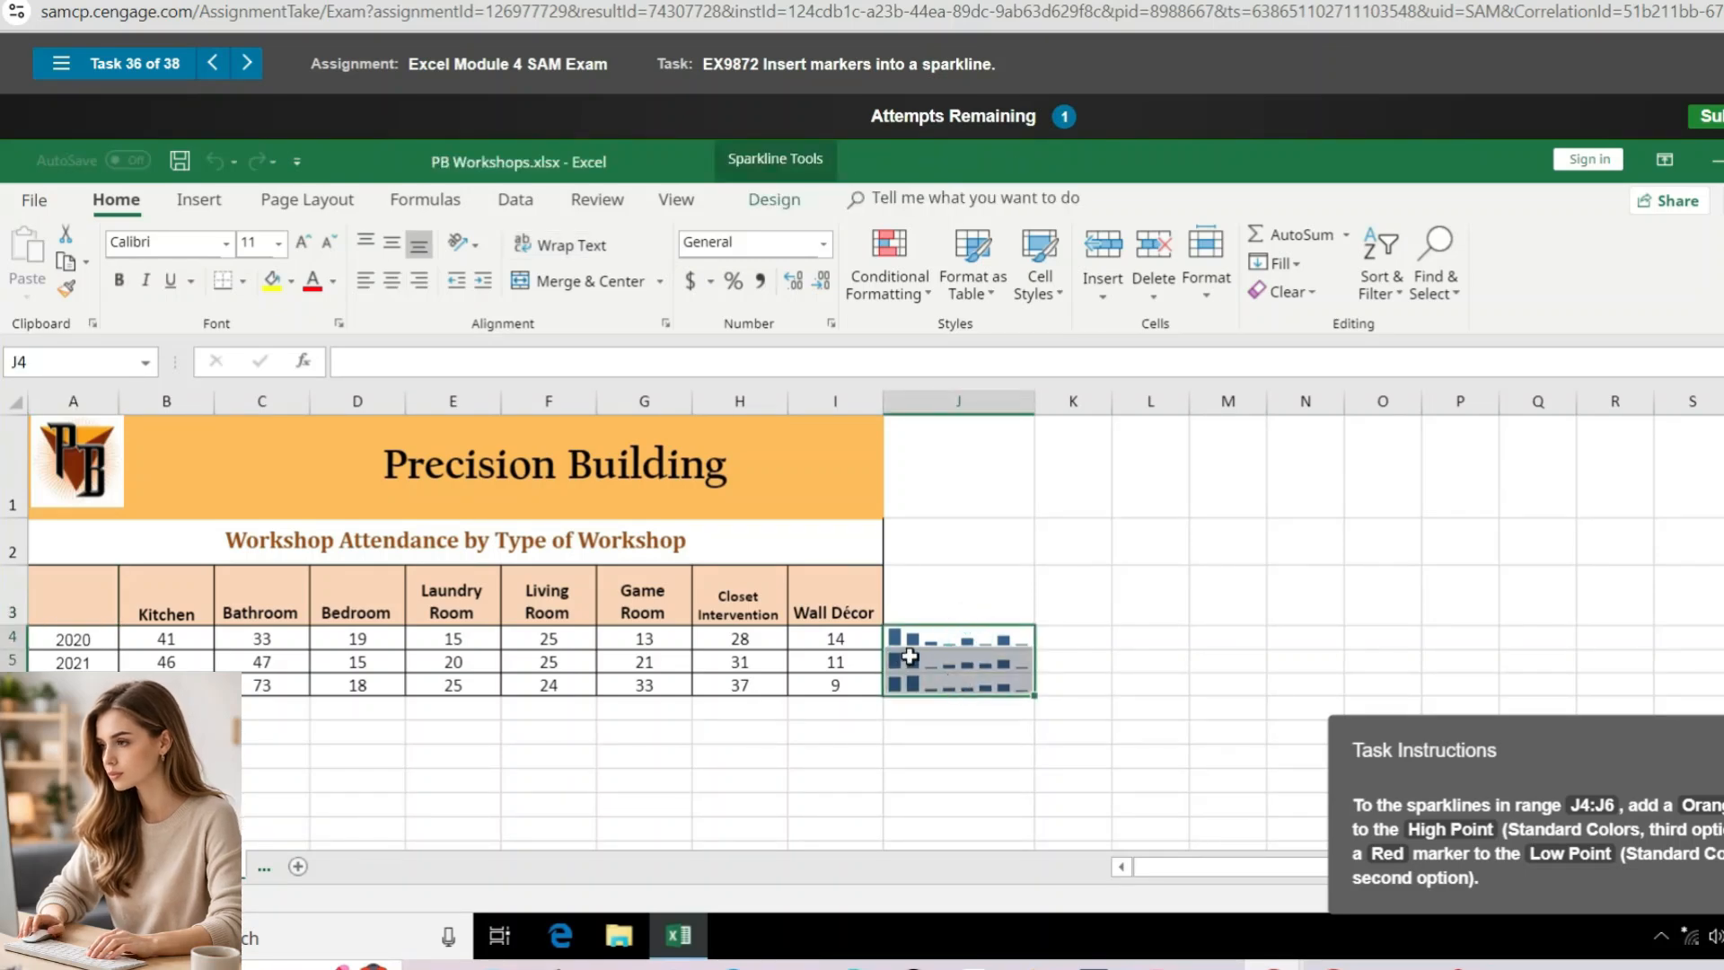
pyautogui.click(774, 200)
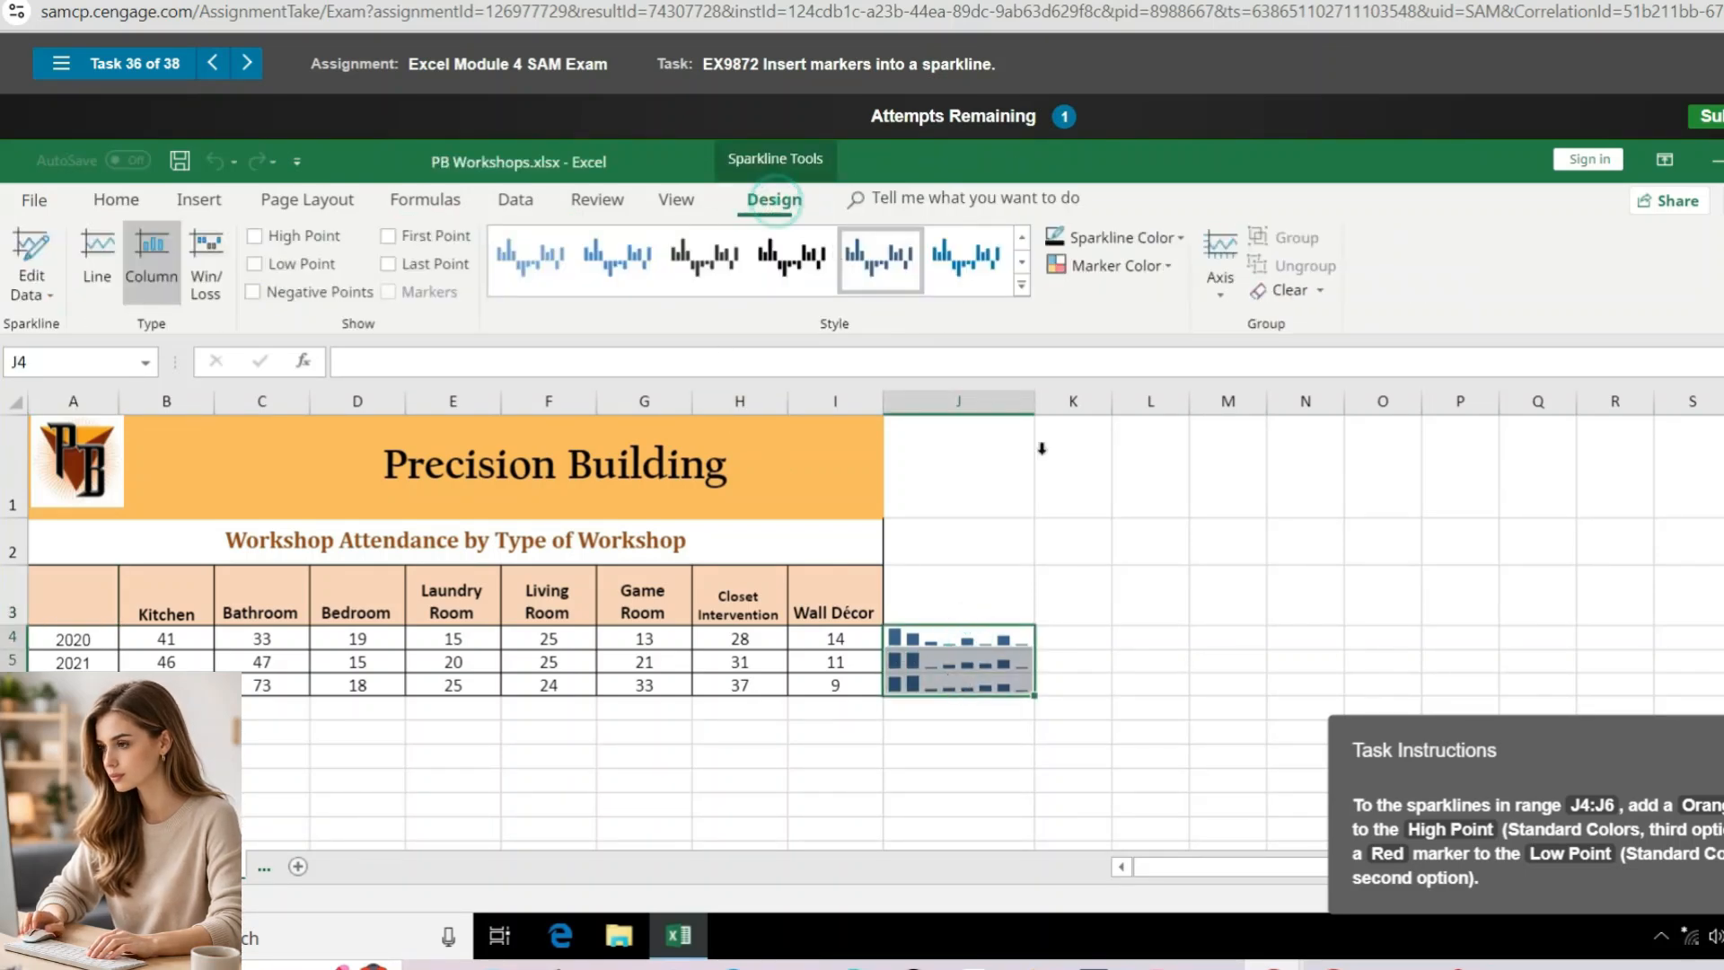
pyautogui.click(1167, 266)
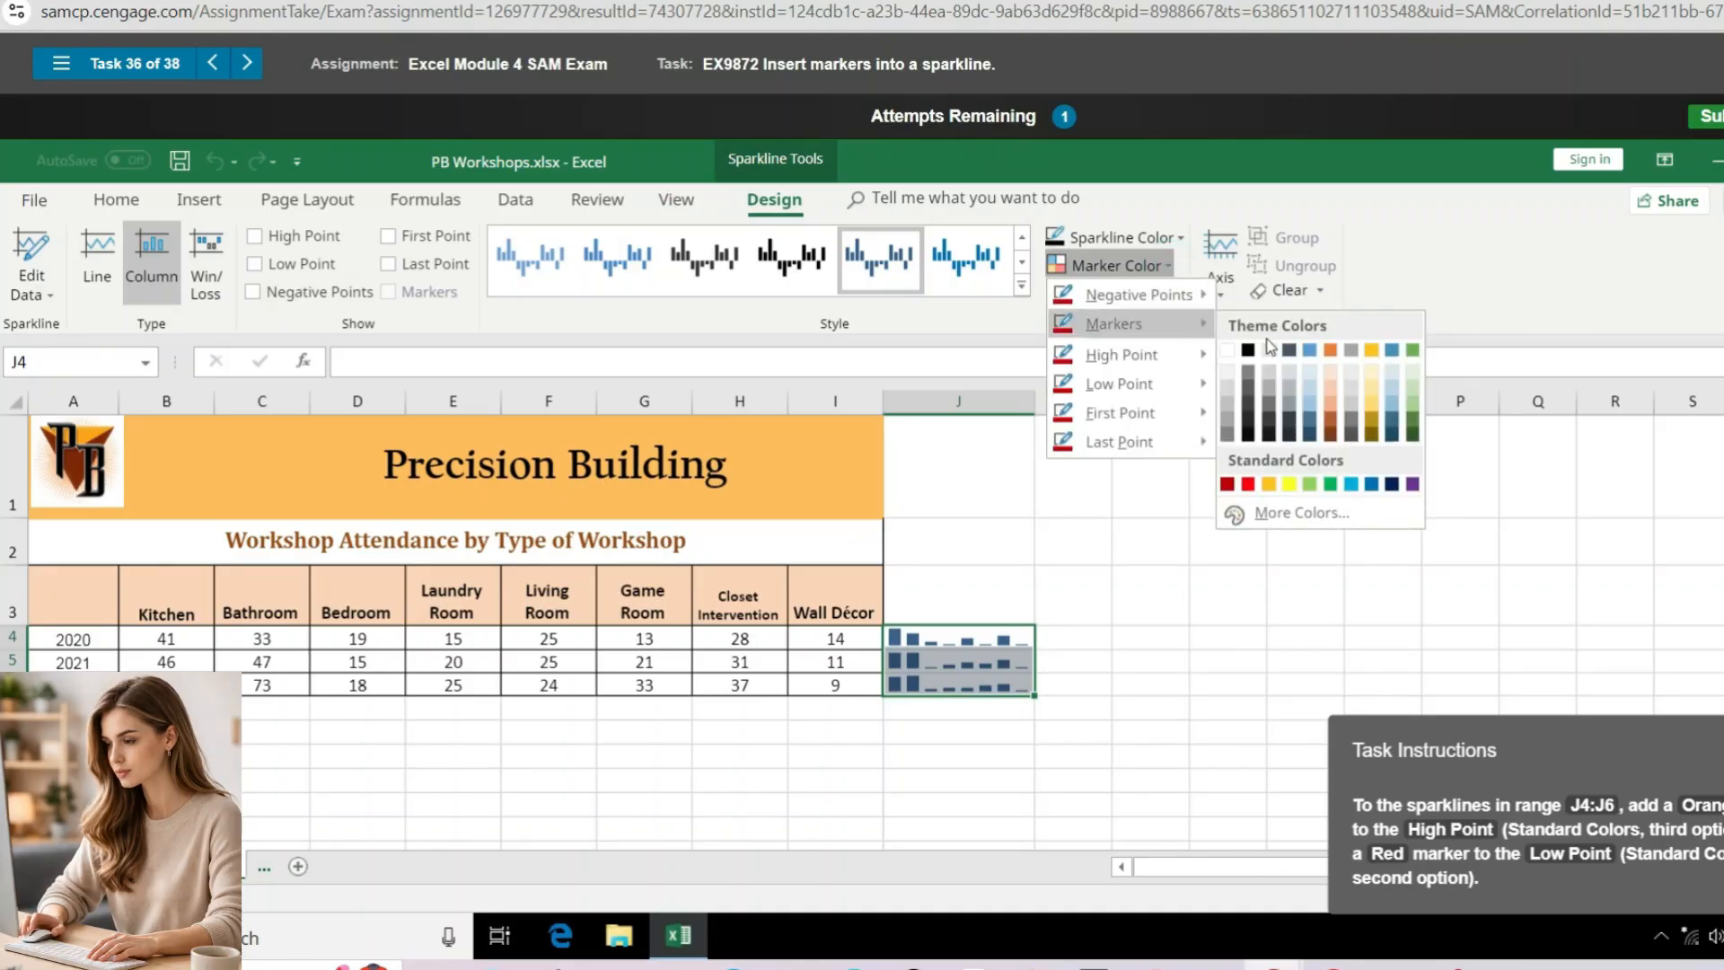
pyautogui.click(1267, 483)
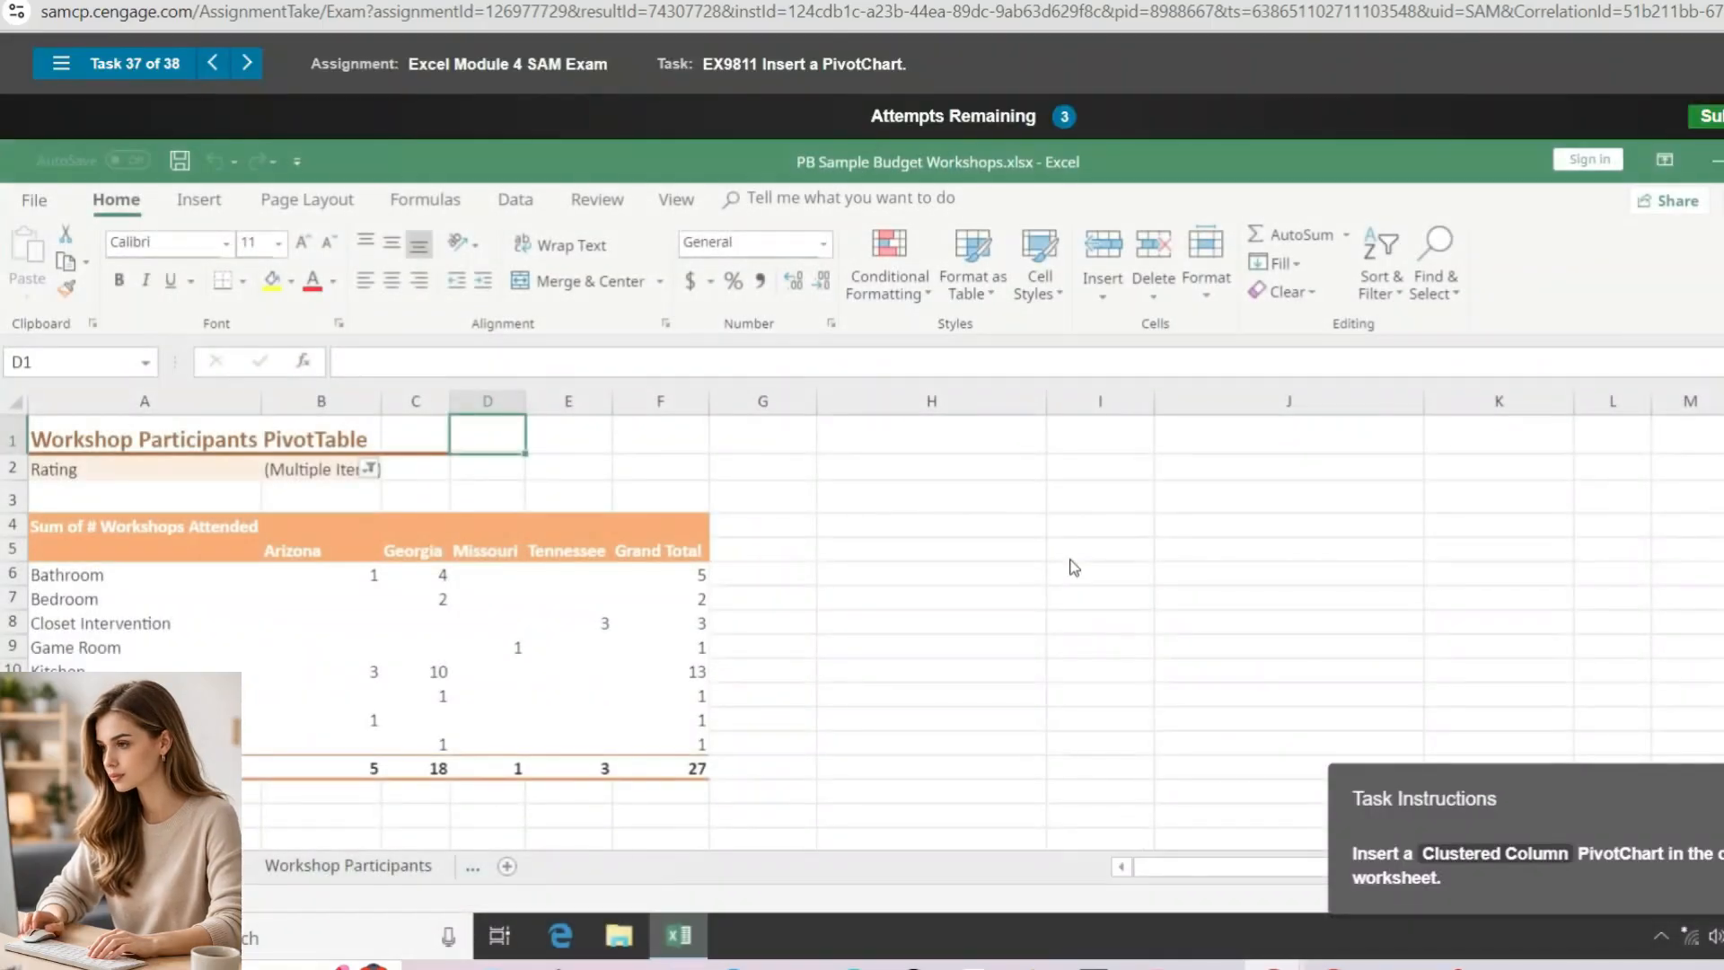
# Insert a Clustered Column PivotChart based on the Workshop Participants PivotTable
pyautogui.click(599, 579)
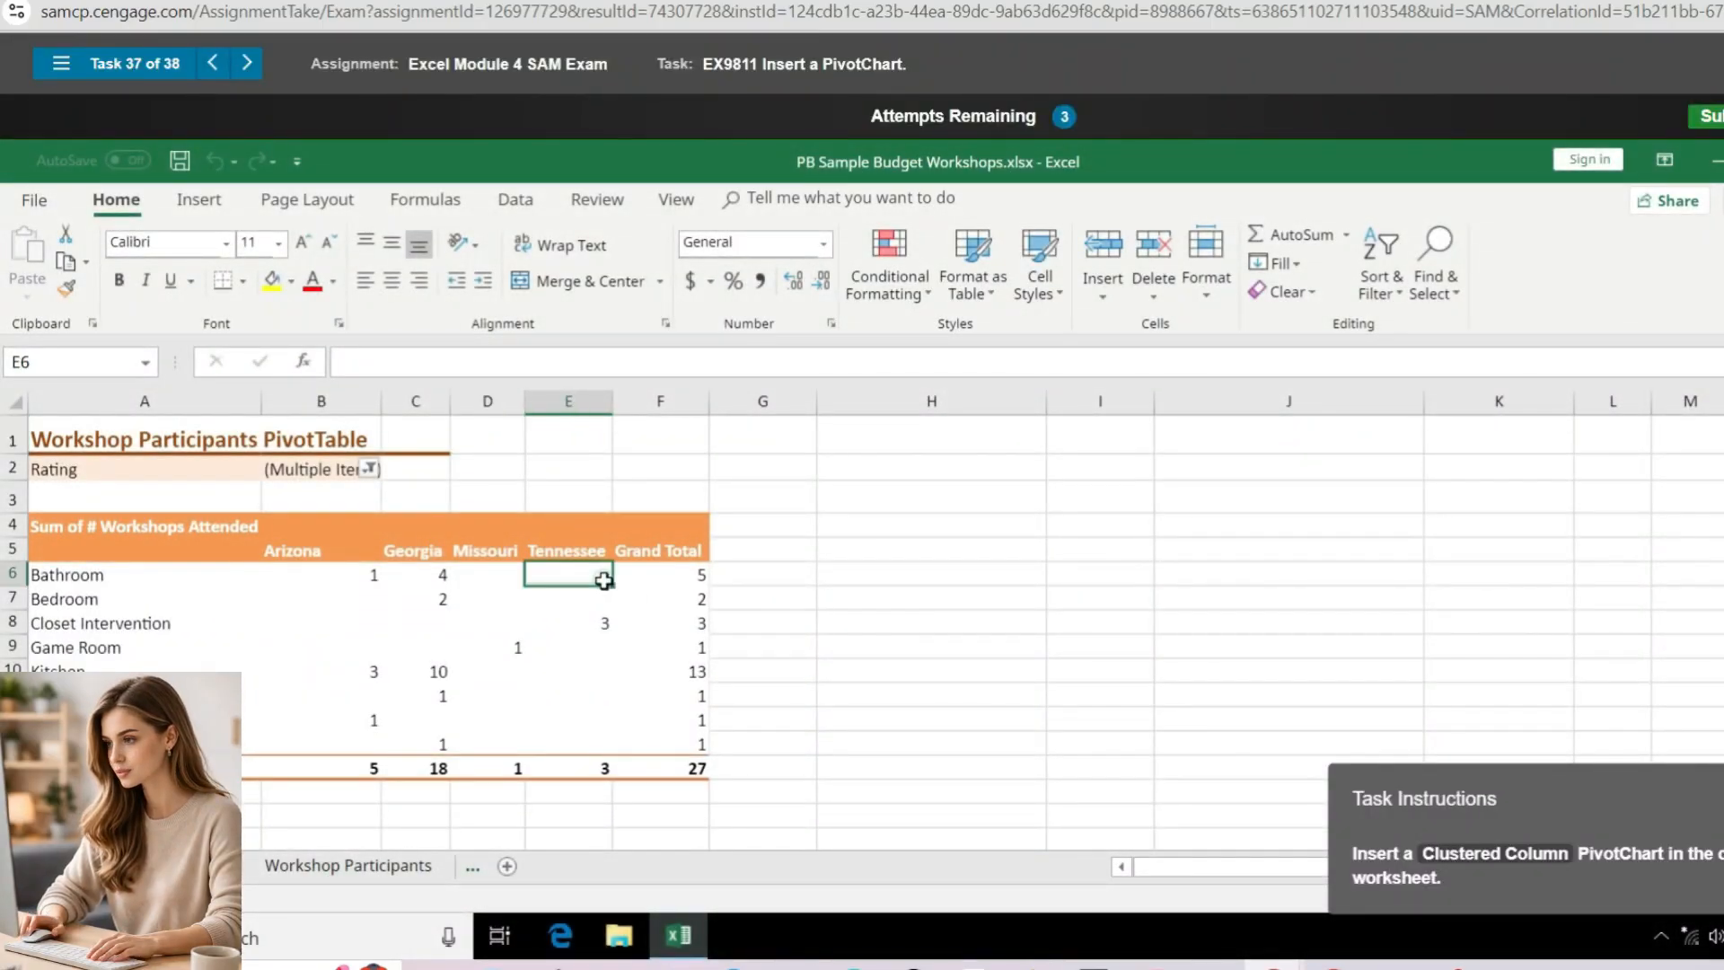
pyautogui.click(761, 200)
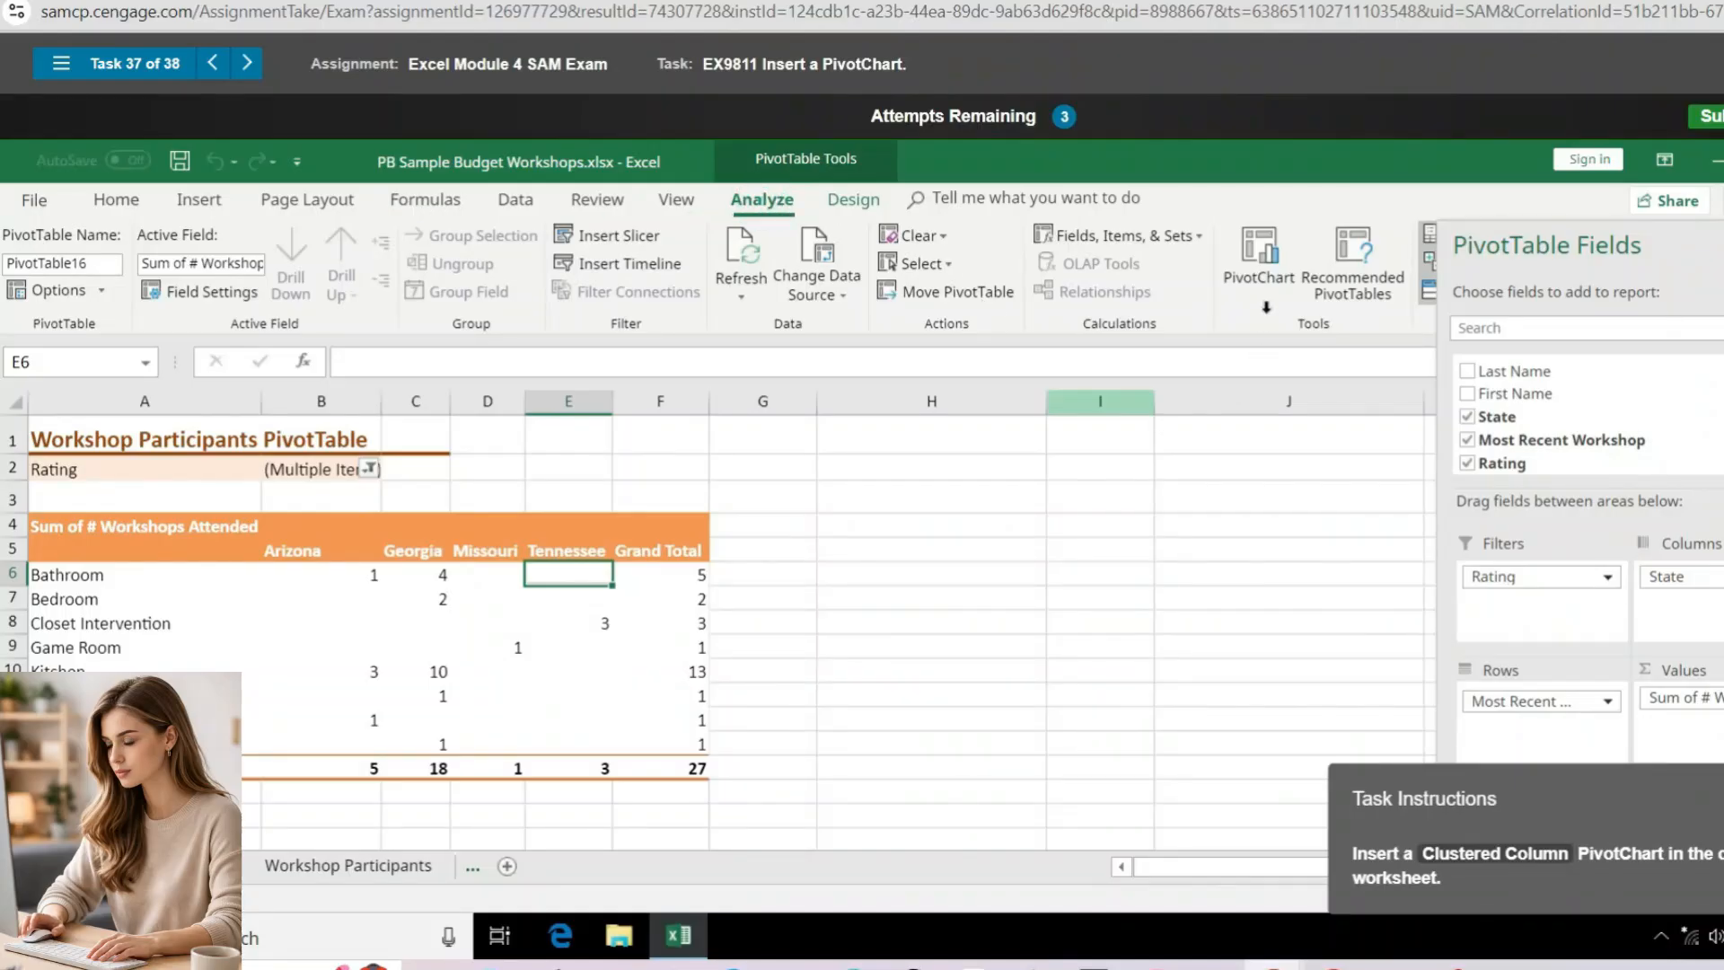
pyautogui.click(1258, 264)
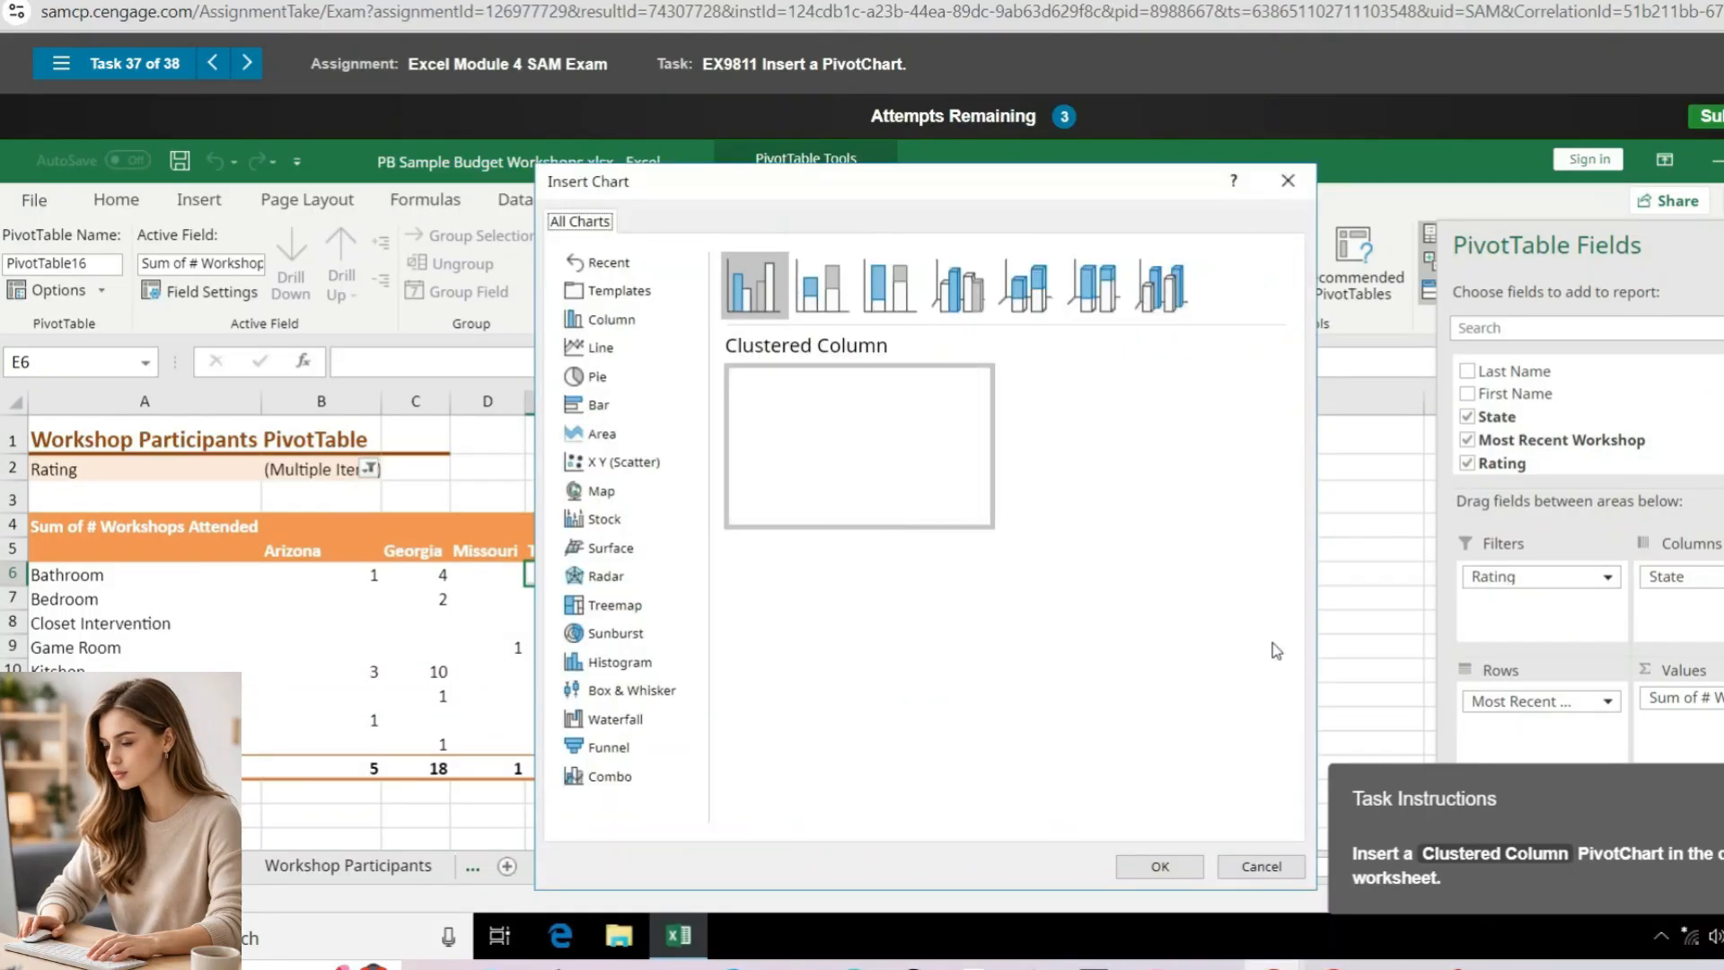
pyautogui.click(1179, 874)
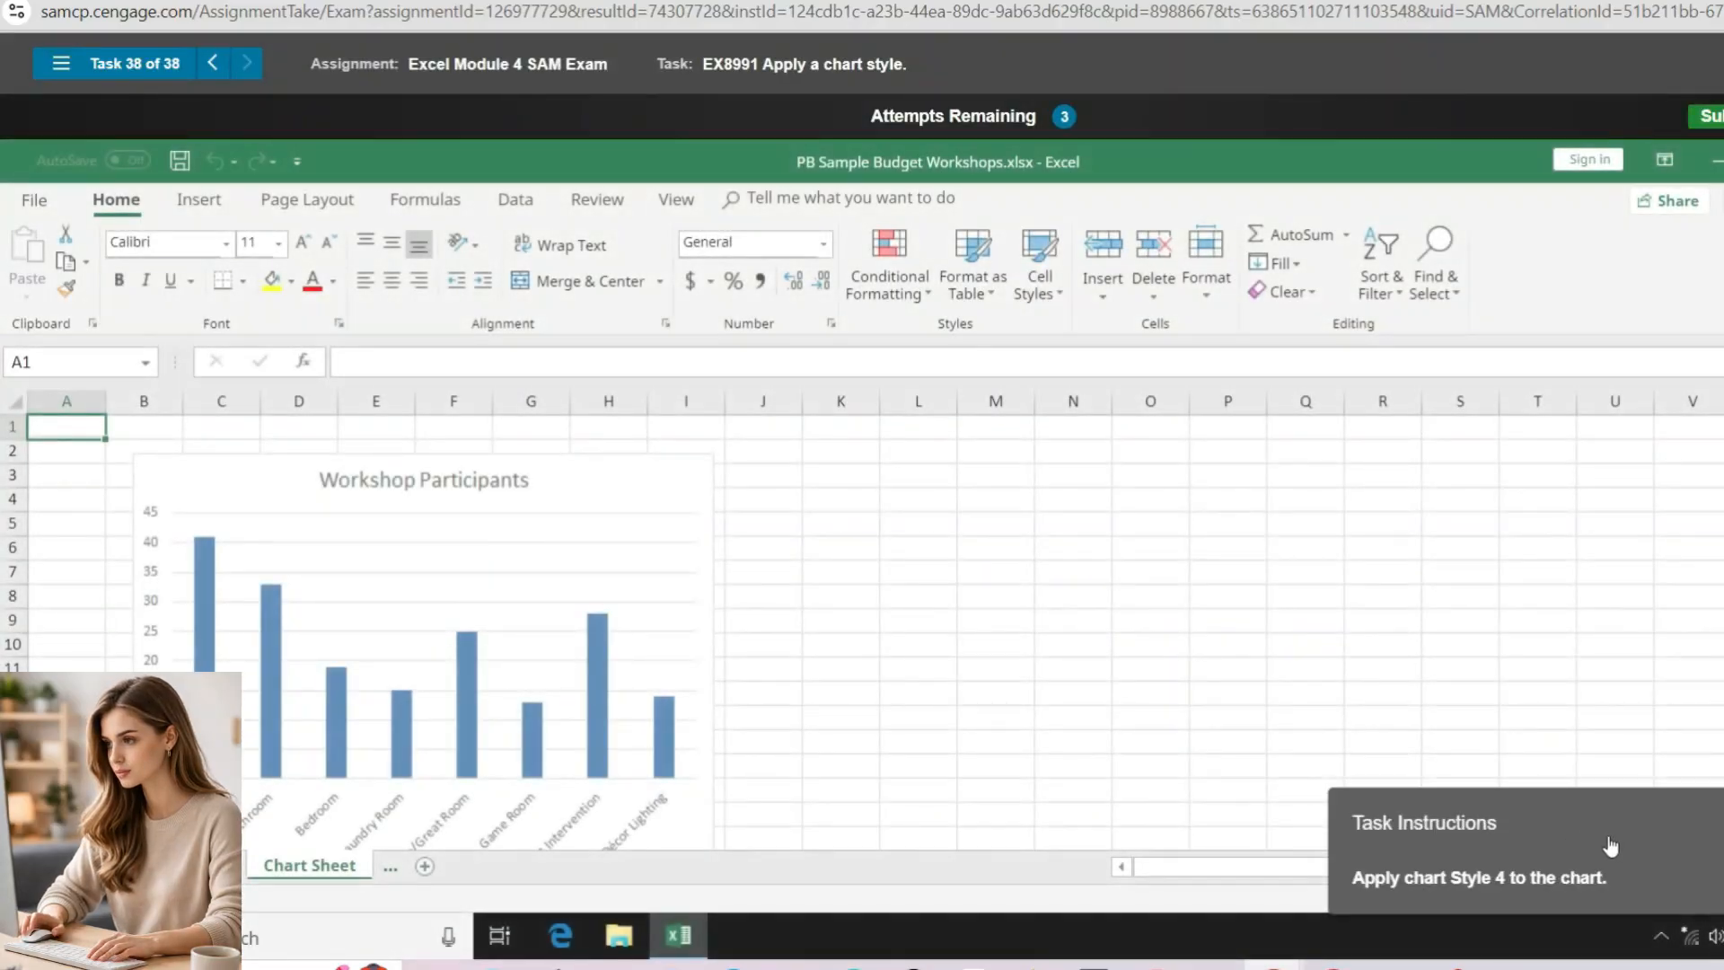
# Apply chart Style 4 to the Workshop Participants column chart
pyautogui.click(631, 471)
pyautogui.click(757, 202)
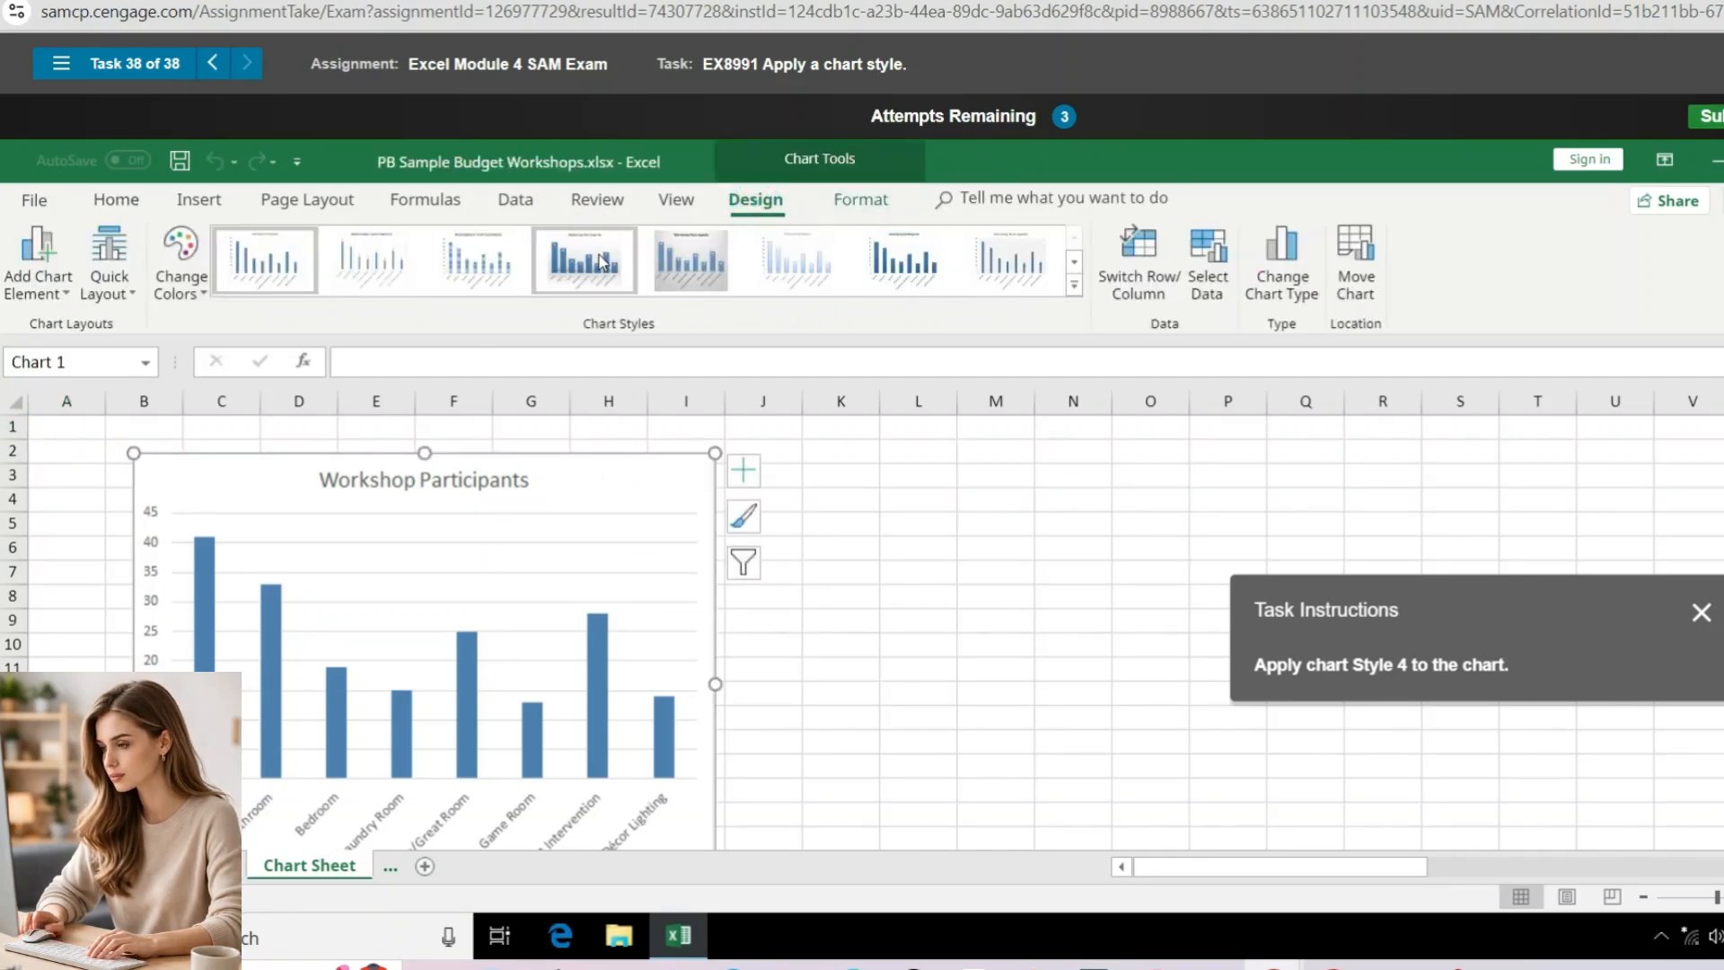
pyautogui.click(600, 260)
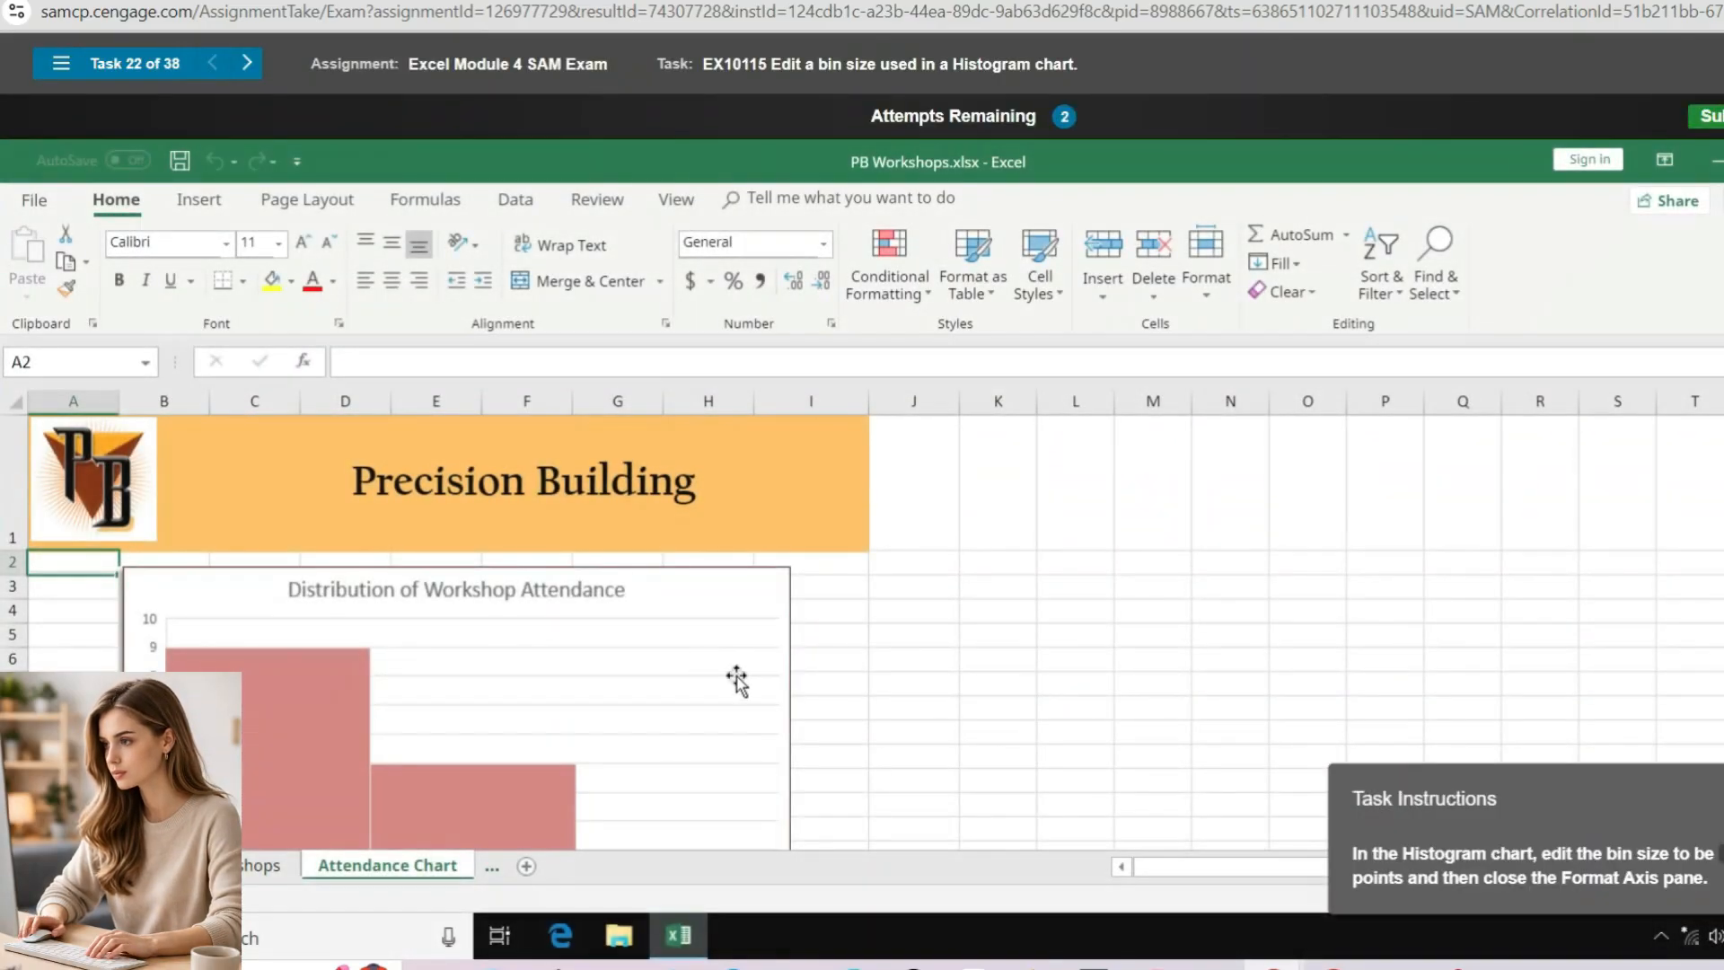
pyautogui.click(716, 577)
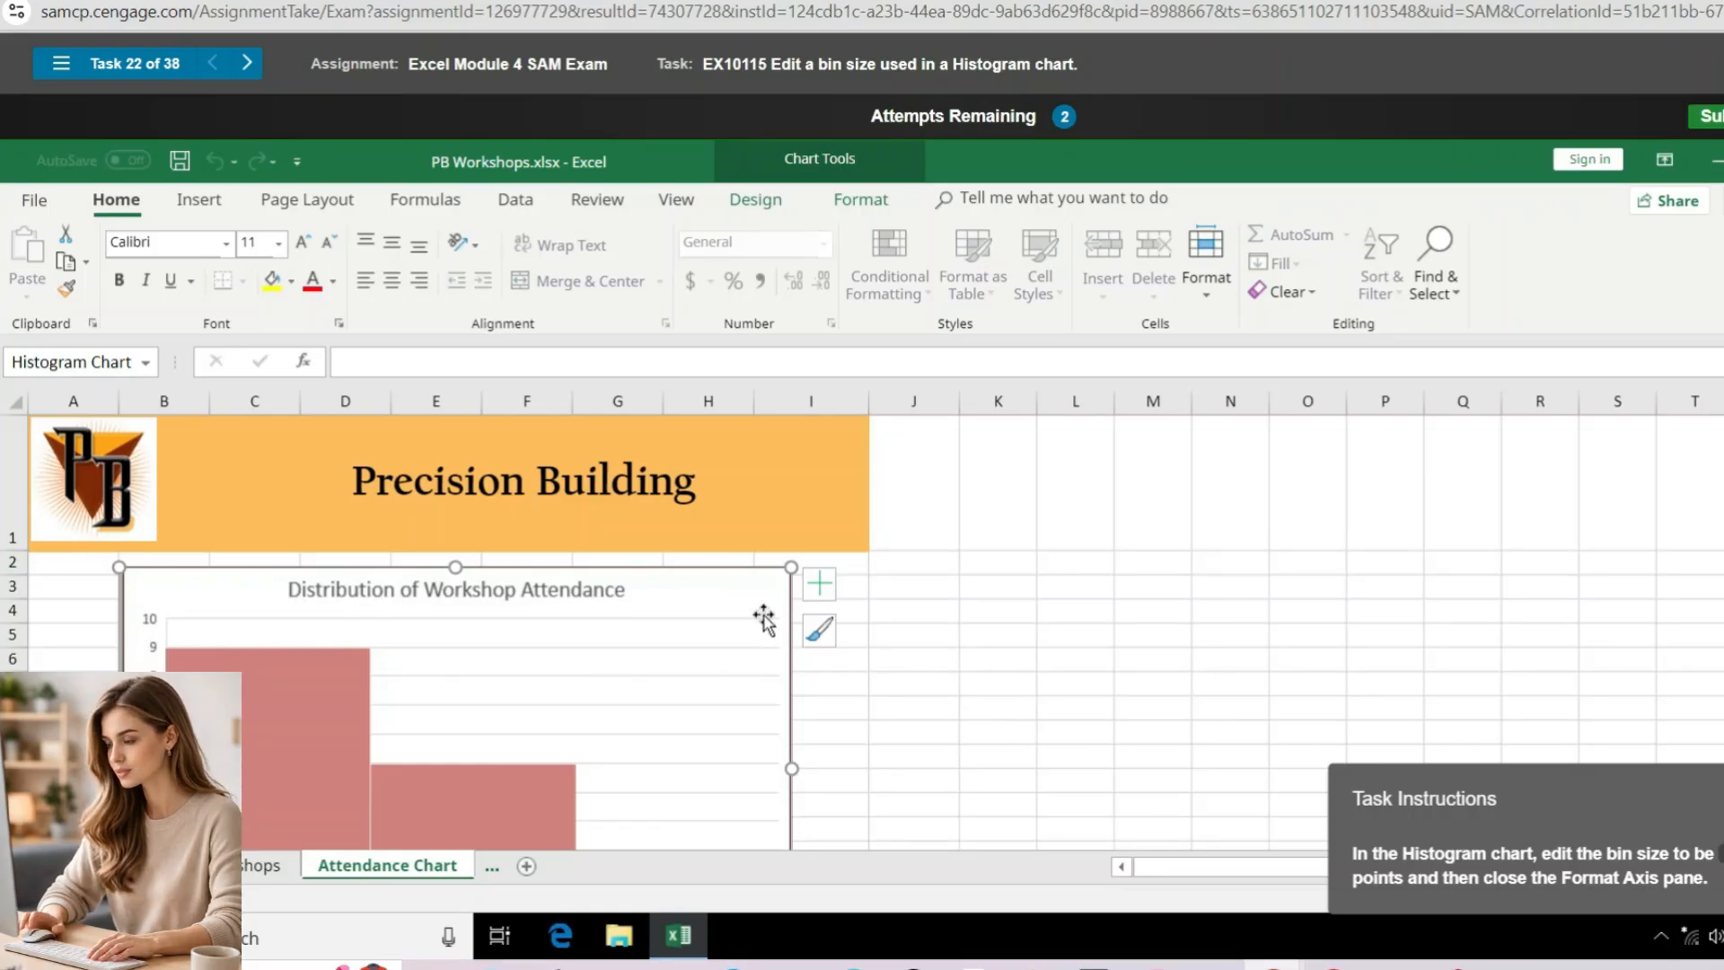
pyautogui.rightClick(745, 591)
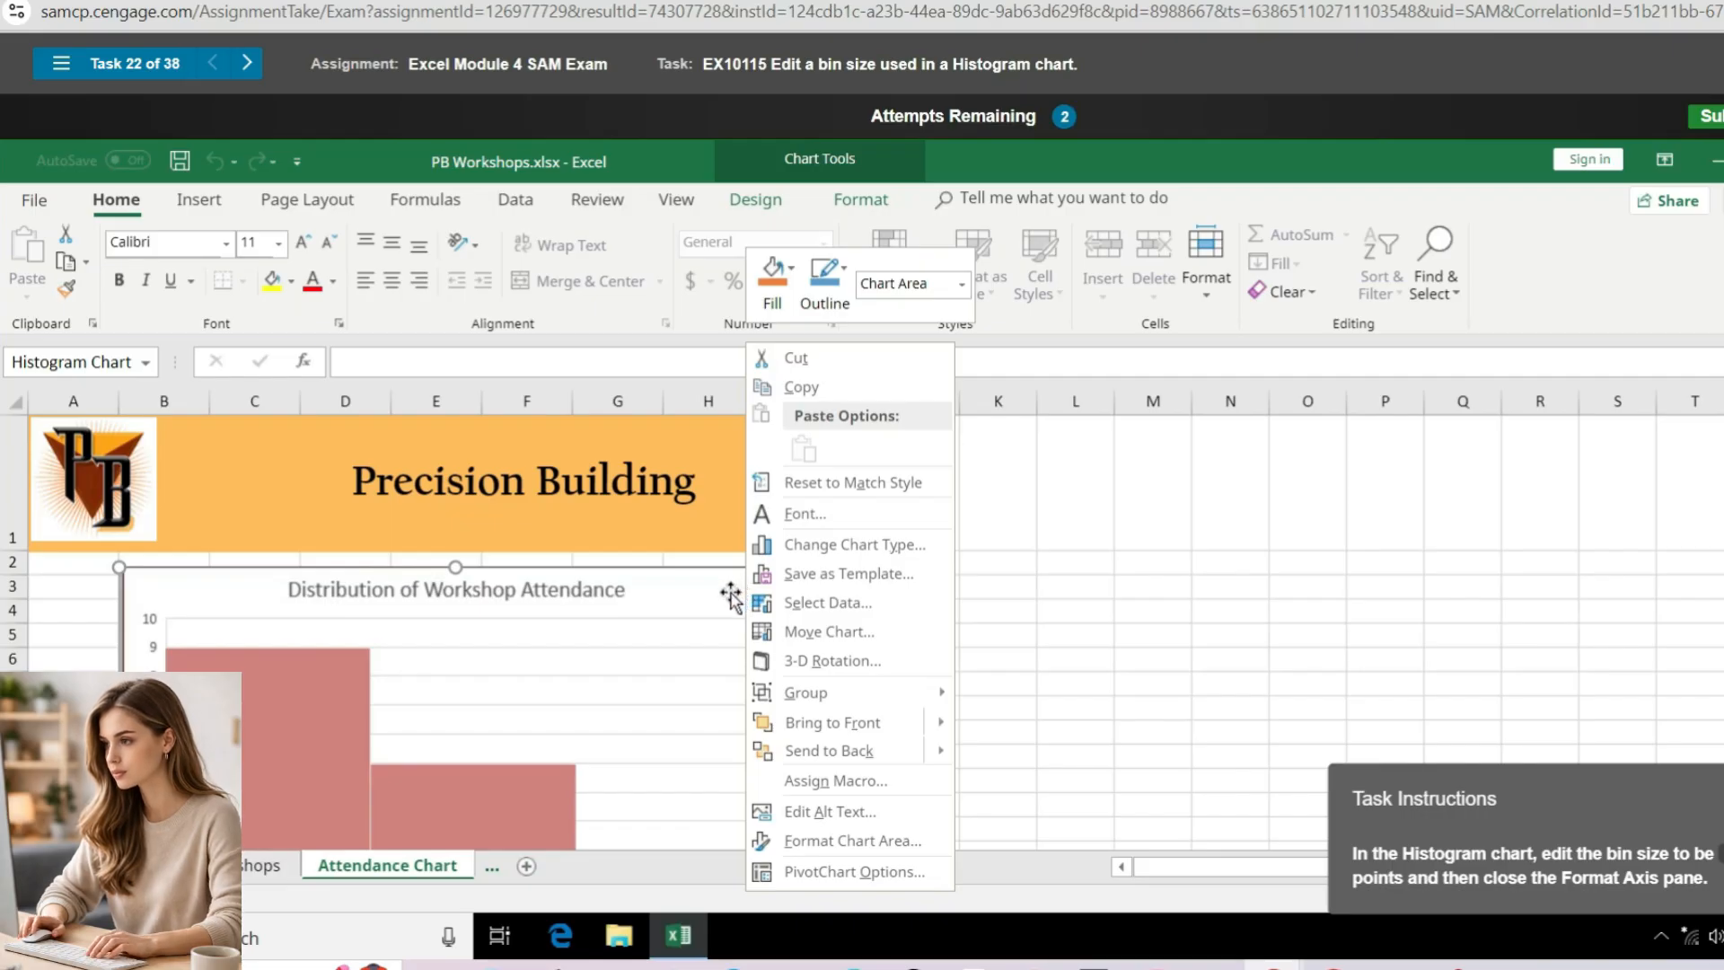
pyautogui.click(700, 584)
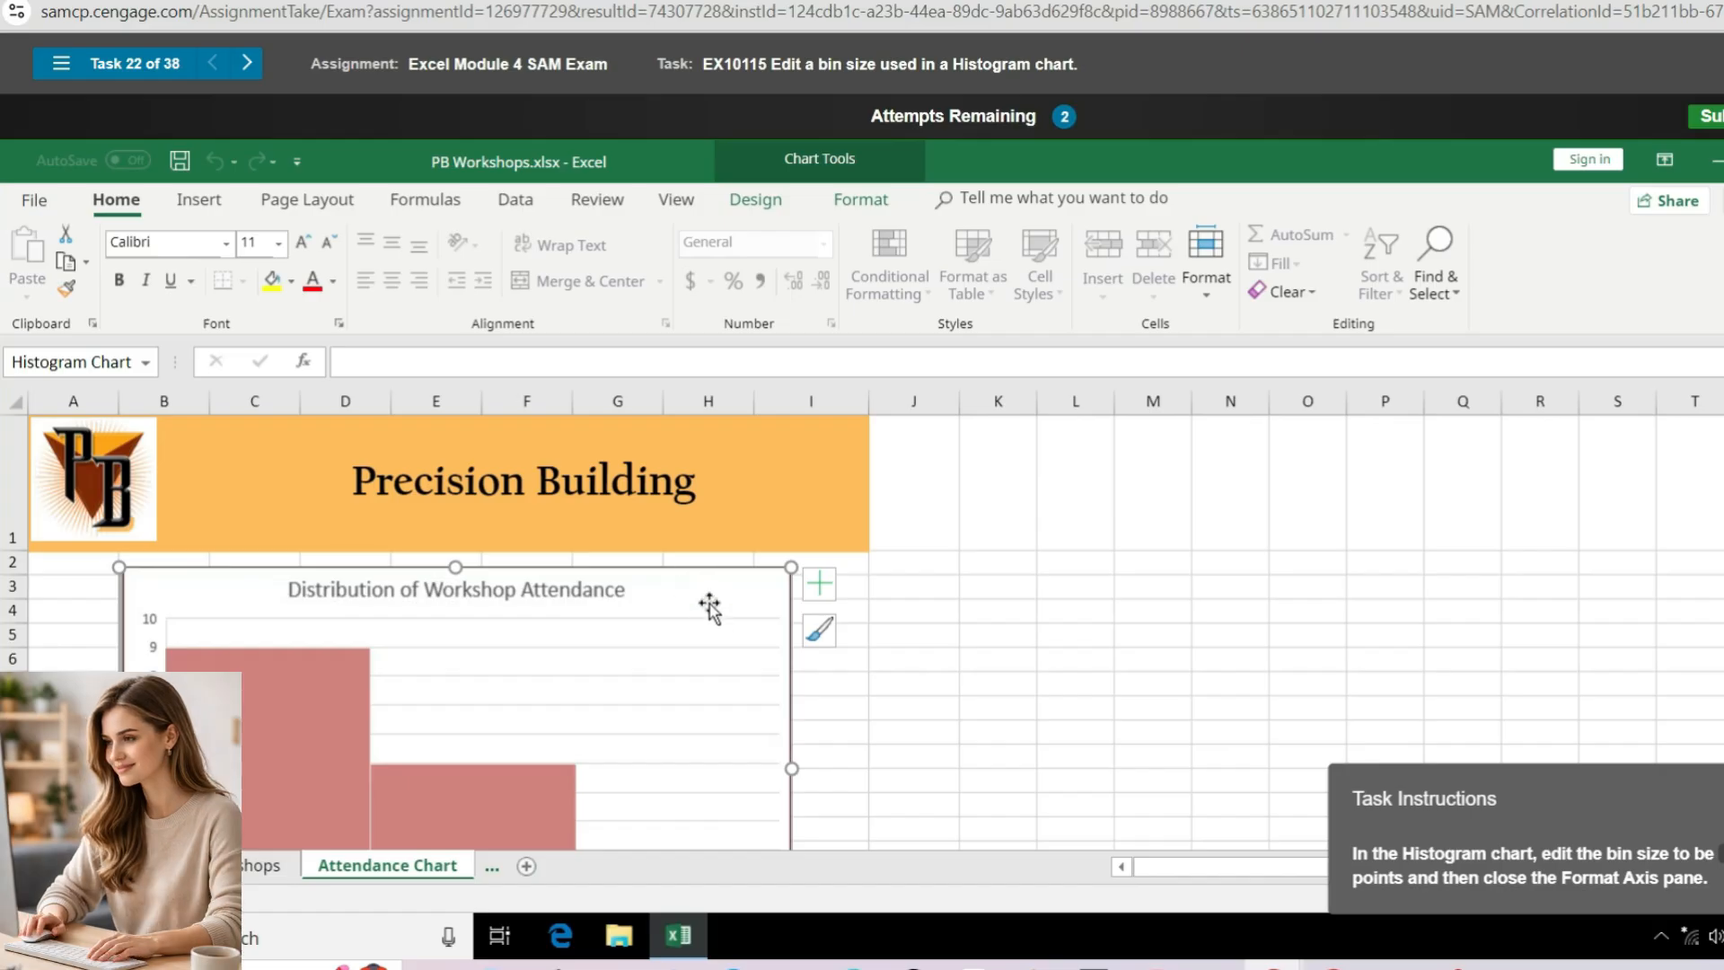
# Set the bin width of the histogram's horizontal axis to 10 and close the Format Axis pane
pyautogui.scroll(-3, 908, 716)
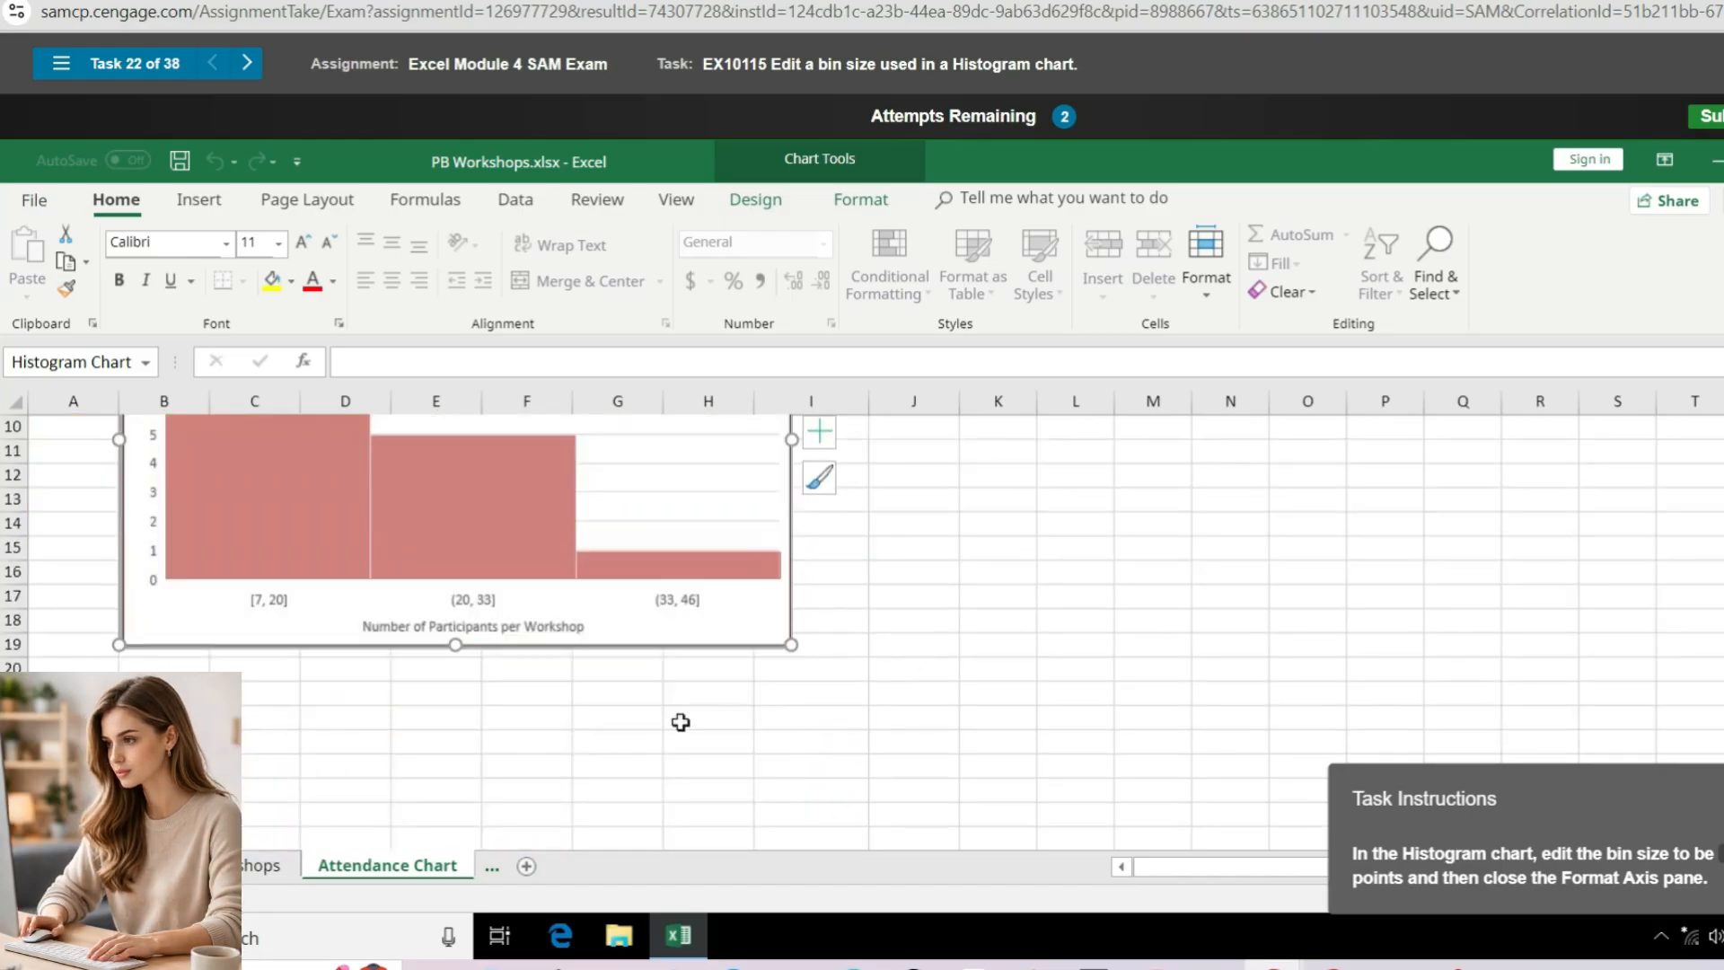
pyautogui.click(471, 609)
pyautogui.rightClick(470, 604)
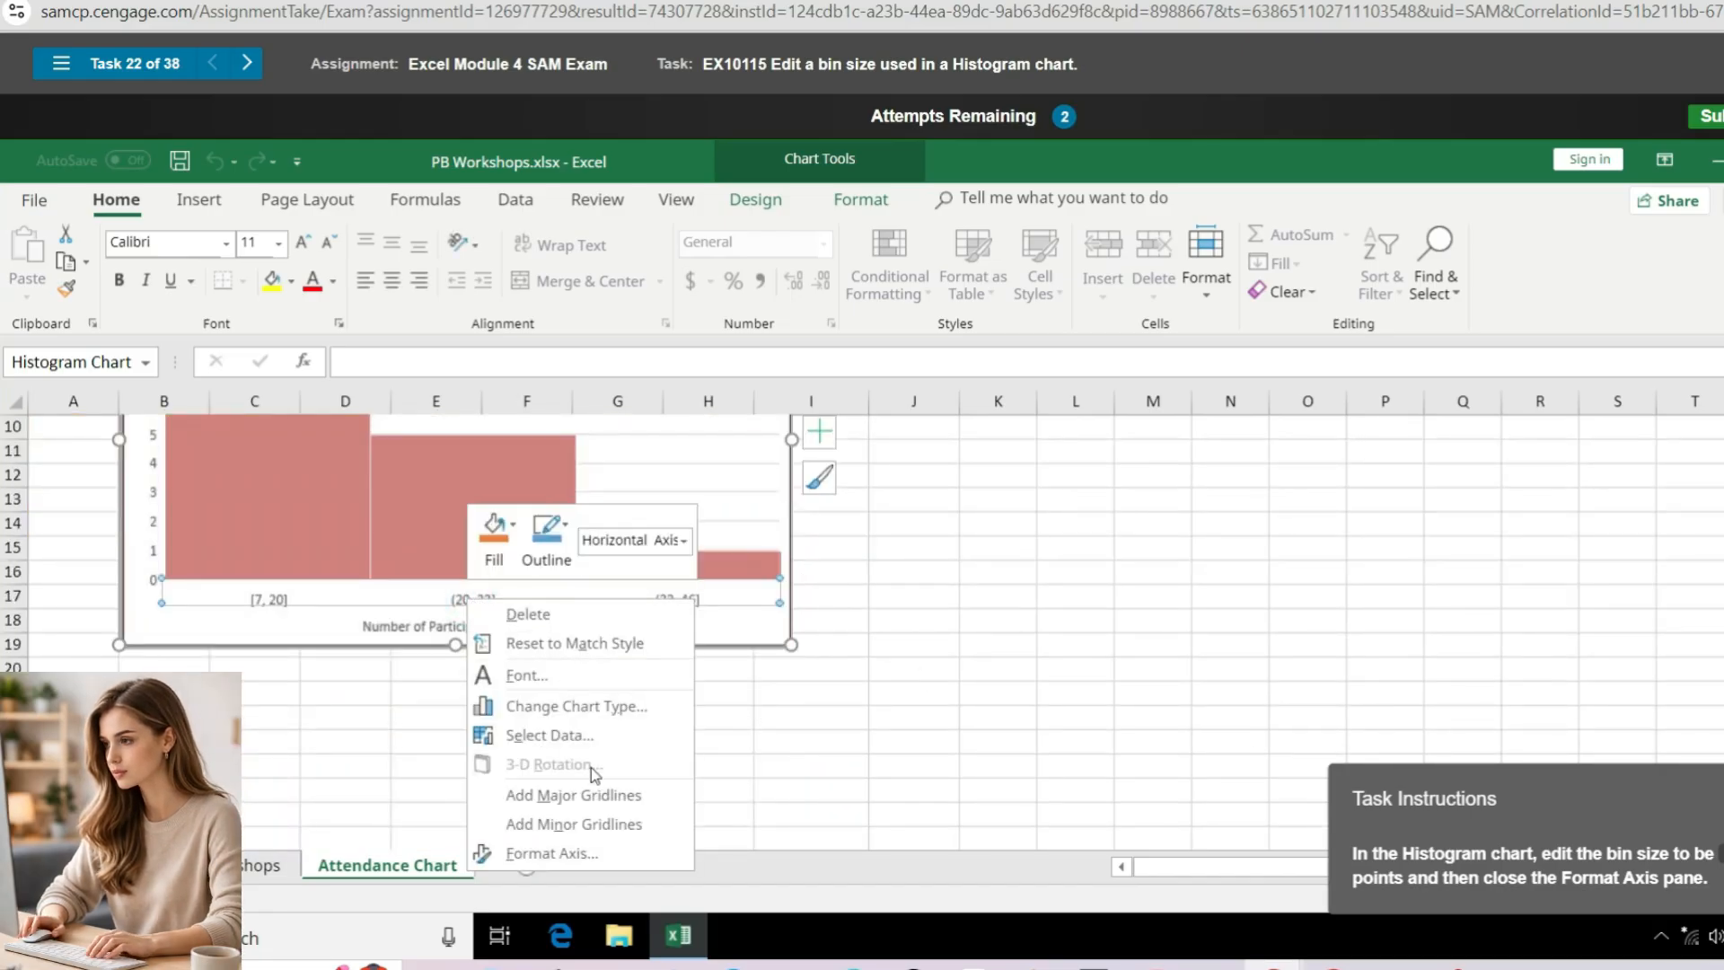
pyautogui.click(529, 851)
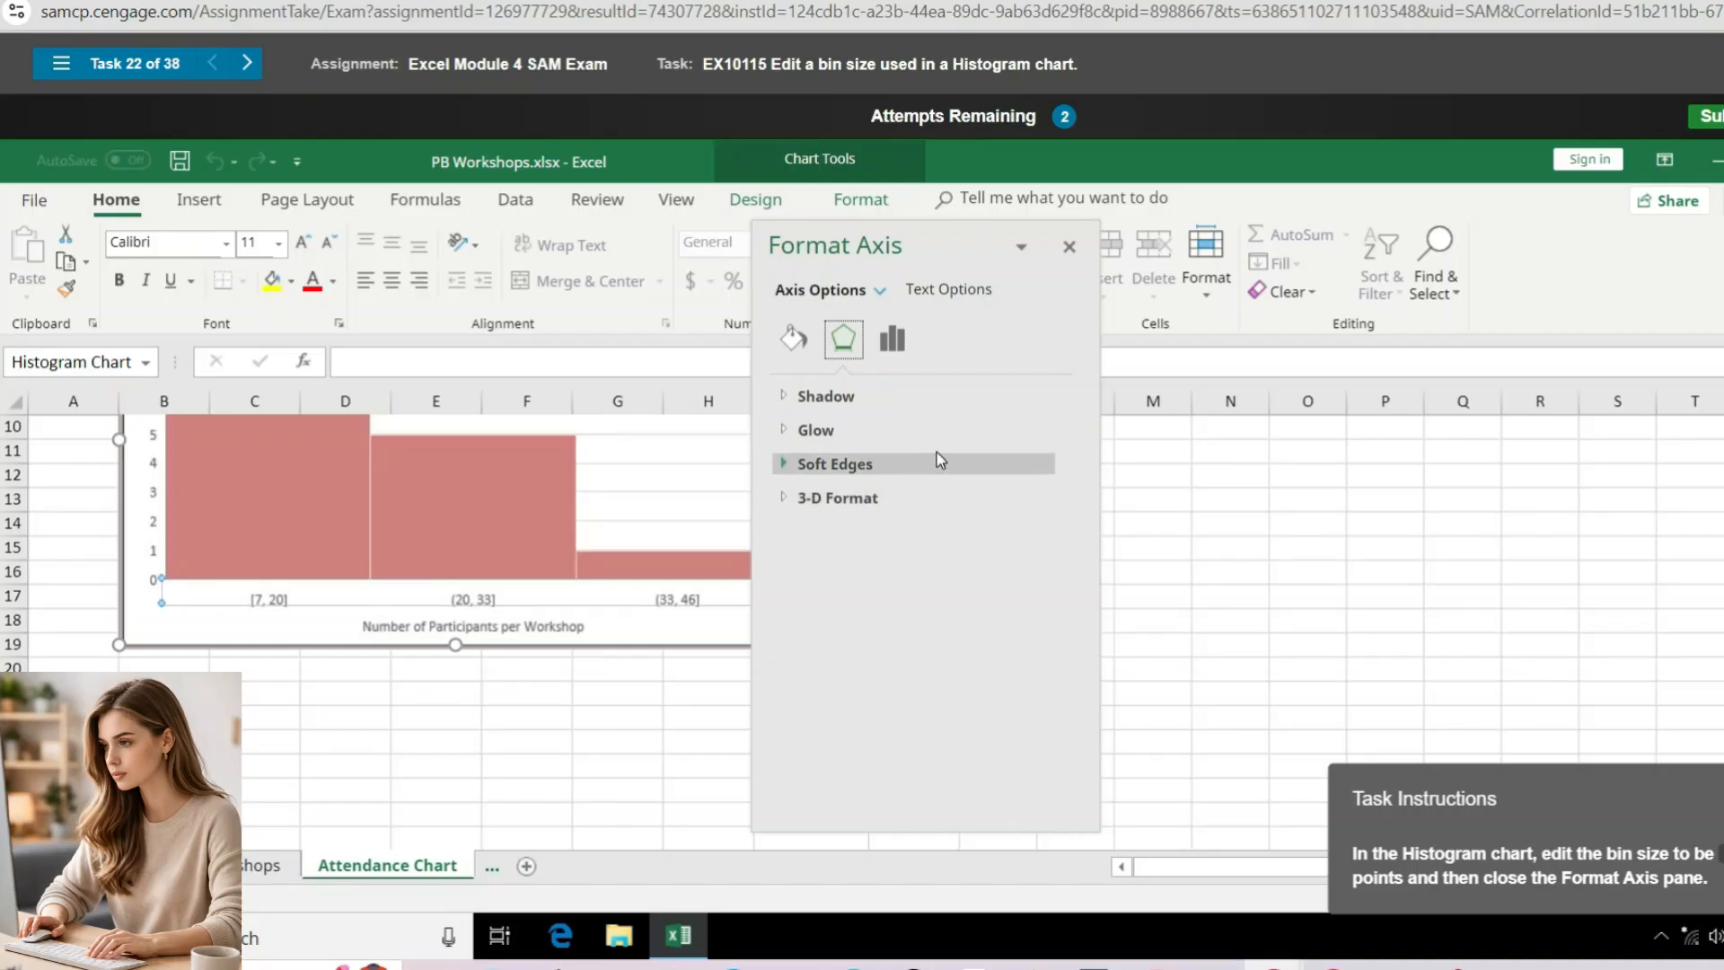
pyautogui.click(893, 340)
pyautogui.click(797, 396)
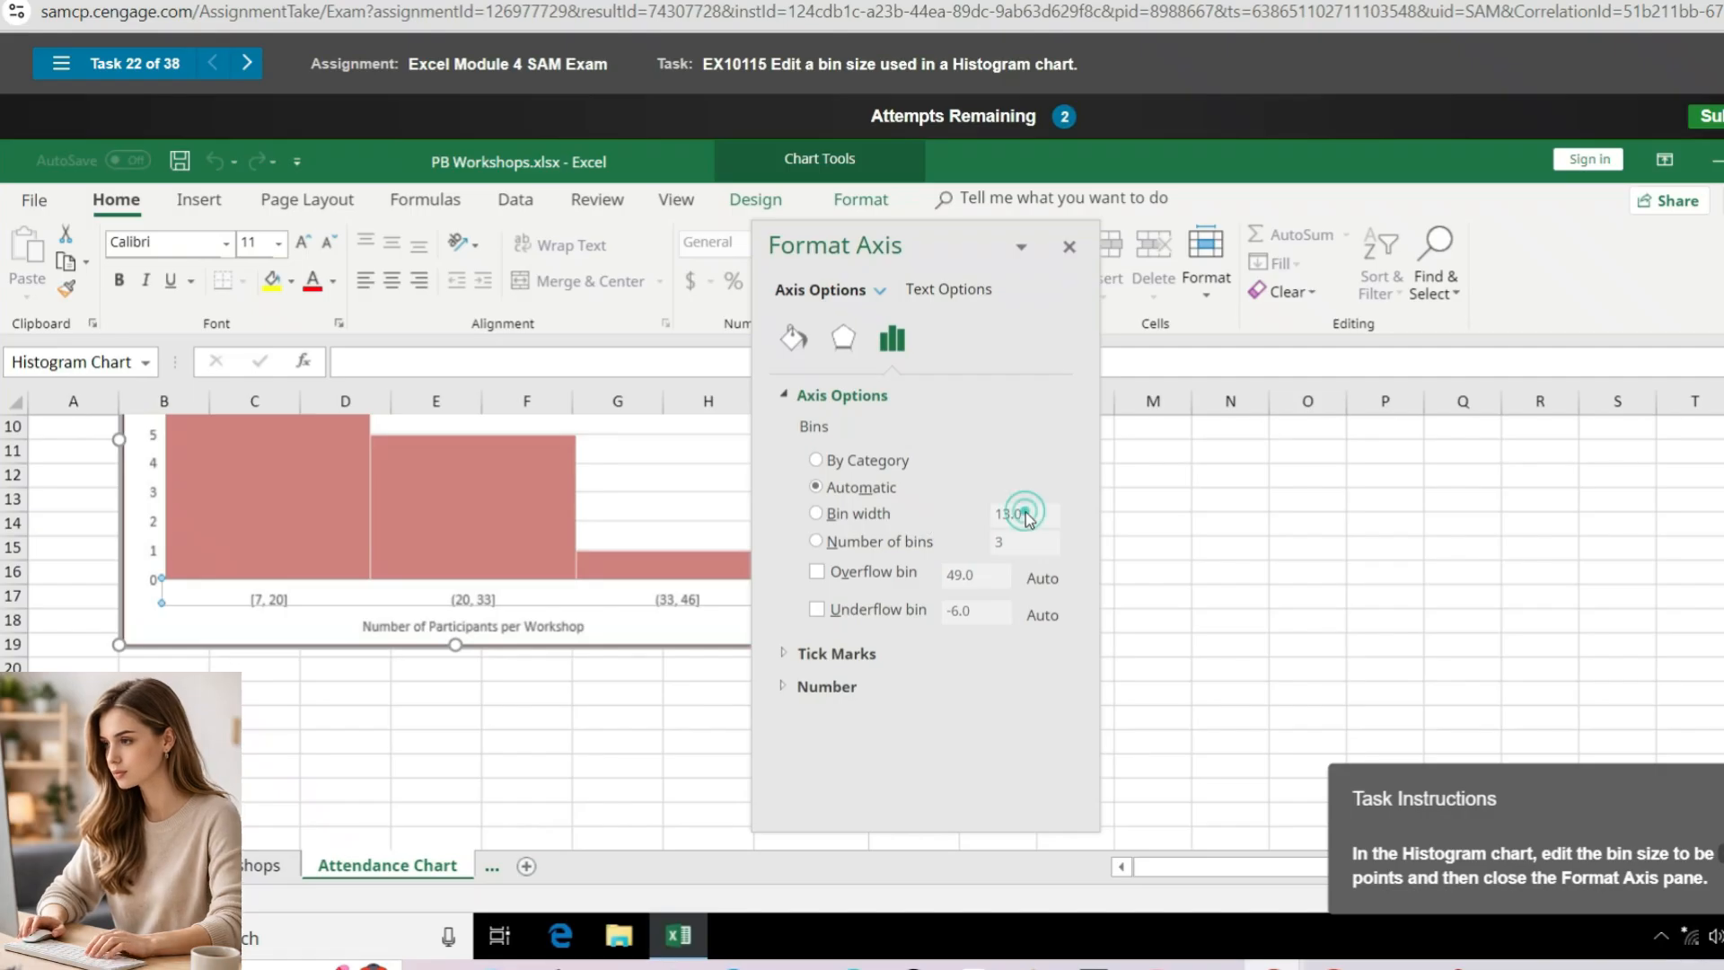
pyautogui.click(817, 514)
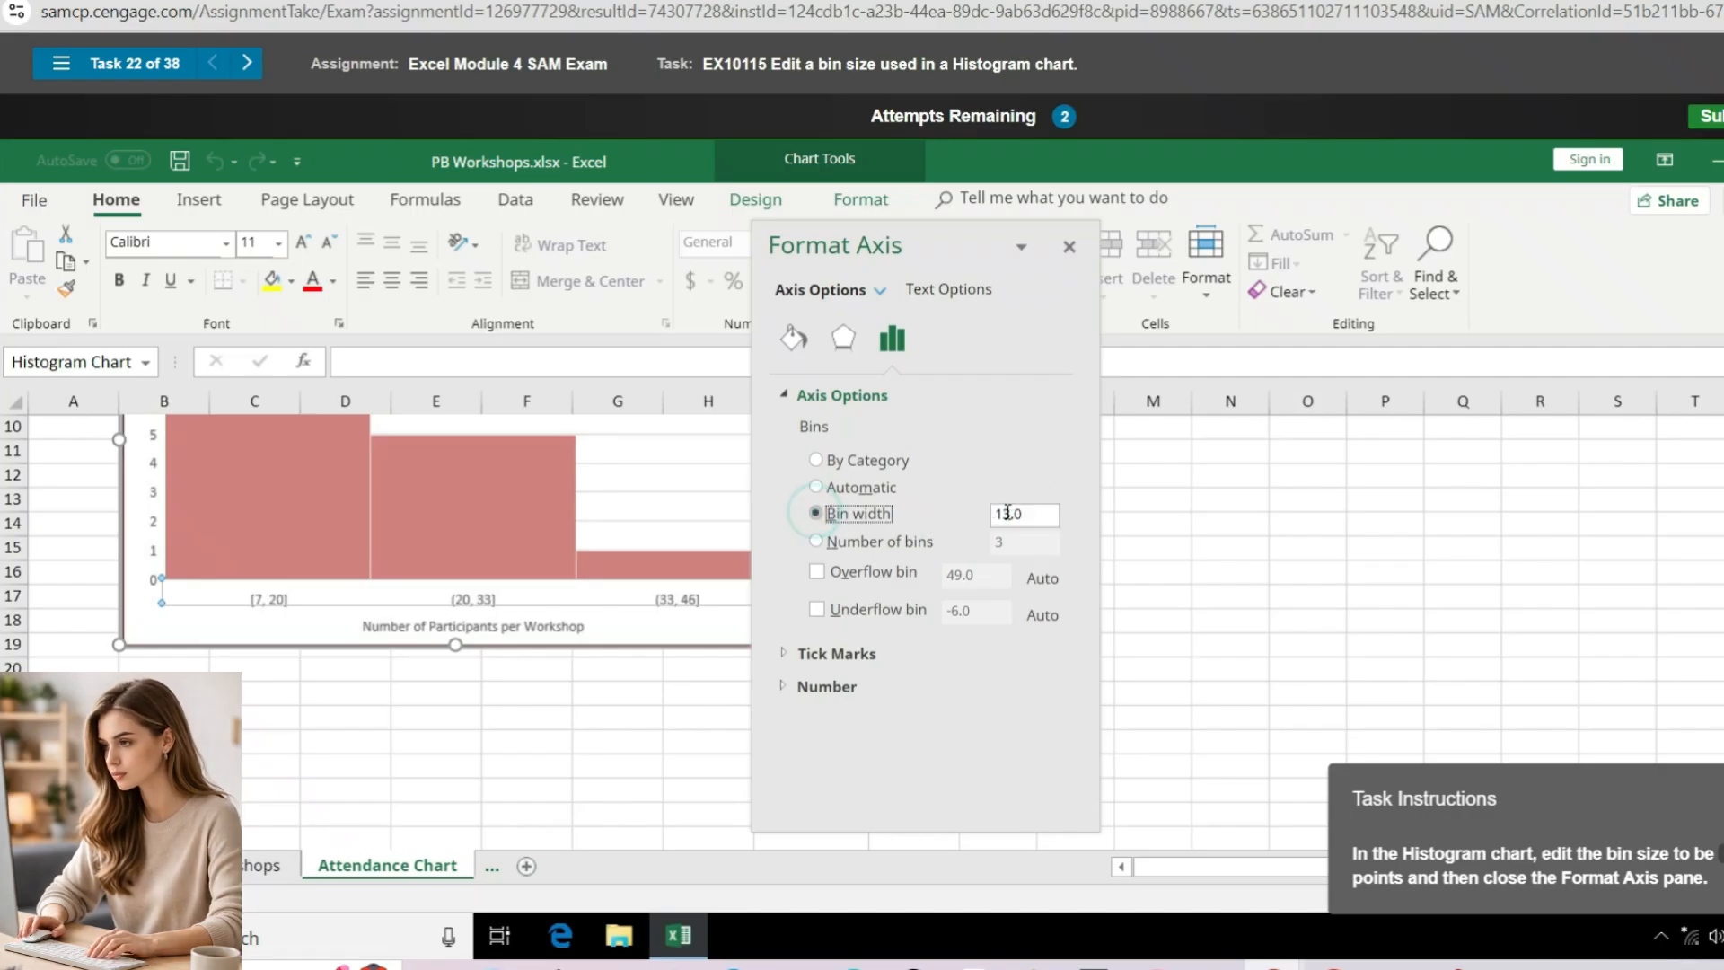
pyautogui.moveTo(1024, 514); pyautogui.dragTo(978, 514)
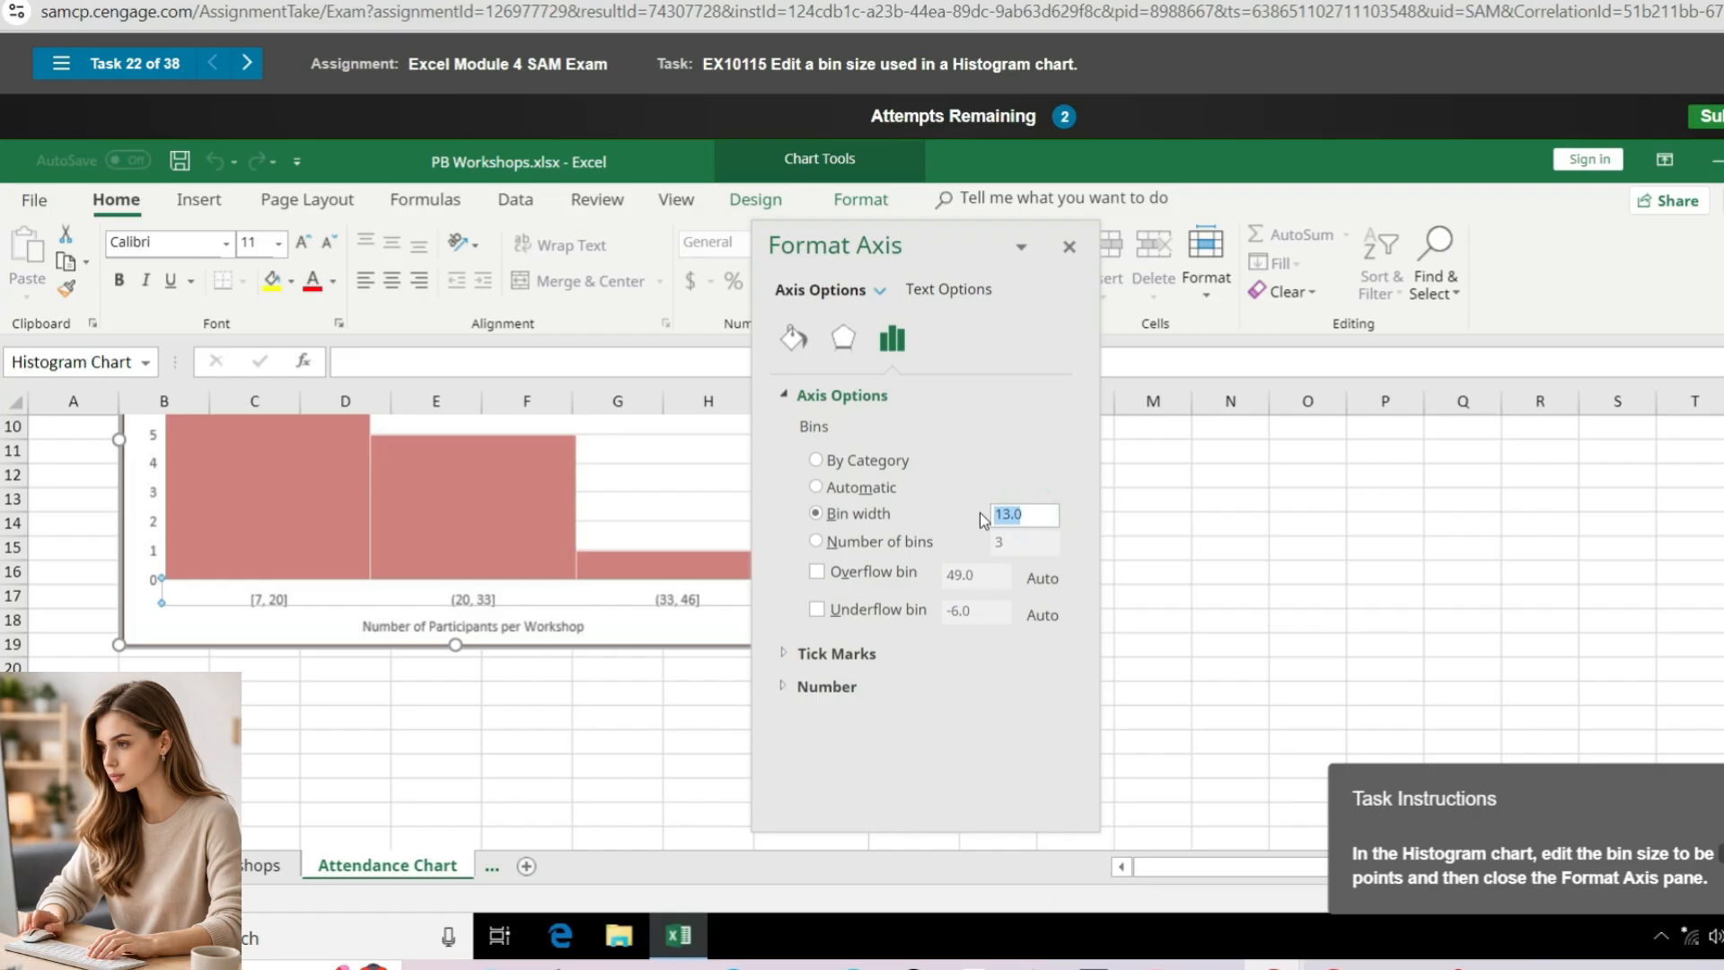
pyautogui.press('Return')
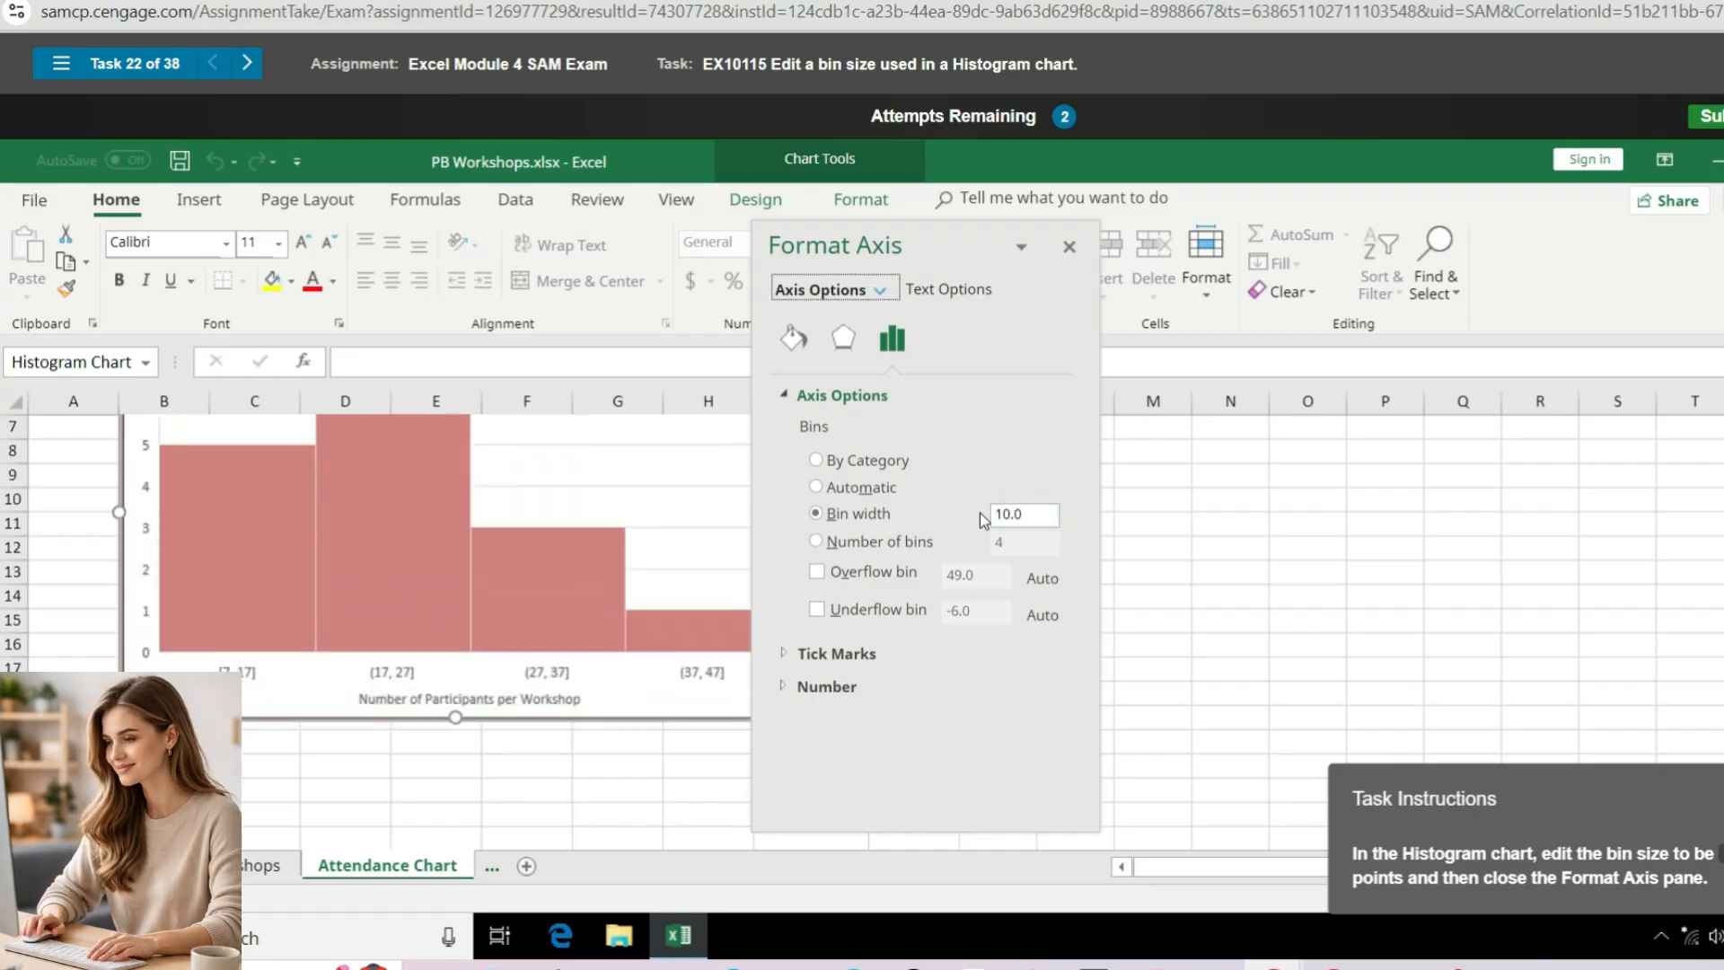
pyautogui.click(1069, 249)
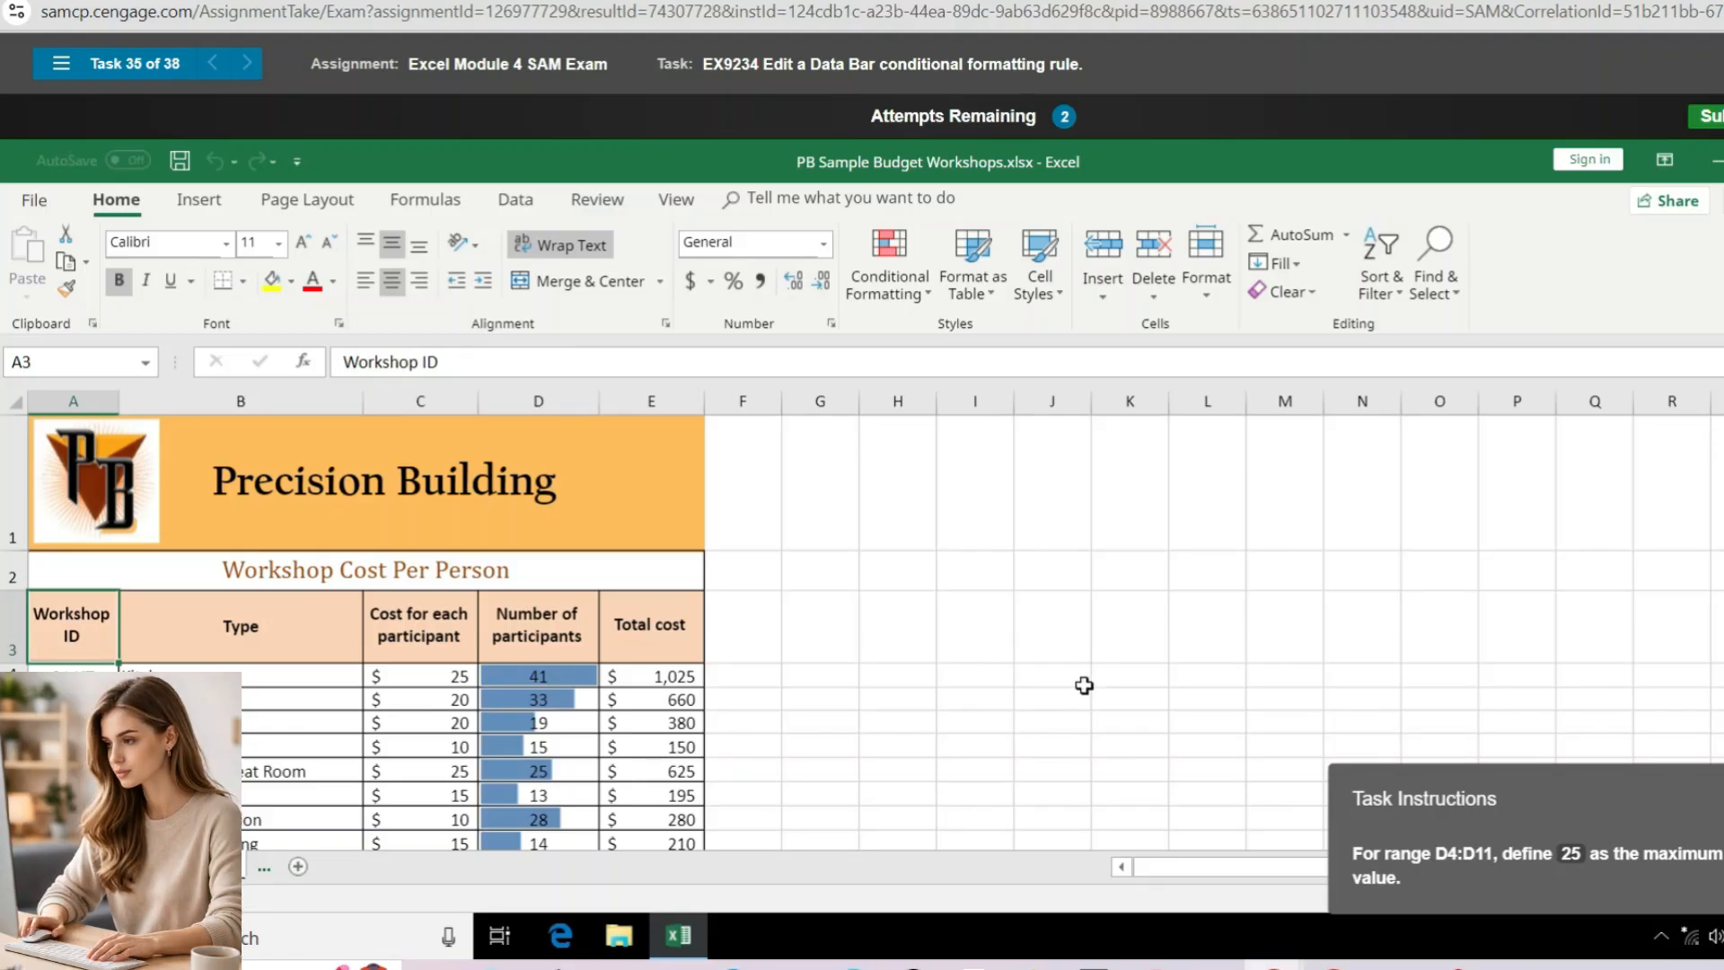
# Try editing the data bar rule for the range D4:D11 so that its Maximum type is Highest value
pyautogui.scroll(-1, 849, 675)
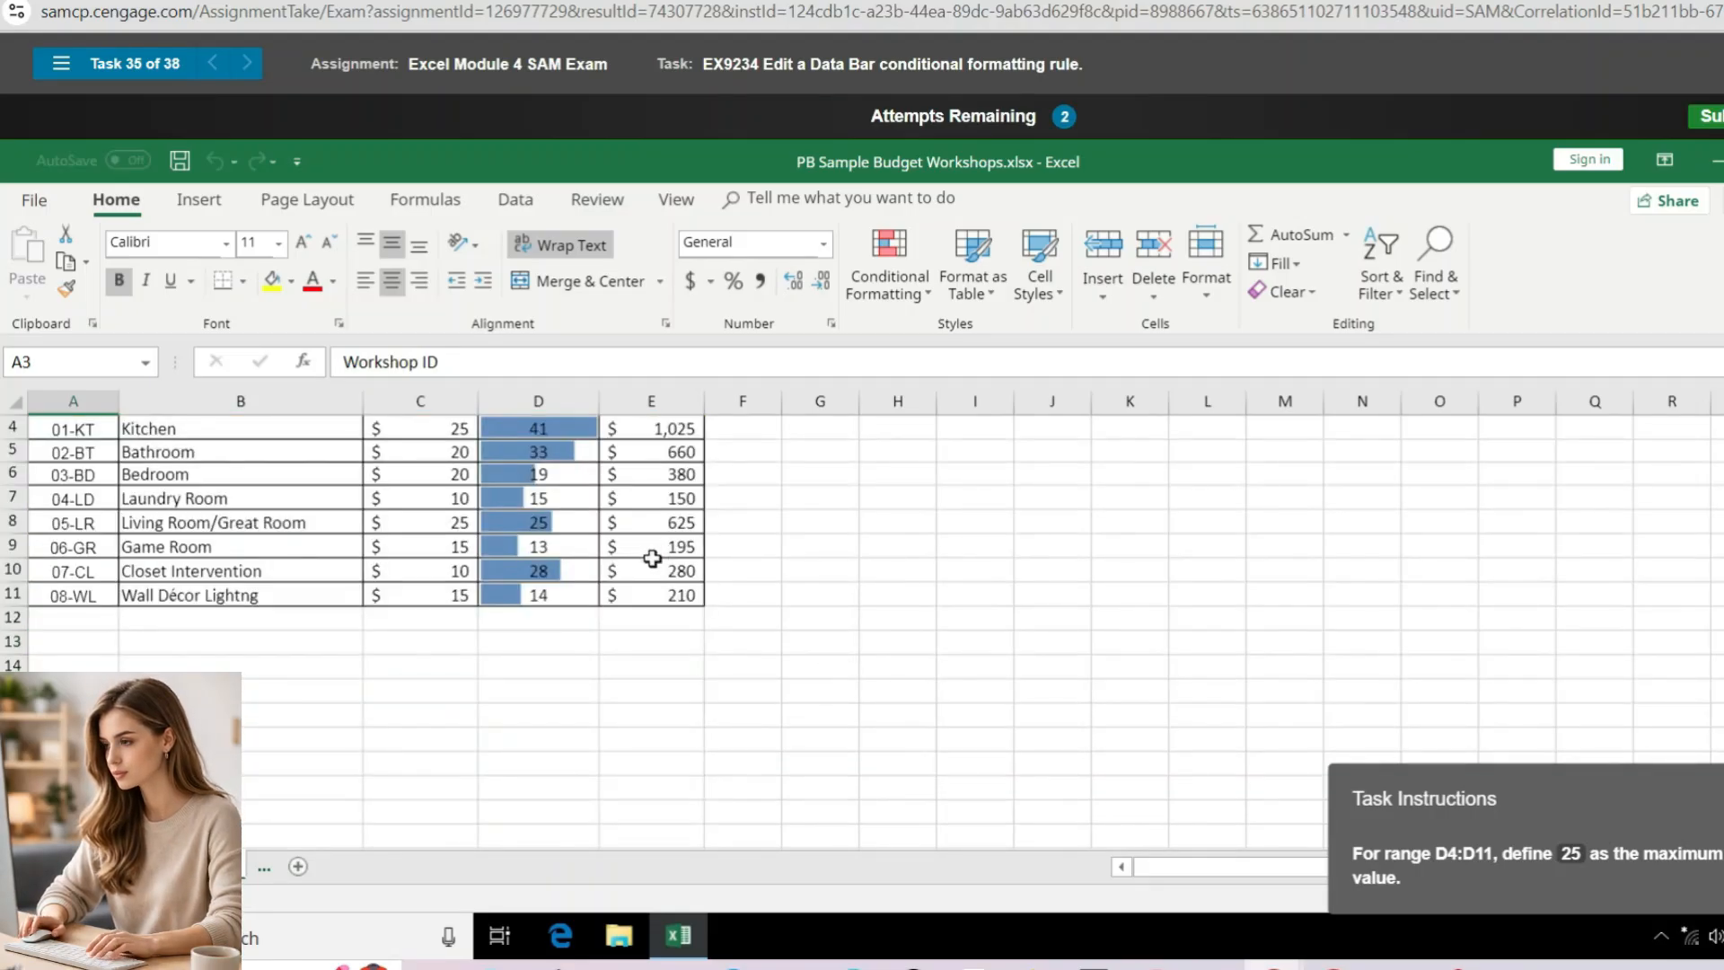
pyautogui.moveTo(546, 430); pyautogui.dragTo(531, 599)
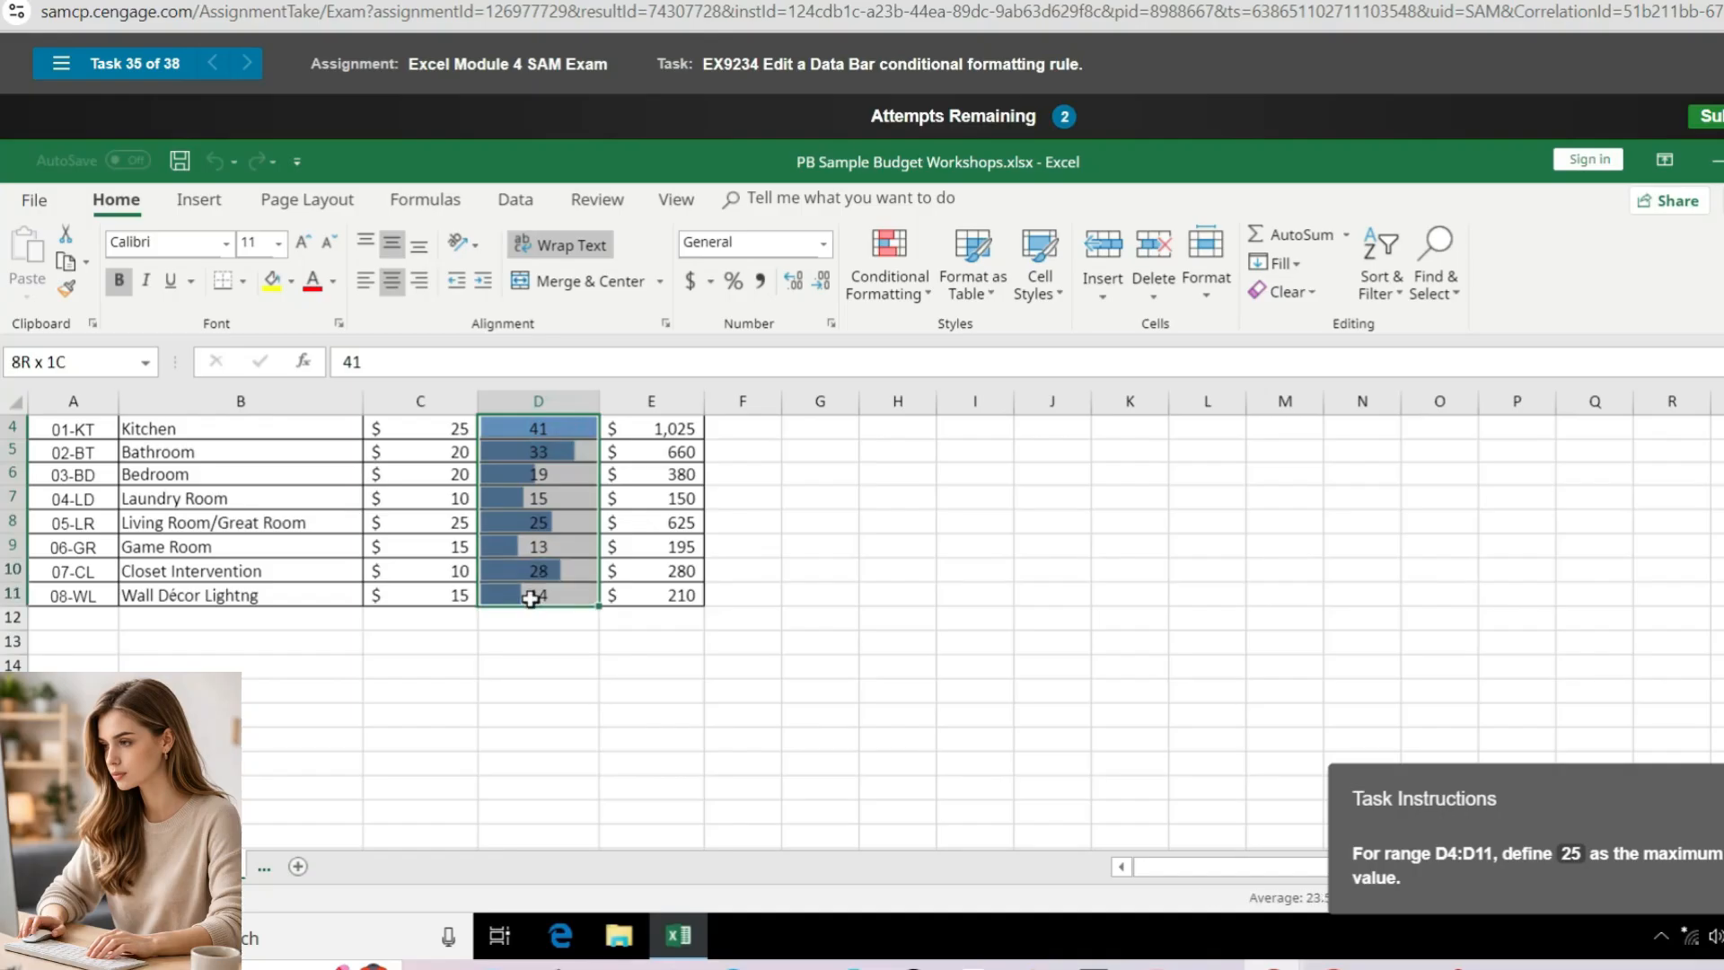
pyautogui.rightClick(539, 431)
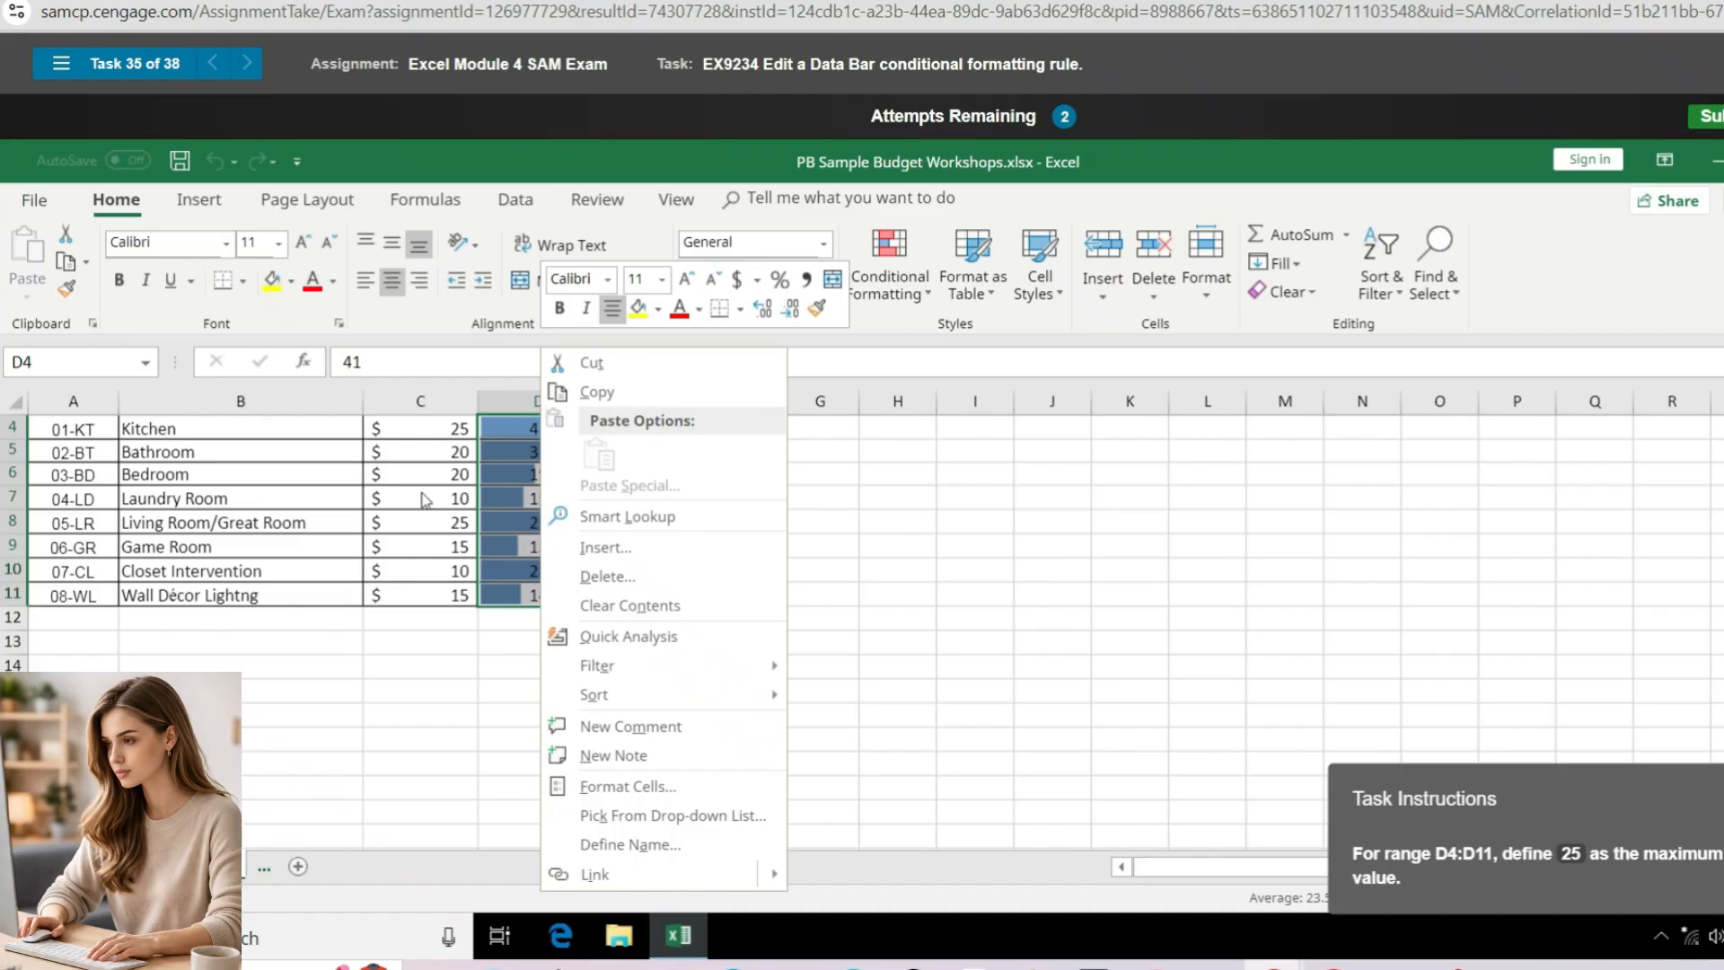
pyautogui.click(934, 296)
pyautogui.moveTo(999, 523)
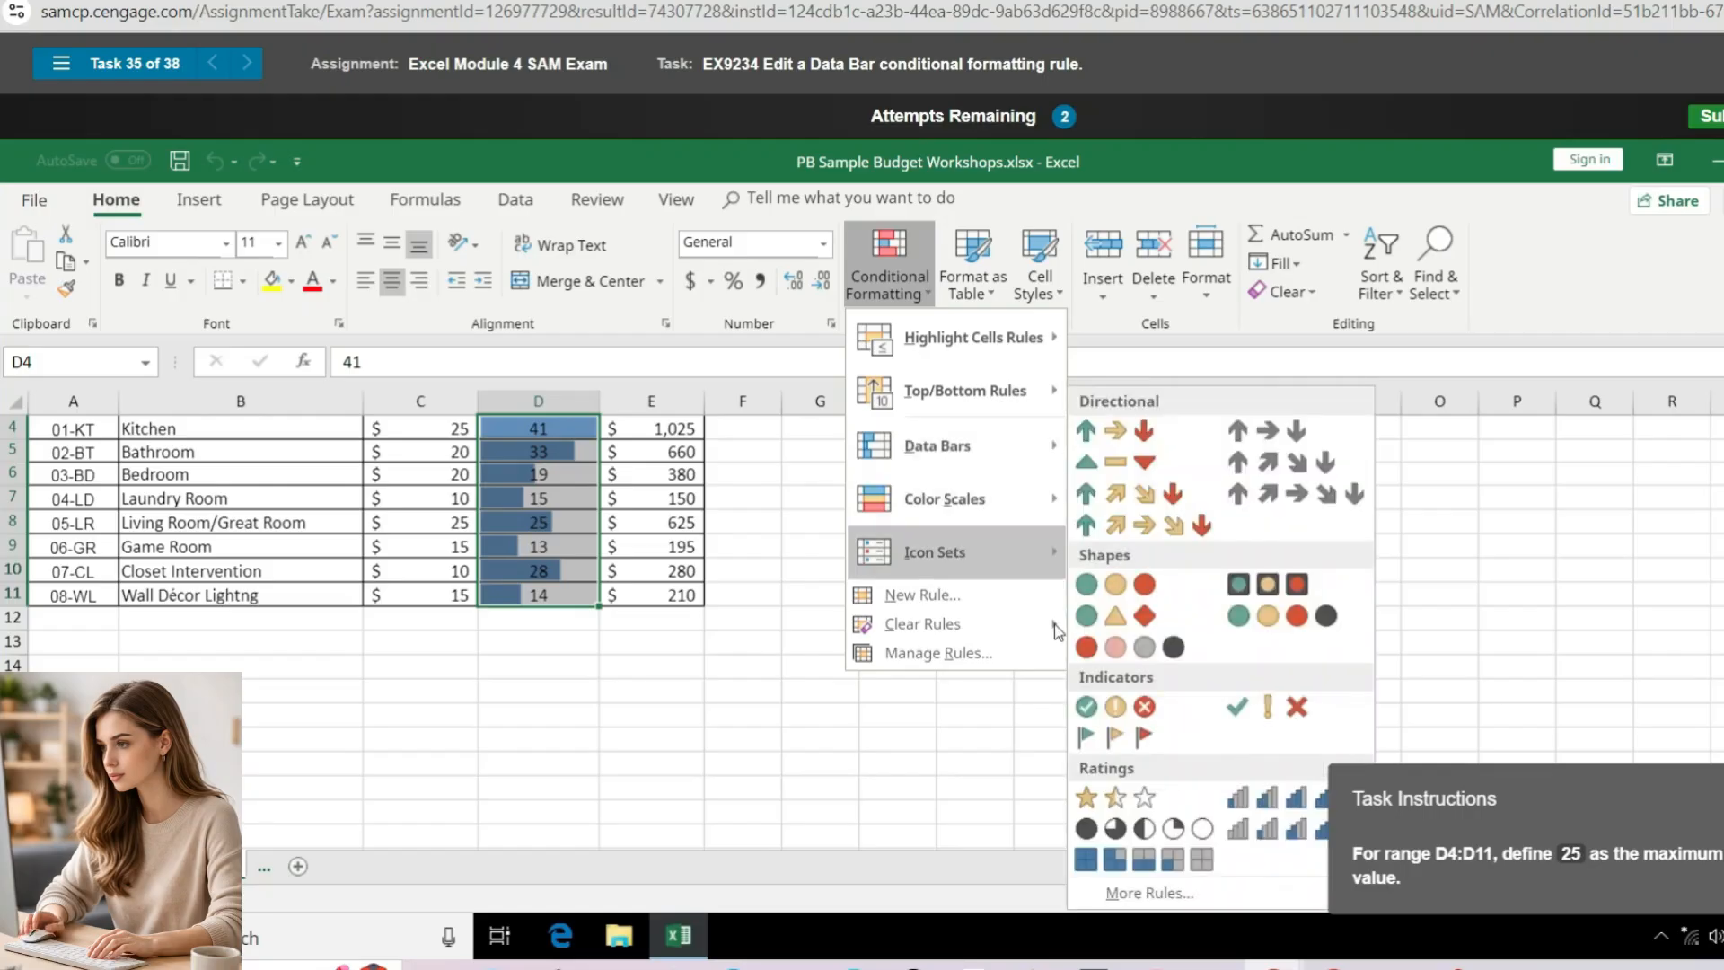
pyautogui.click(951, 651)
pyautogui.click(742, 501)
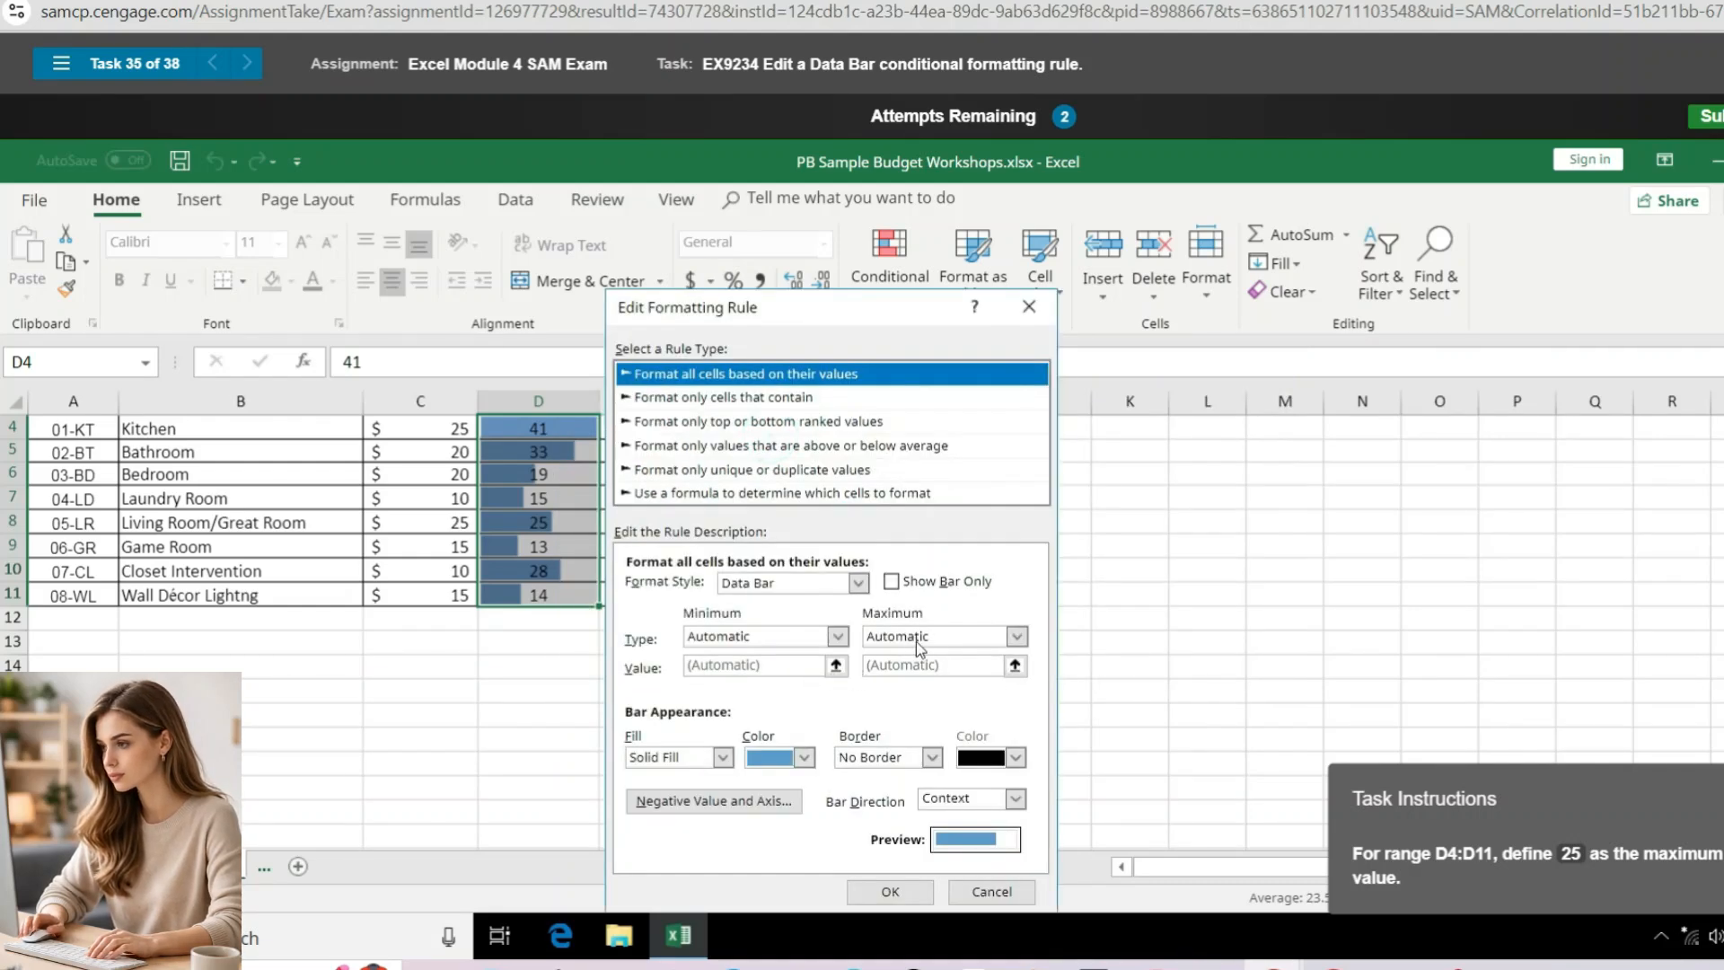
pyautogui.click(1017, 637)
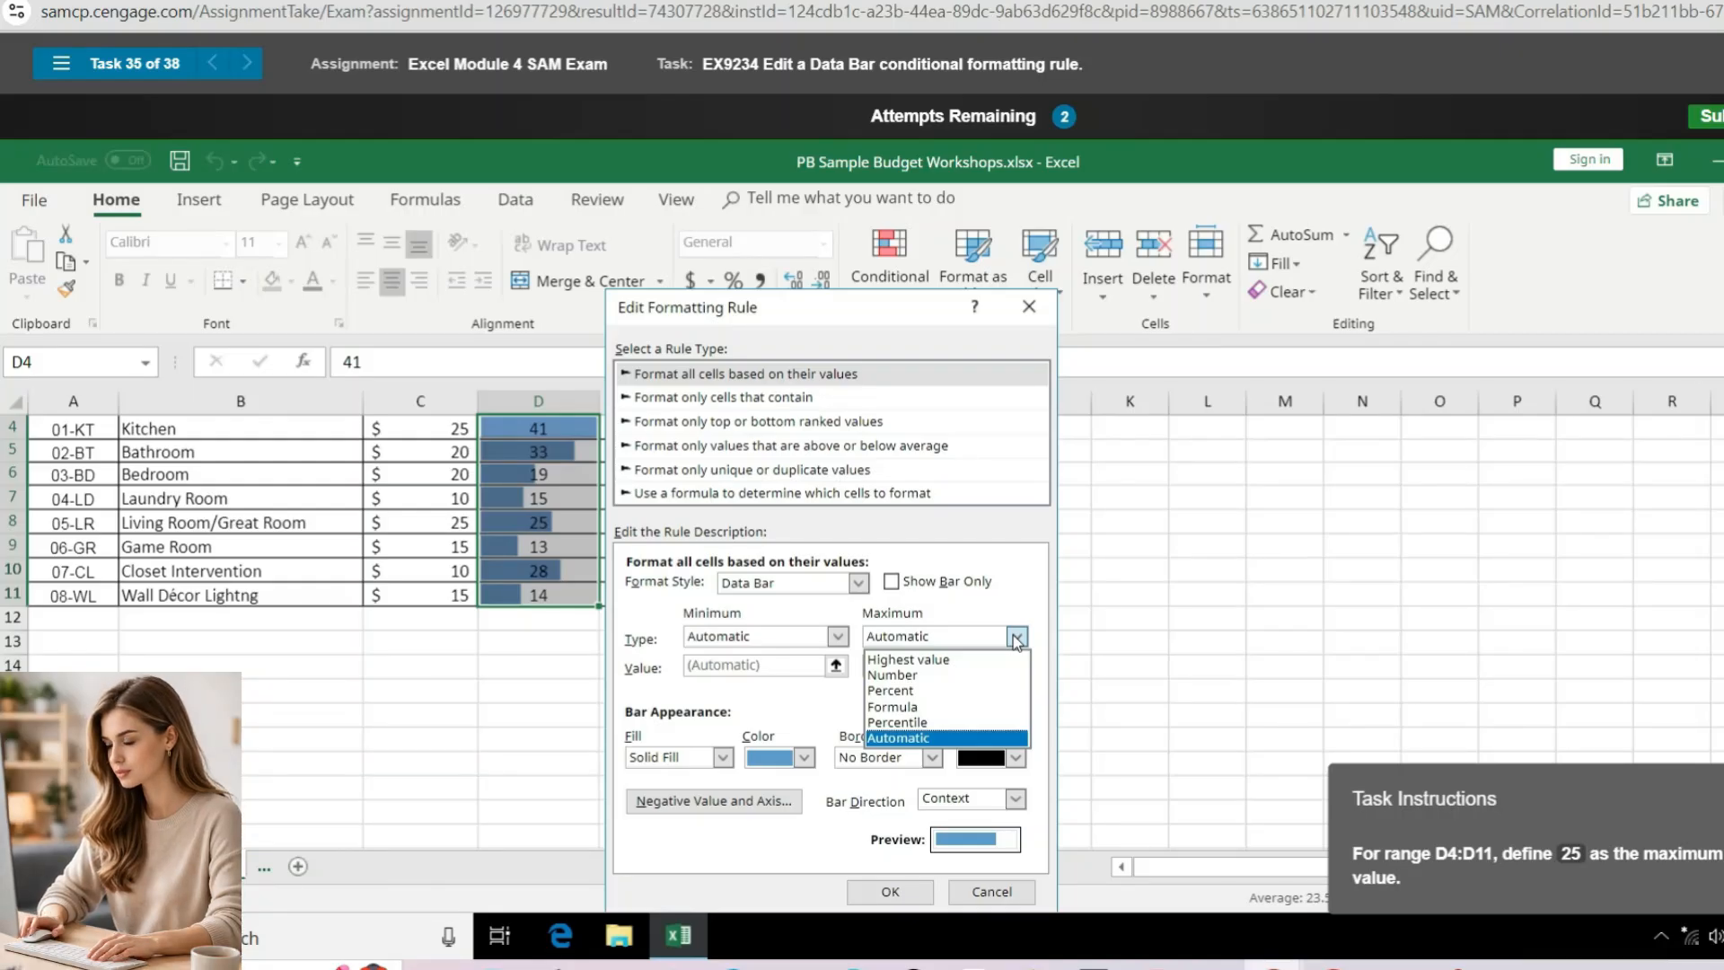
pyautogui.click(925, 662)
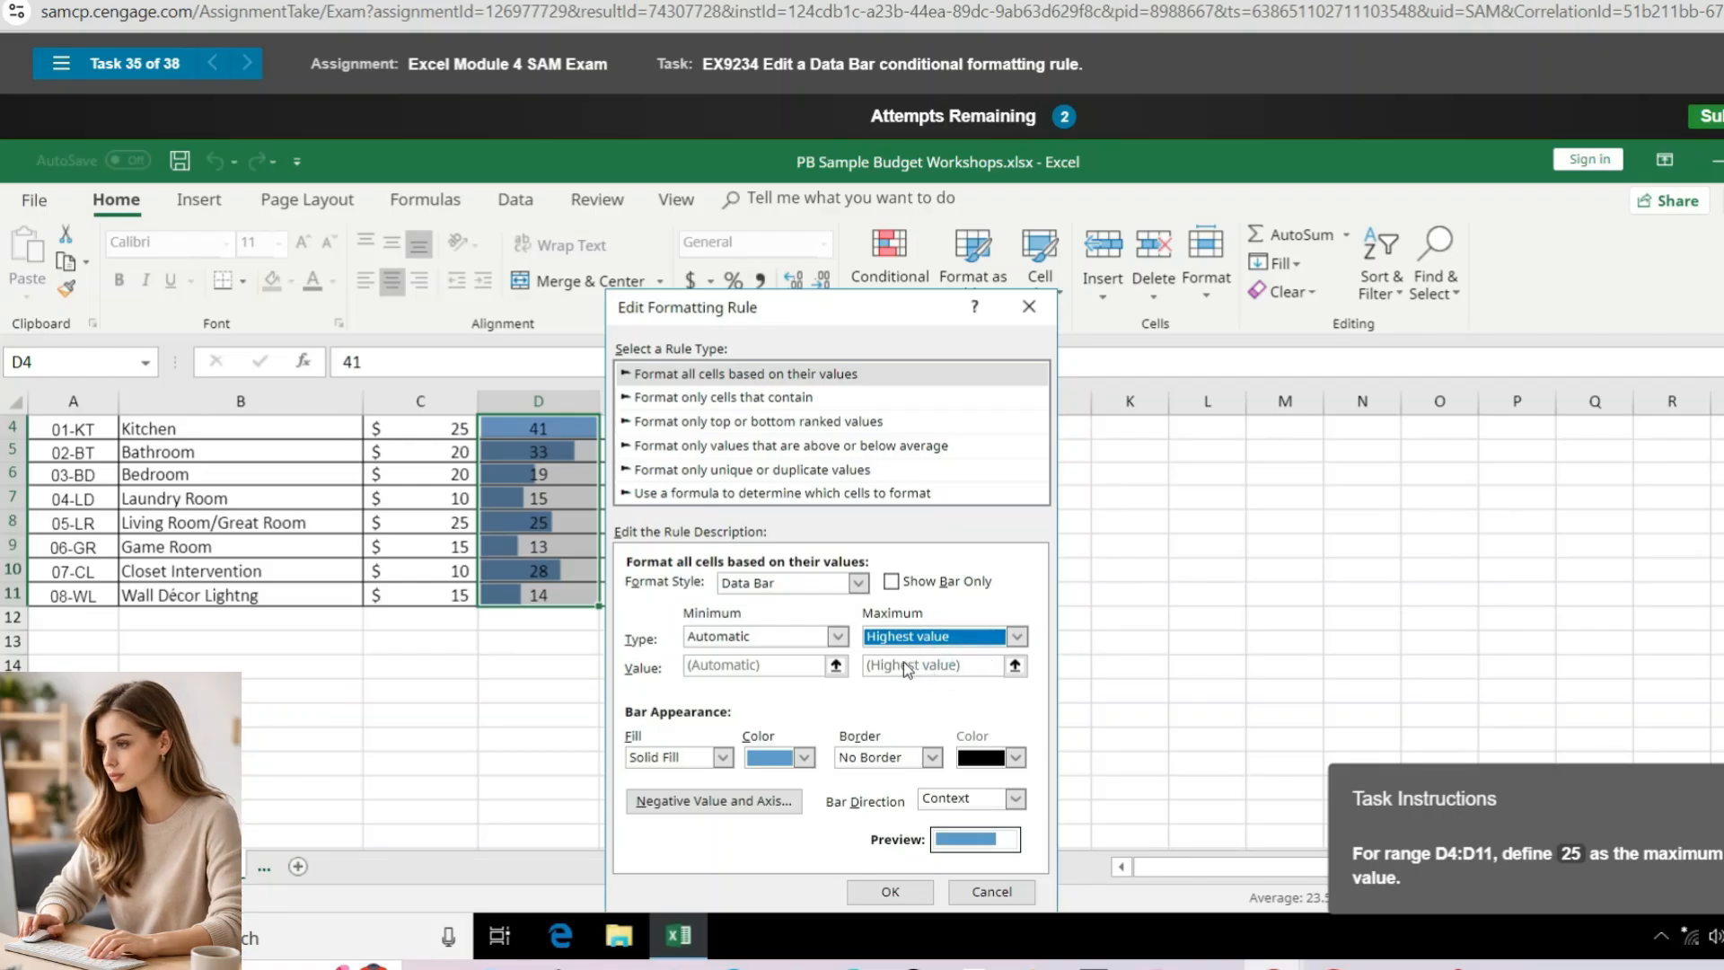
# Try to set the data bar rule's Minimum type to Number with the value 25, and confirm the rule
pyautogui.click(776, 639)
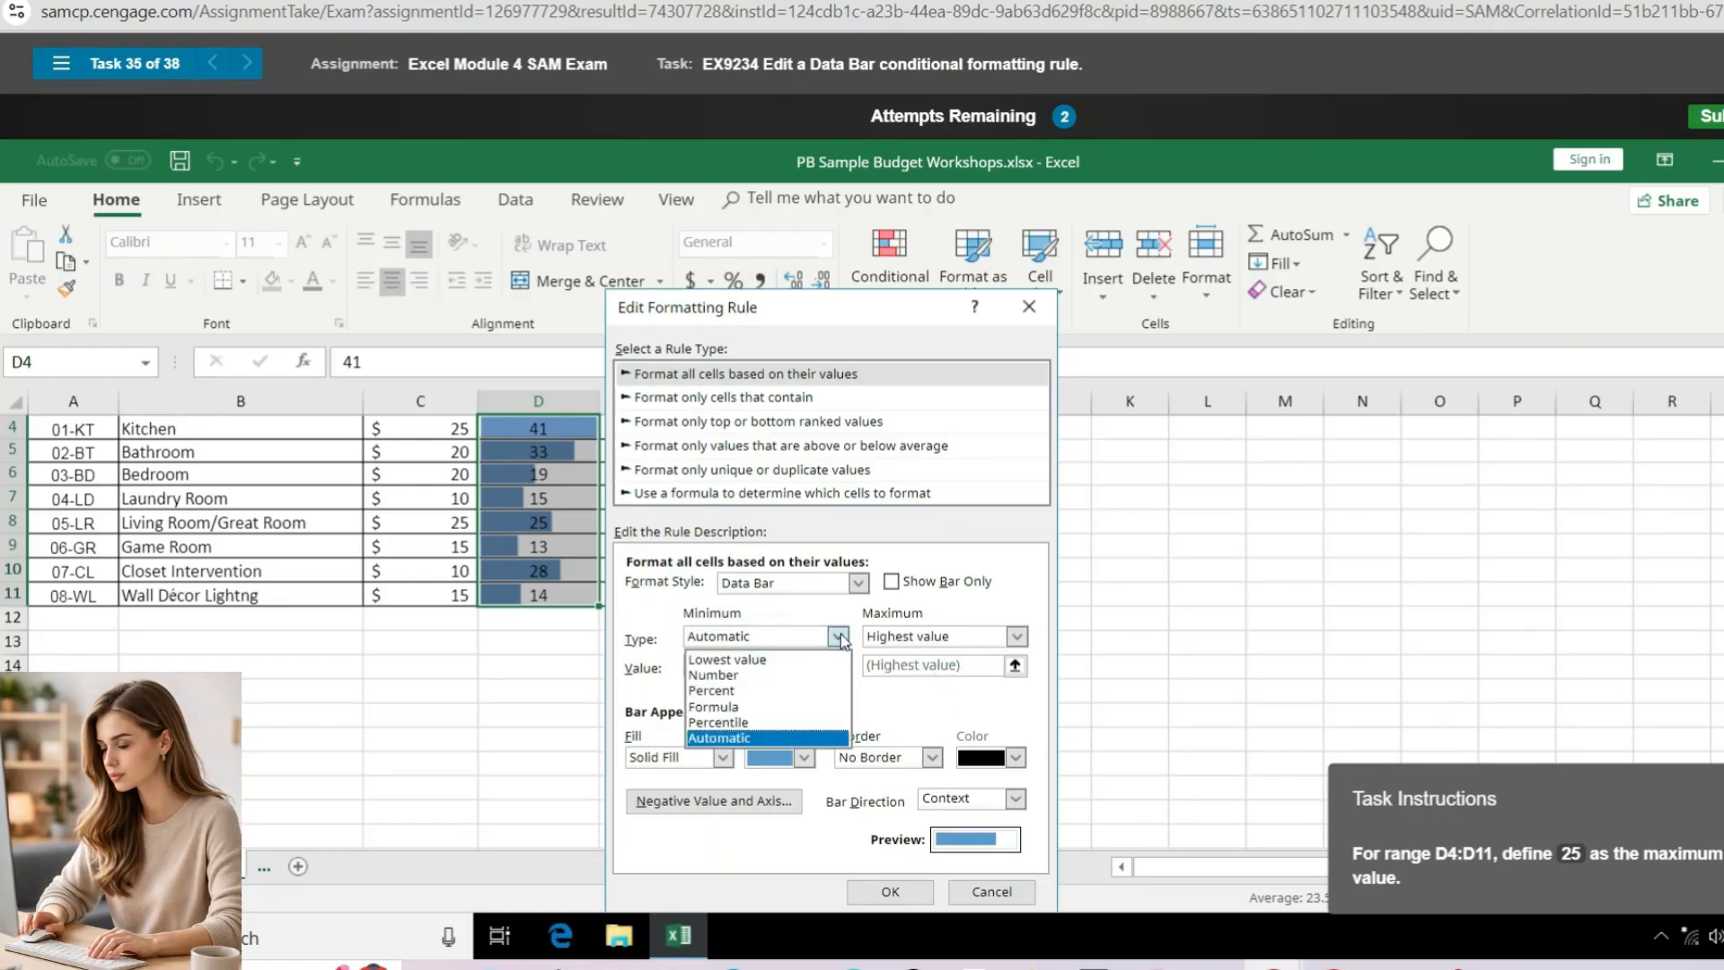
pyautogui.click(740, 676)
pyautogui.doubleClick(743, 666)
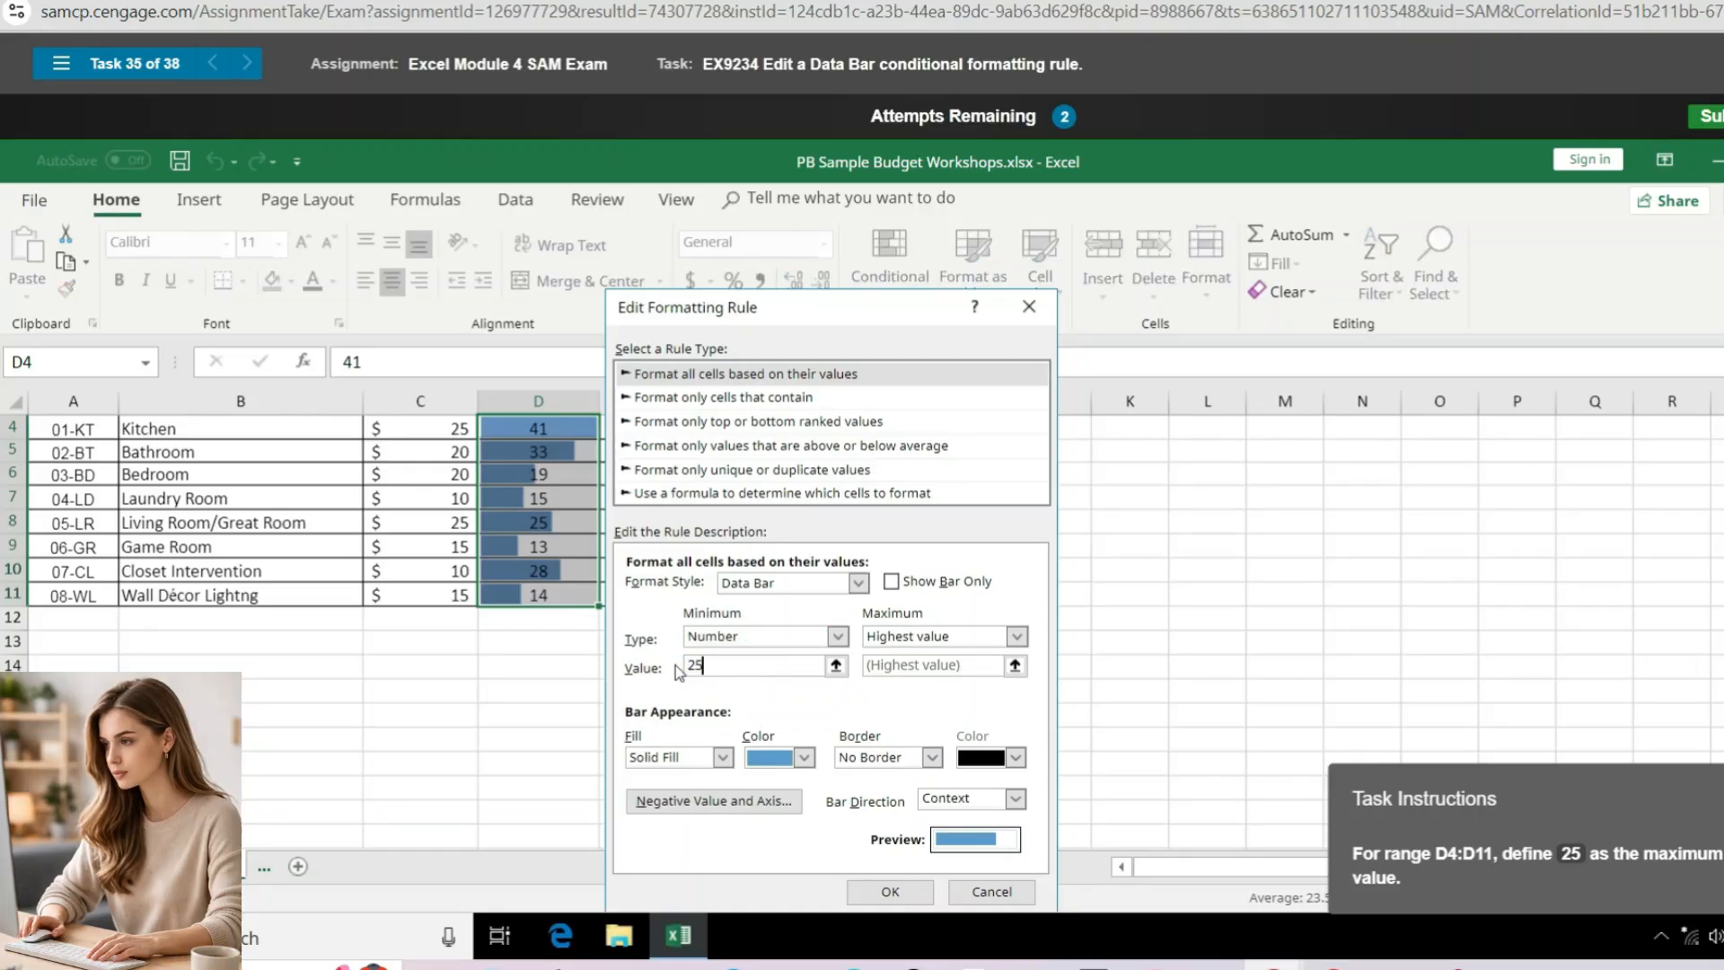
pyautogui.write('25')
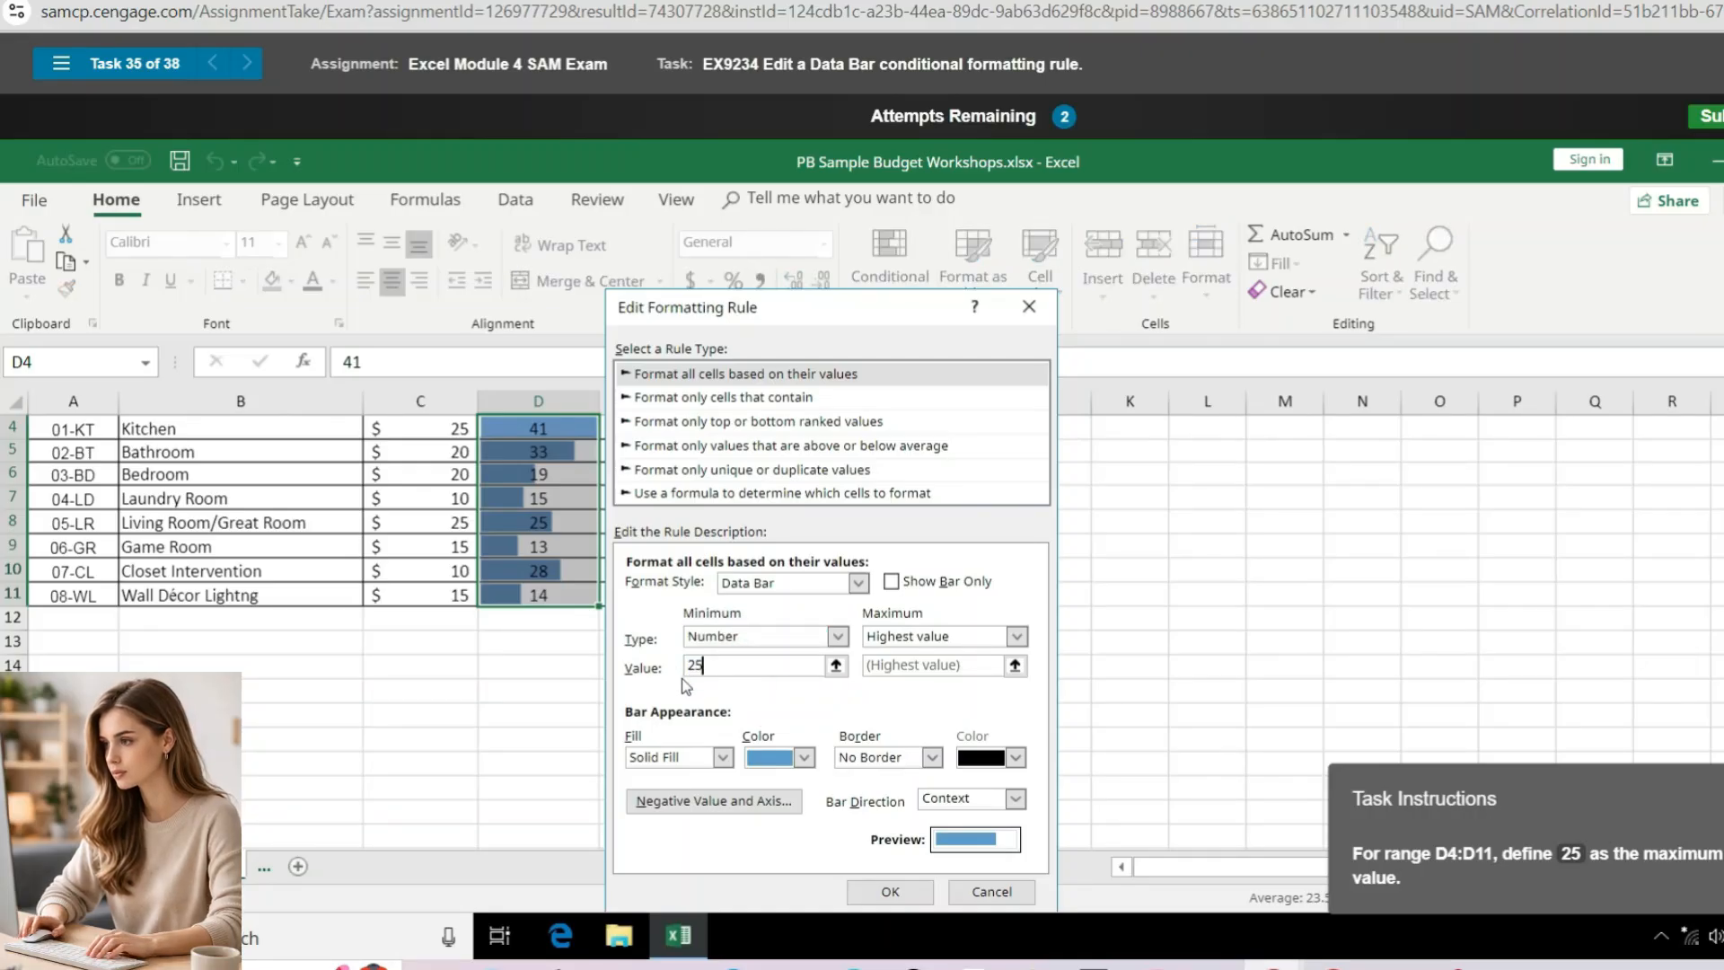
pyautogui.click(889, 893)
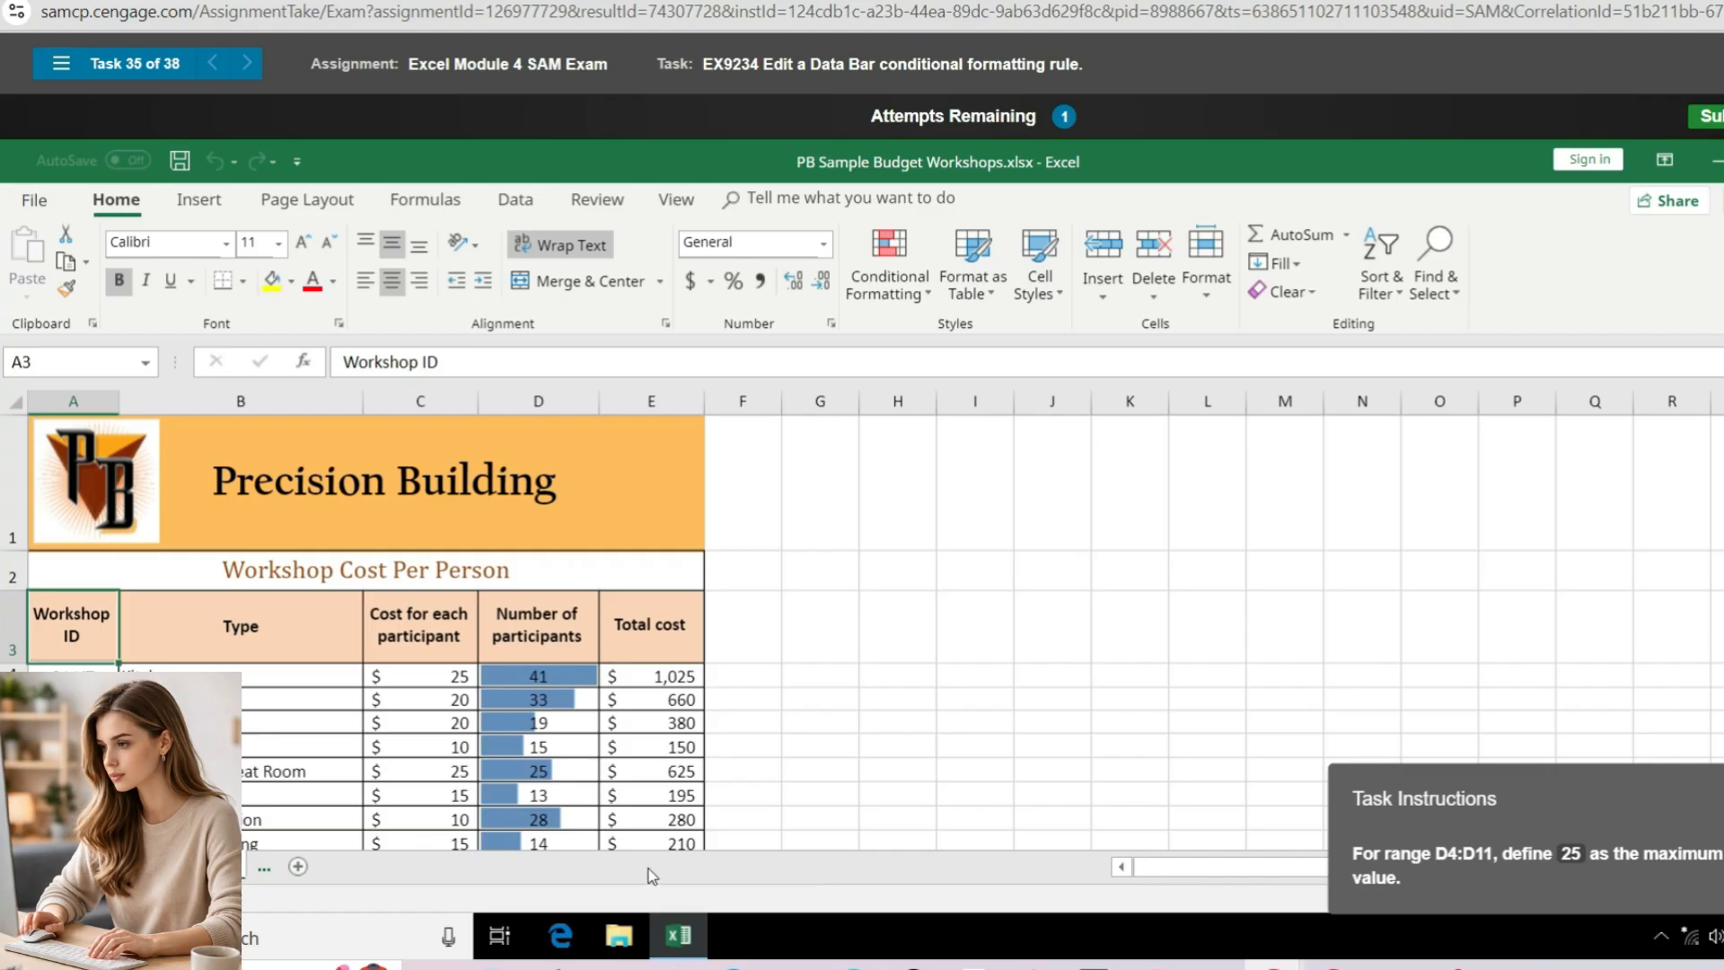
pyautogui.click(560, 678)
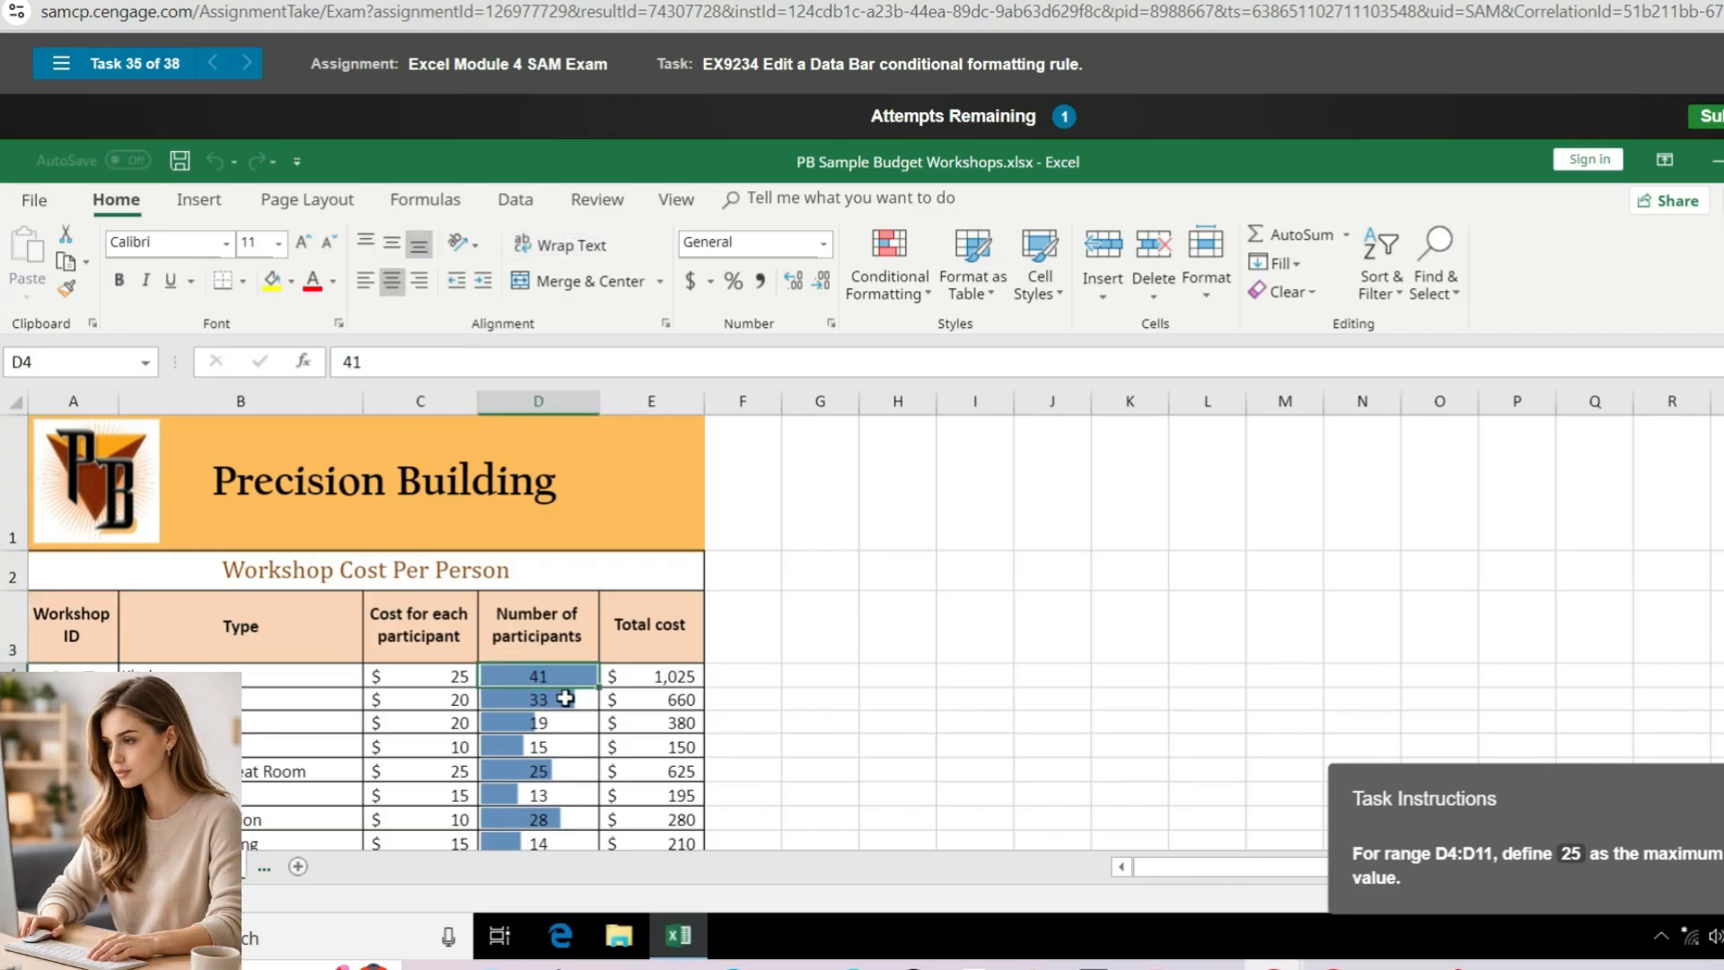
pyautogui.scroll(-1, 566, 698)
pyautogui.scroll(1, 574, 710)
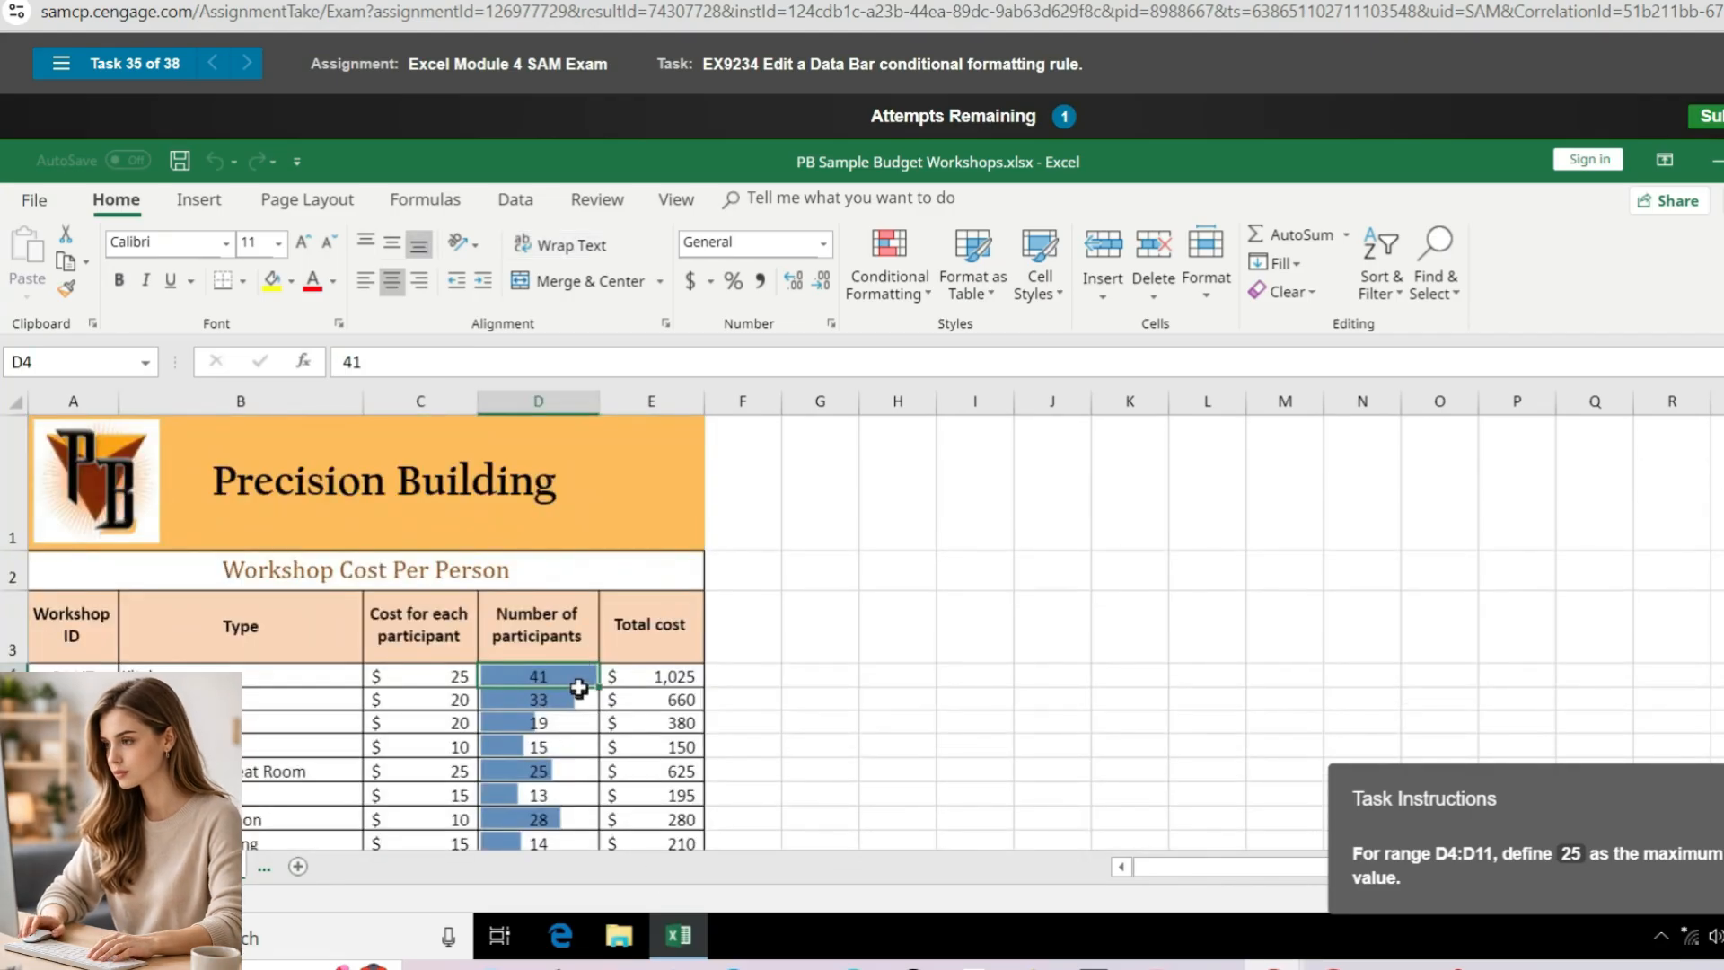
pyautogui.scroll(-1, 571, 671)
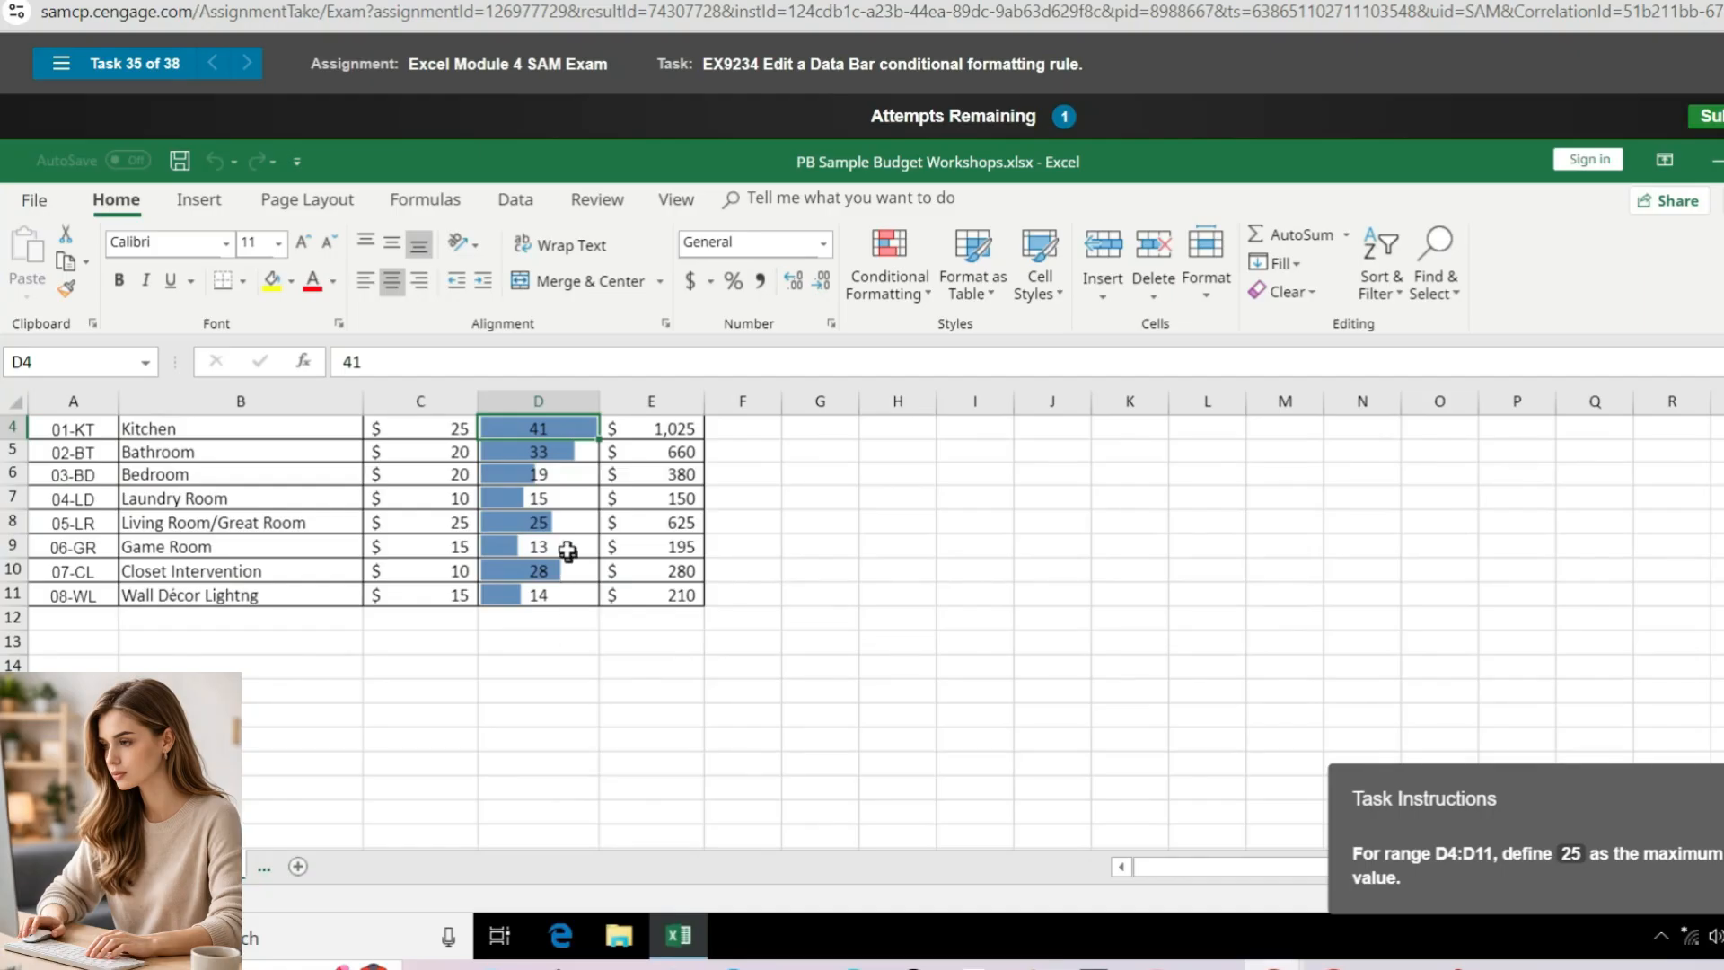
pyautogui.click(558, 522)
pyautogui.rightClick(558, 521)
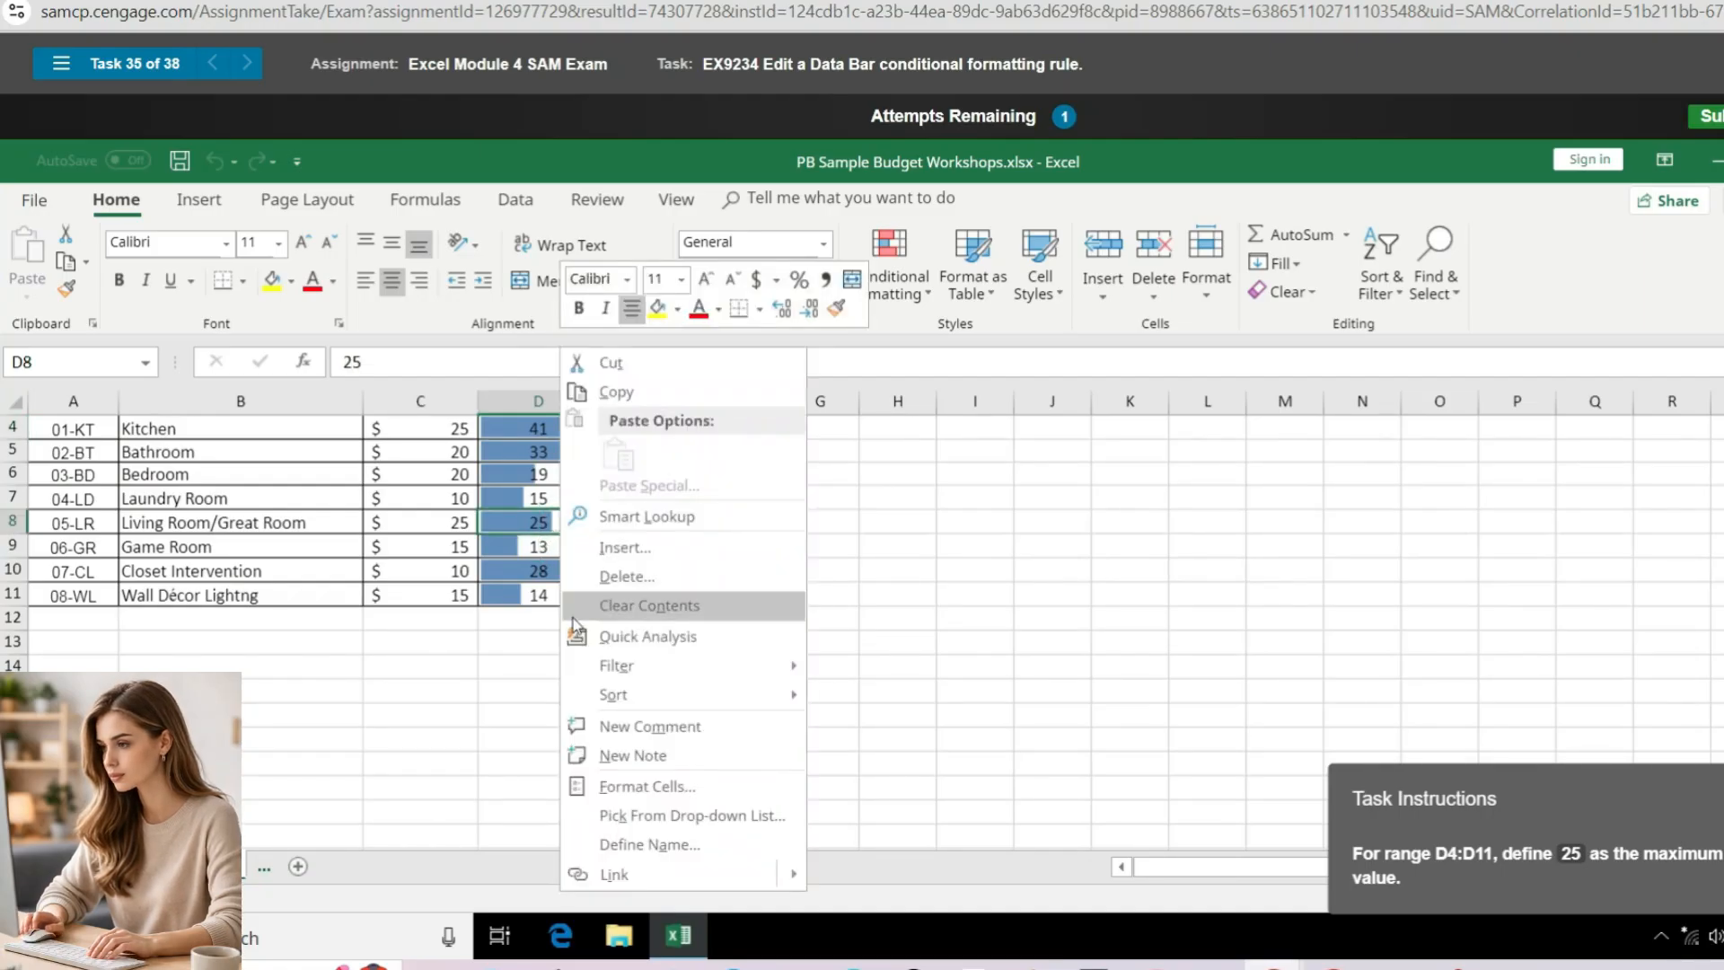
pyautogui.click(927, 294)
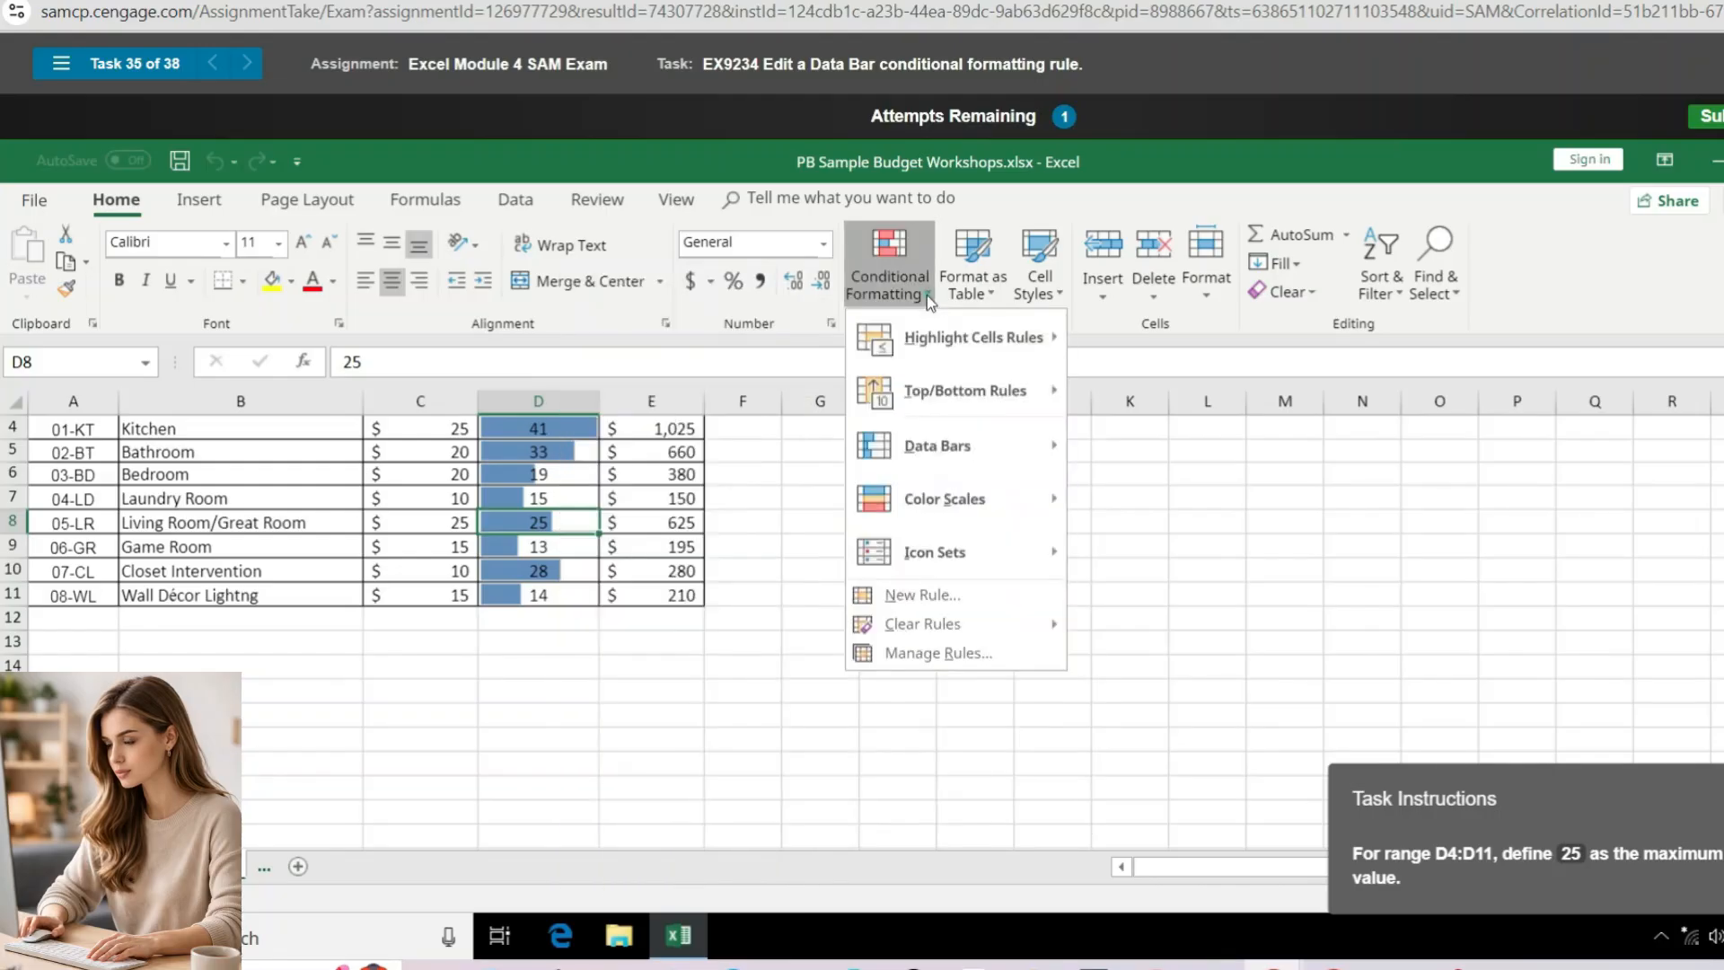
pyautogui.moveTo(1015, 336)
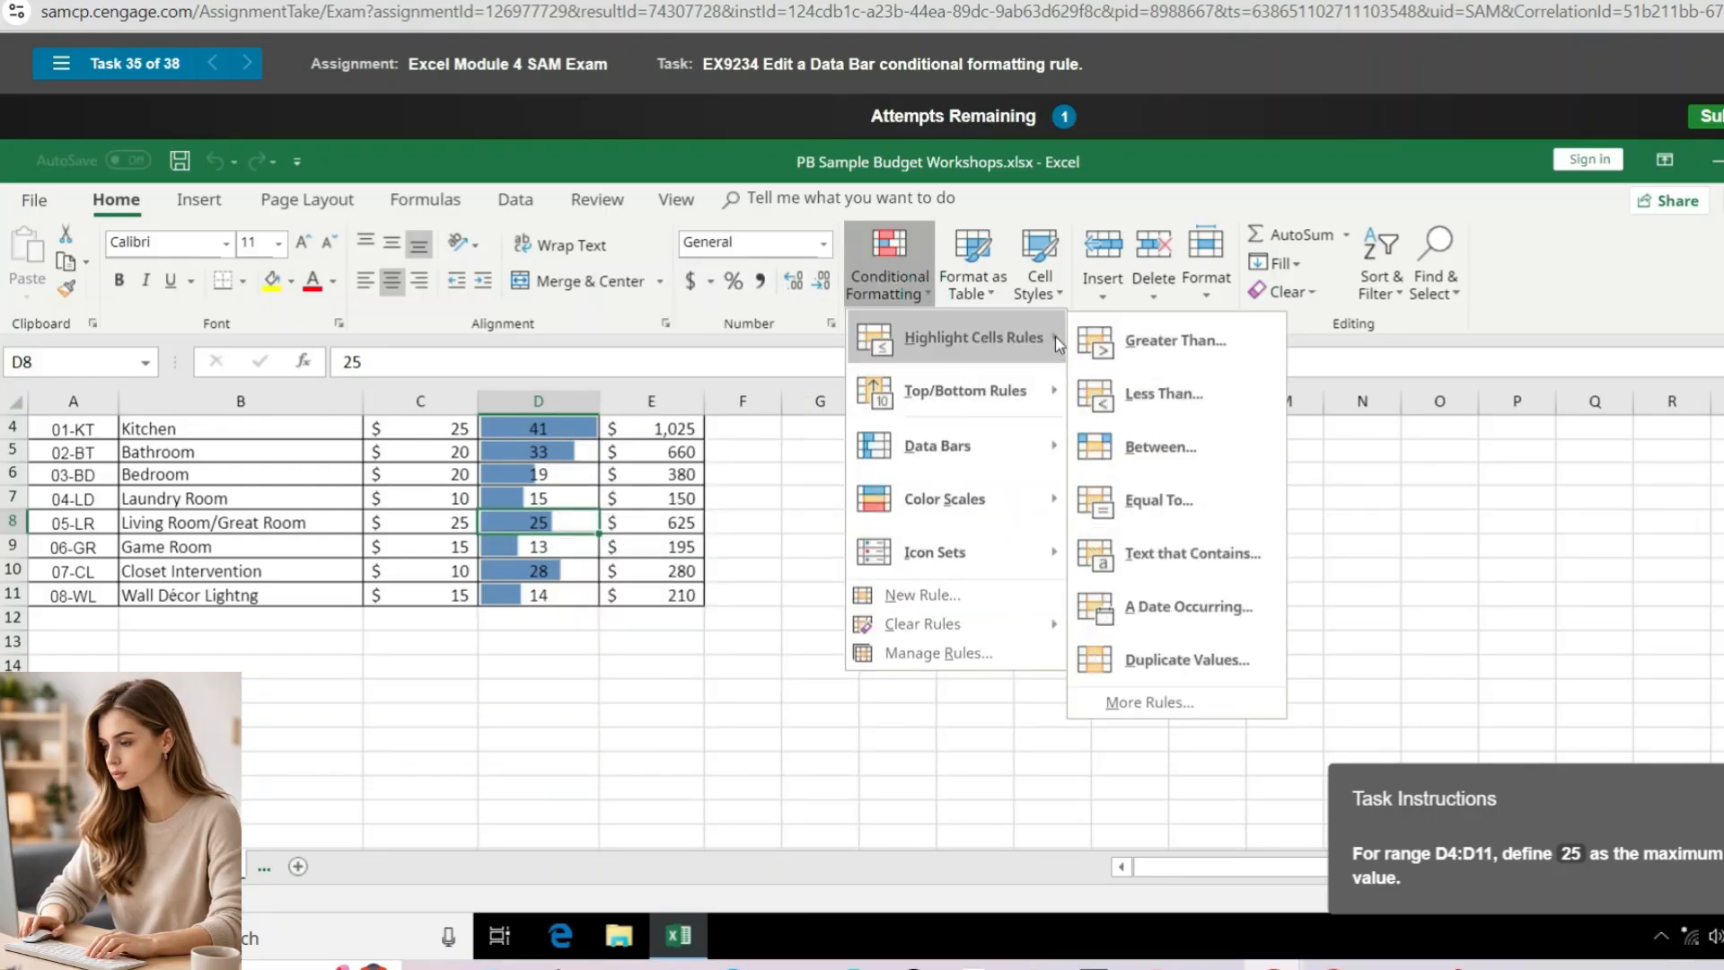
pyautogui.moveTo(1052, 464)
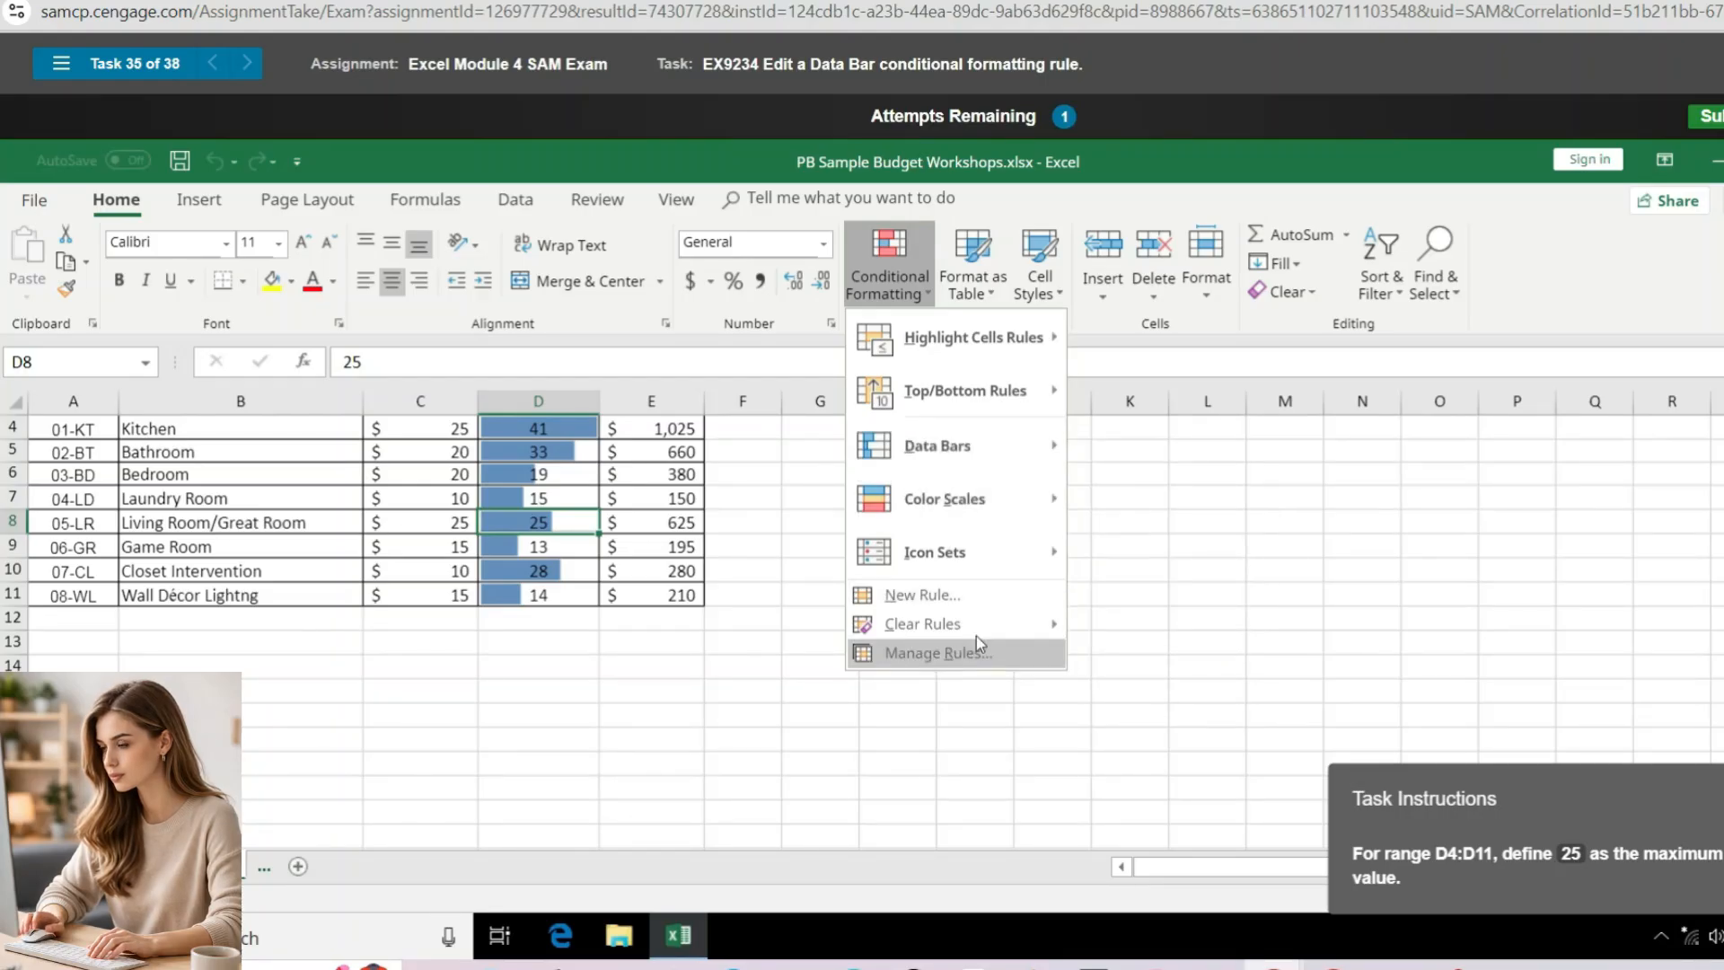
pyautogui.moveTo(973, 620)
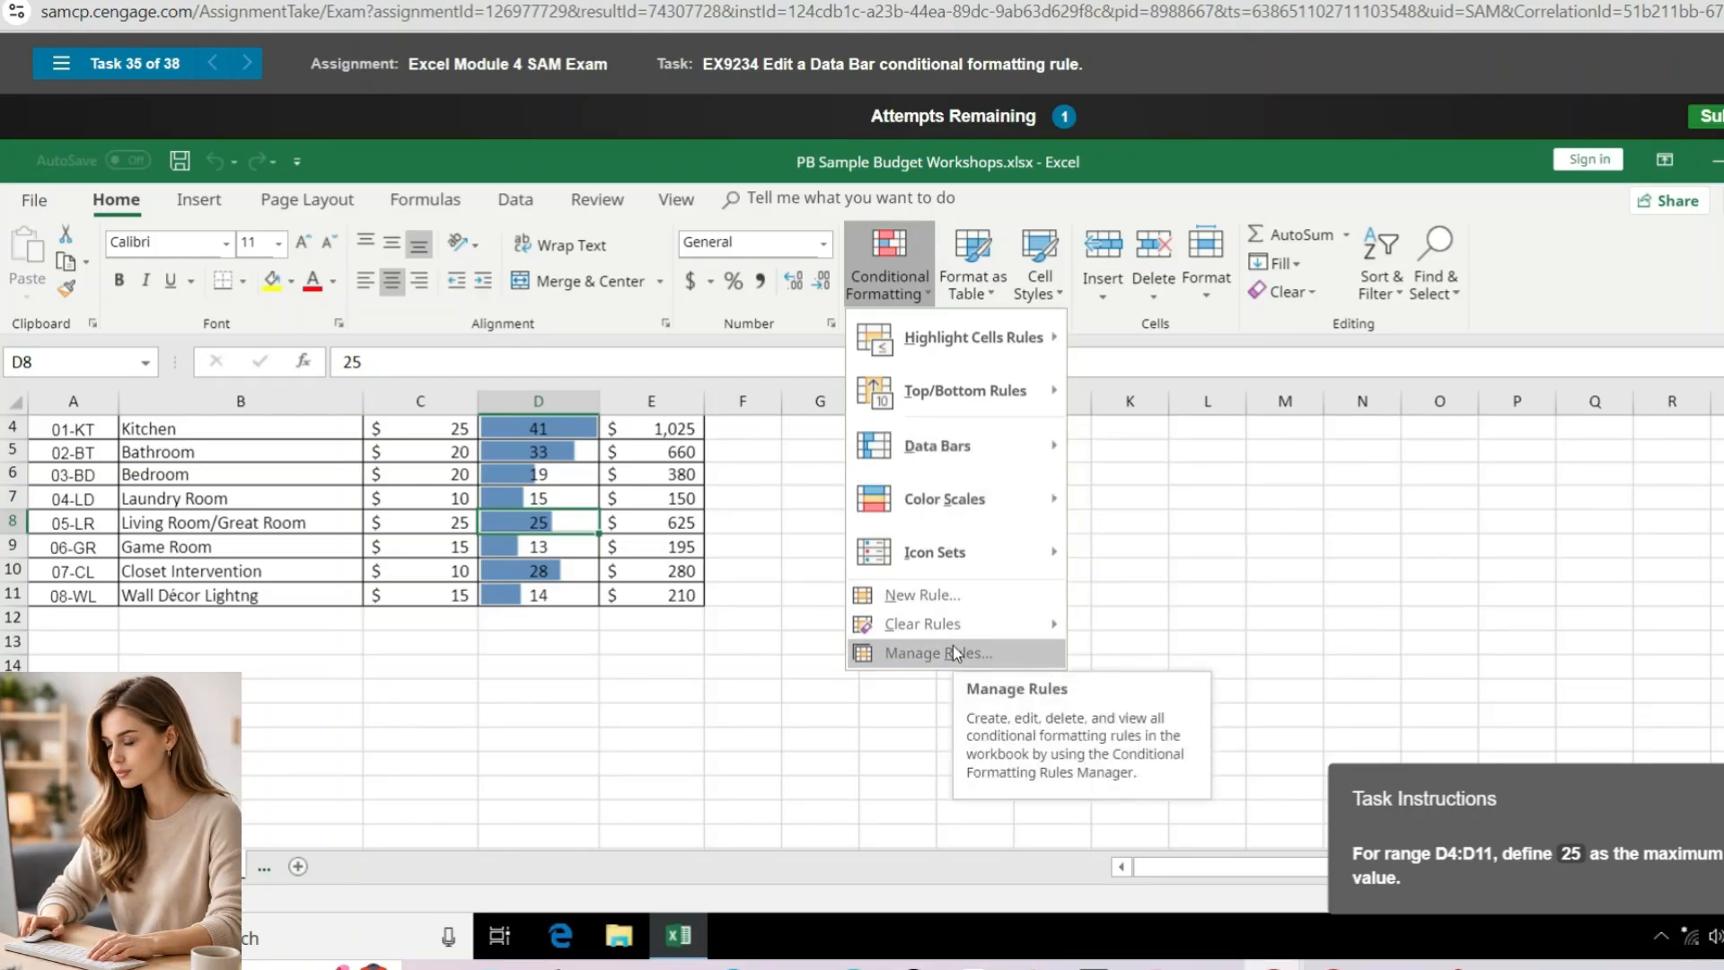
pyautogui.click(951, 645)
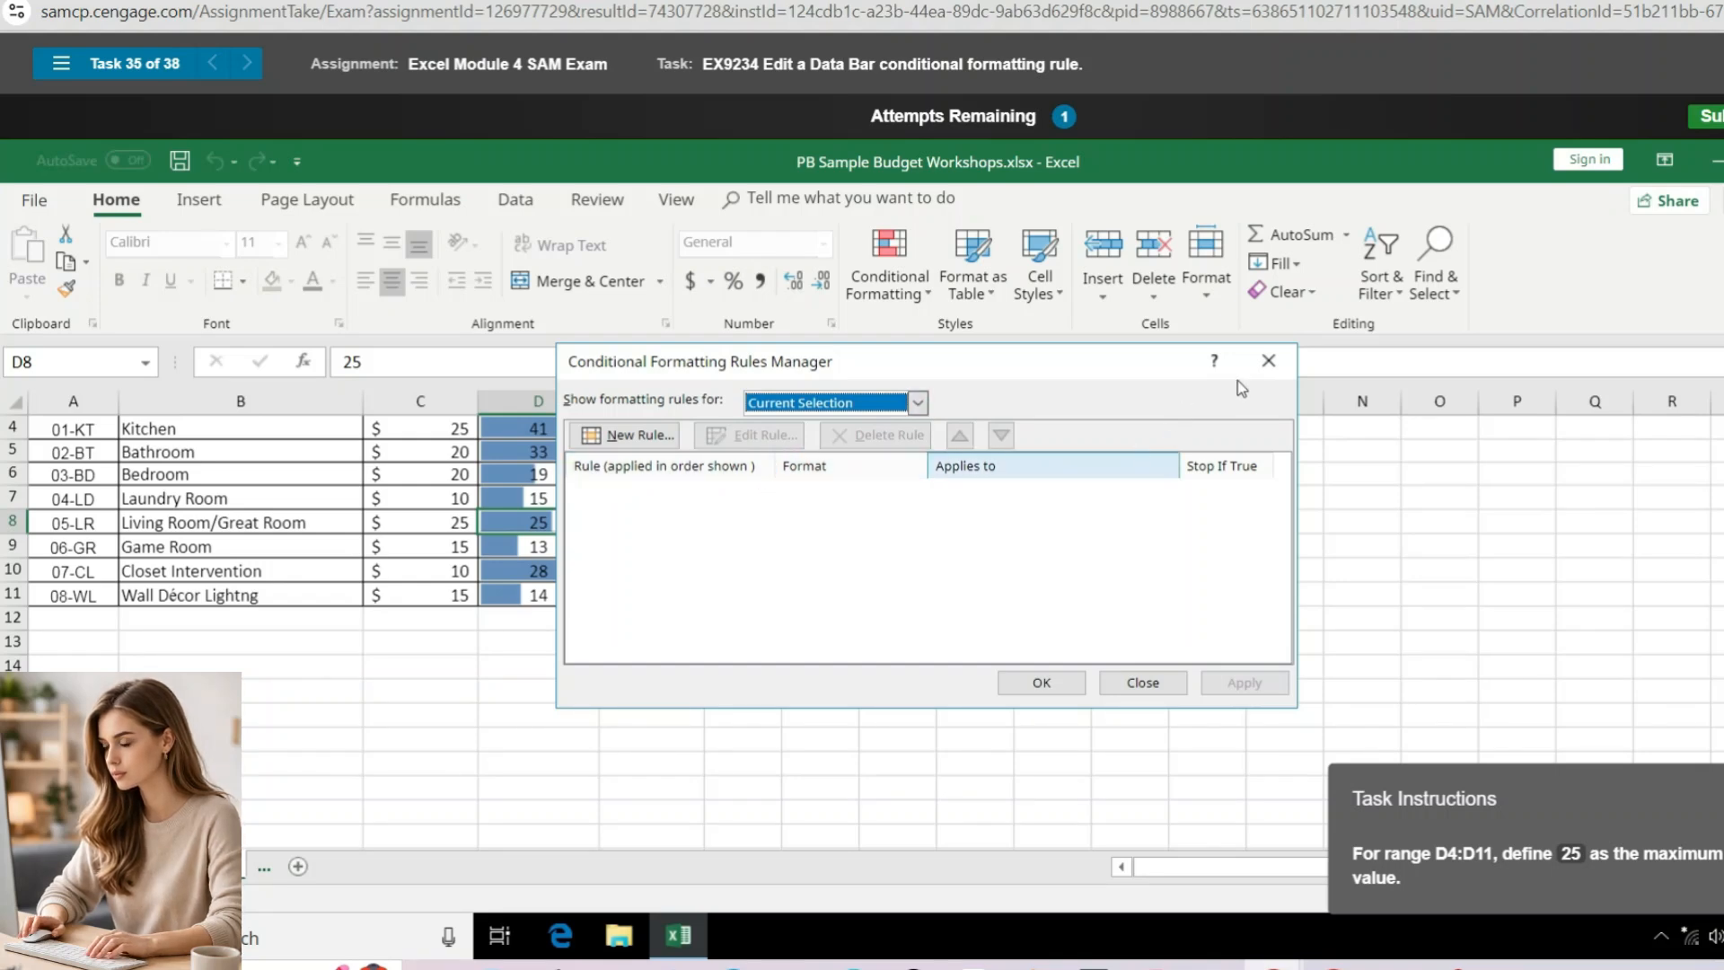
pyautogui.click(1266, 362)
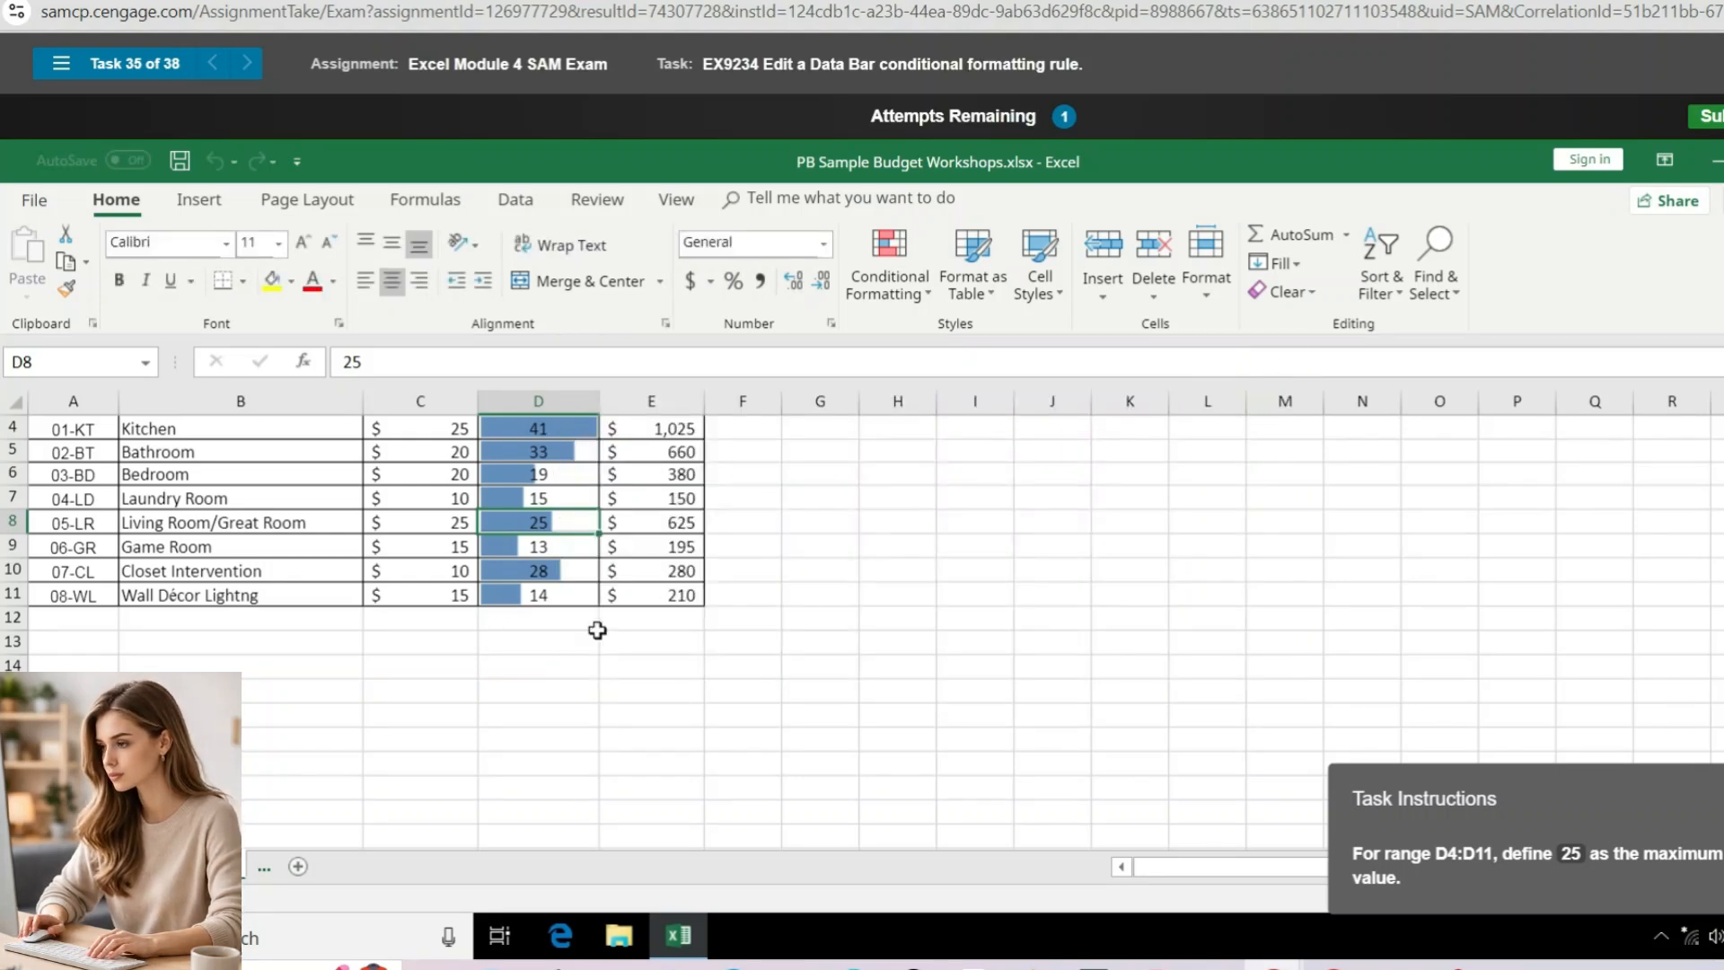
# Open the Conditional Formatting Rules Manager for the range D4:D11 and select its data bar rule
pyautogui.scroll(1, 596, 627)
pyautogui.moveTo(528, 680)
pyautogui.mouseDown()
pyautogui.moveTo(539, 869)
pyautogui.moveTo(557, 670)
pyautogui.mouseUp()
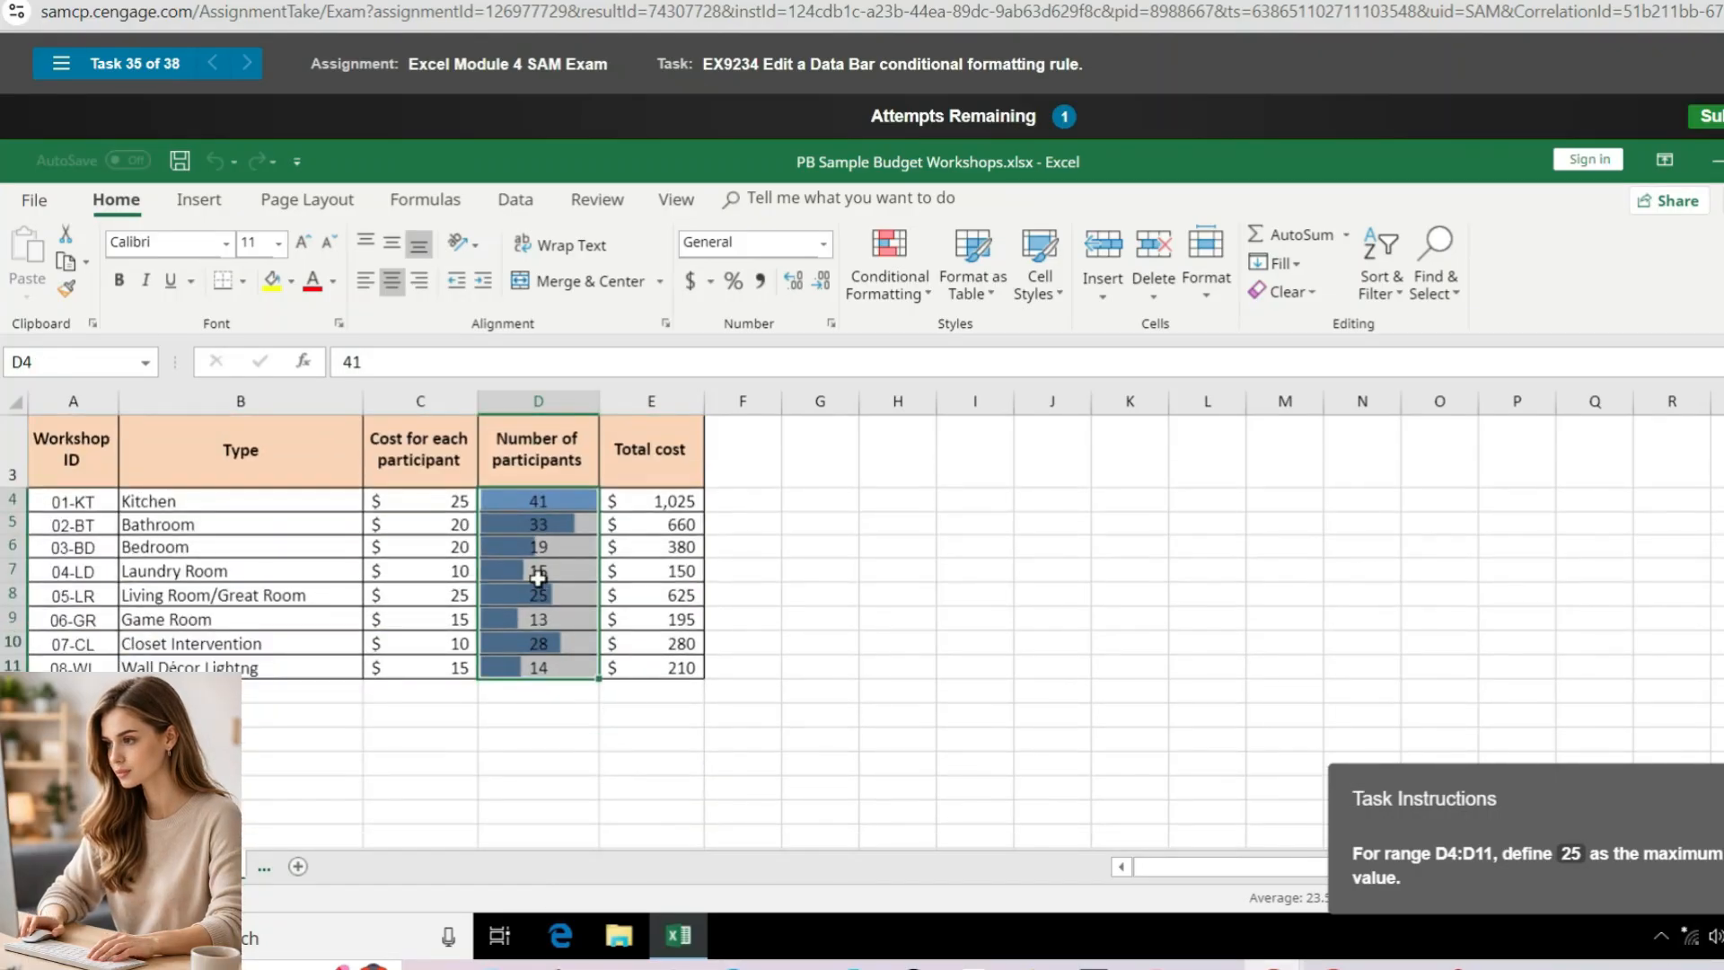
pyautogui.click(925, 298)
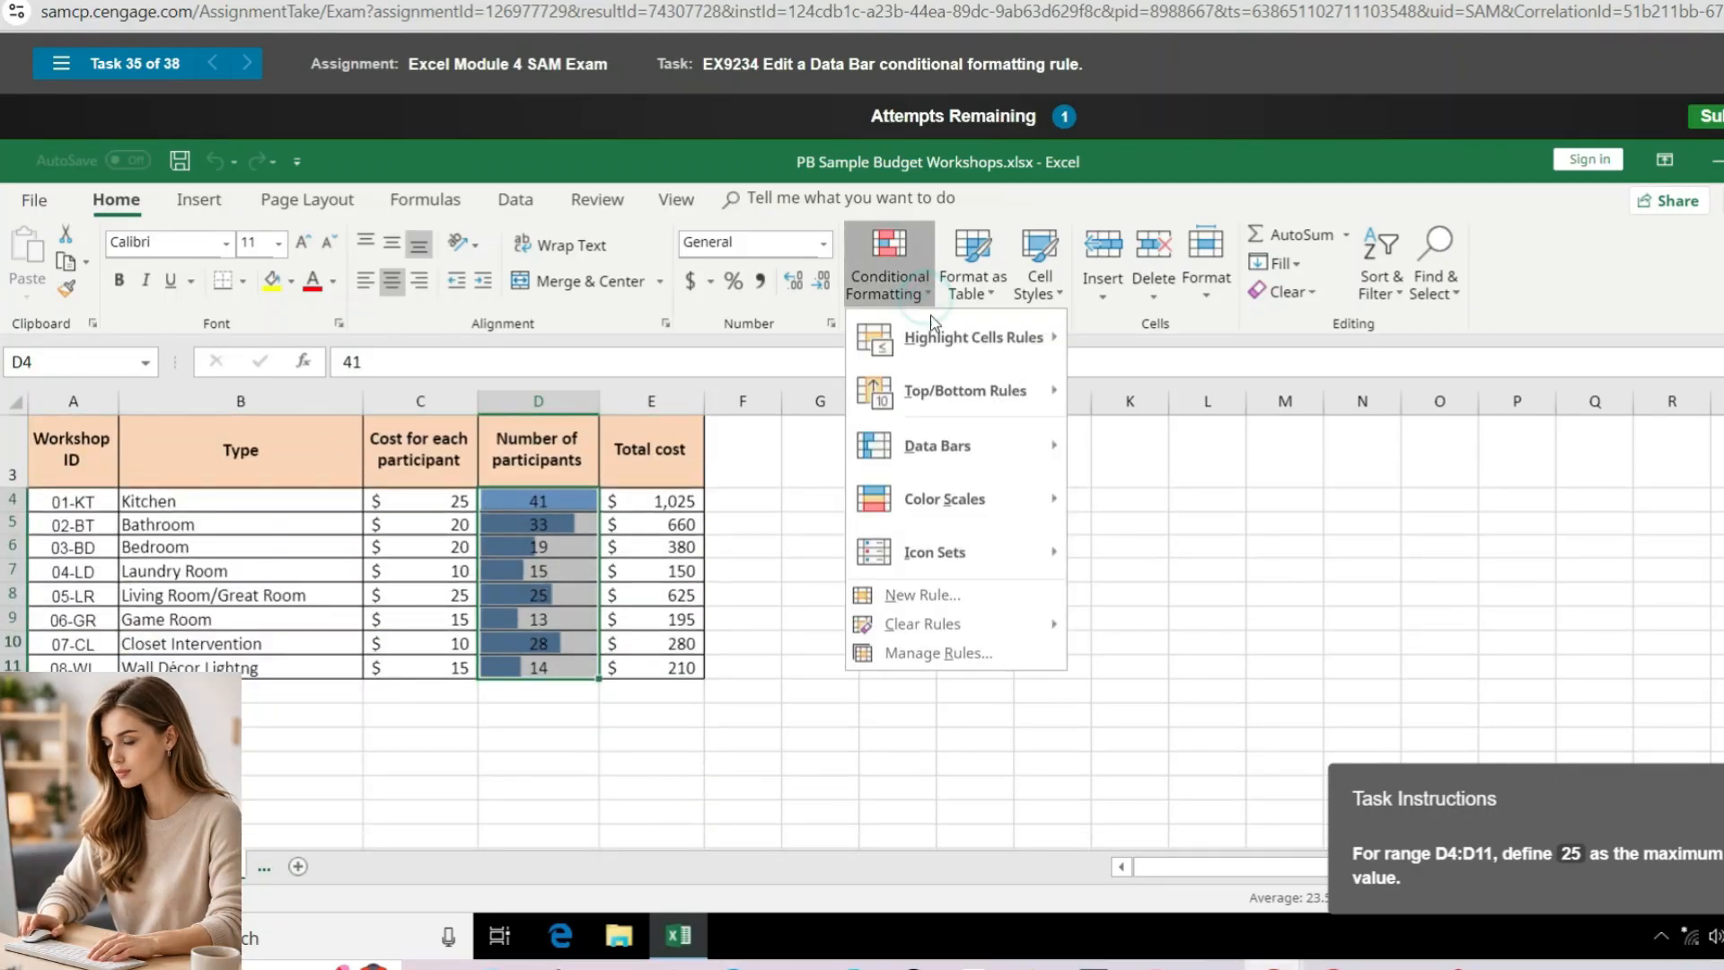
pyautogui.click(941, 650)
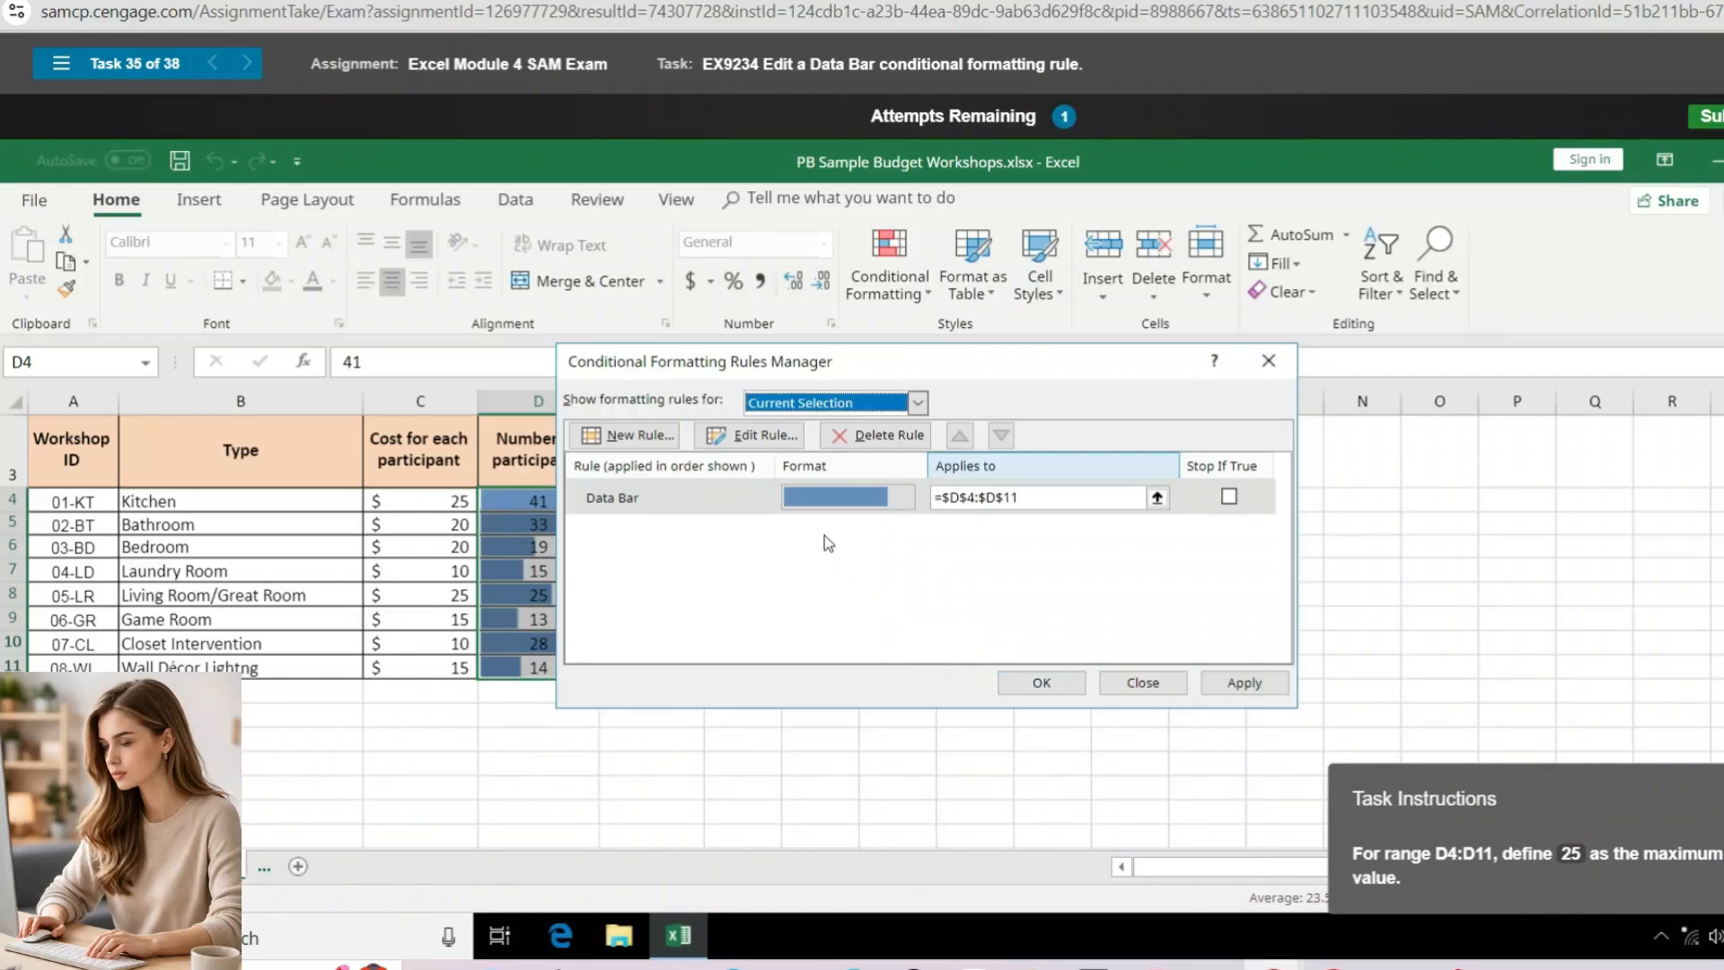
pyautogui.click(757, 508)
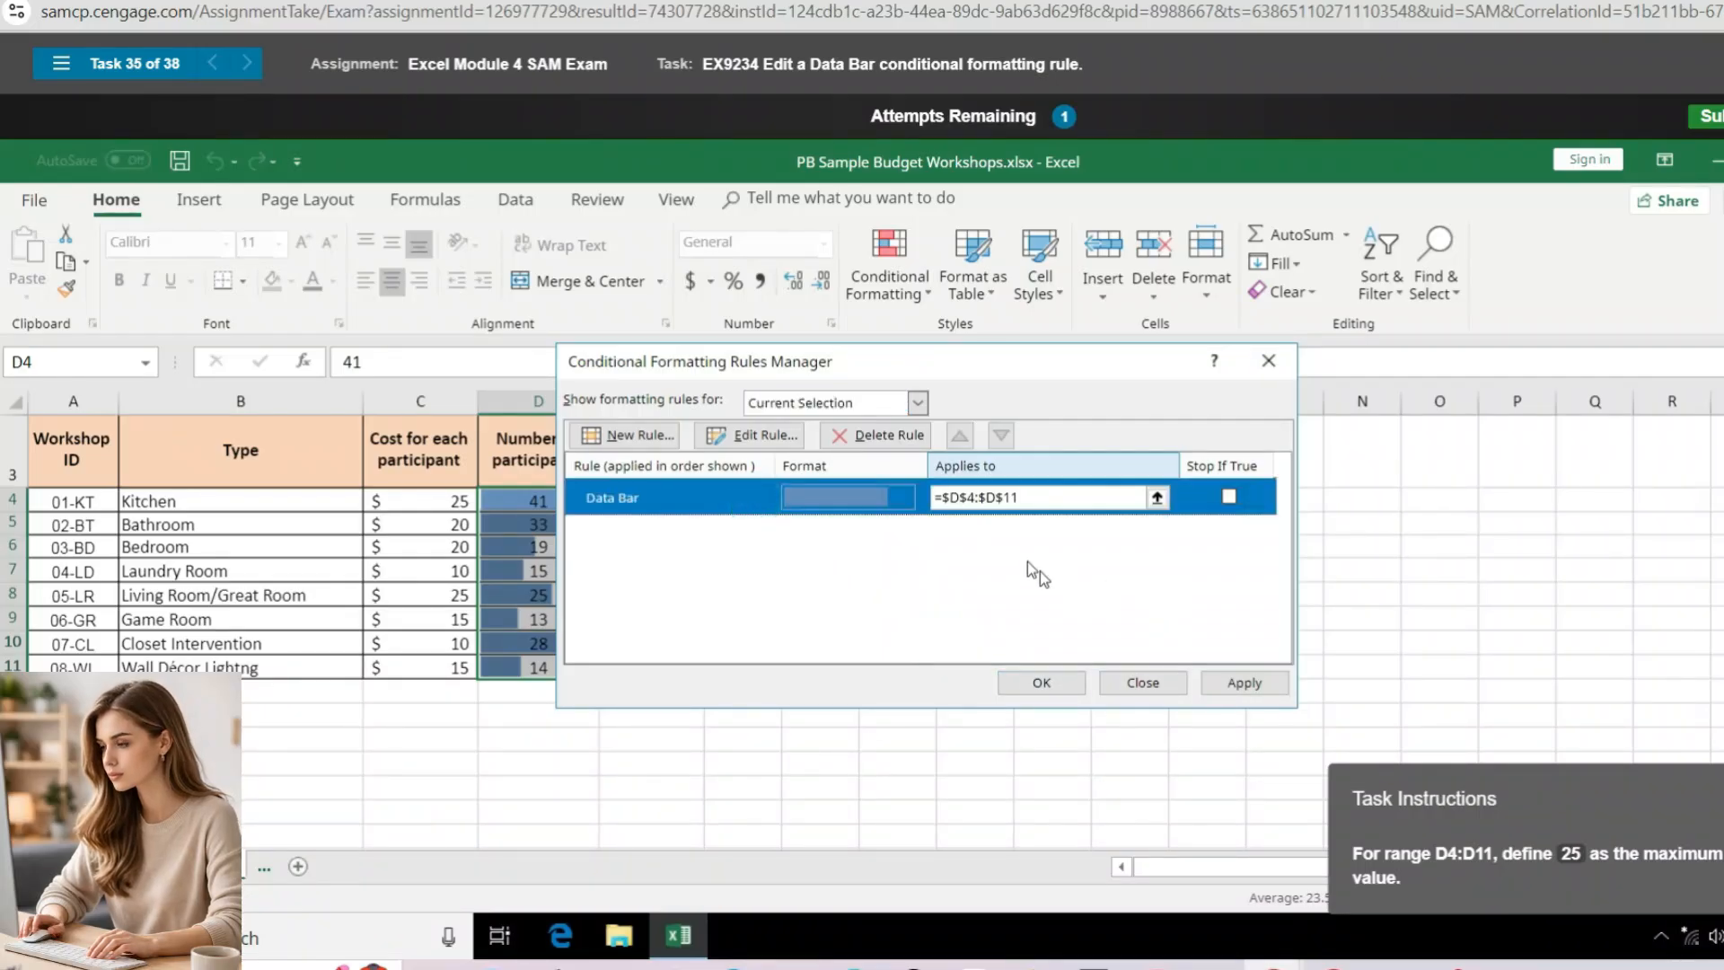
# Try editing the selected data bar rule so that its Maximum type is Highest value
pyautogui.click(777, 440)
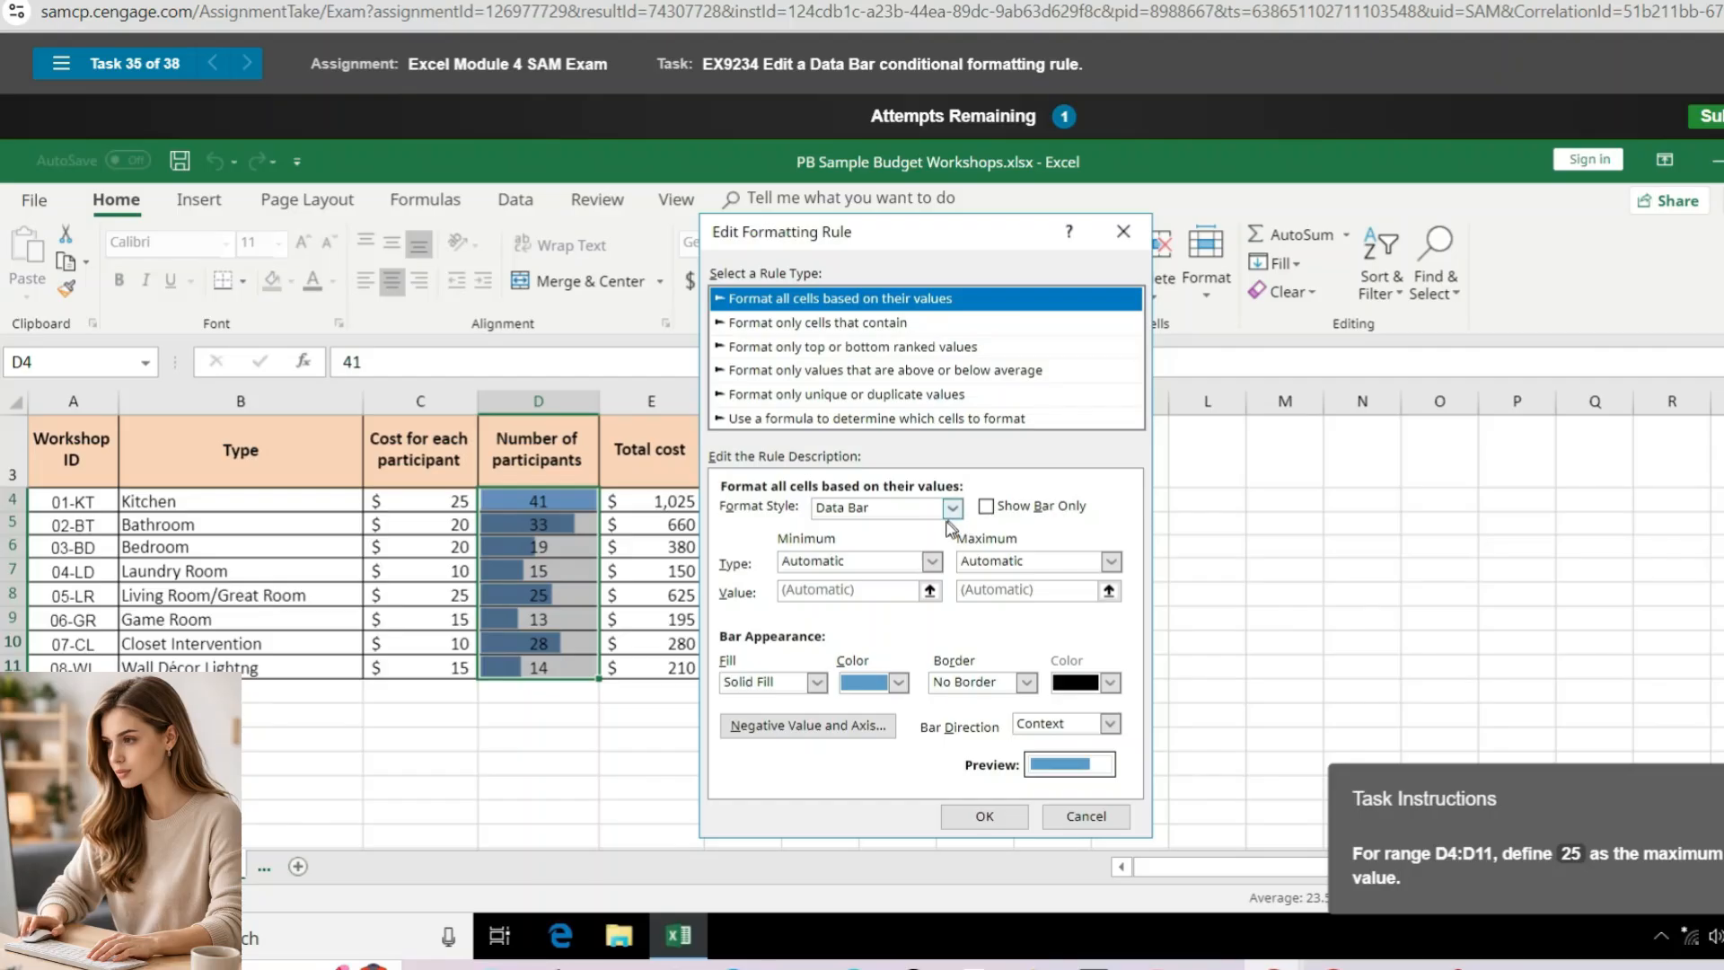
pyautogui.click(933, 562)
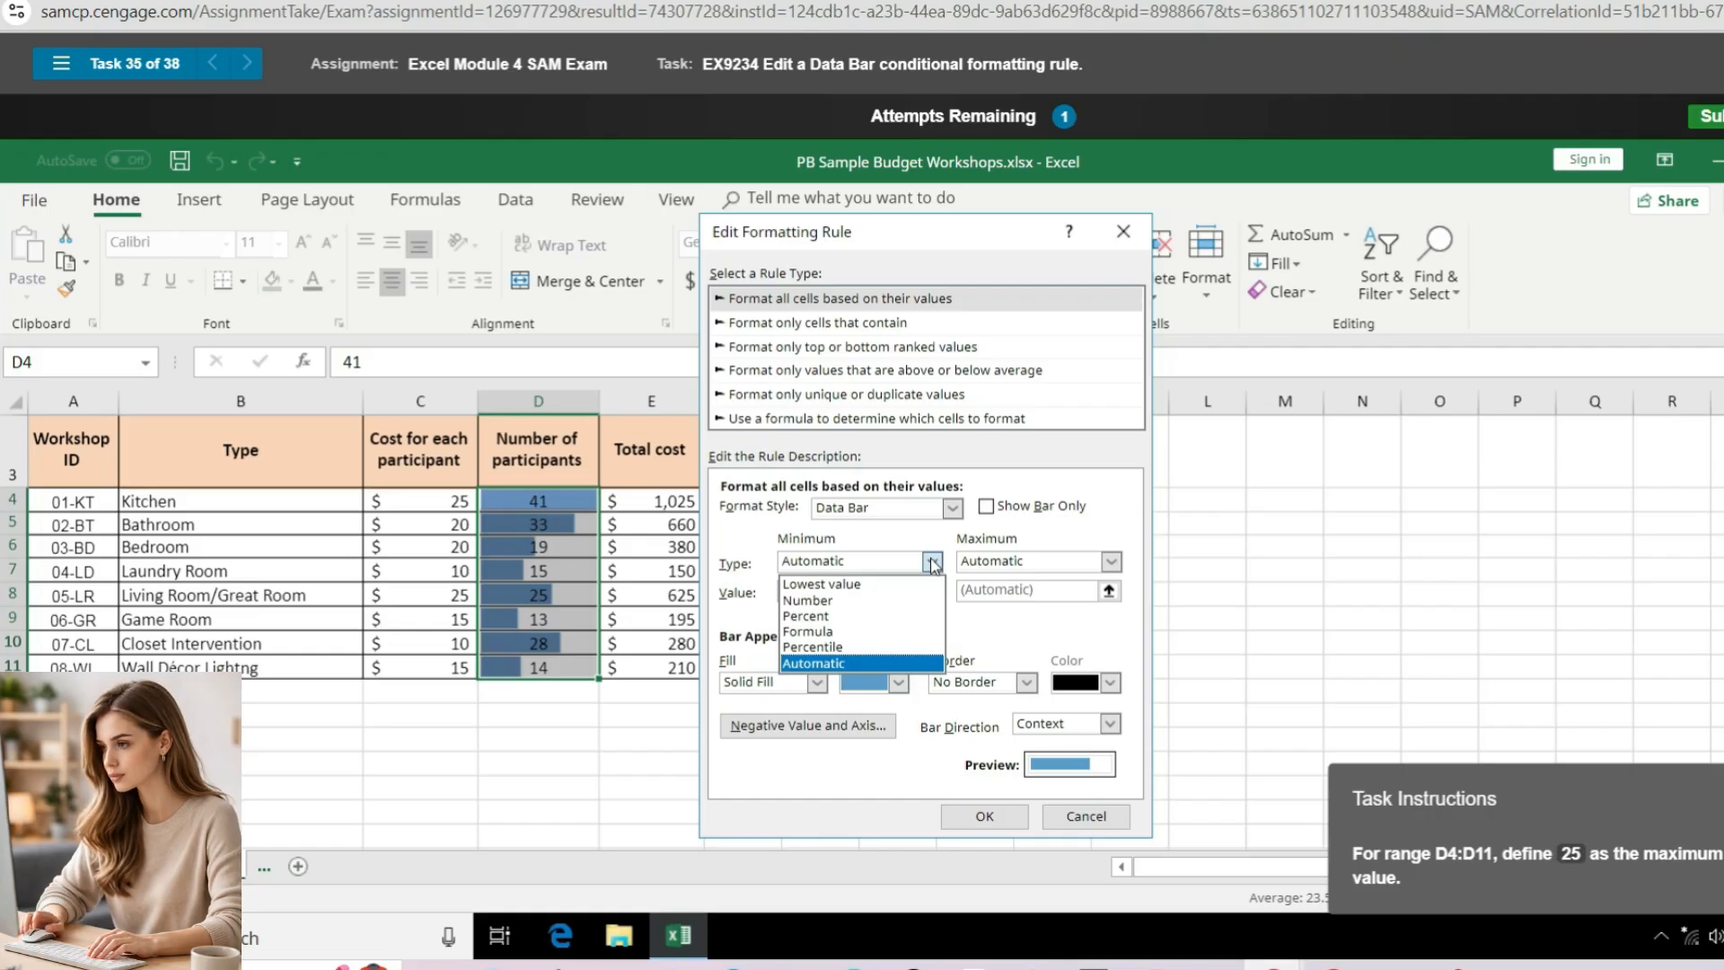
pyautogui.click(934, 562)
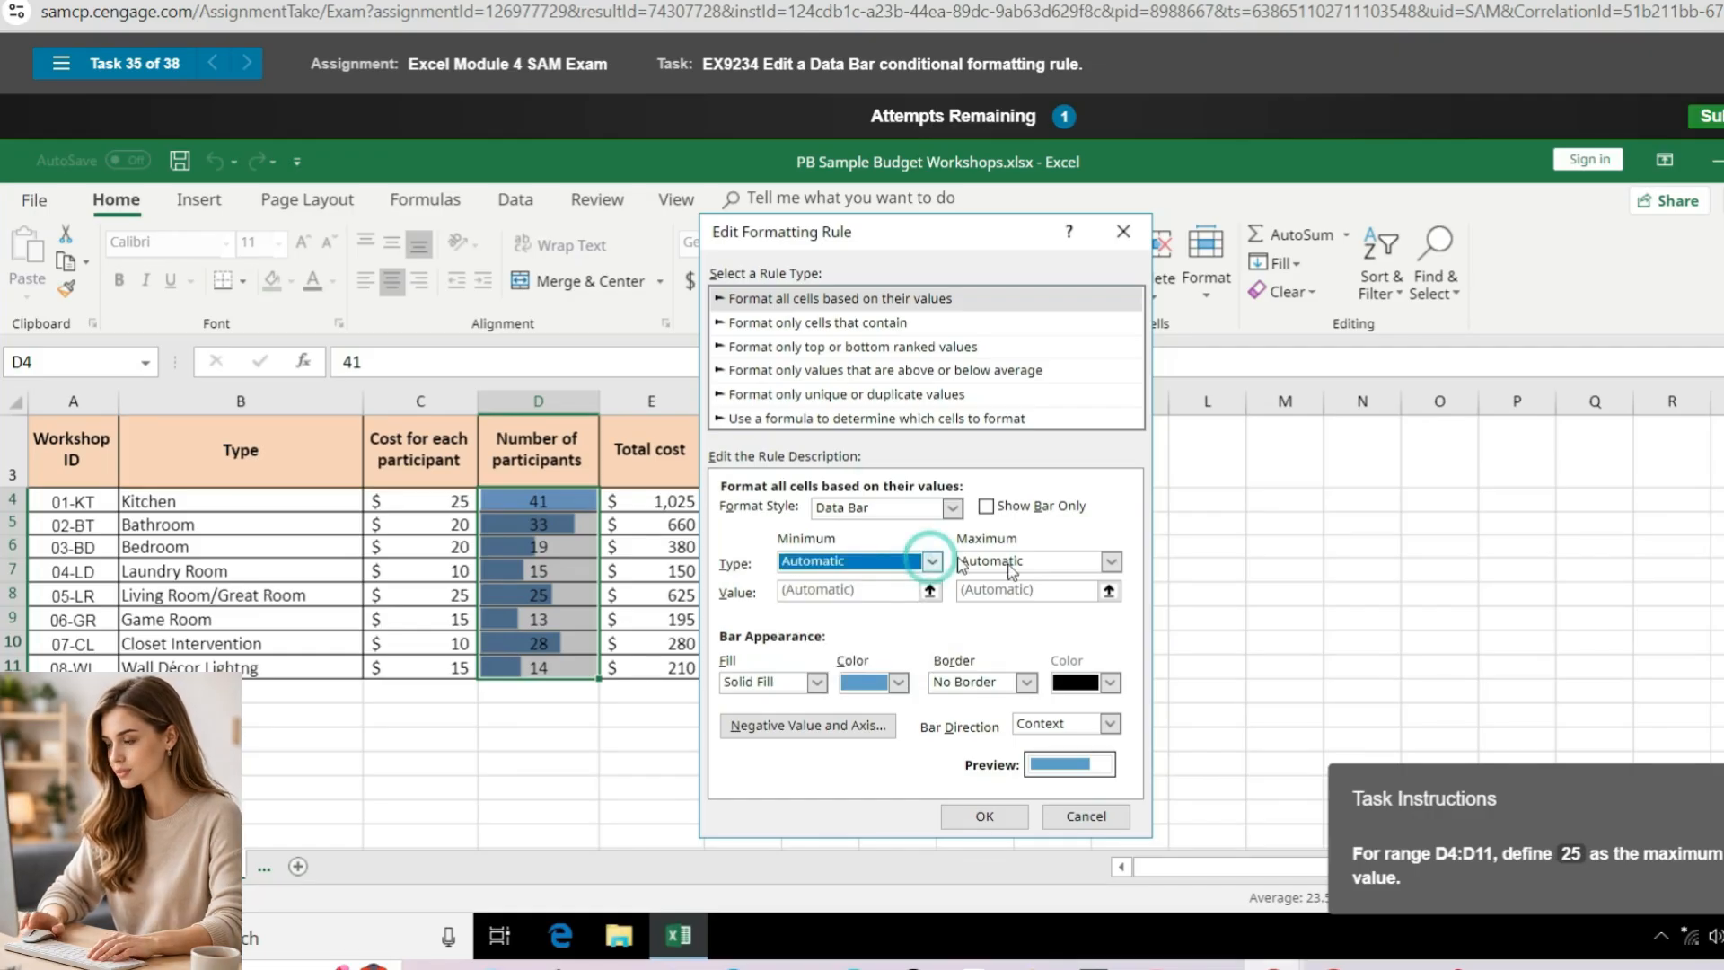
pyautogui.click(1111, 562)
pyautogui.click(1042, 582)
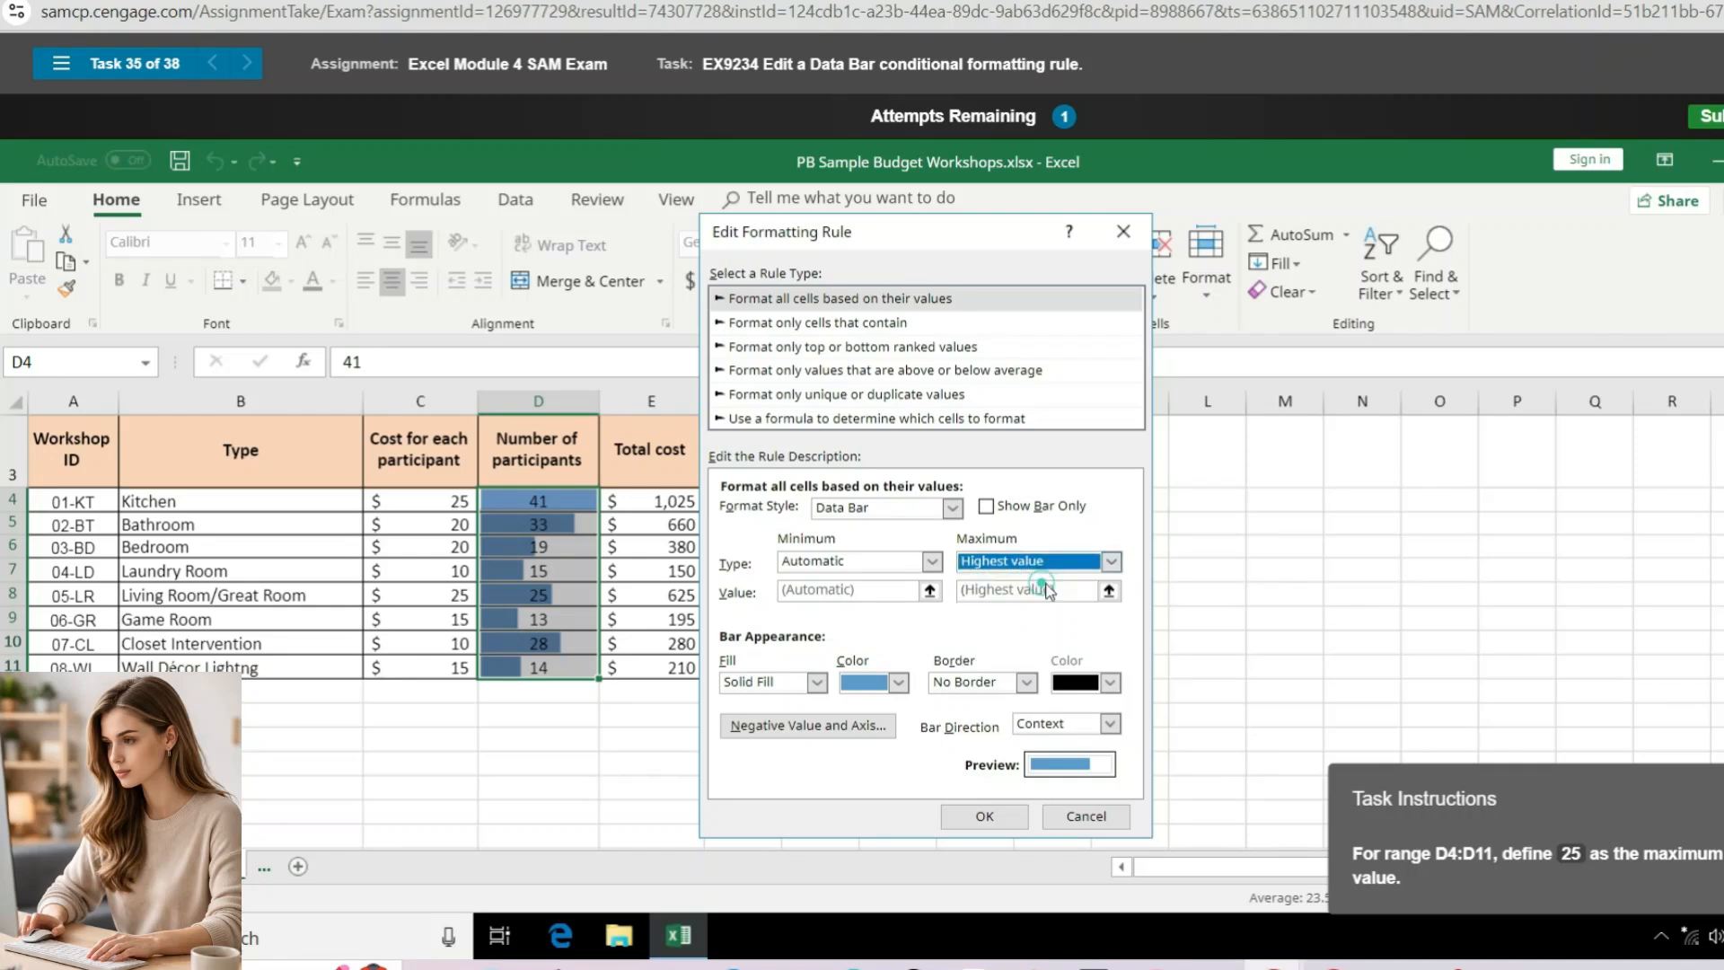
# Try setting the data bar rule's Minimum type to Number with the value 25, and close the rule editor without confirming
pyautogui.click(873, 596)
pyautogui.click(932, 561)
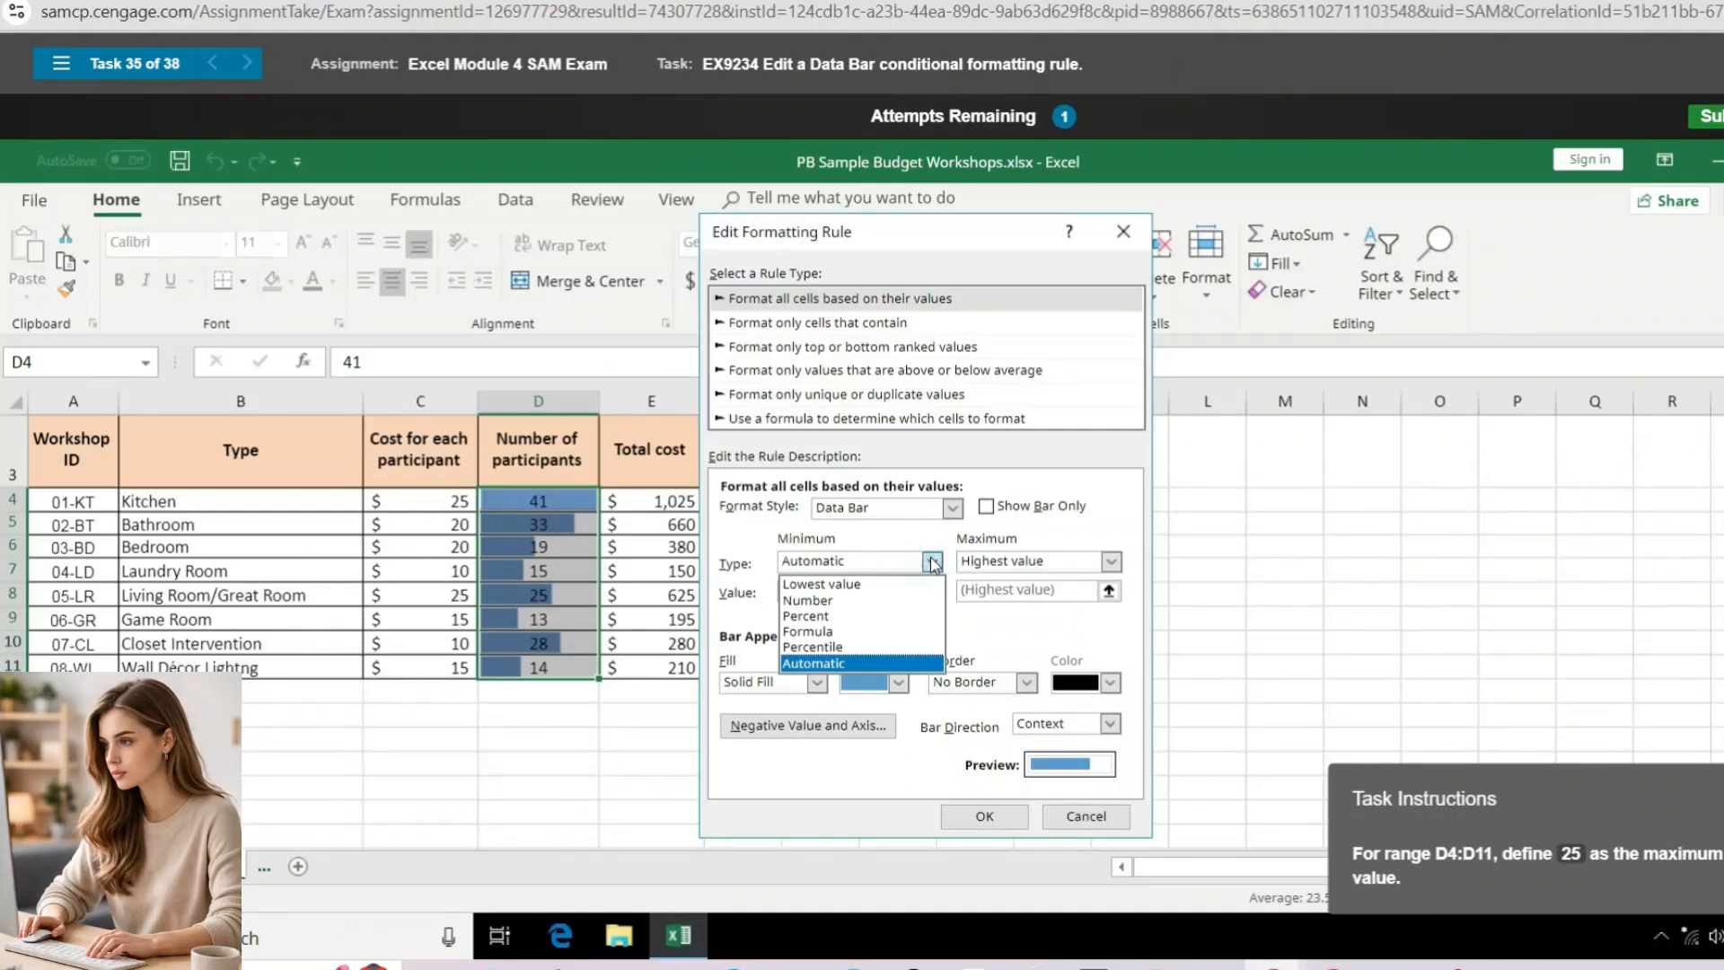
pyautogui.click(858, 600)
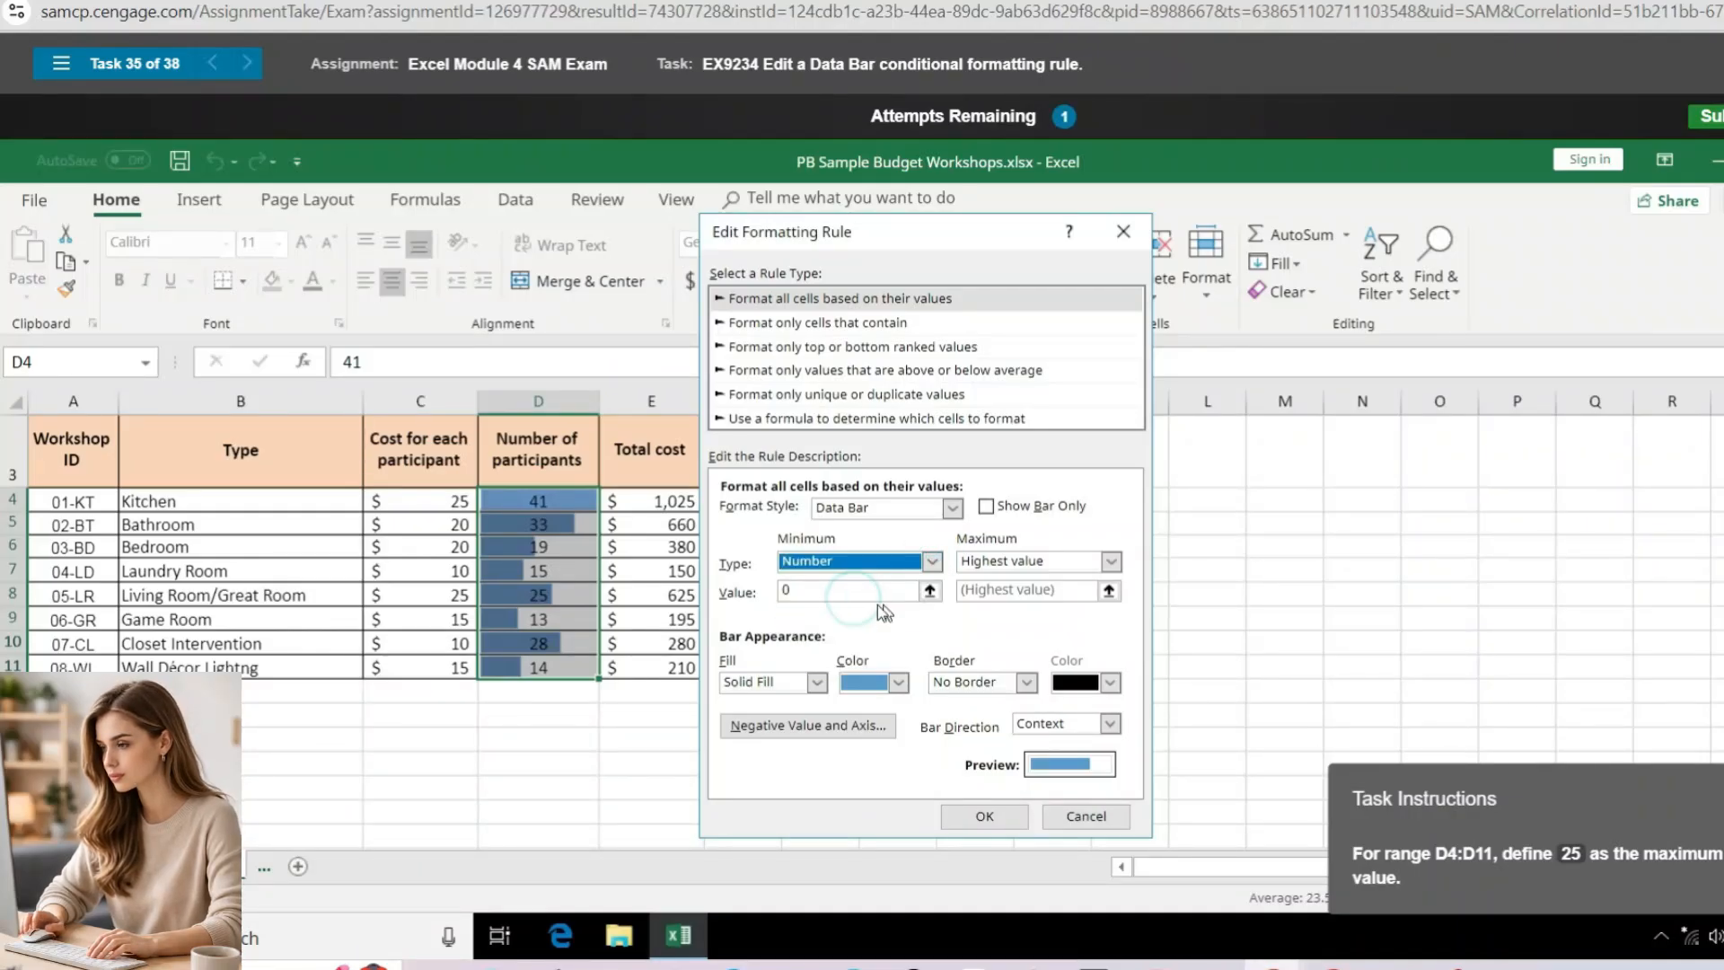
pyautogui.click(853, 588)
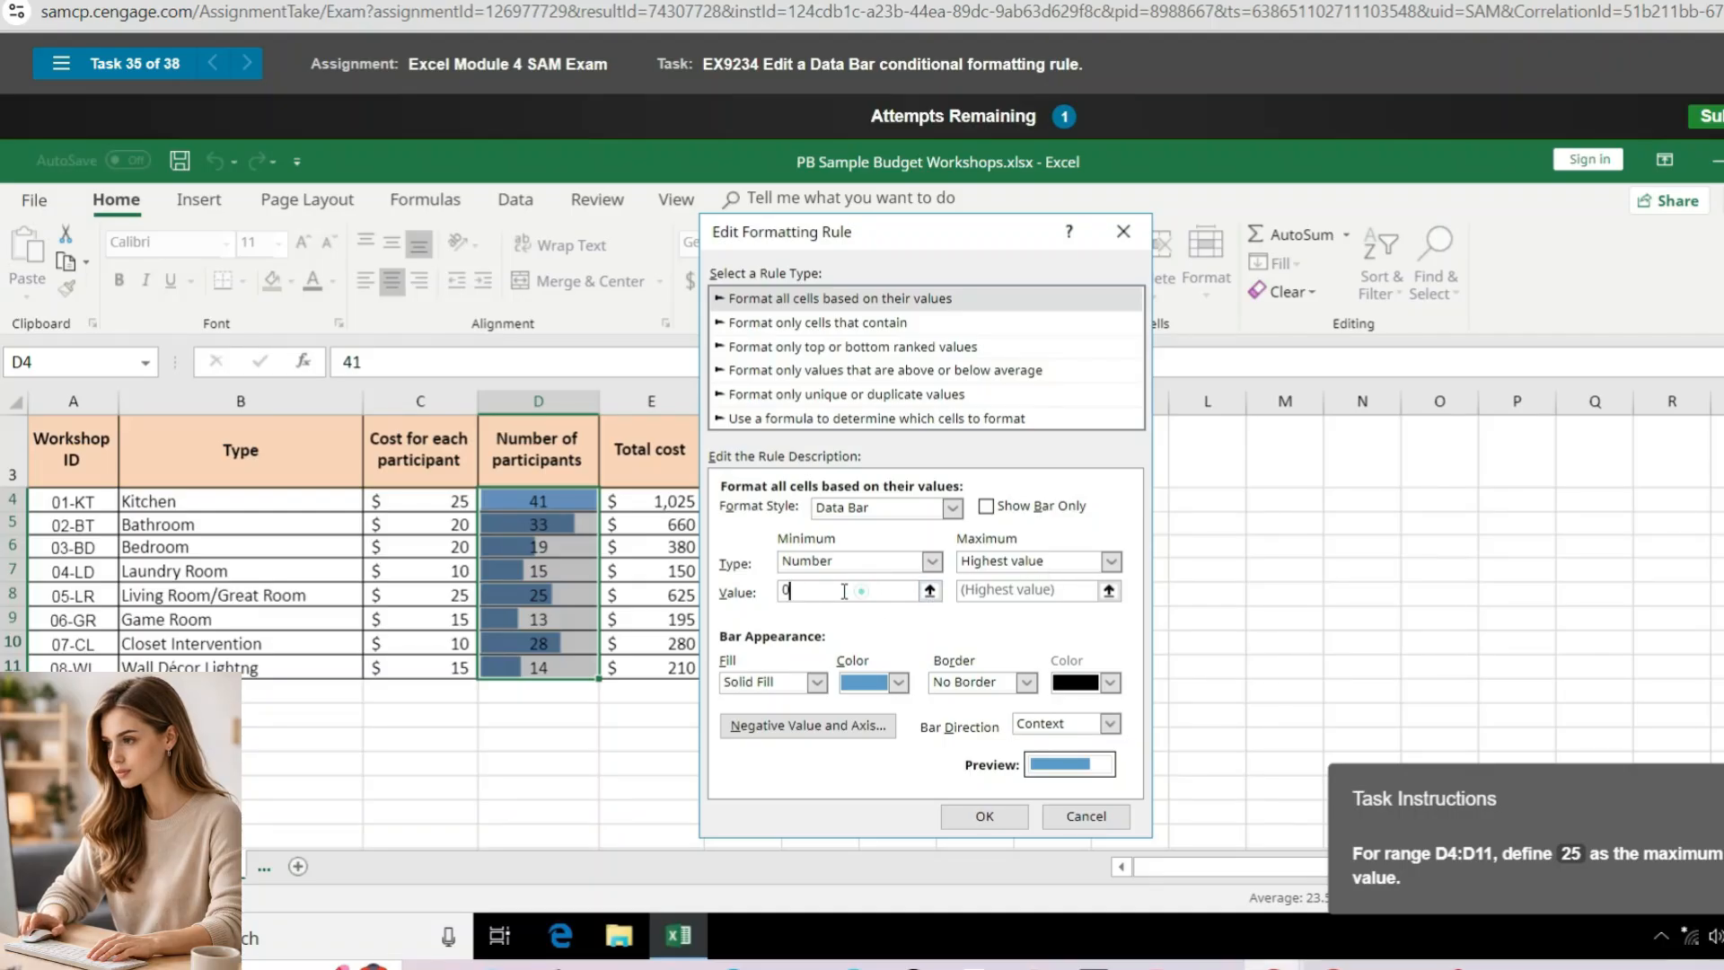
pyautogui.moveTo(792, 590); pyautogui.dragTo(761, 598)
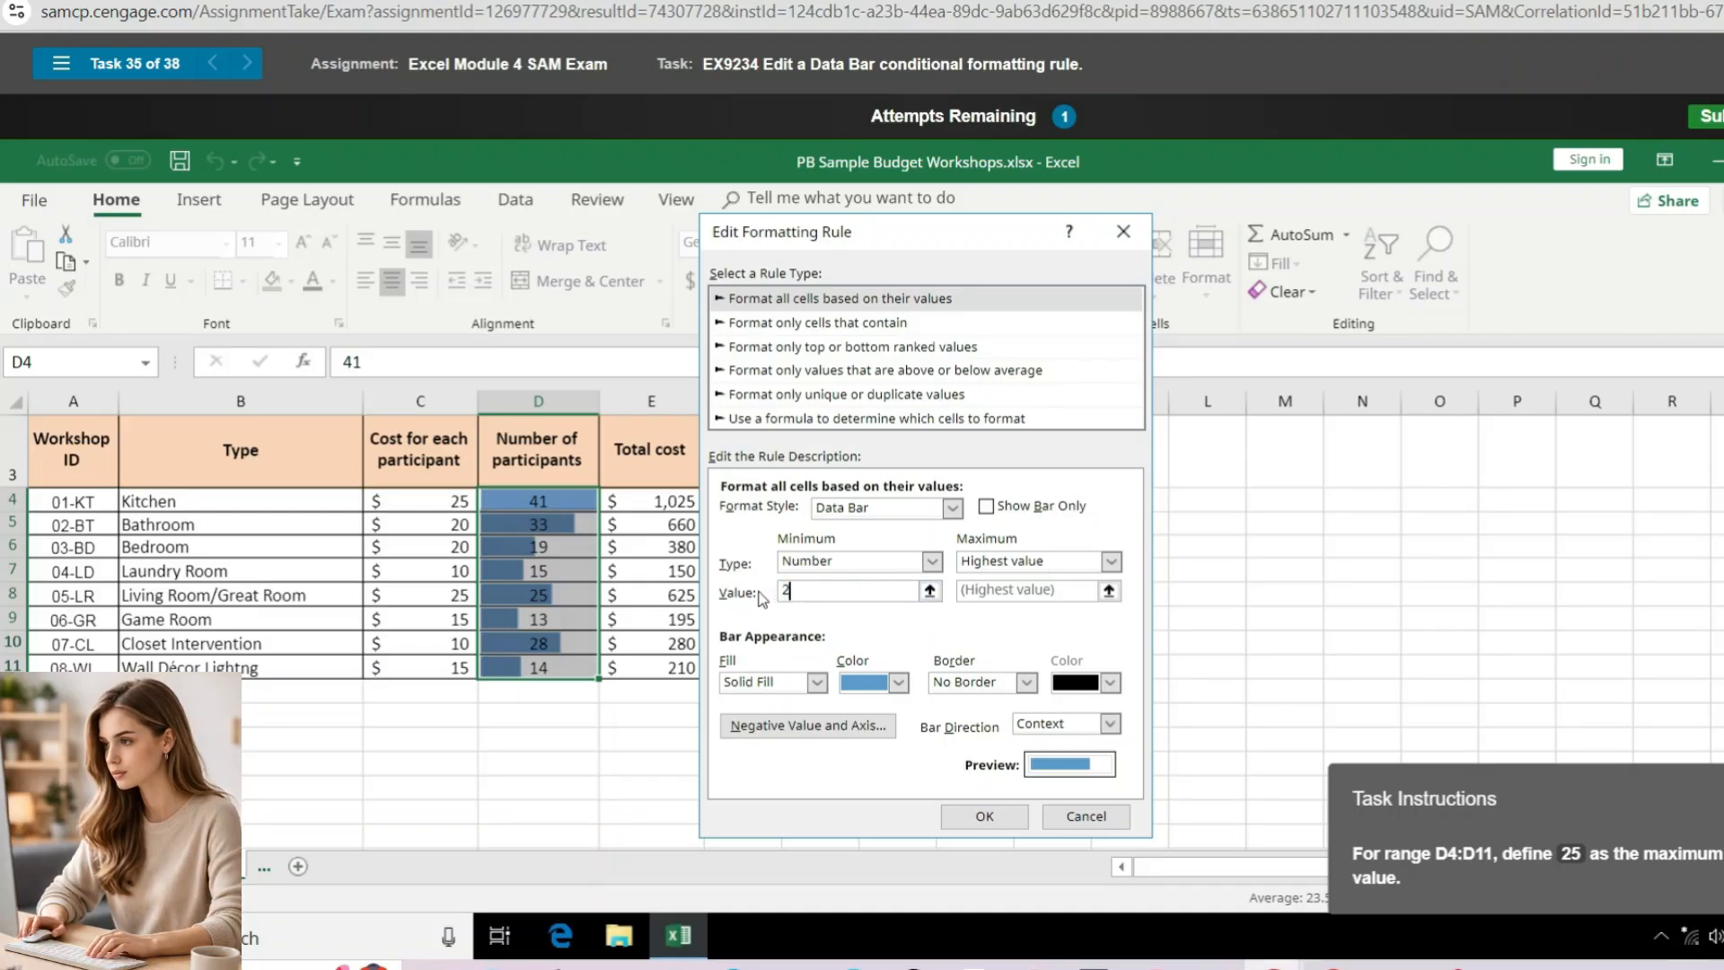
pyautogui.write('25')
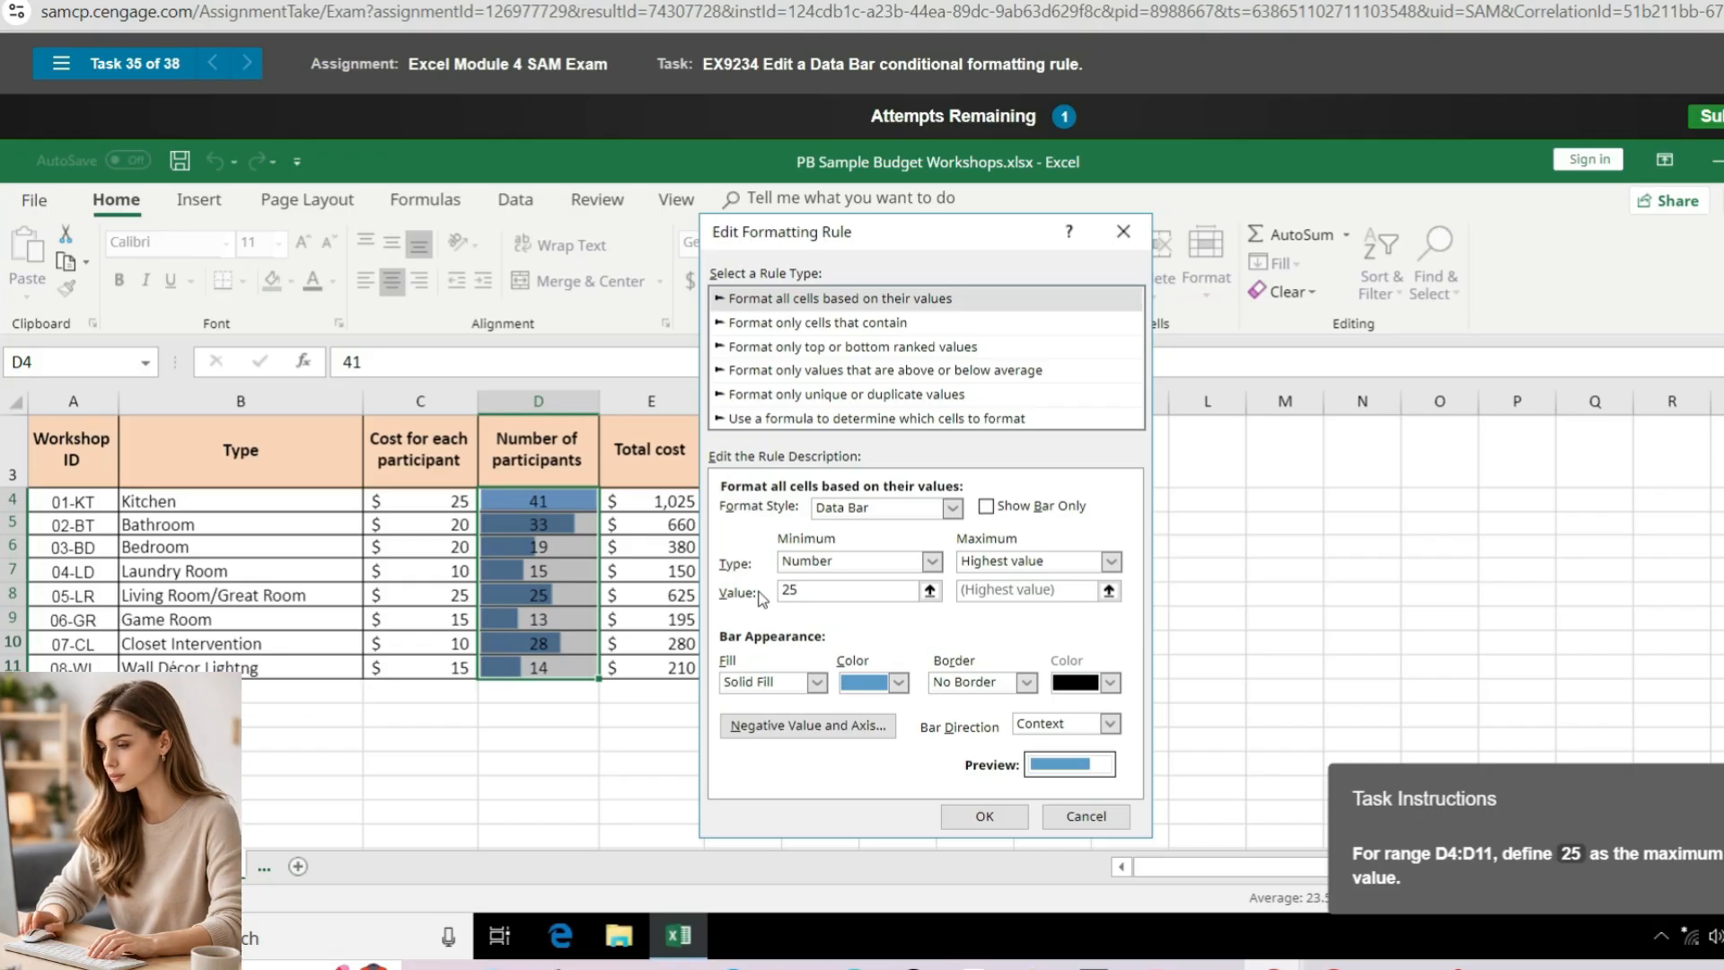
pyautogui.click(1122, 230)
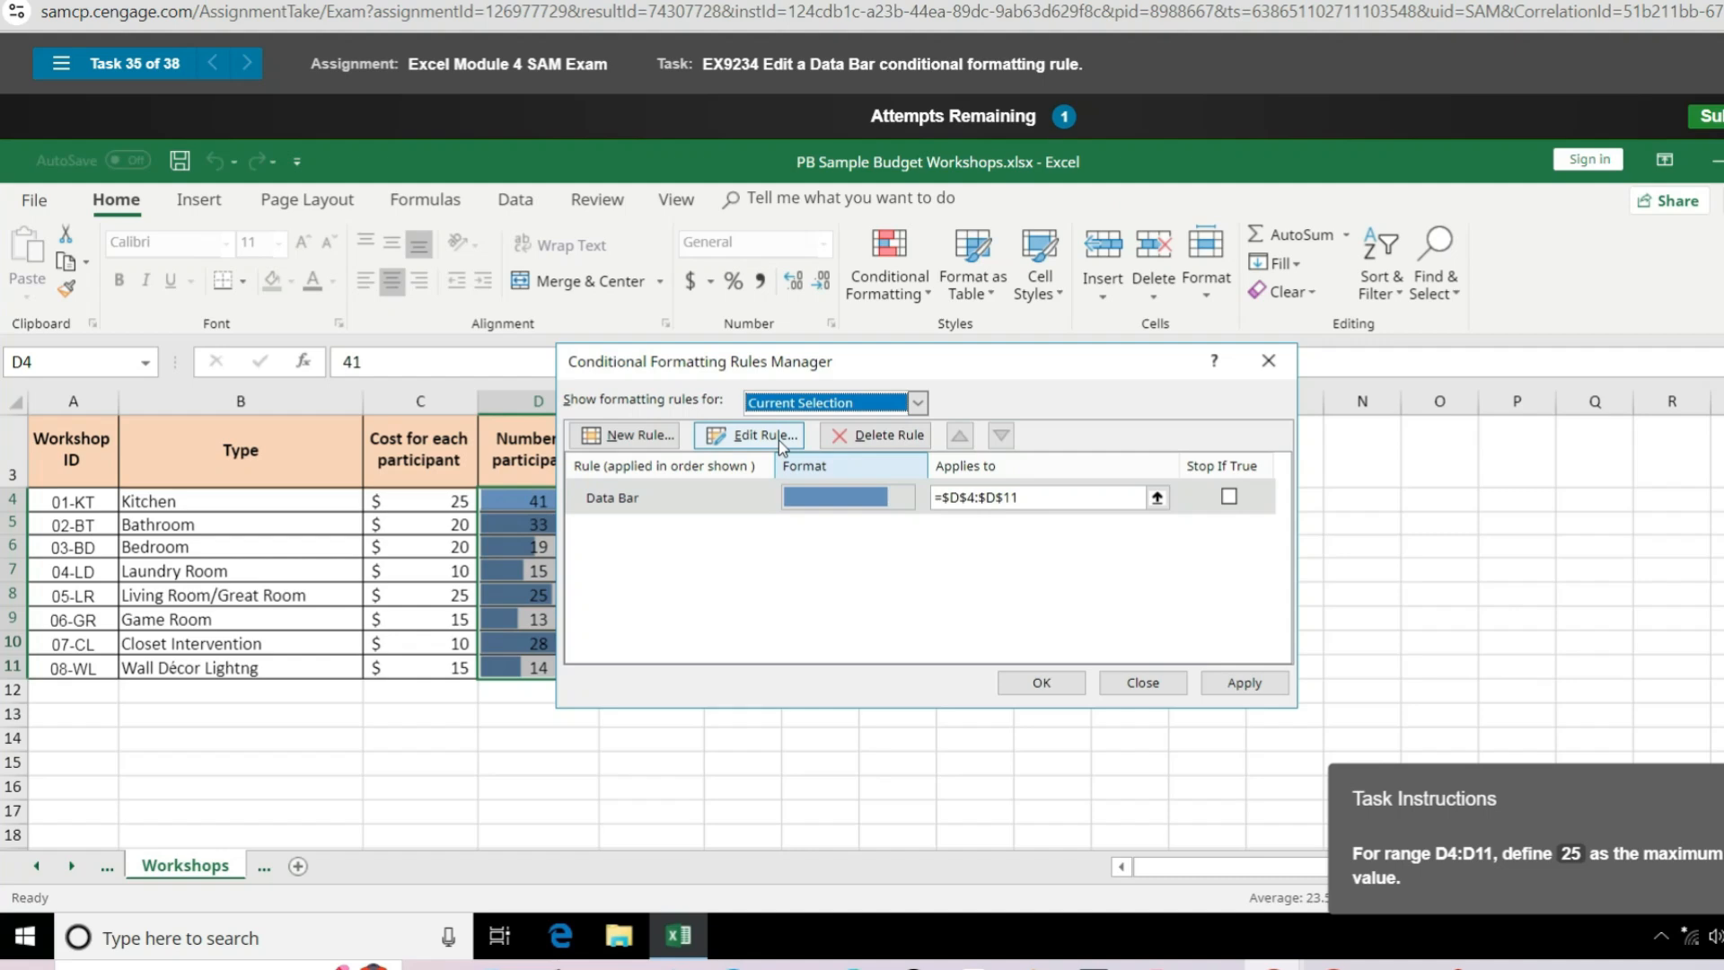
# Start a new rule in the Rules Manager and acknowledge the exam completion message to show the score summary
pyautogui.click(652, 437)
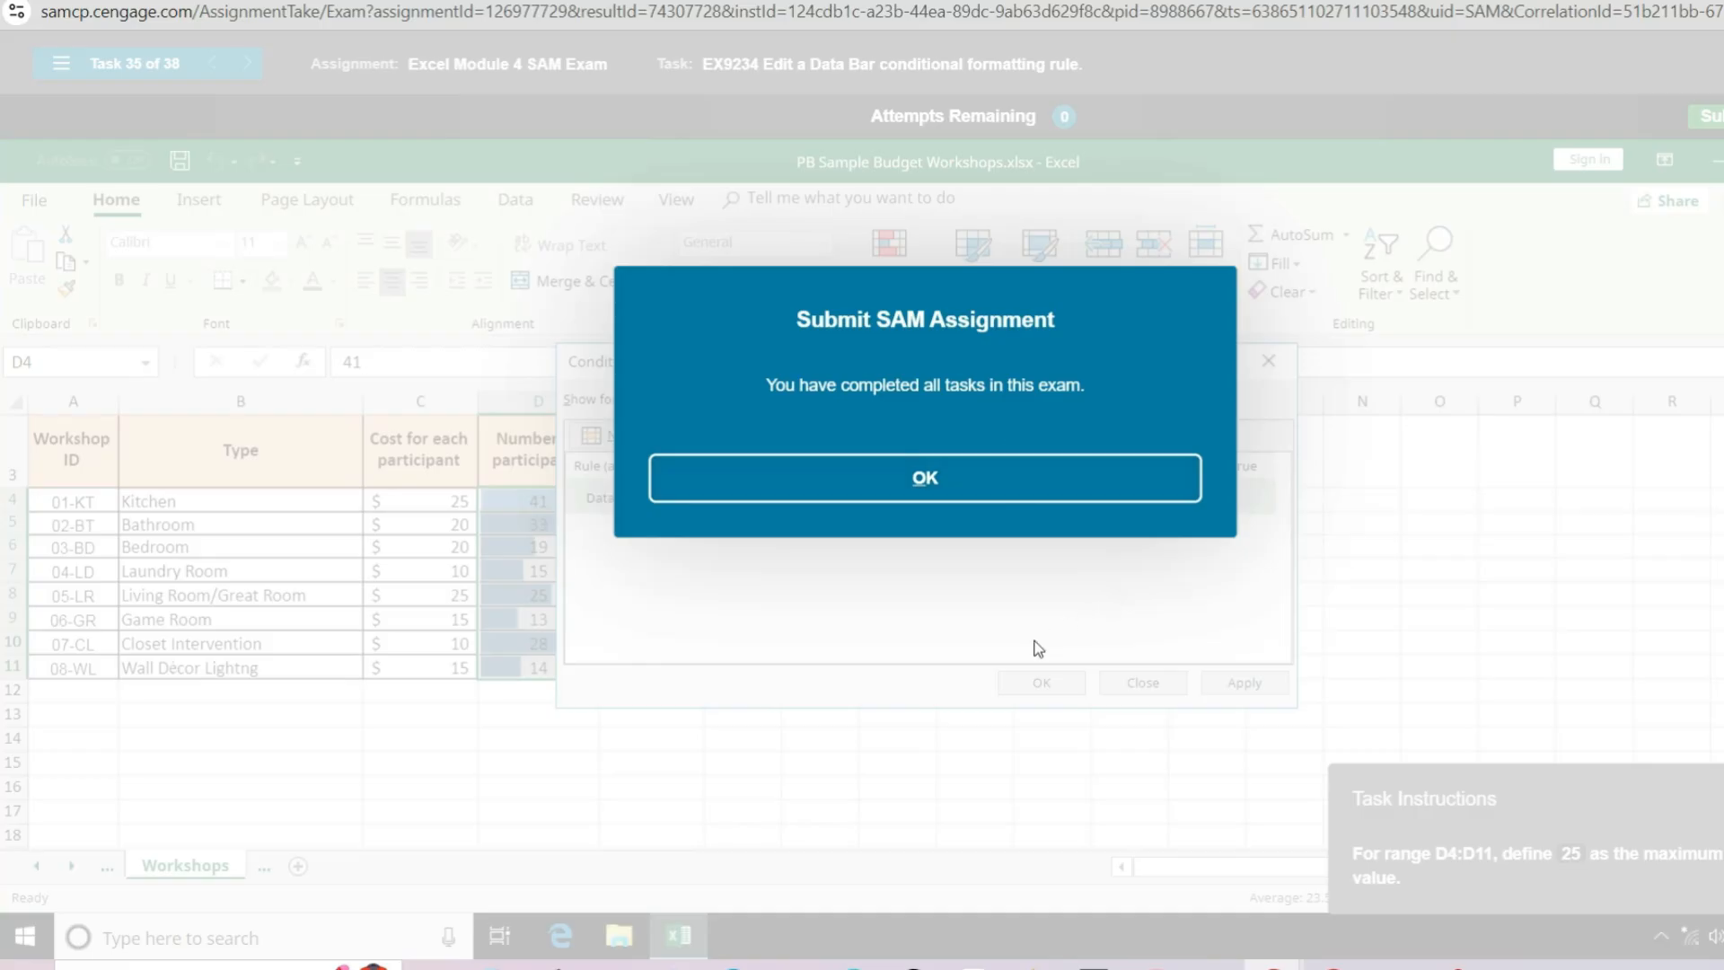
pyautogui.click(925, 485)
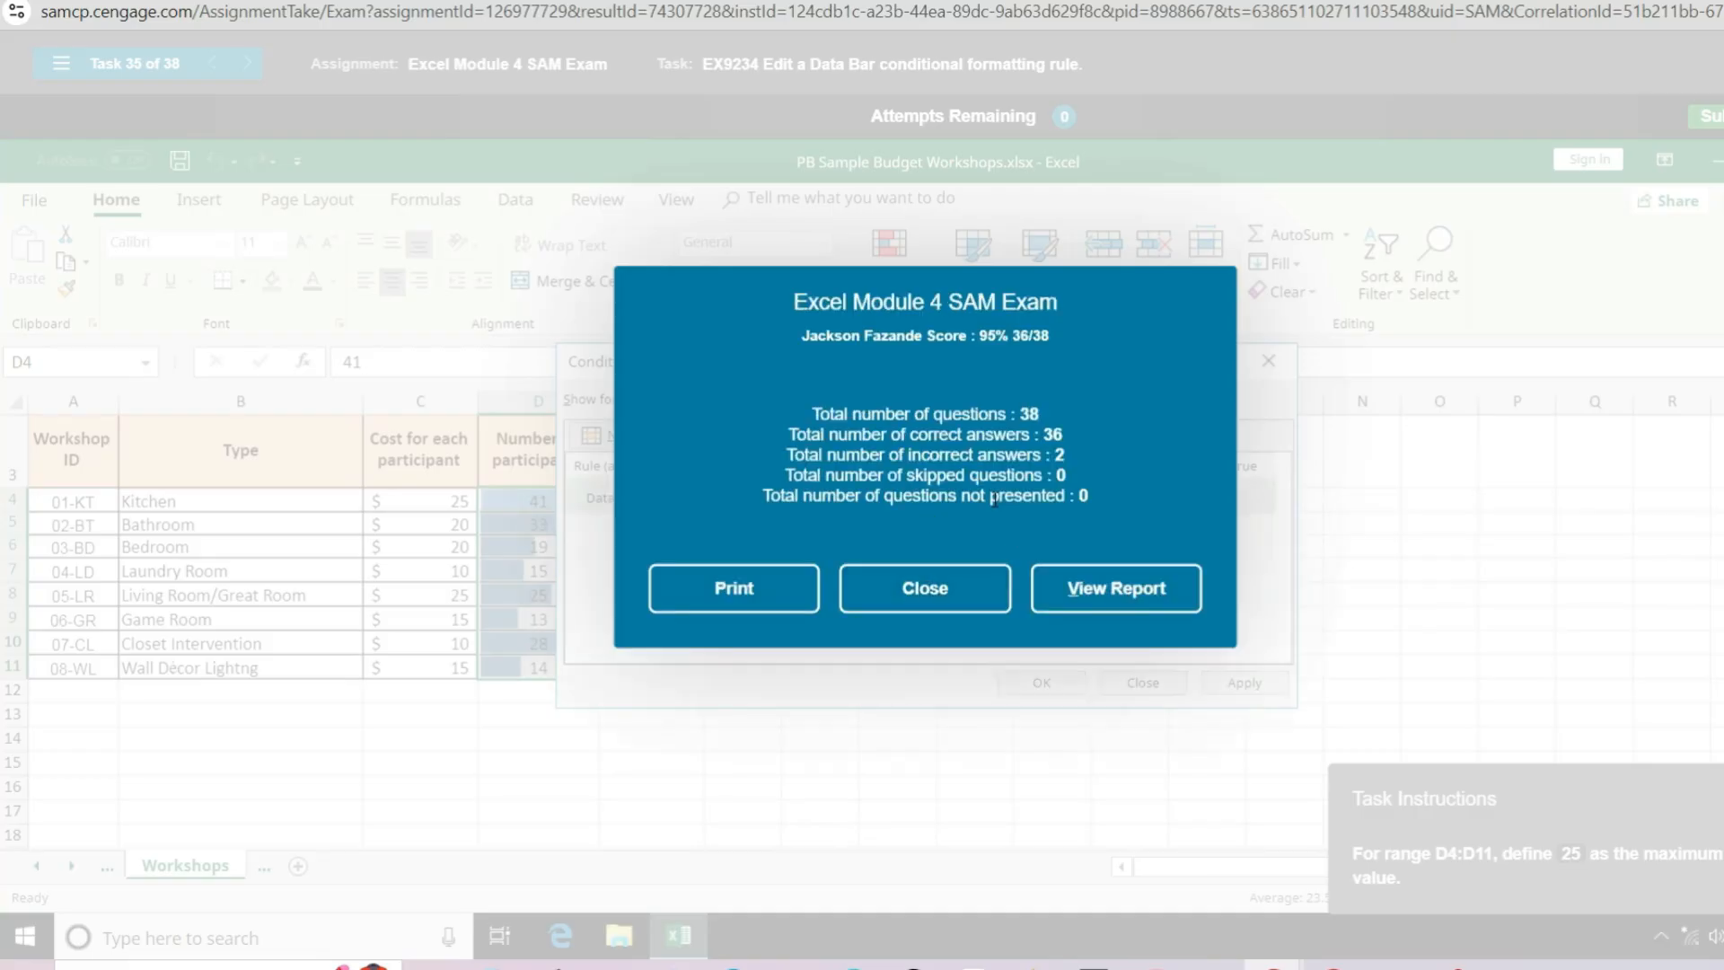